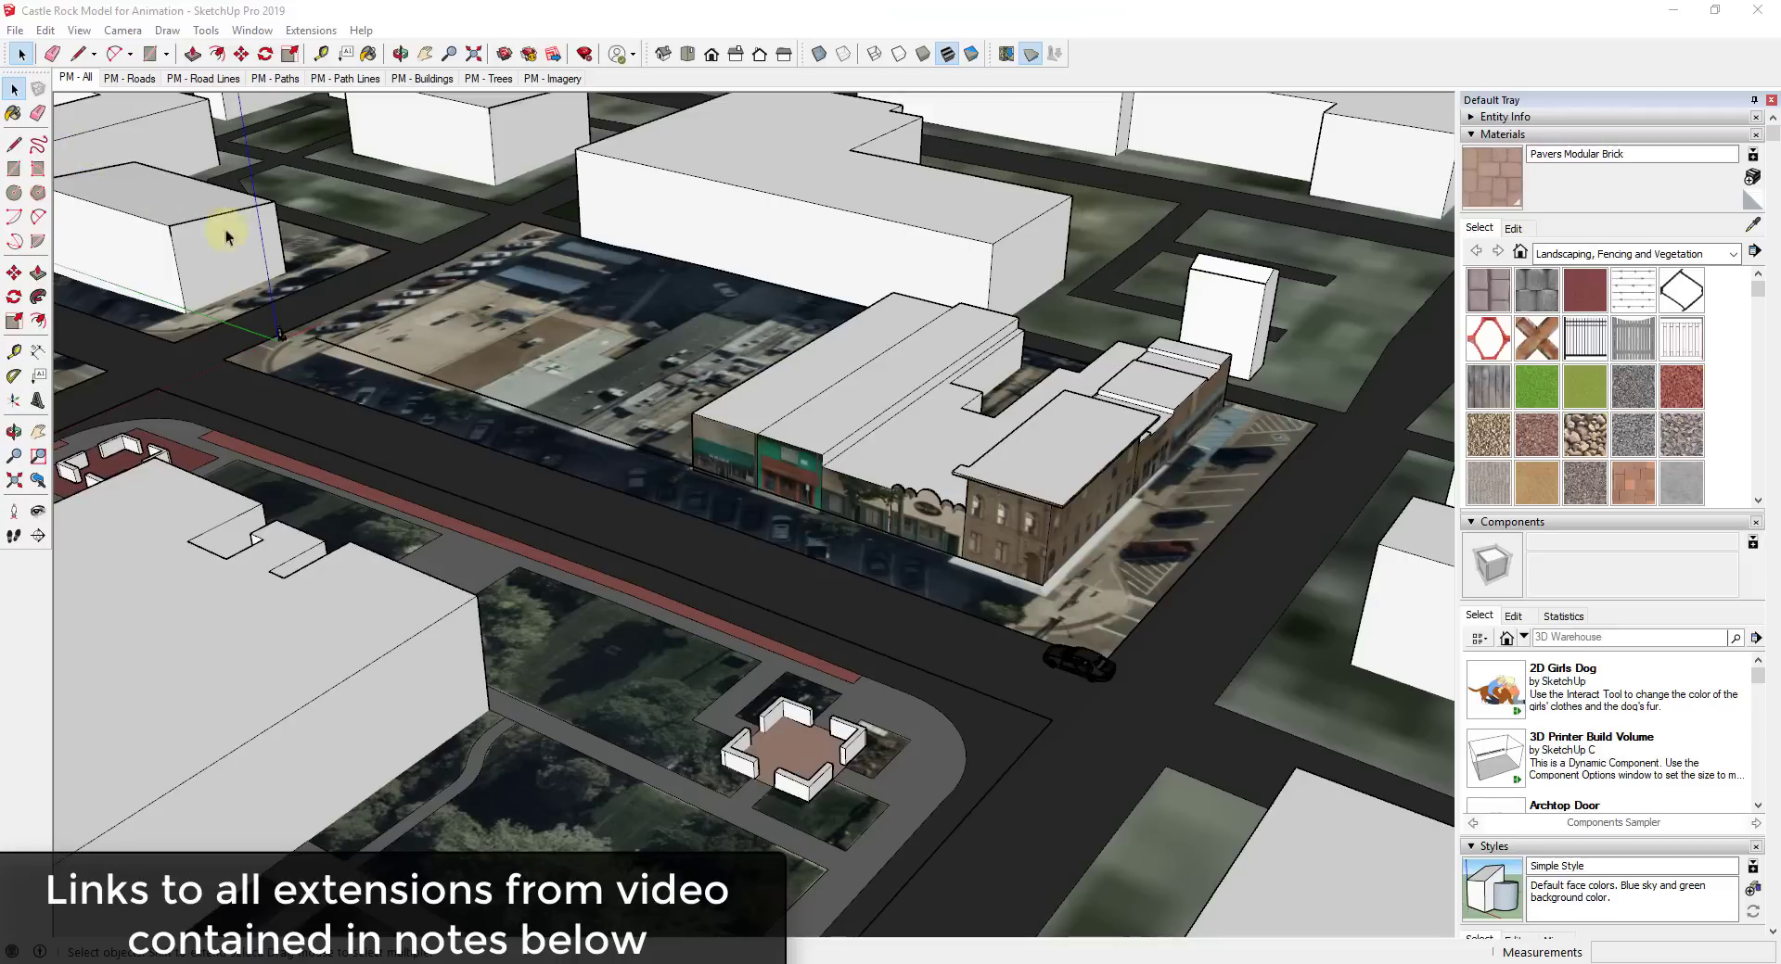
Review the installed Fredo6 extensions in the Extension Manager, including Animator, LibFredo6 and Tools on Surface, and close it.
click(251, 38)
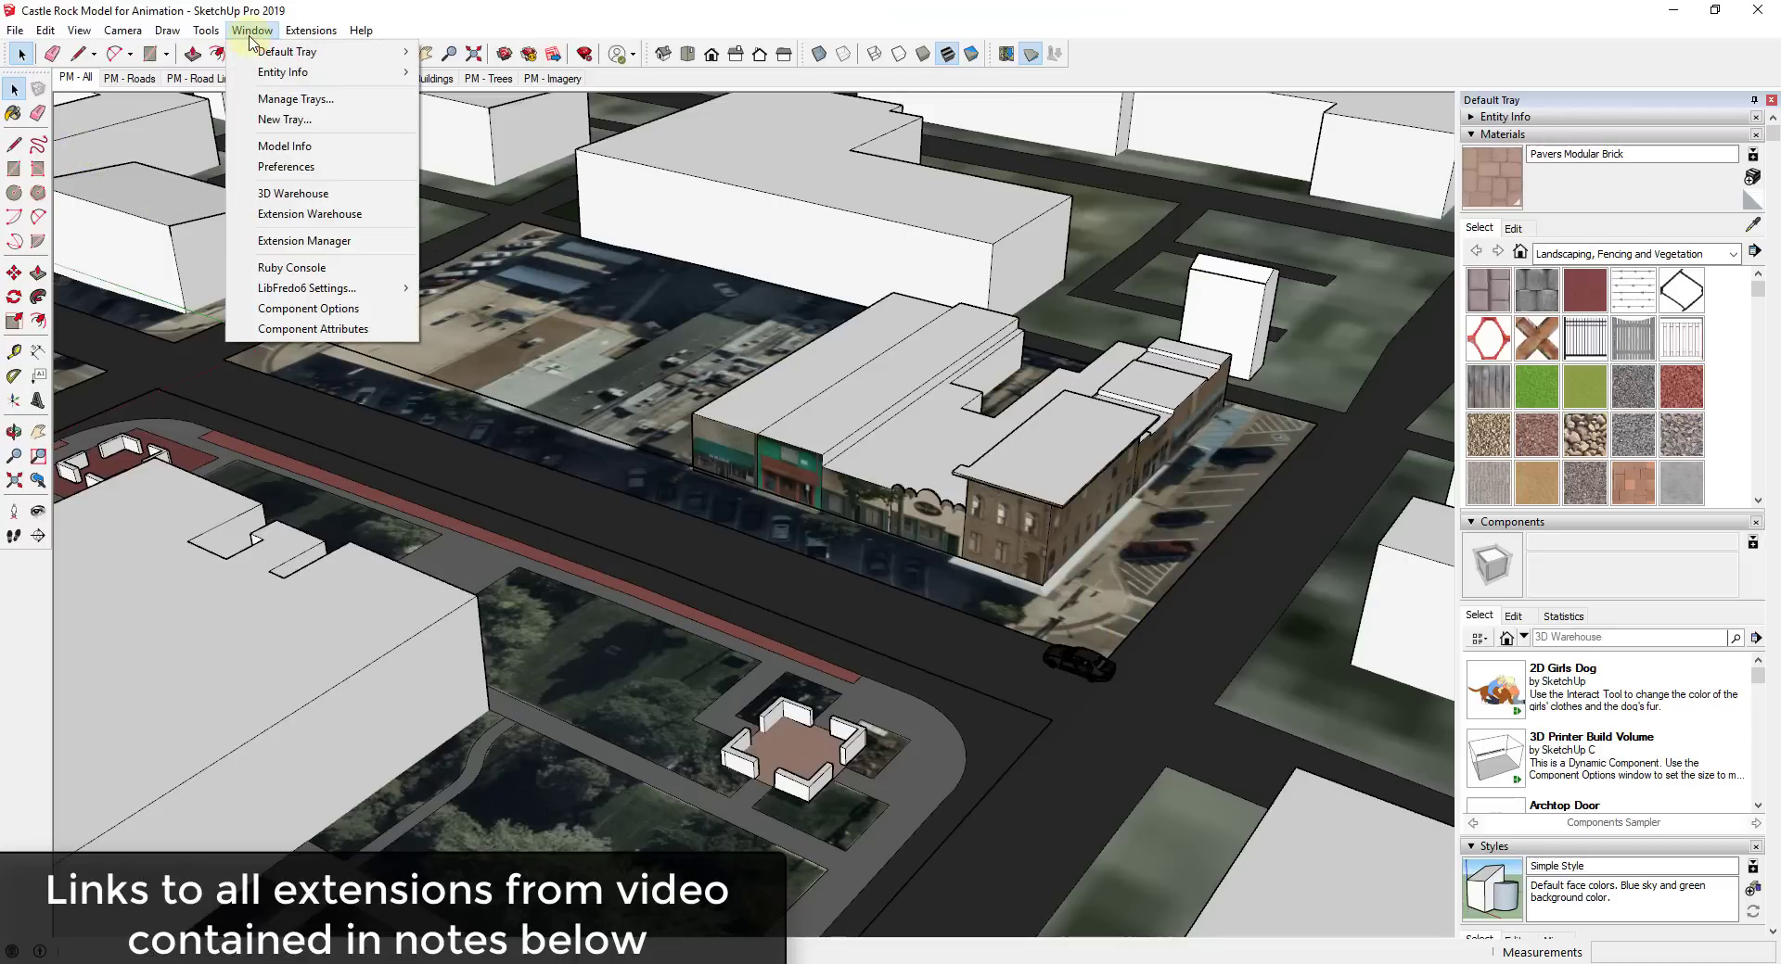
click(304, 242)
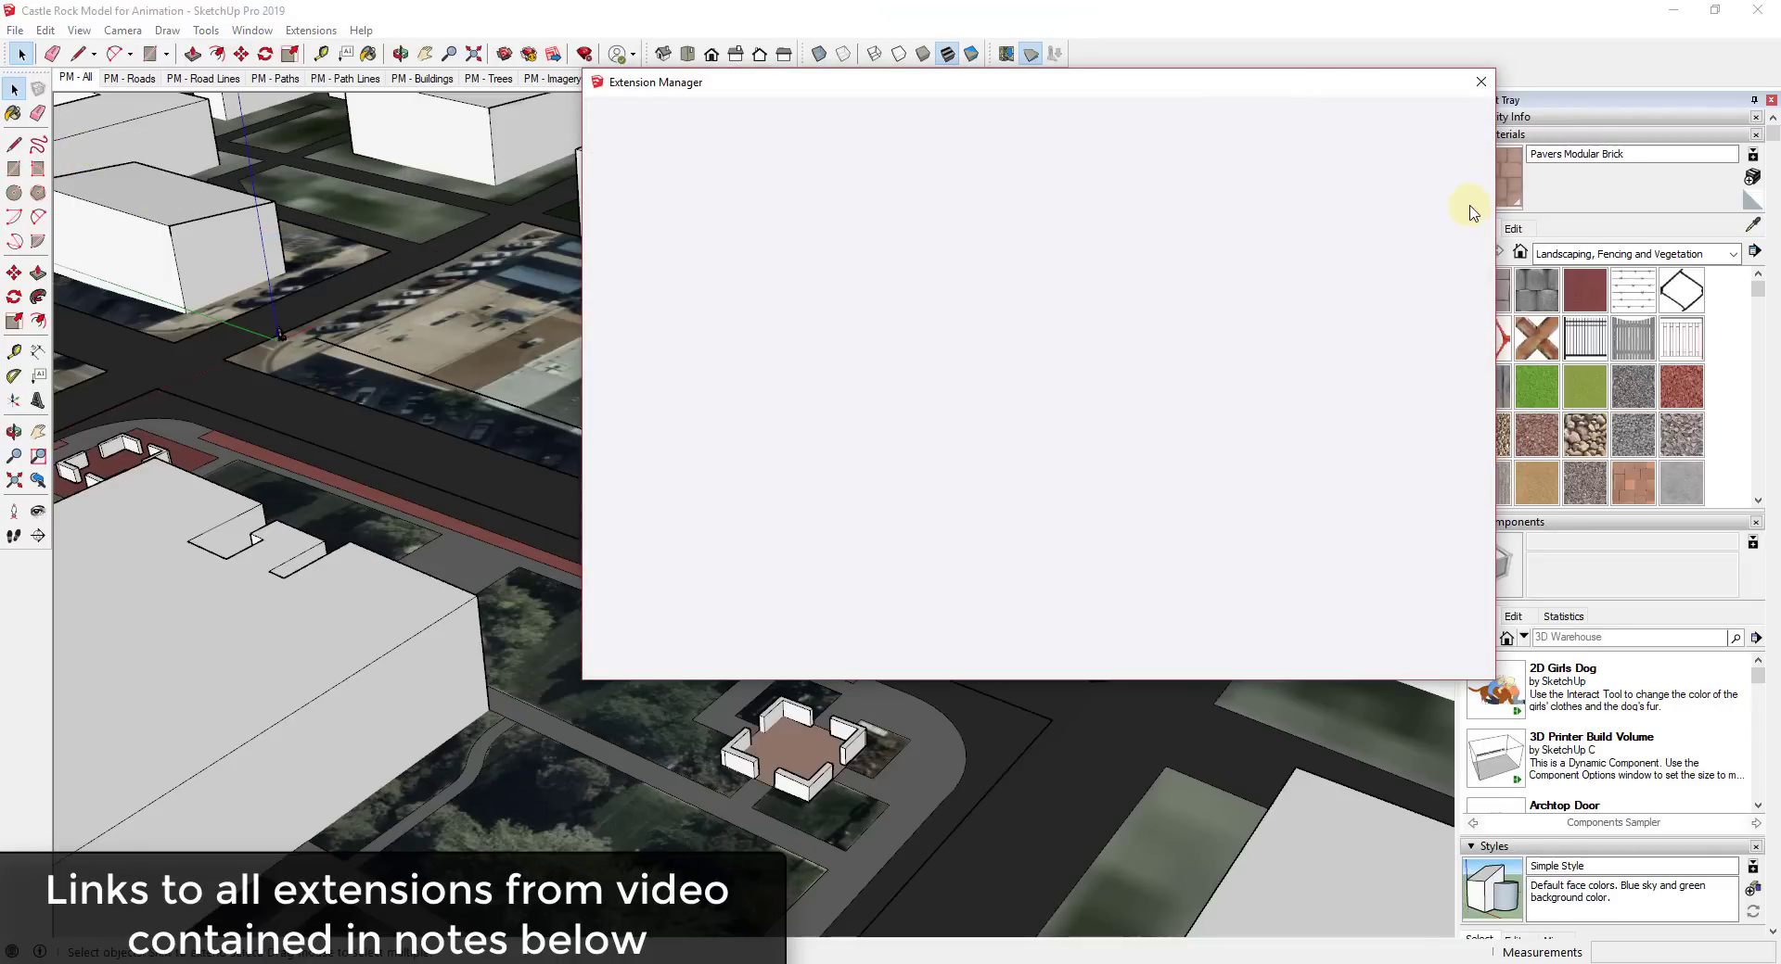
drag(1483, 187, 1489, 353)
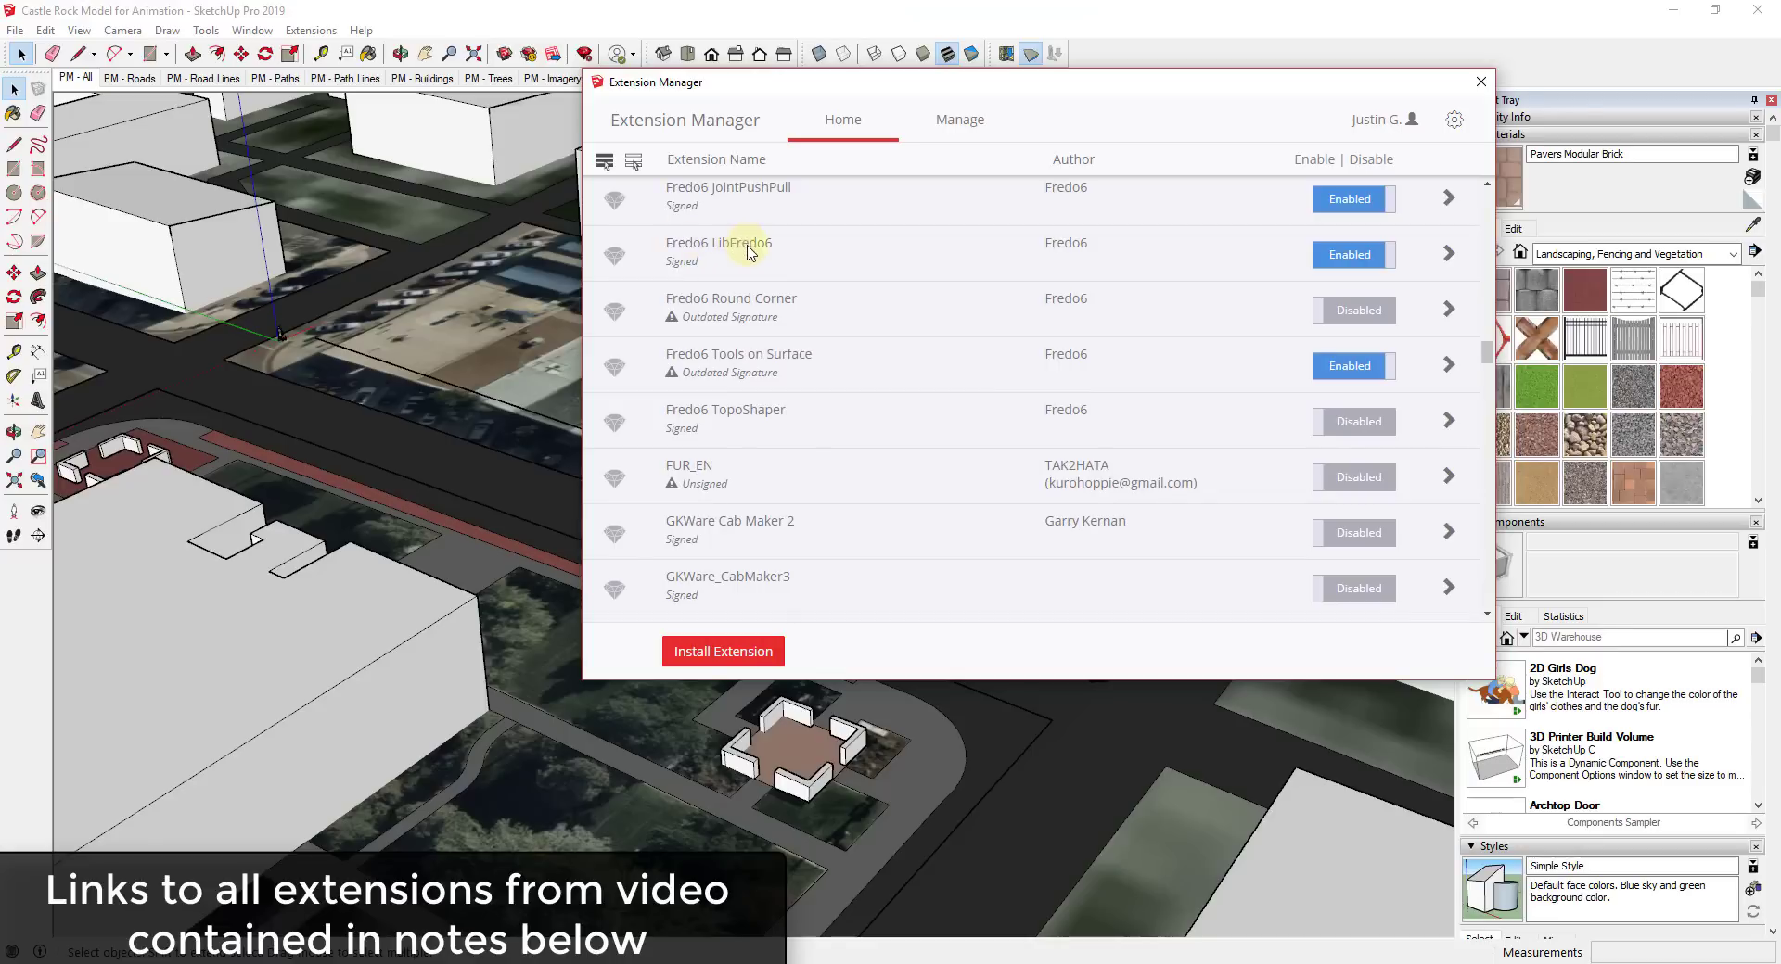
scroll(759, 252, up, 2)
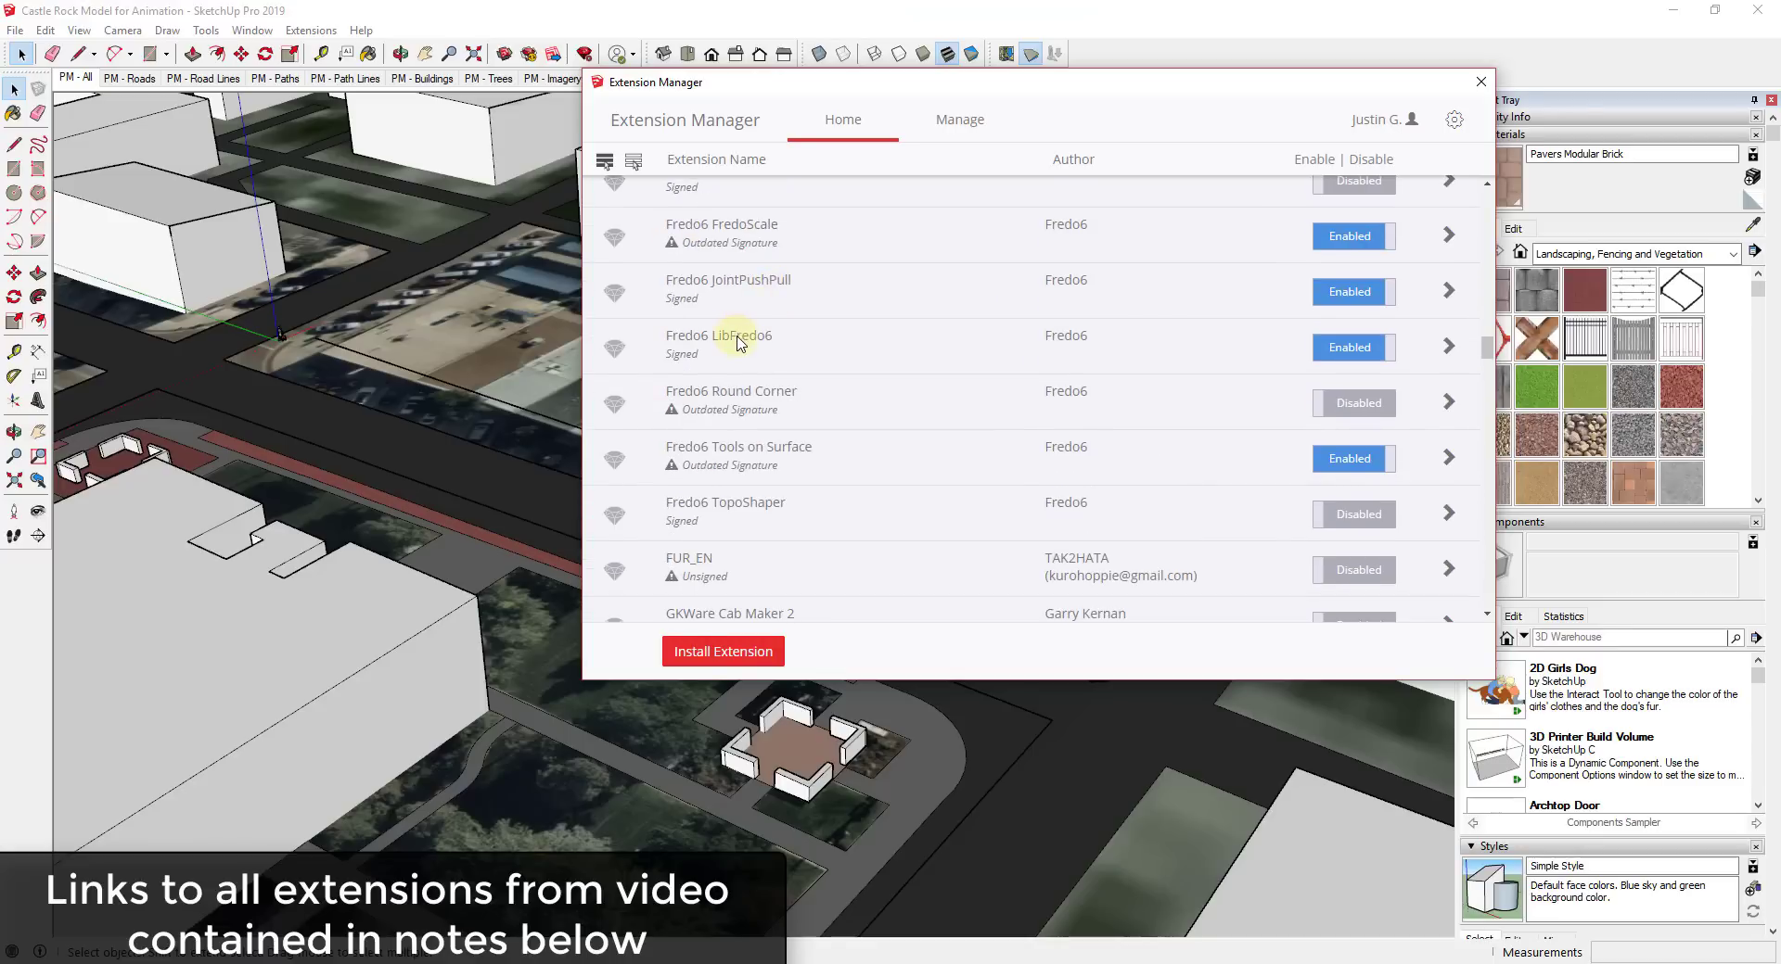
scroll(735, 346, up, 2)
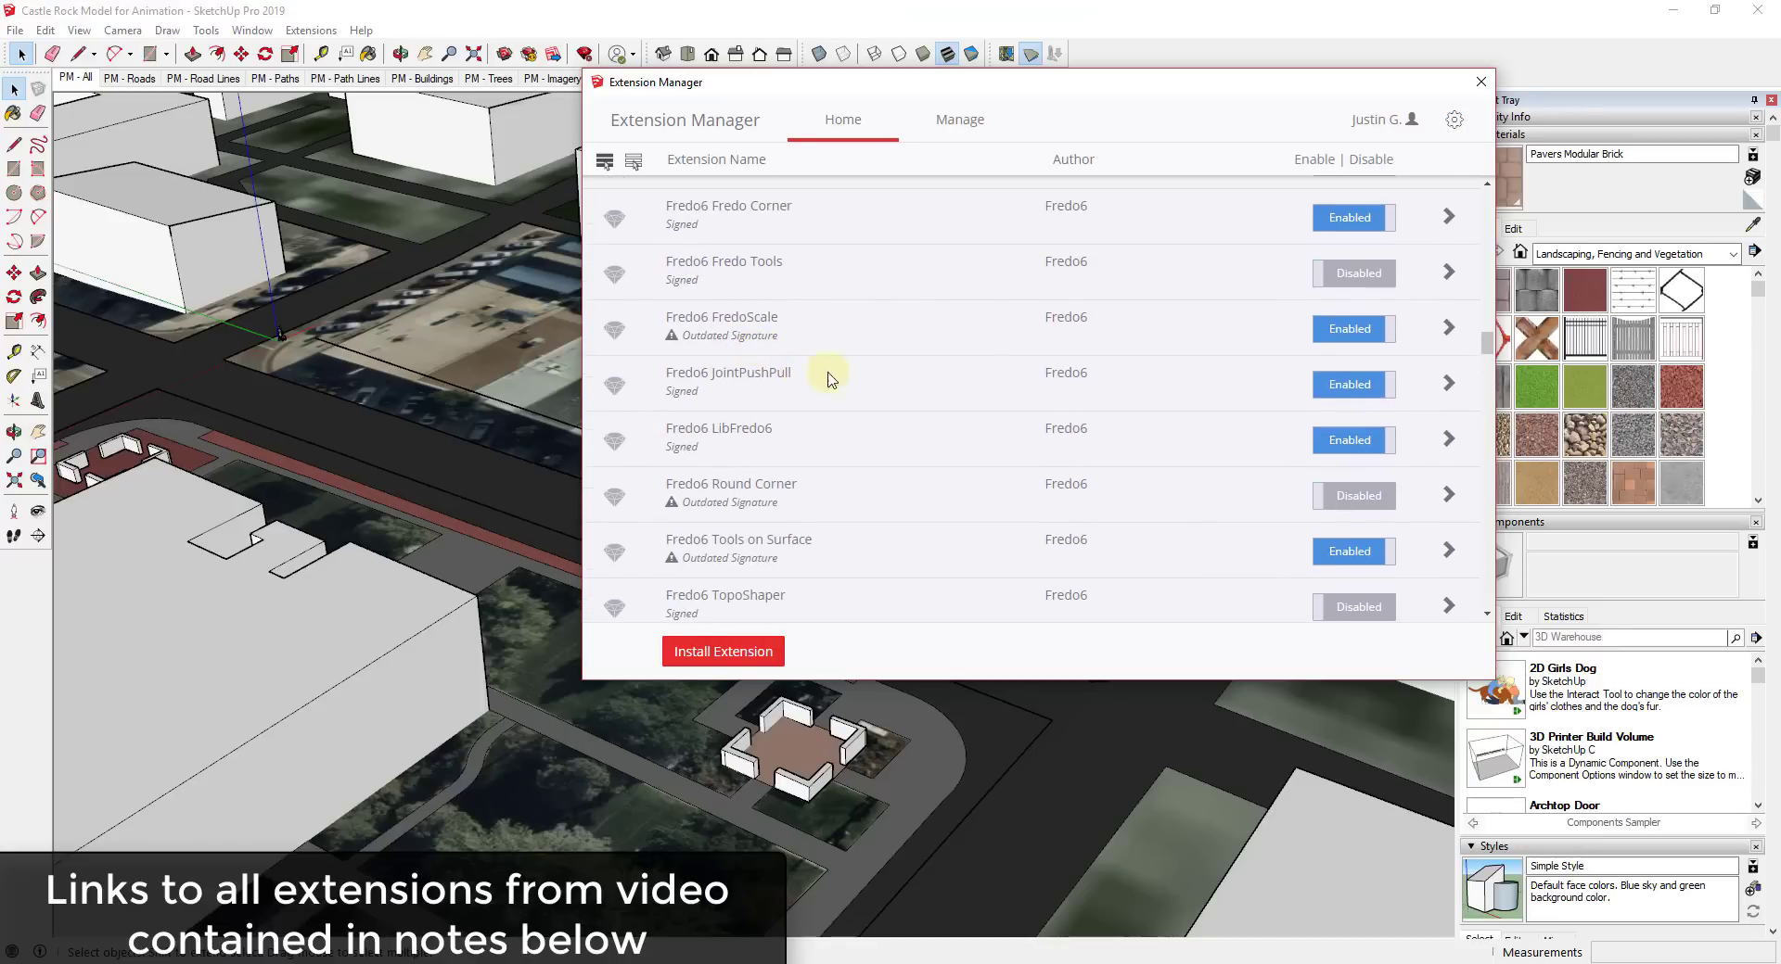
scroll(795, 453, up, 4)
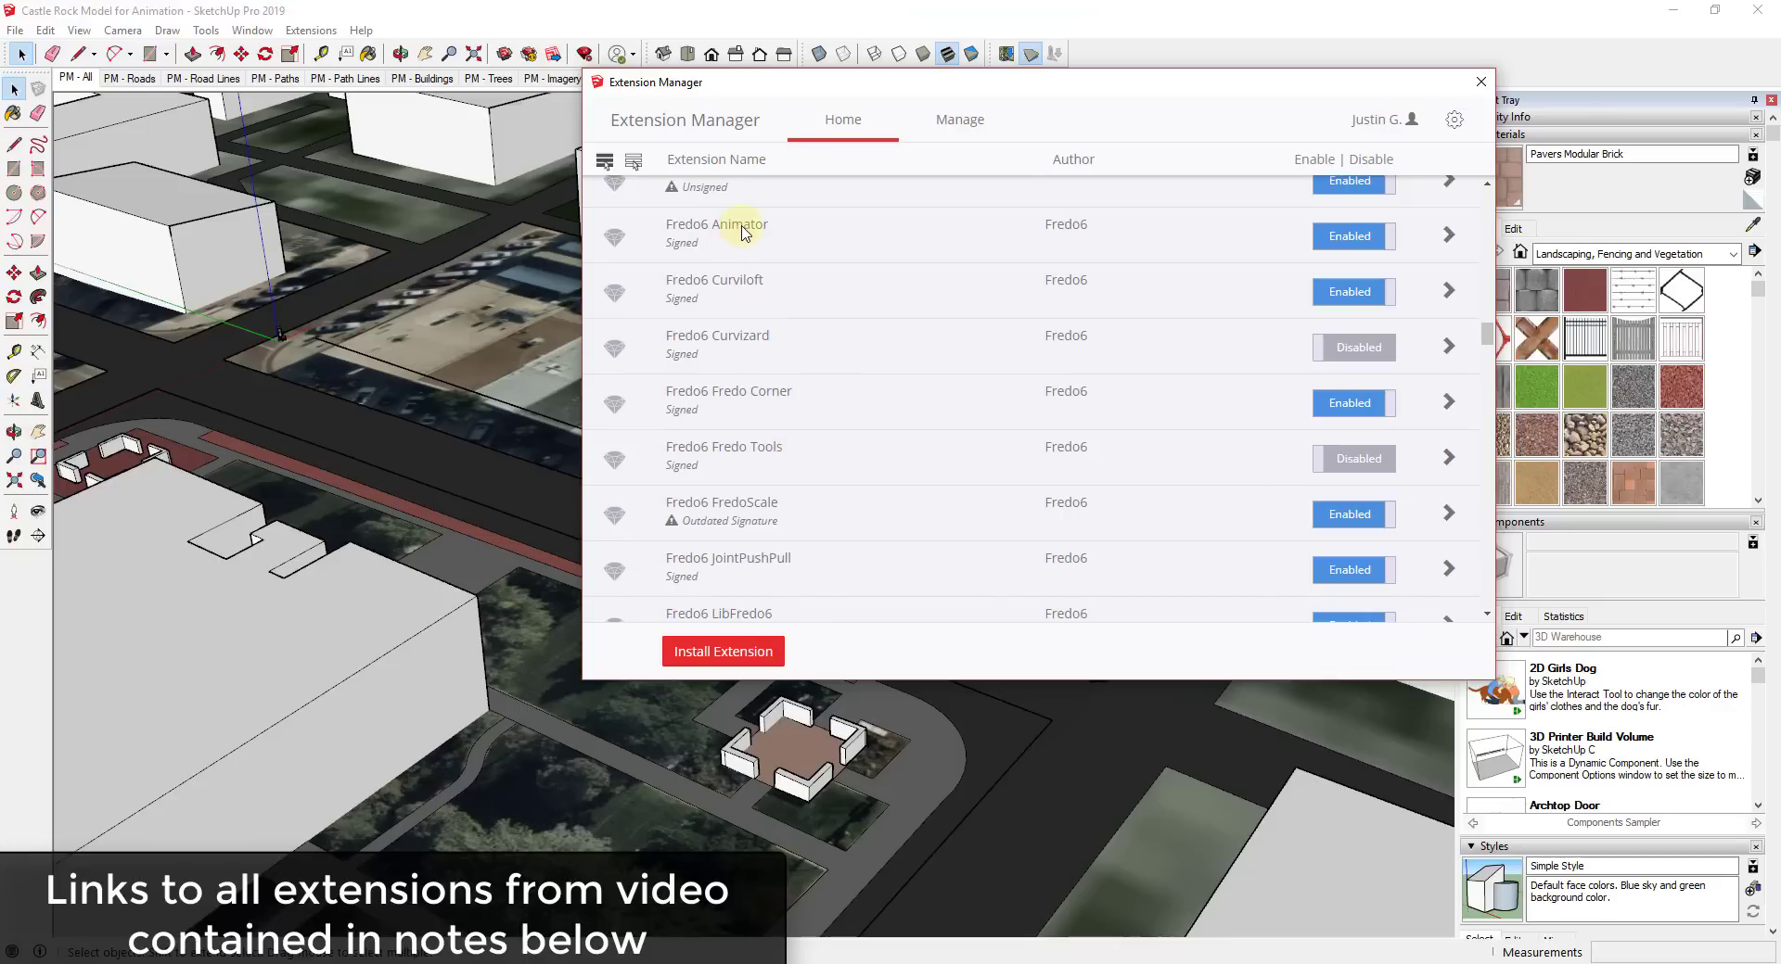
scroll(936, 428, down, 6)
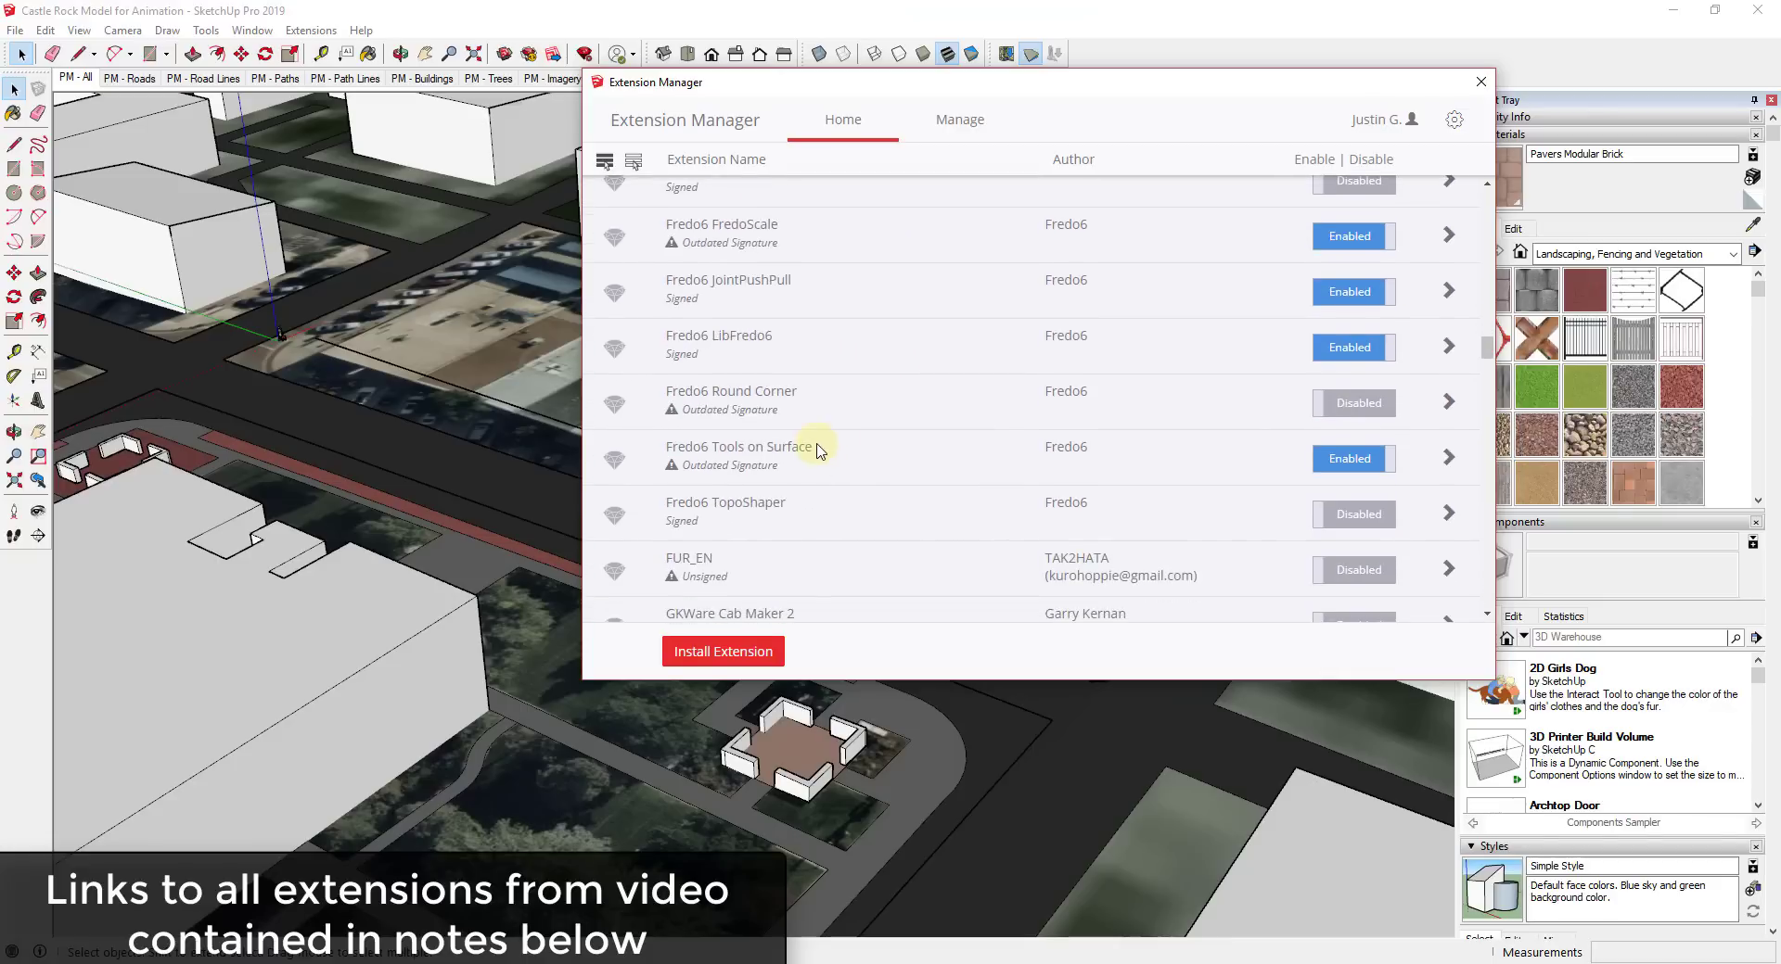
click(1475, 91)
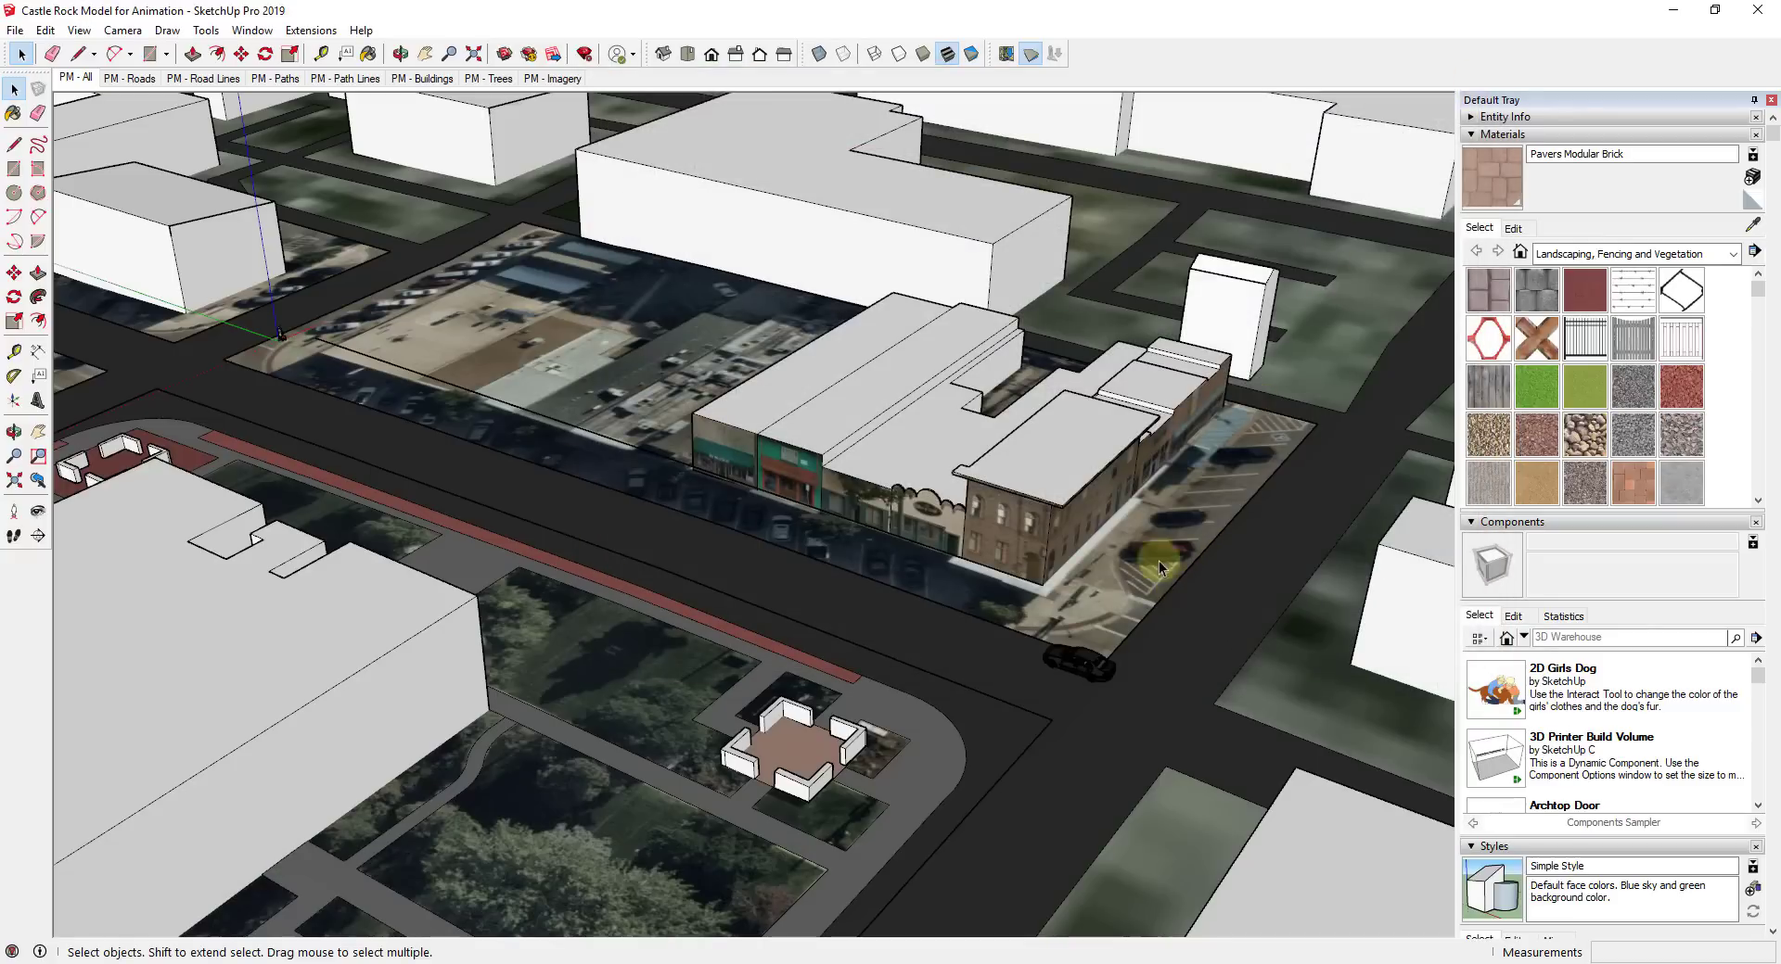
Examine the town model, its street layout around the central block and the black car at the intersection.
middle_drag(1046, 580, 1118, 589)
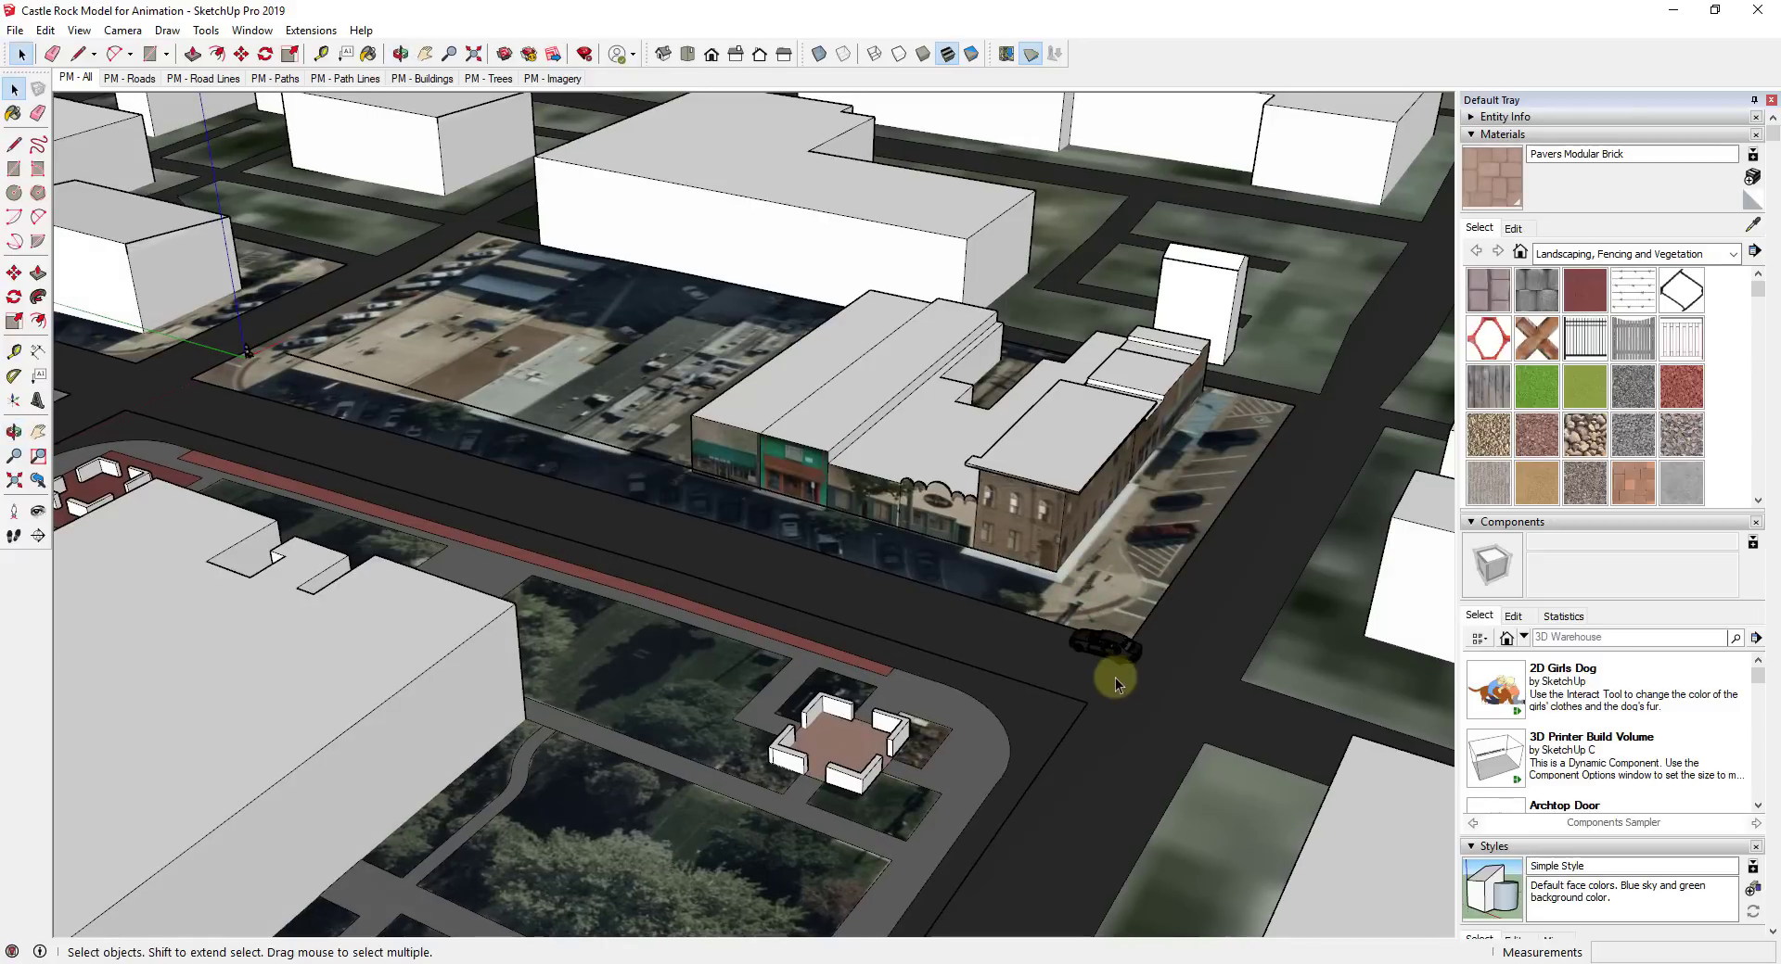
scroll(1115, 677, up, 4)
shift+middle_drag(966, 613, 1208, 654)
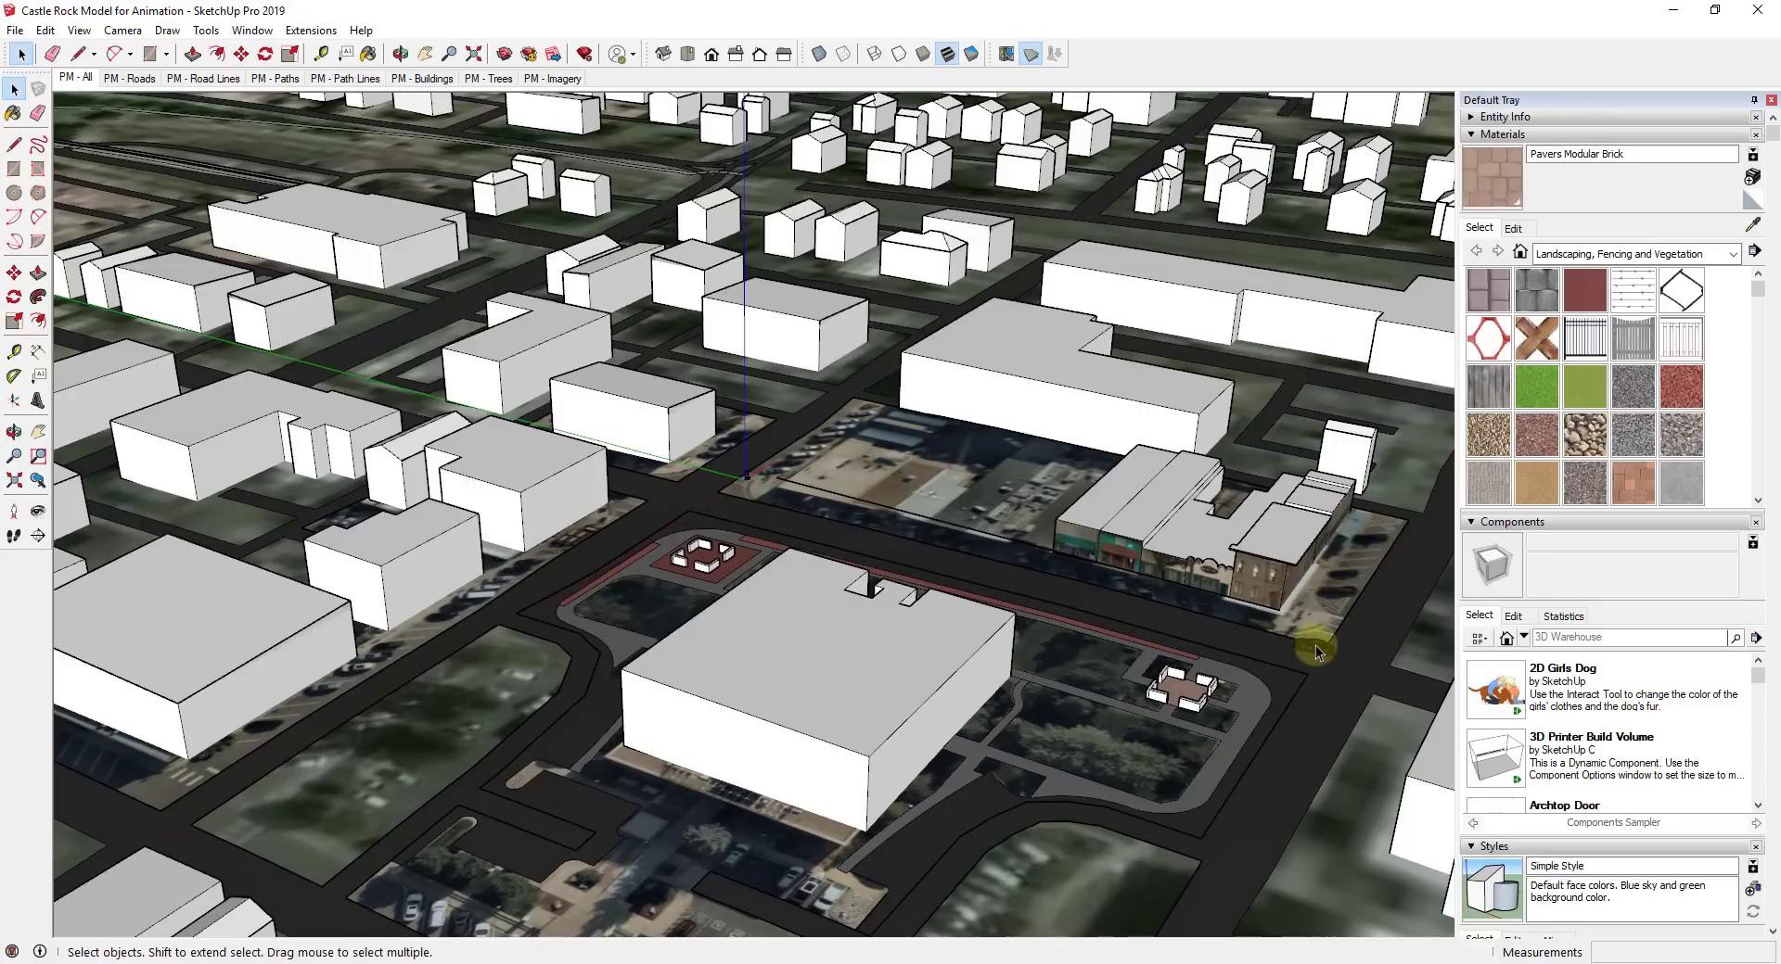
scroll(1264, 636, up, 3)
mouse_move(1264, 636)
middle_down()
mouse_move(1073, 615)
mouse_move(1104, 712)
mouse_move(1250, 588)
mouse_move(1212, 600)
mouse_move(1282, 620)
middle_up()
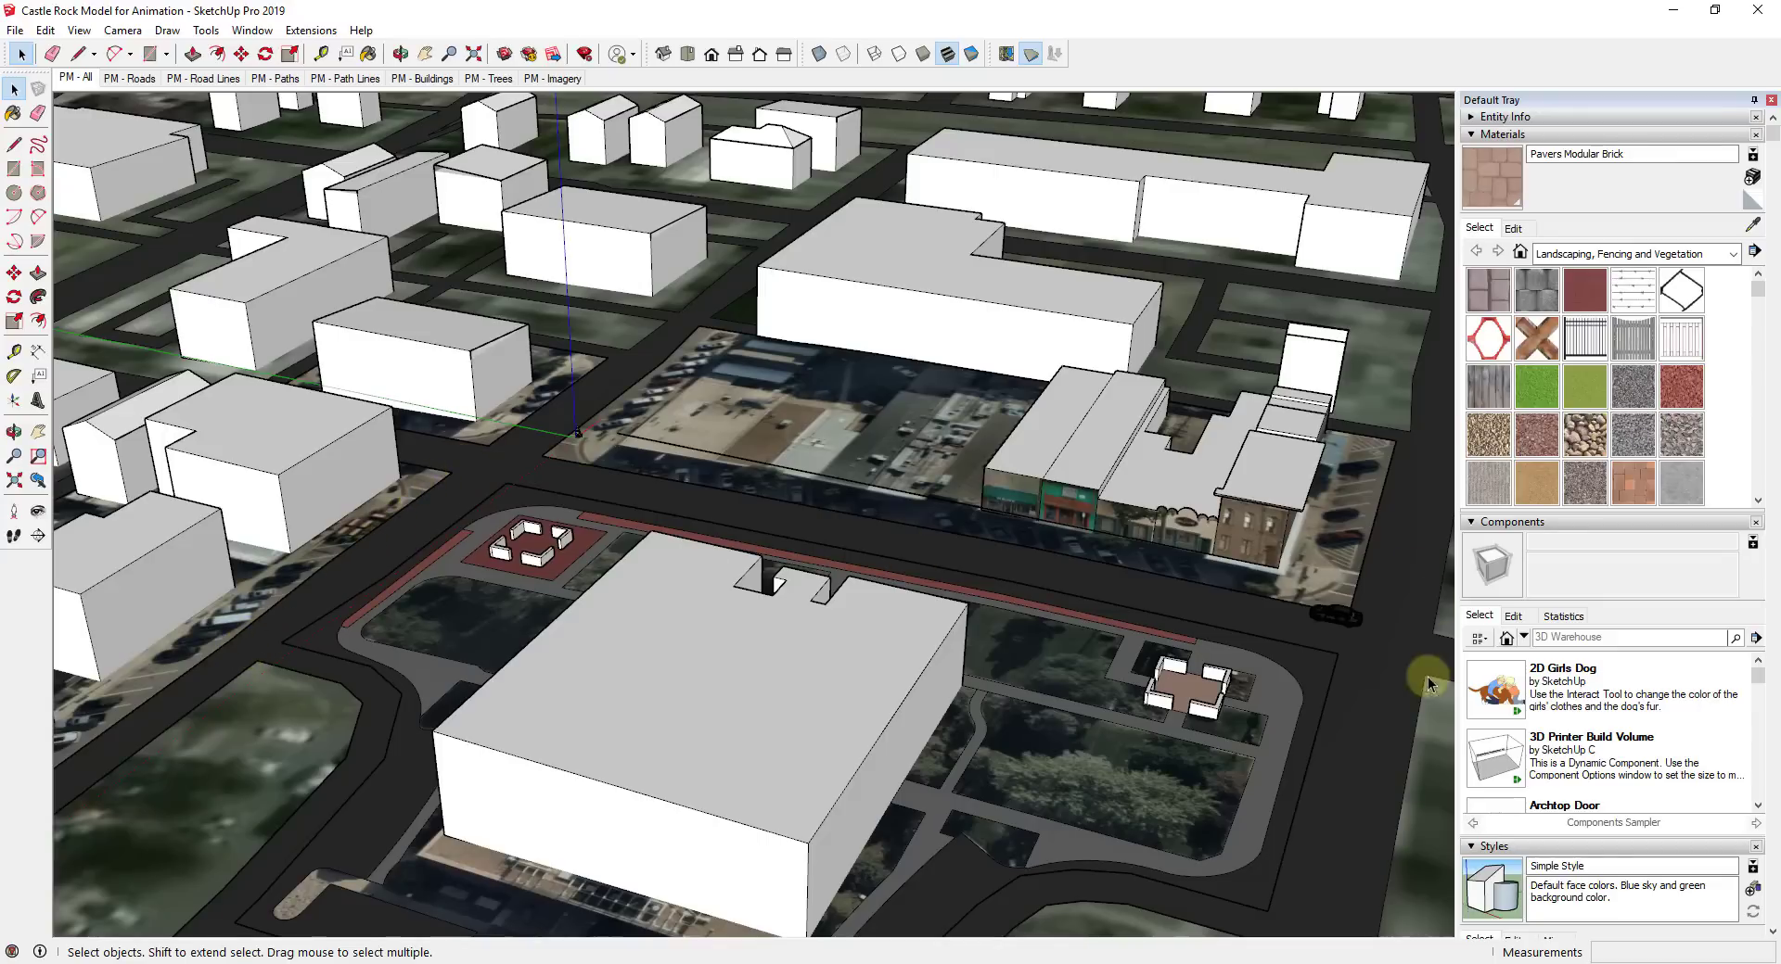
scroll(1363, 699, up, 5)
middle_drag(1349, 661, 1116, 617)
scroll(990, 614, up, 6)
scroll(1104, 607, down, 6)
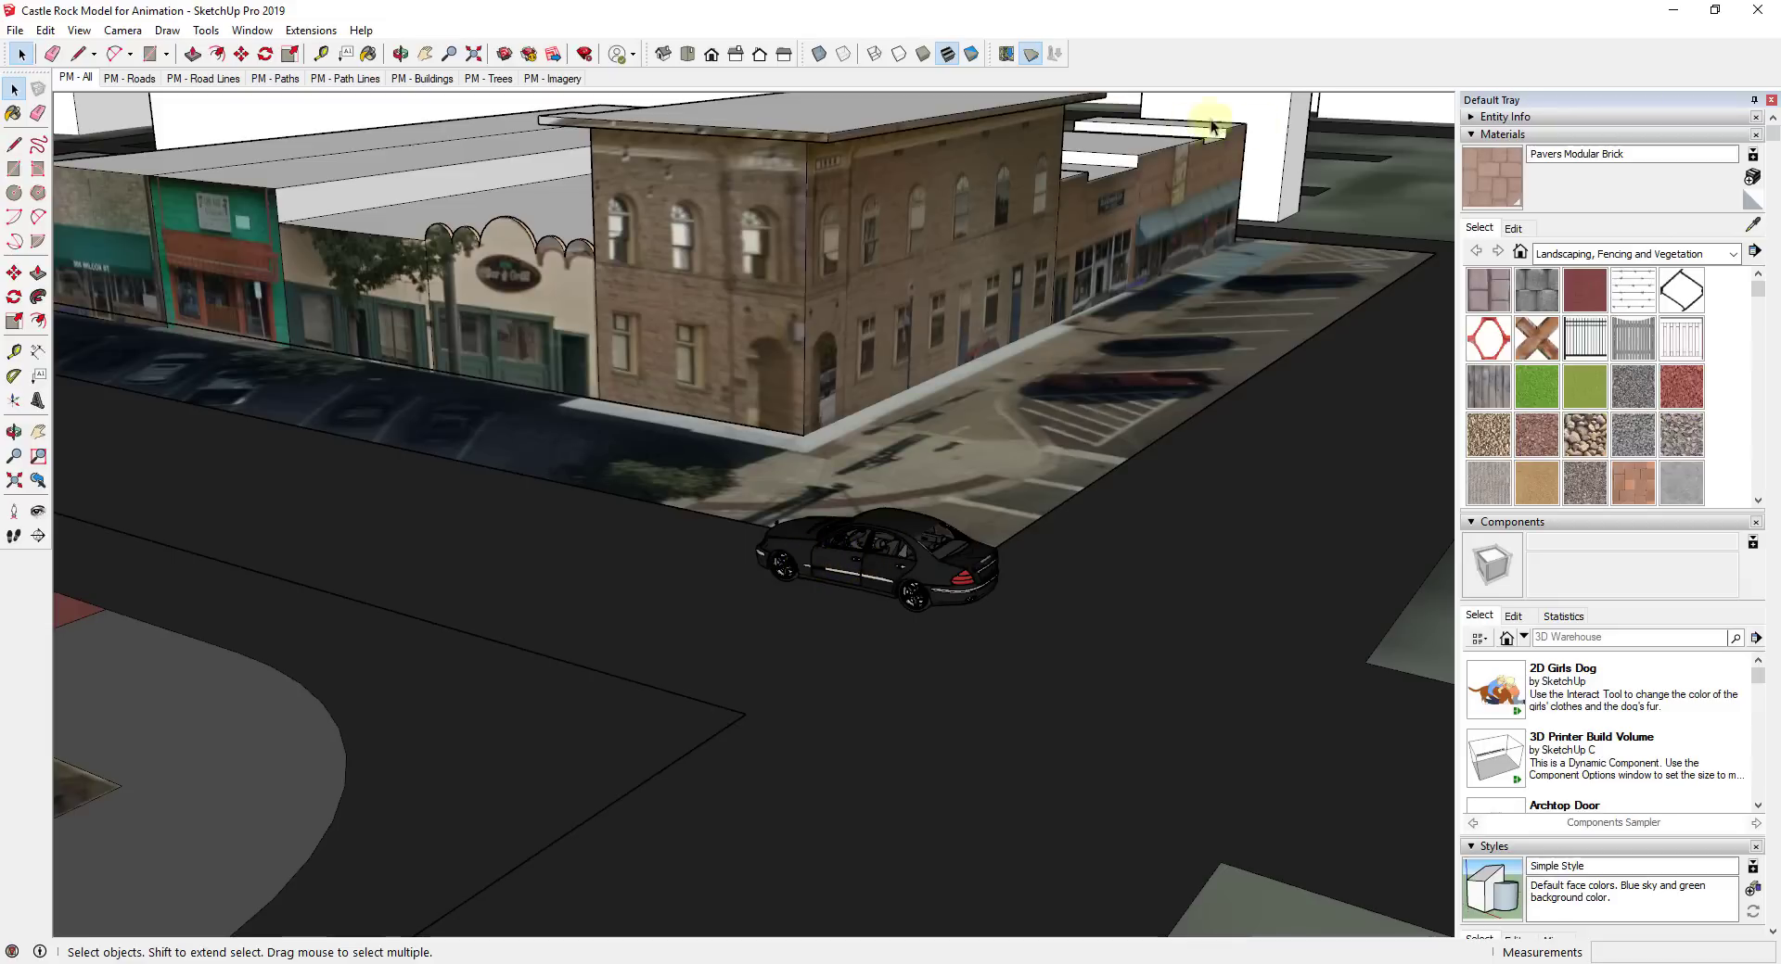
Show the Tools on Surface toolbar.
click(1382, 204)
click(1368, 116)
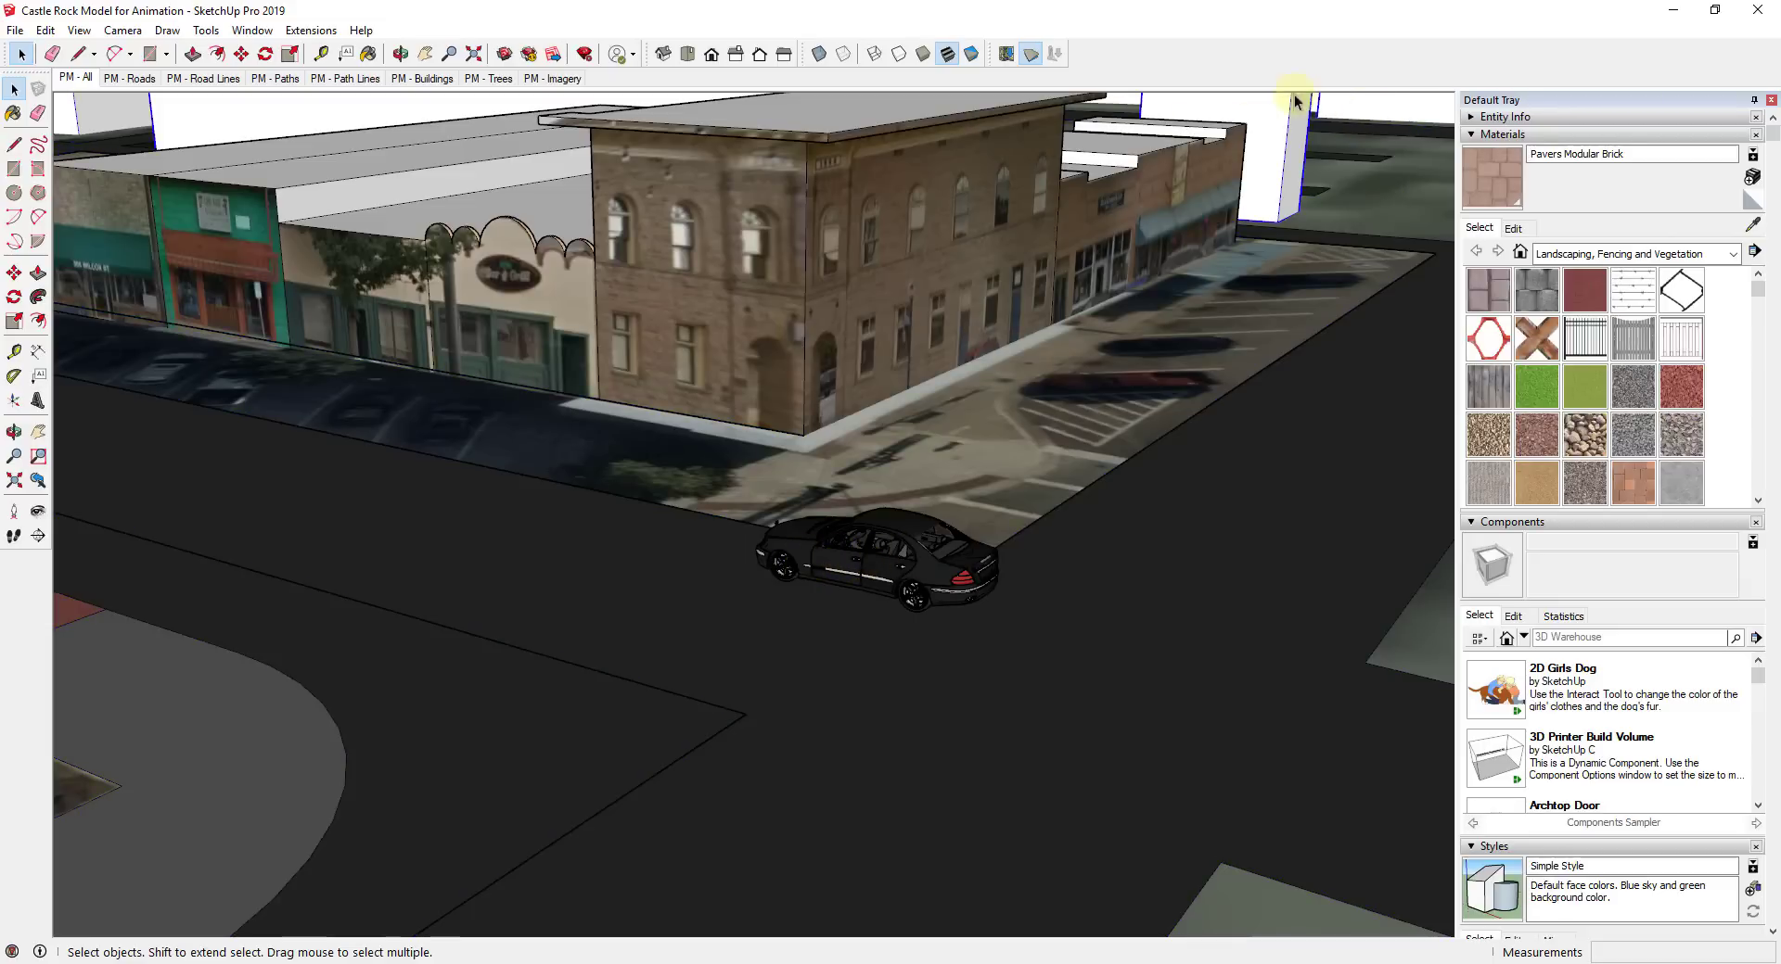
right_click(1254, 60)
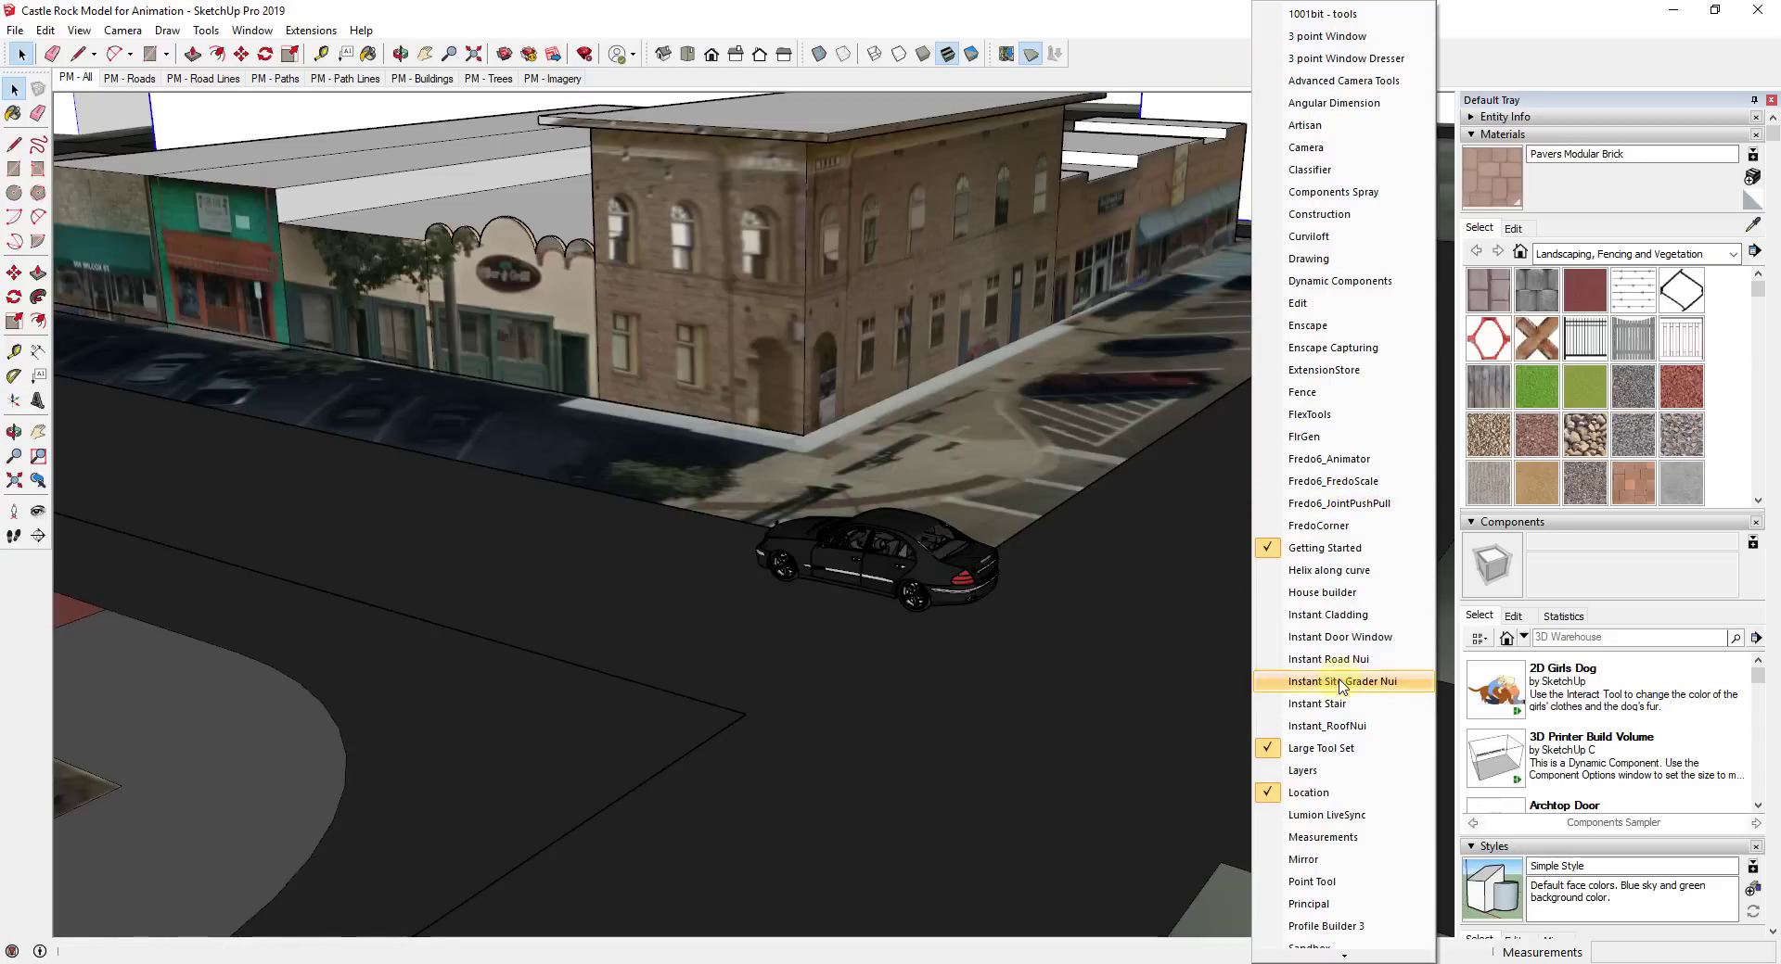
scroll(1347, 698, down, 4)
scroll(1347, 702, down, 2)
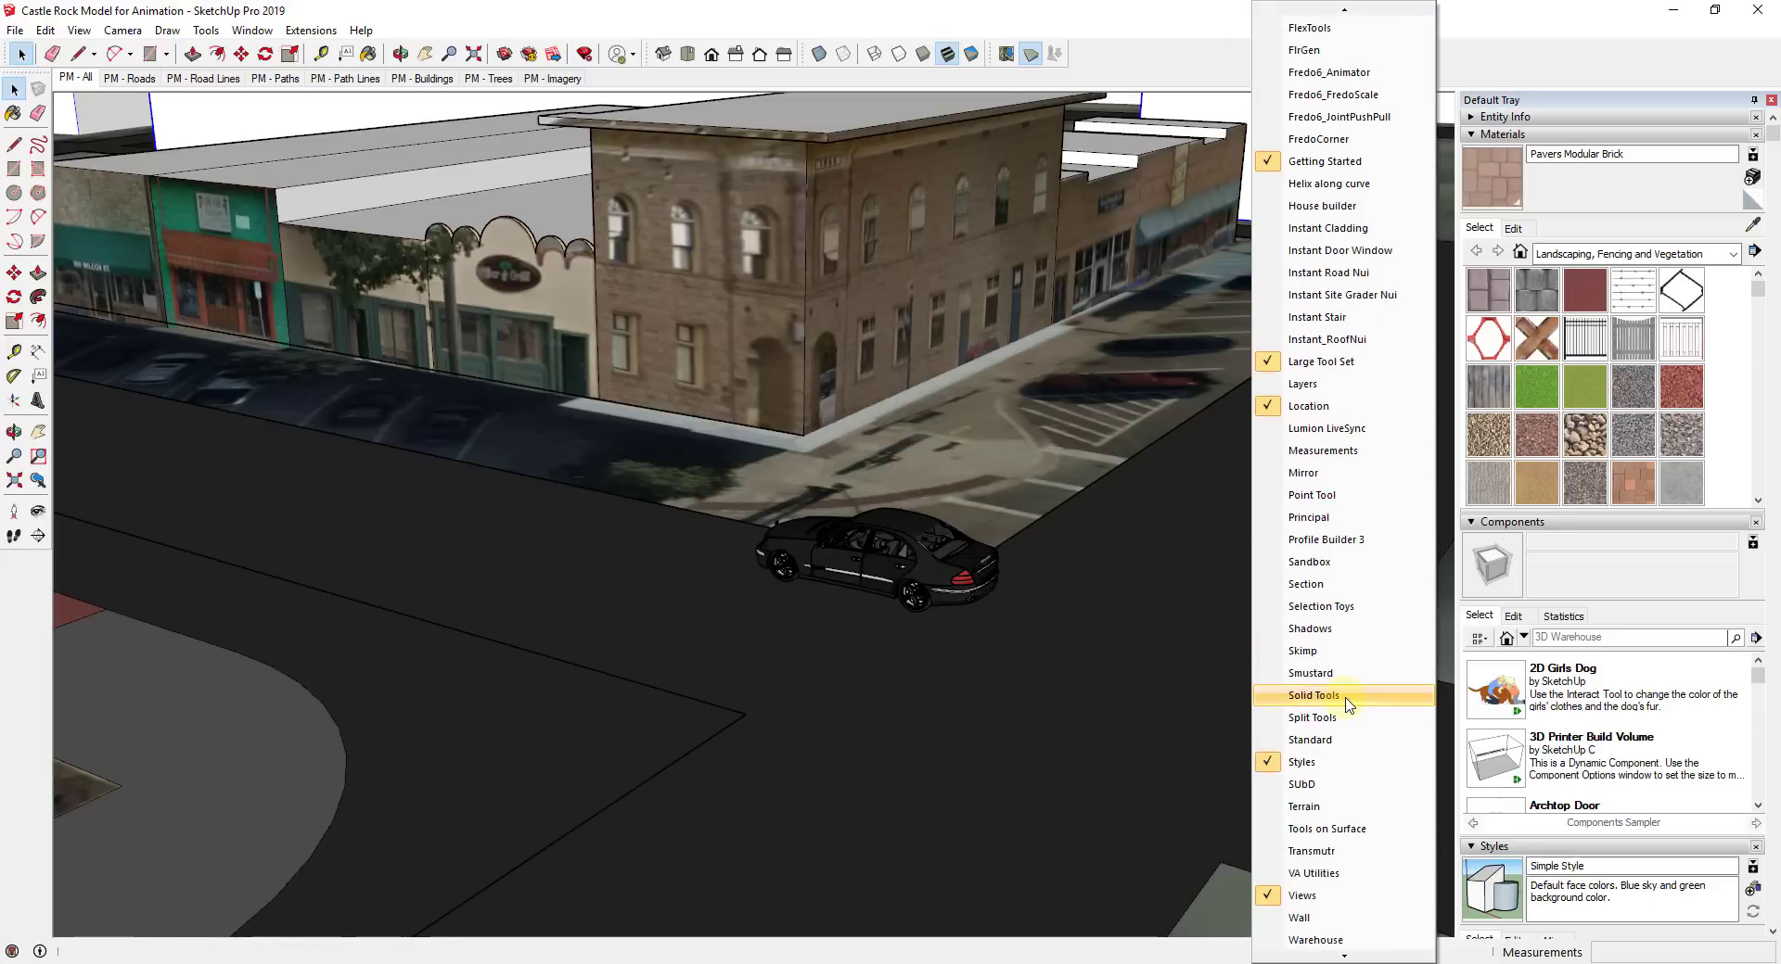
click(1332, 829)
Draw a surface line about 340' long along the road from the car to the far intersection, and select it.
middle_drag(972, 525, 701, 536)
scroll(702, 536, down, 2)
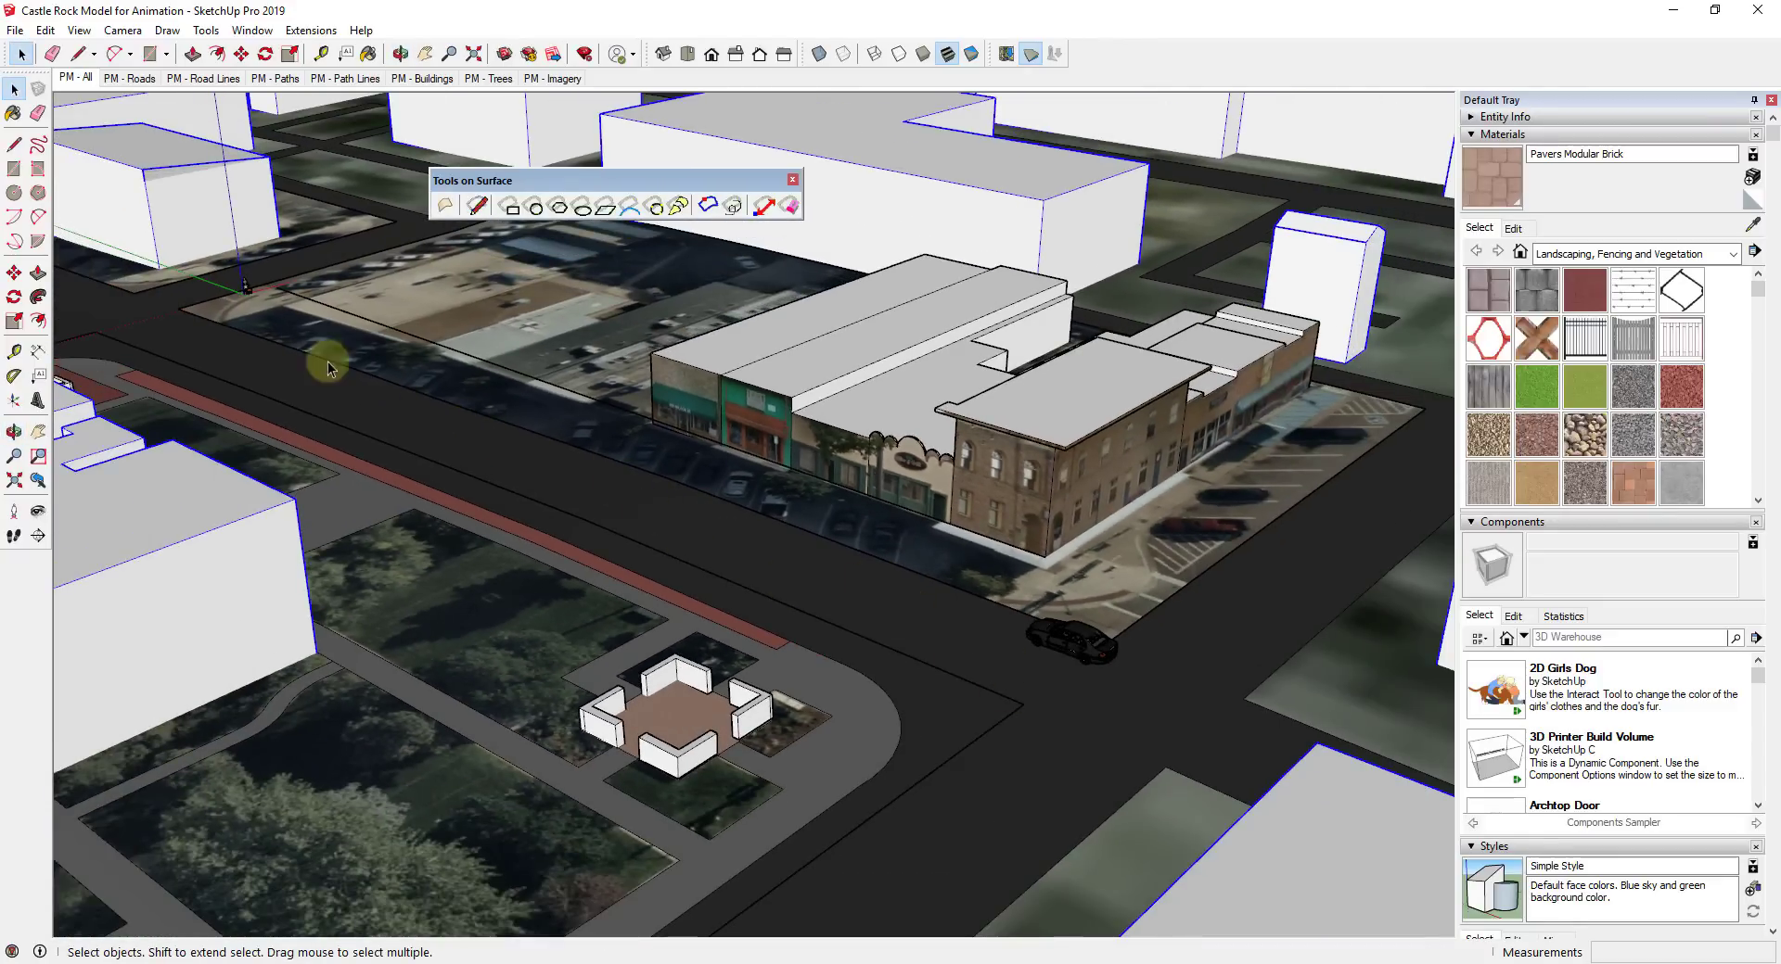
middle_drag(411, 448, 767, 477)
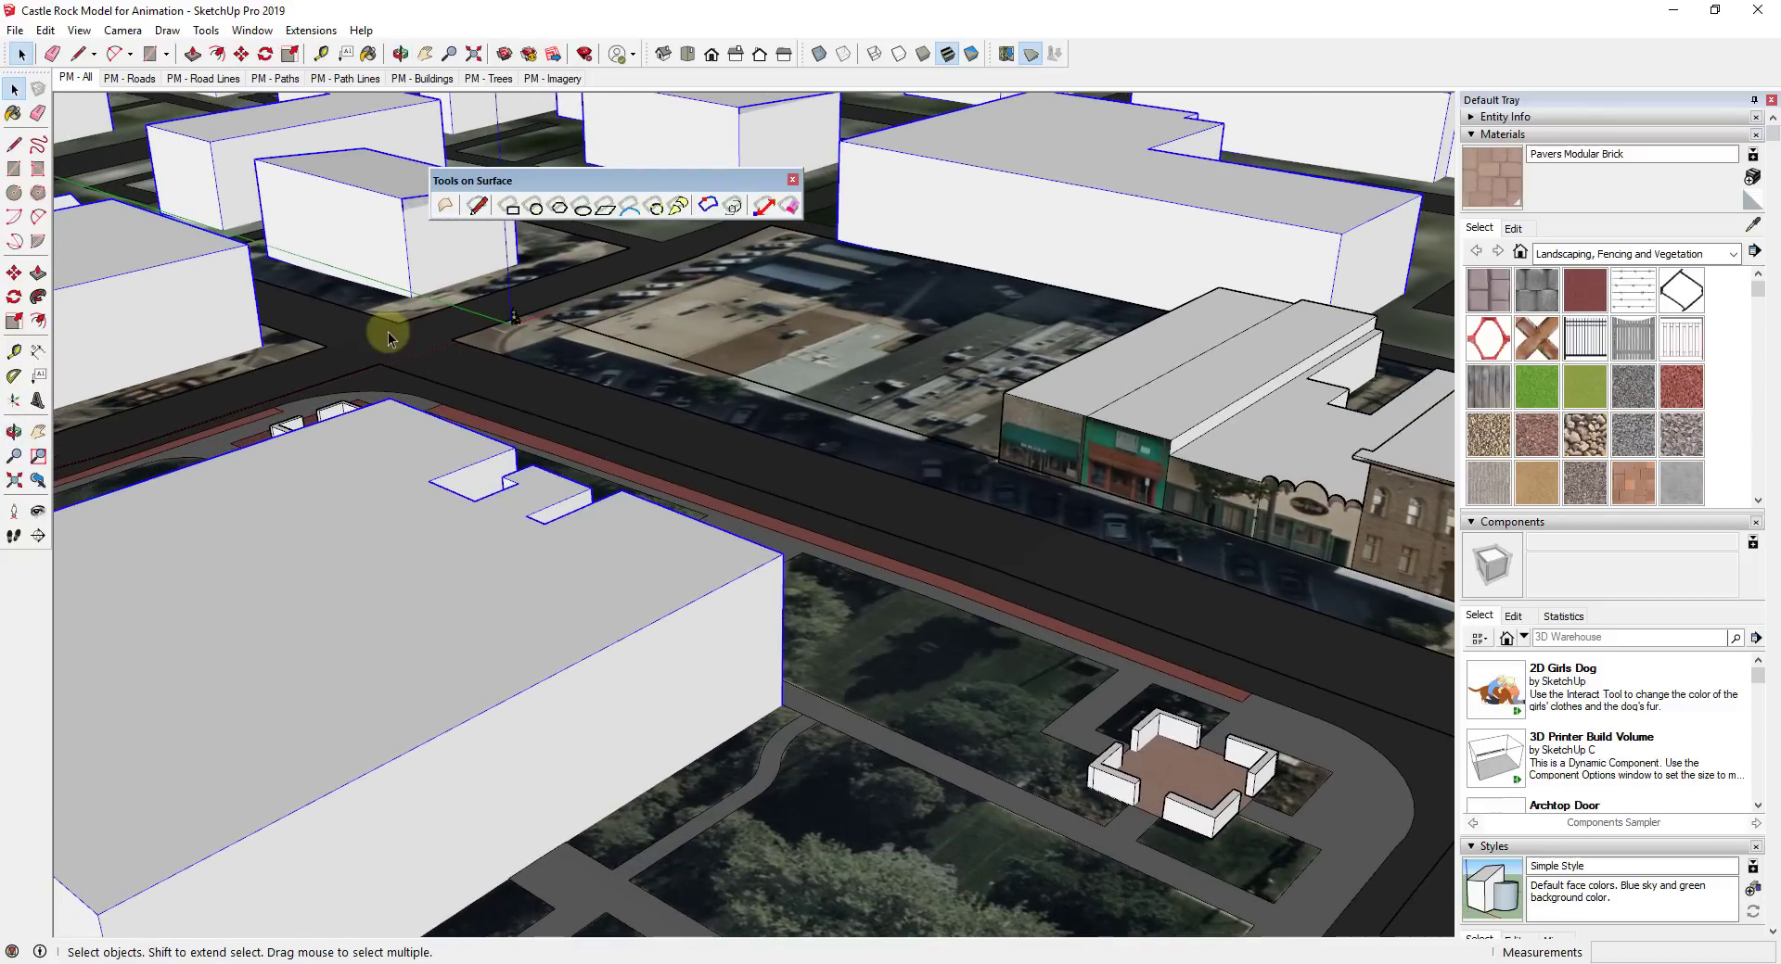
click(480, 208)
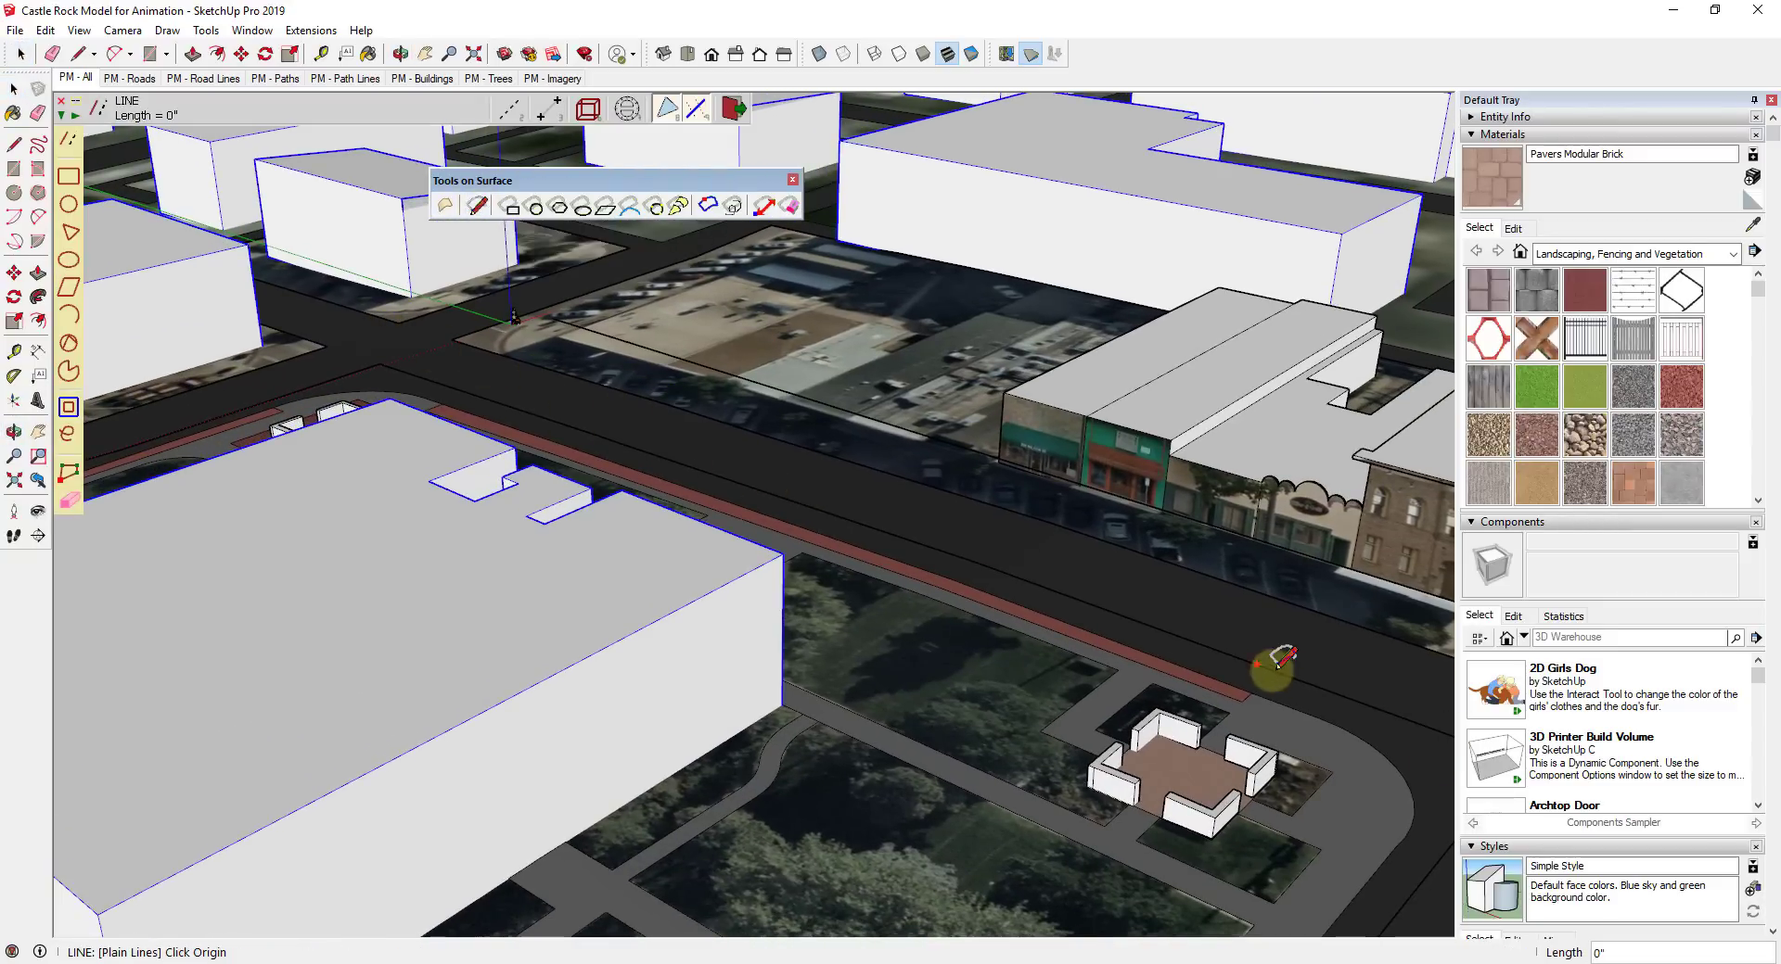
middle_drag(1268, 779, 964, 777)
scroll(1061, 846, up, 6)
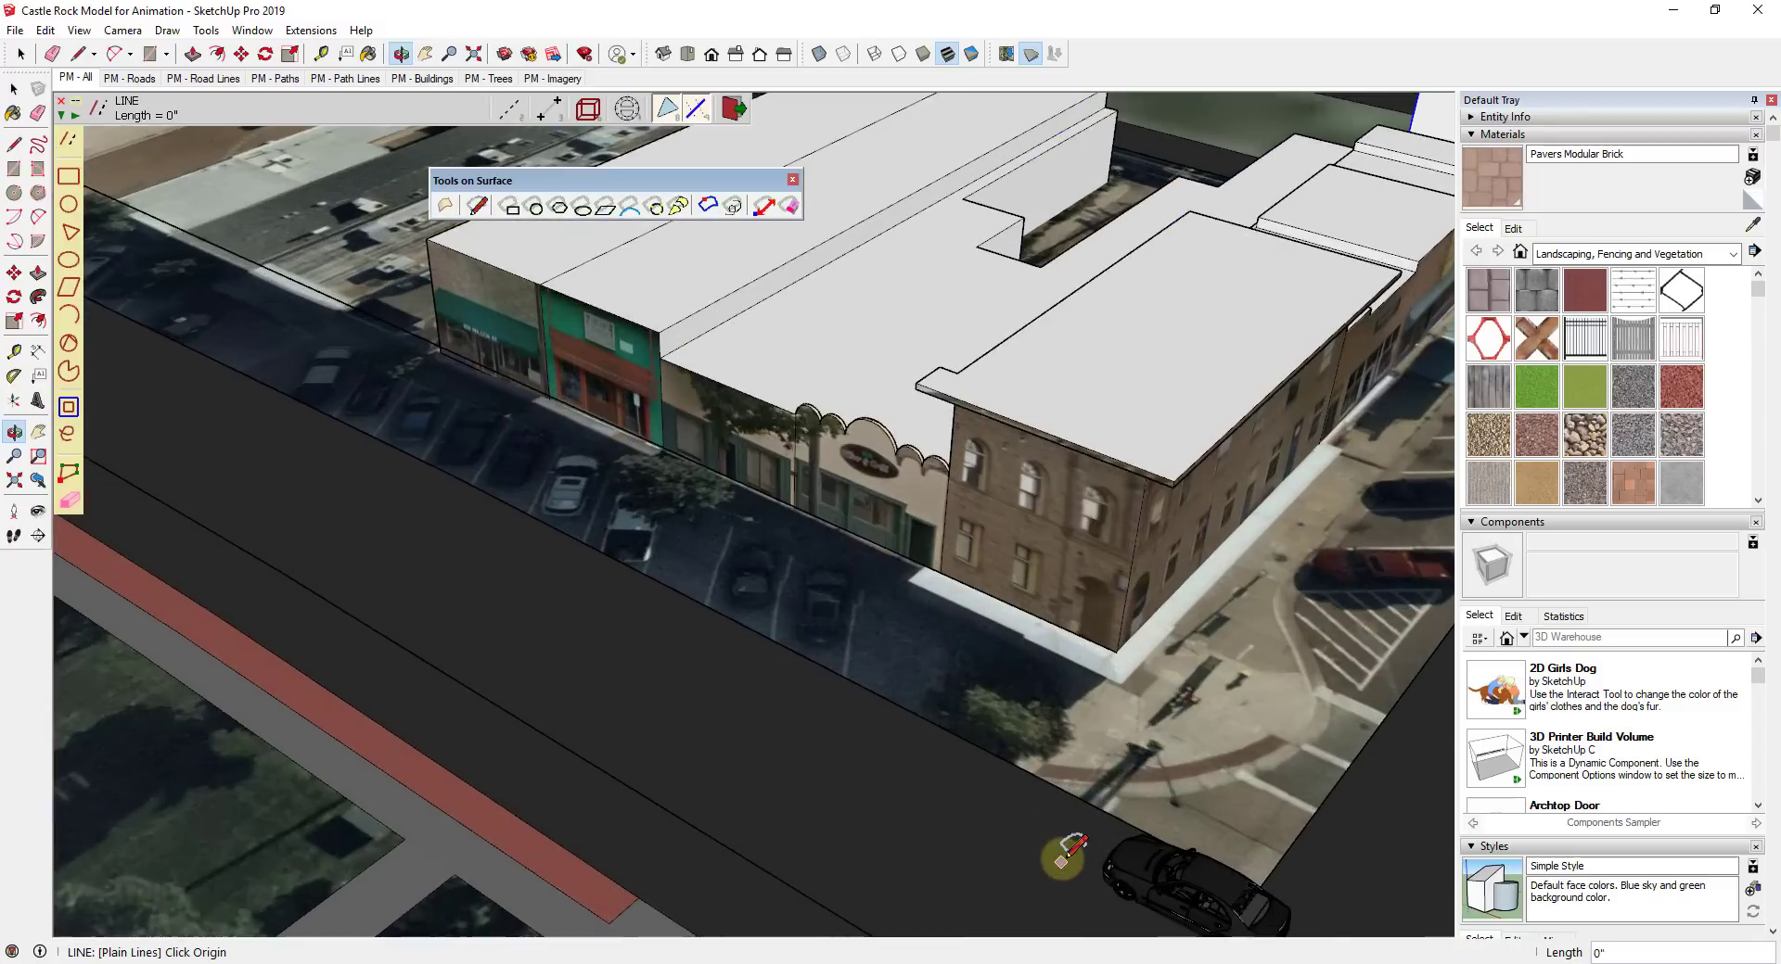
click(1098, 853)
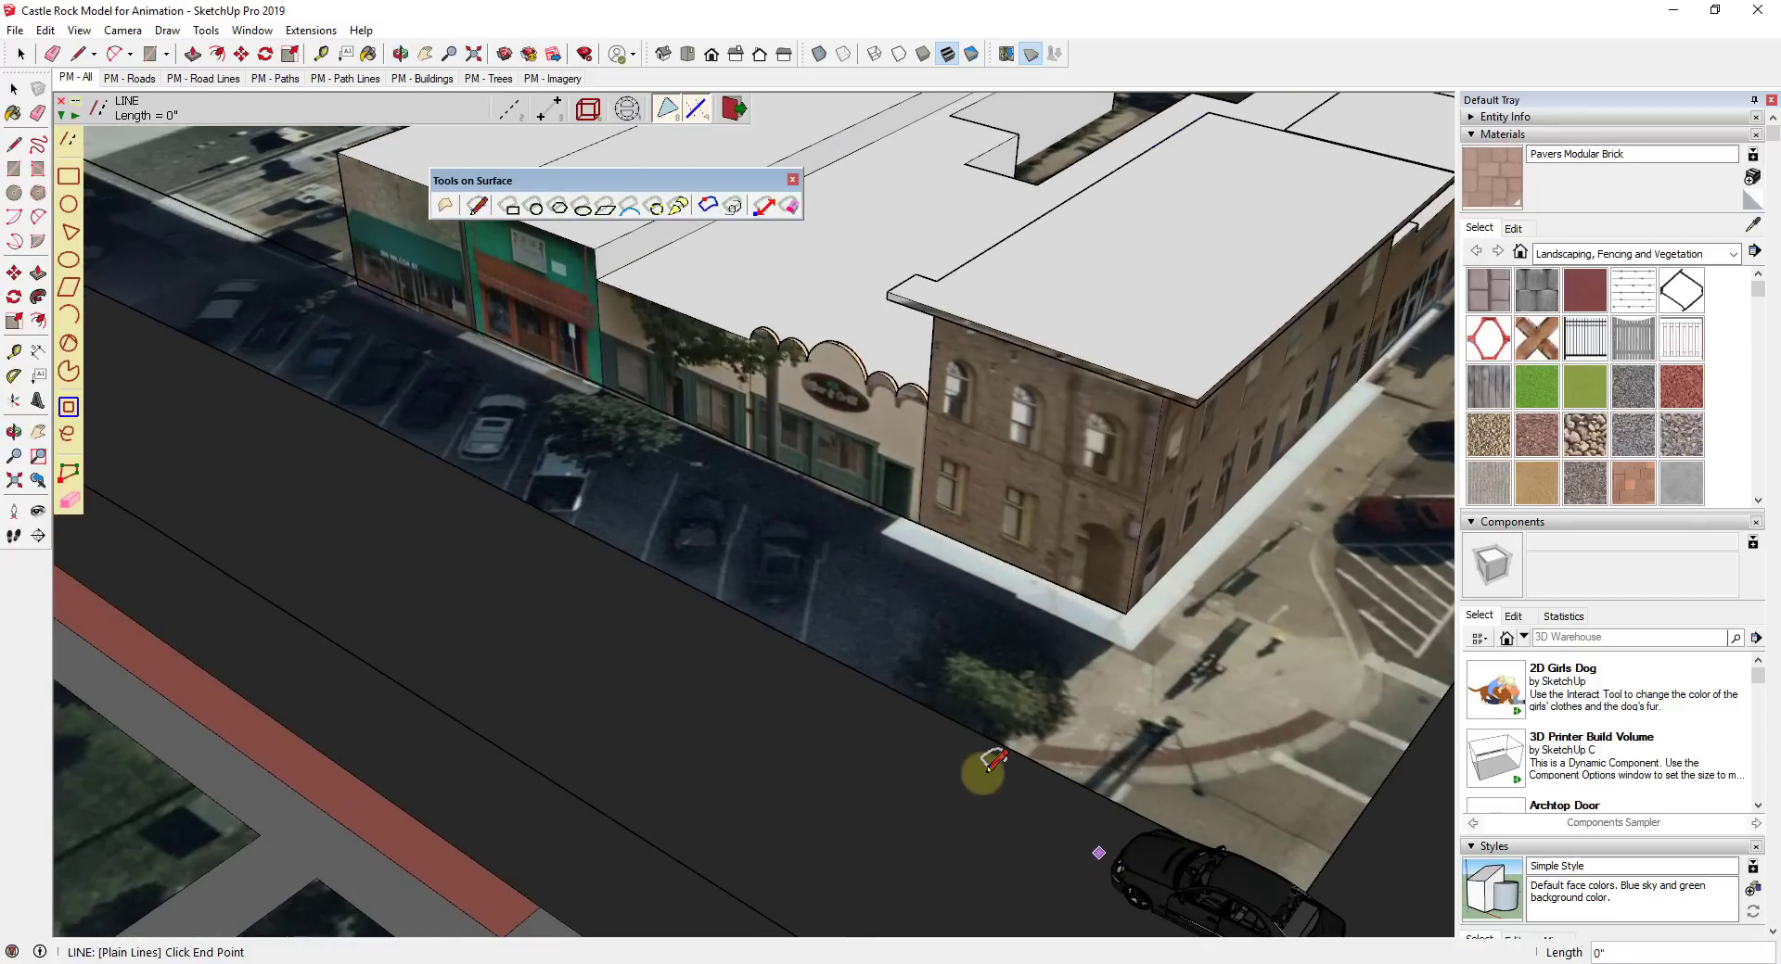
scroll(795, 727, down, 8)
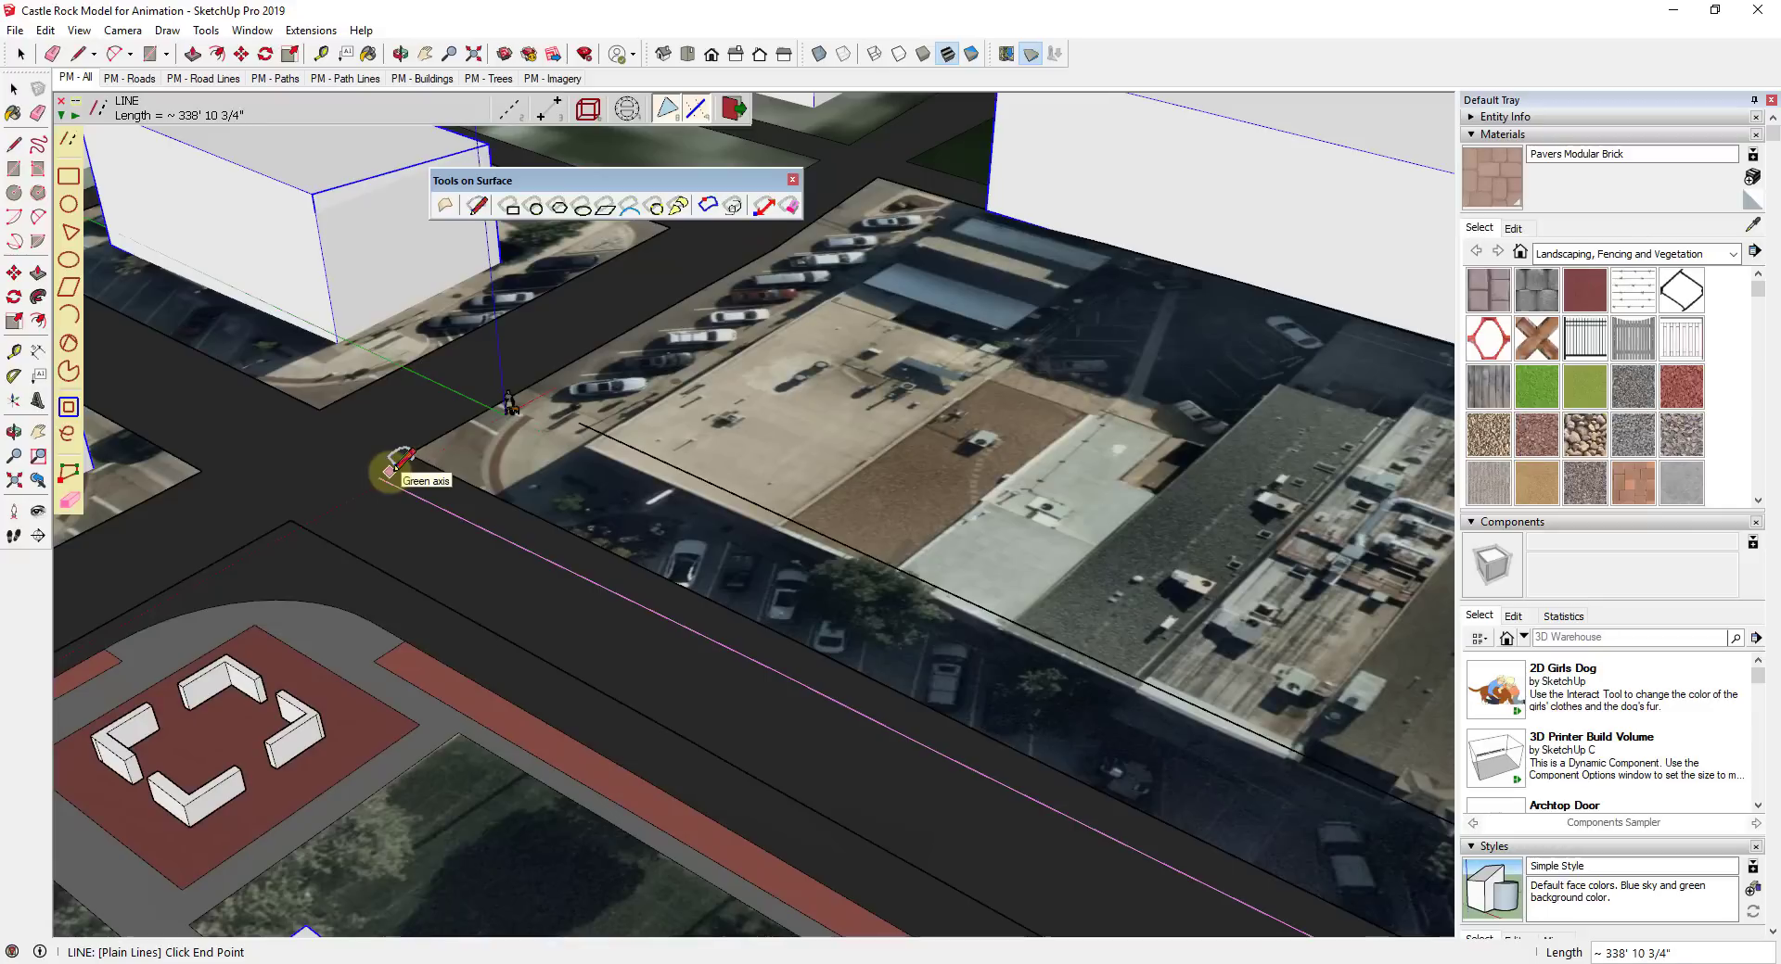
scroll(394, 462, up, 1)
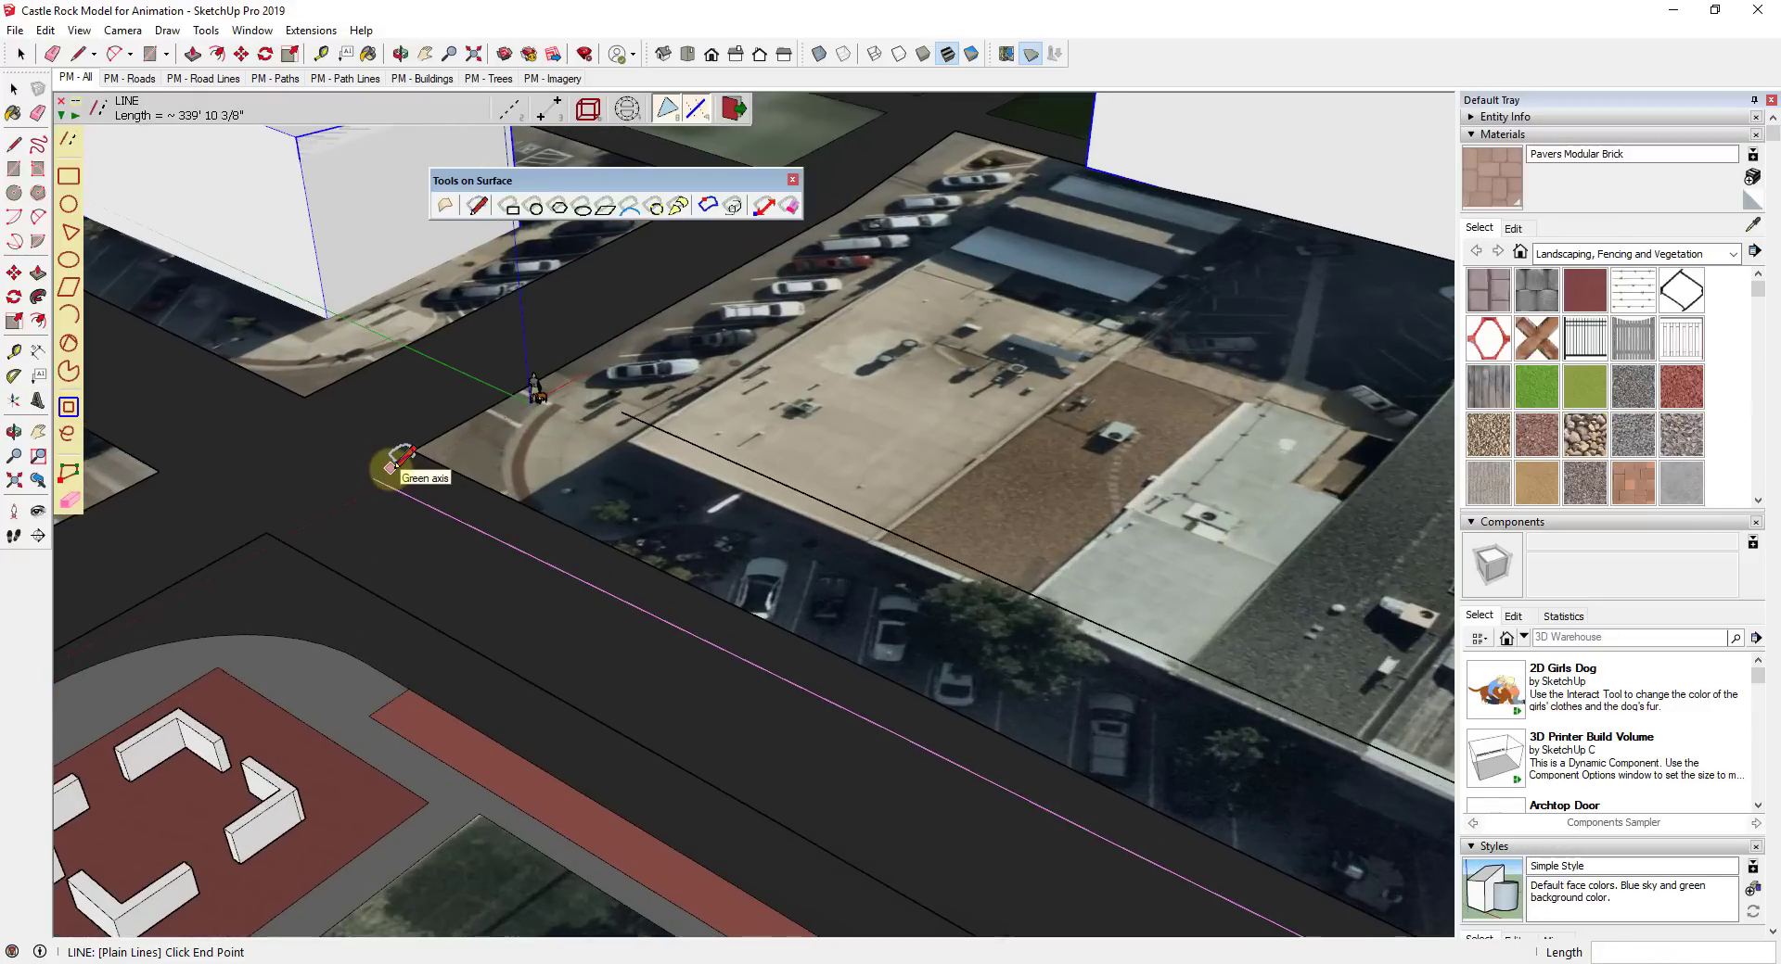
click(391, 468)
key(space)
scroll(442, 508, down, 2)
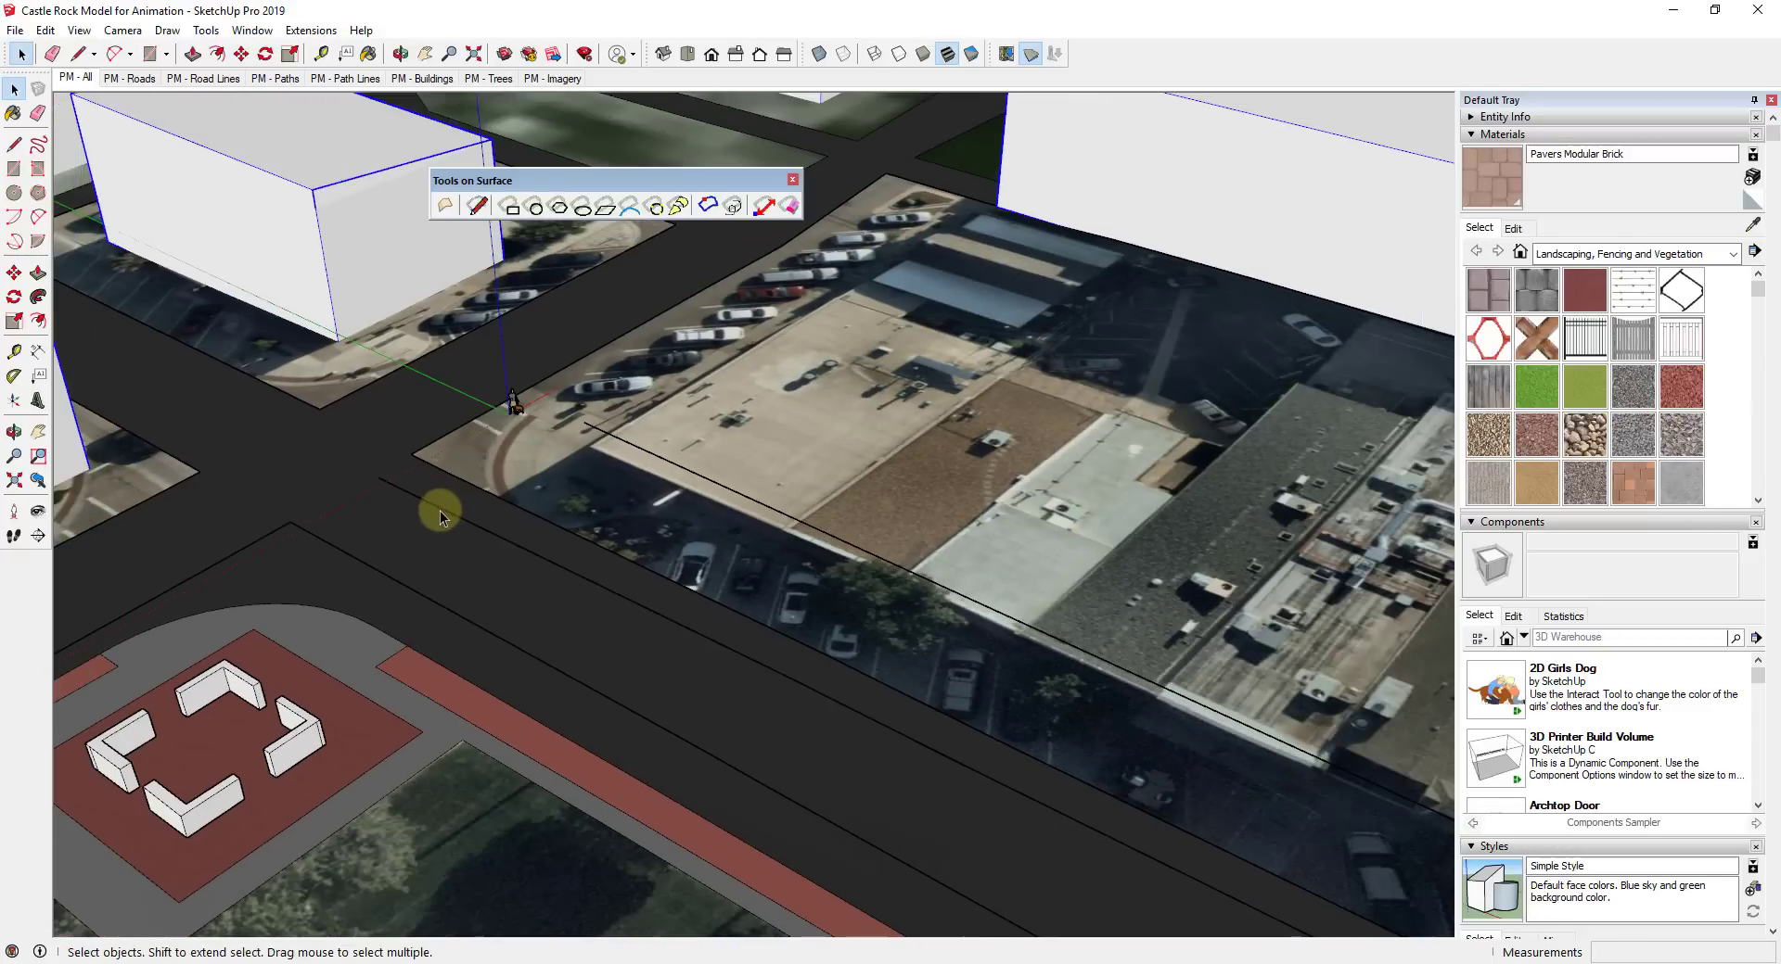
click(441, 516)
scroll(438, 508, down, 5)
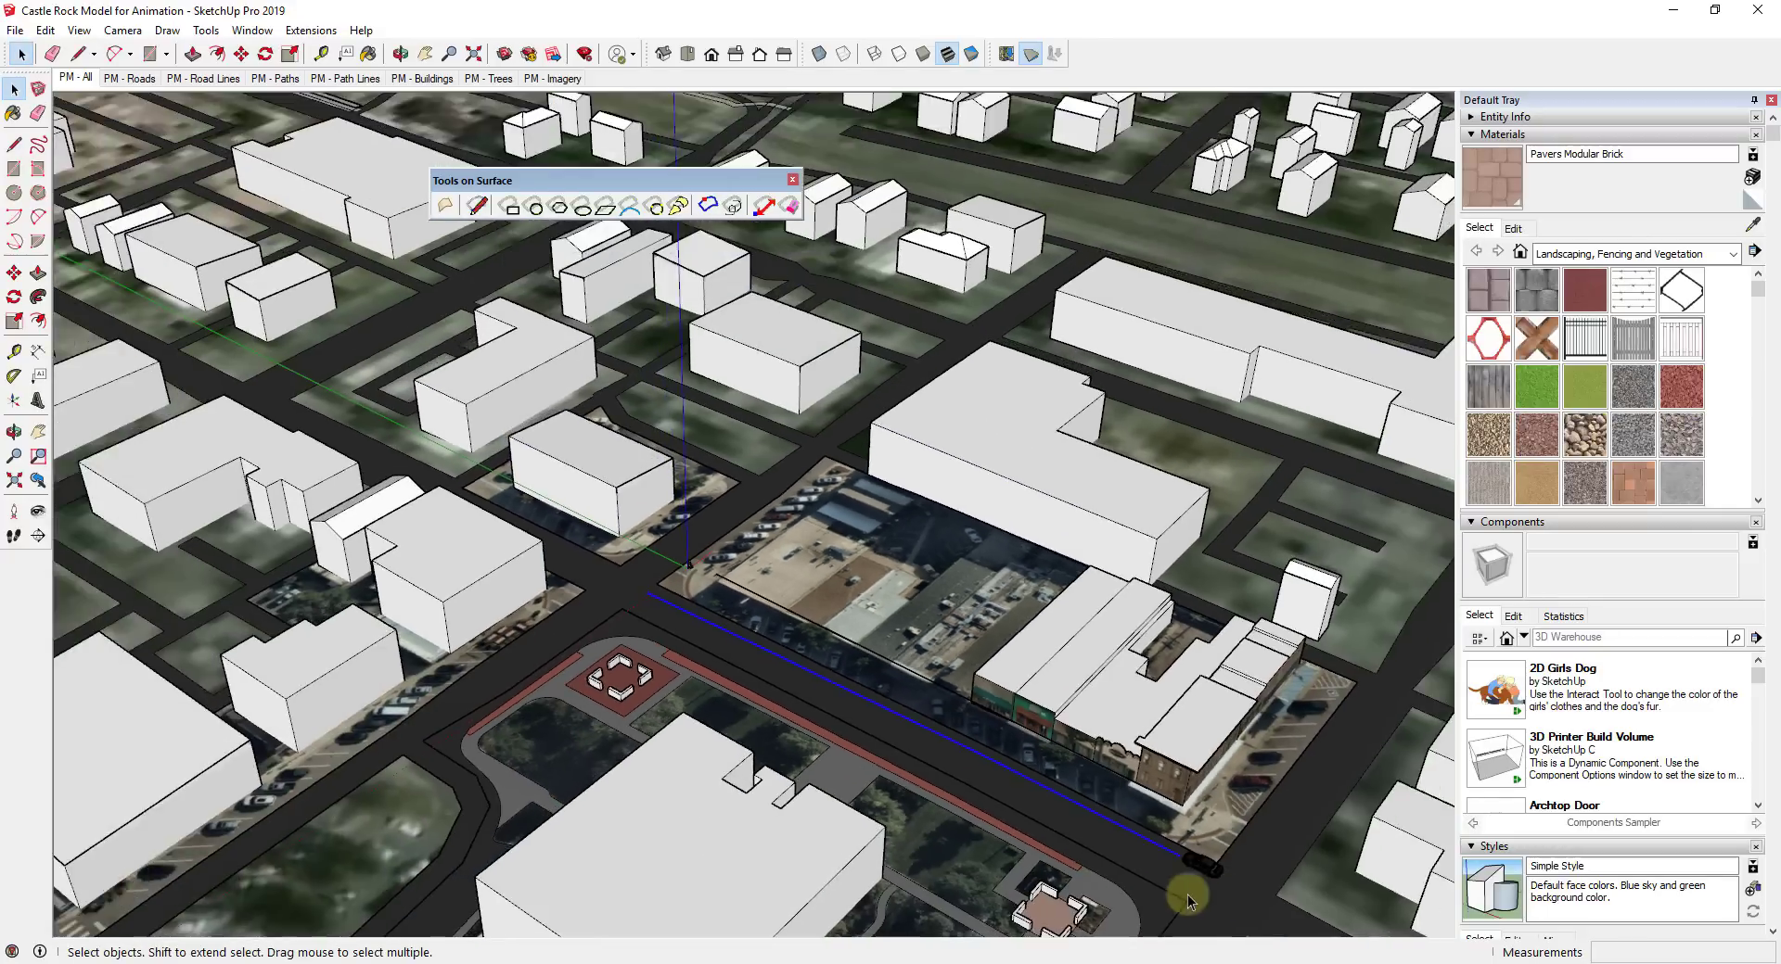
Draw a surface arc from the line's far end around the corner into the side street, with a sagitta of about 6' 6".
scroll(569, 588, up, 10)
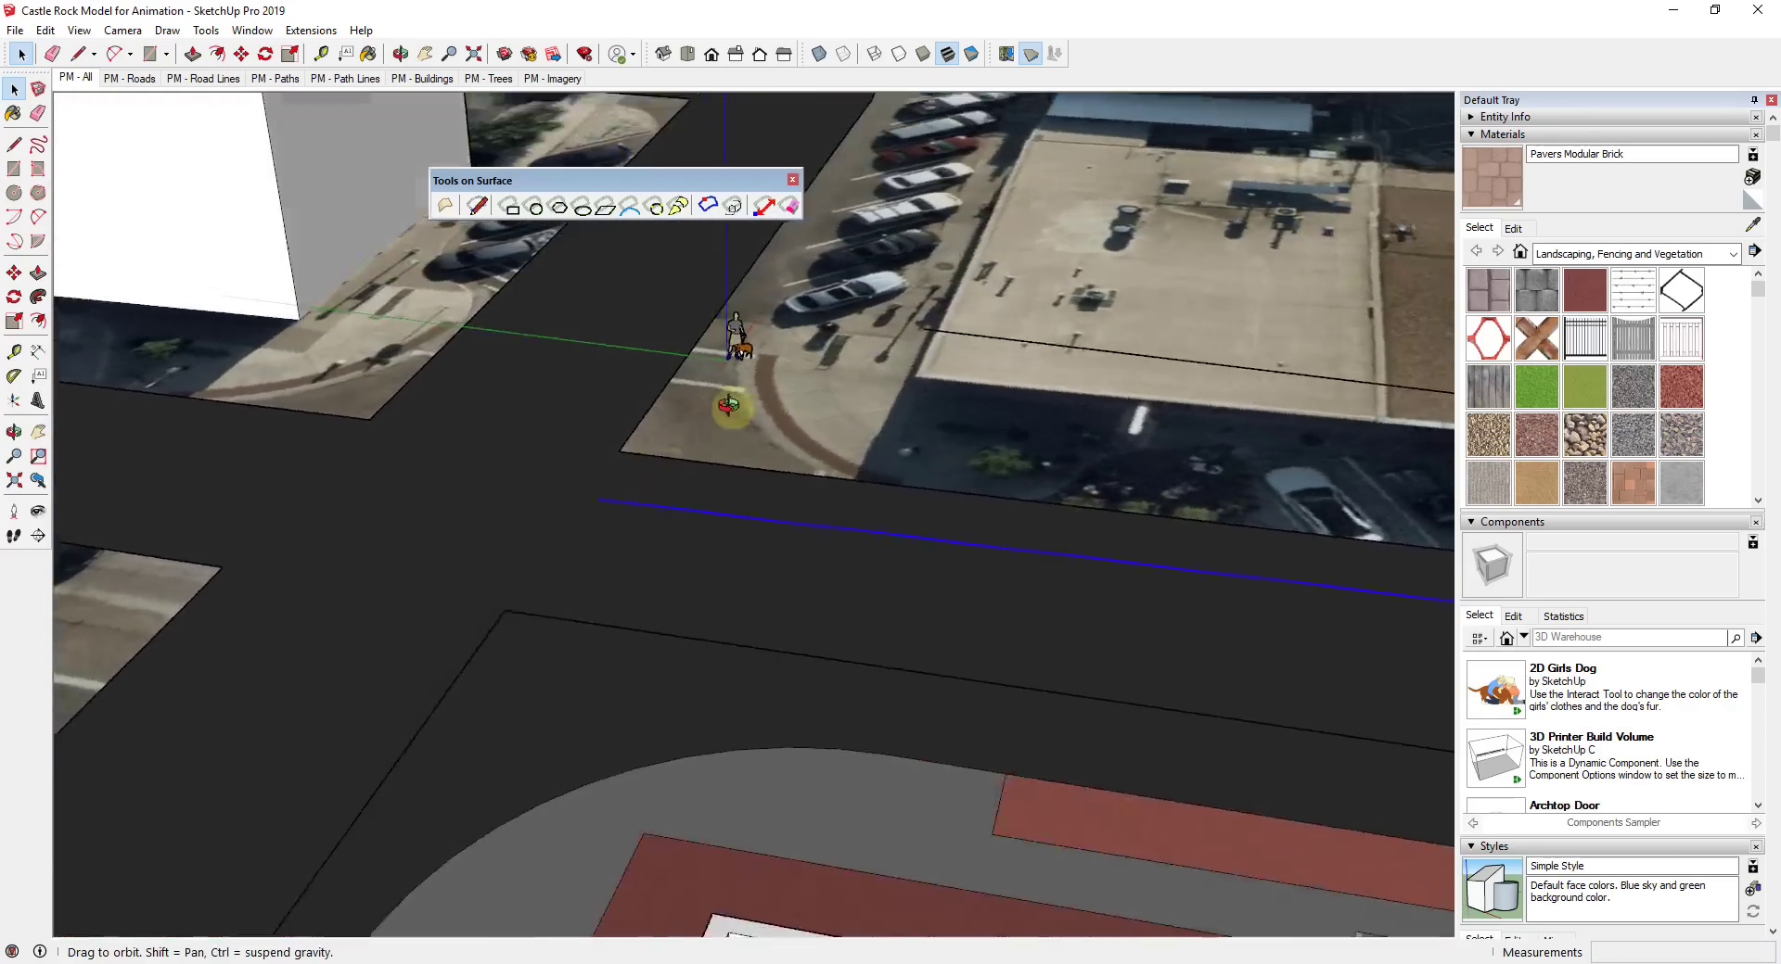
middle_drag(729, 405, 1098, 408)
scroll(1076, 427, down, 3)
scroll(806, 466, up, 5)
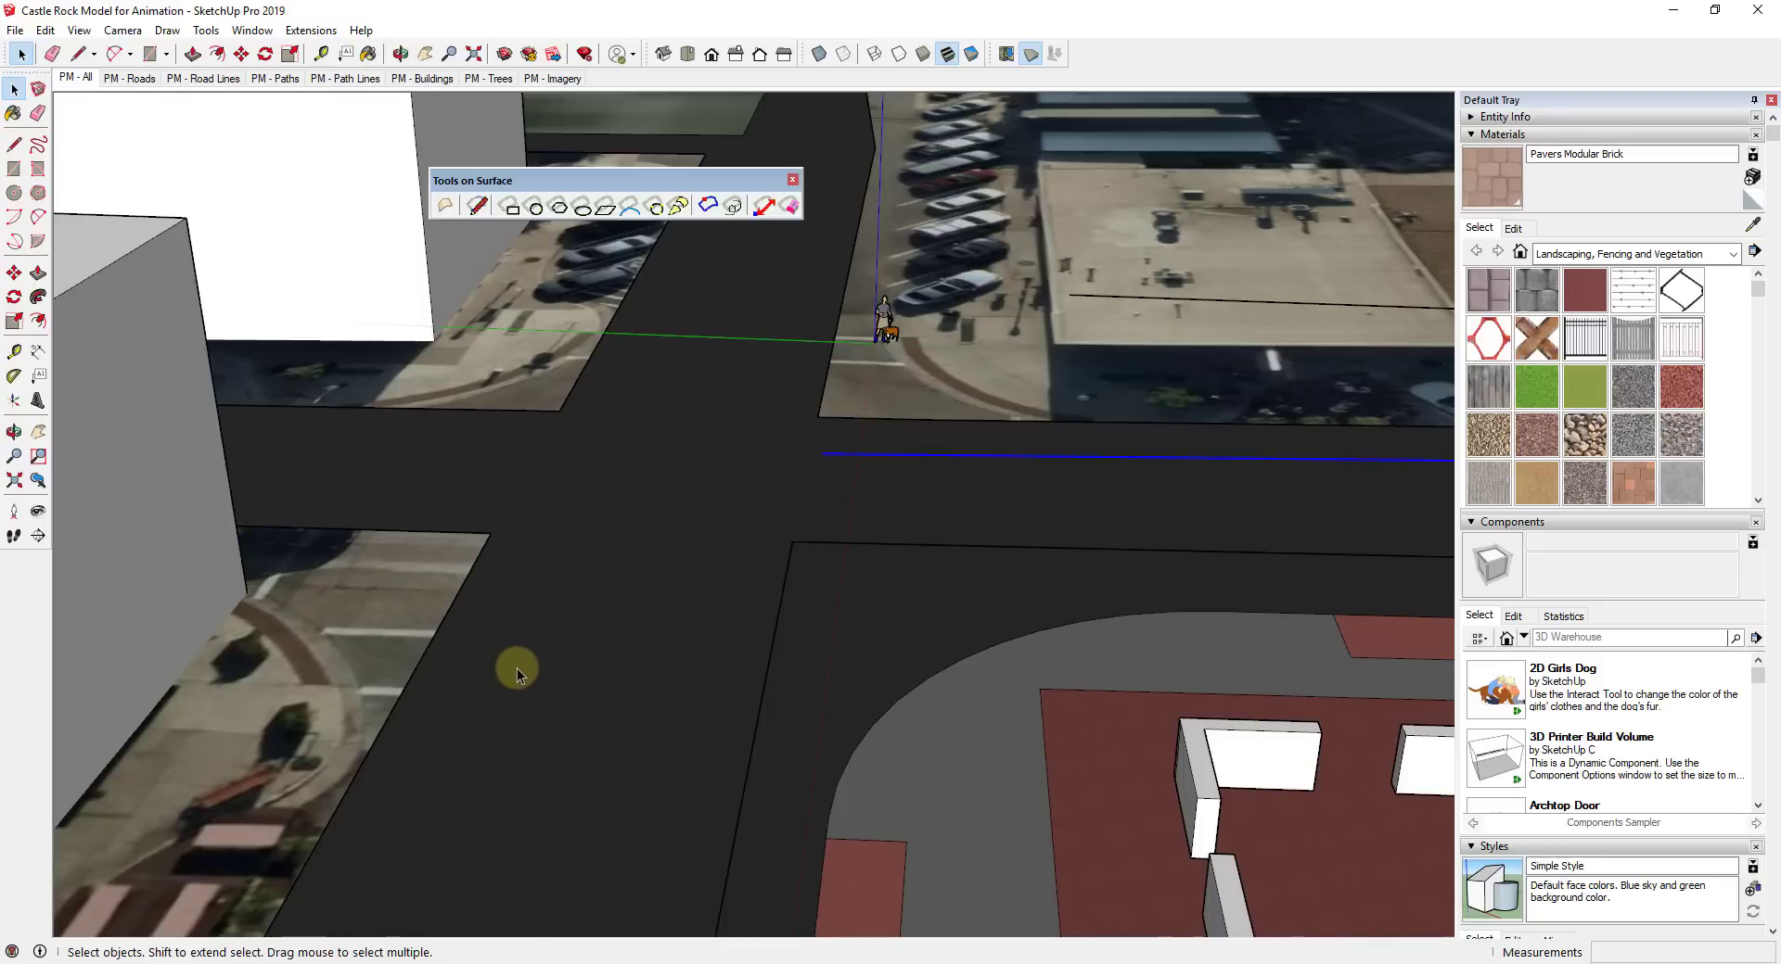
click(627, 209)
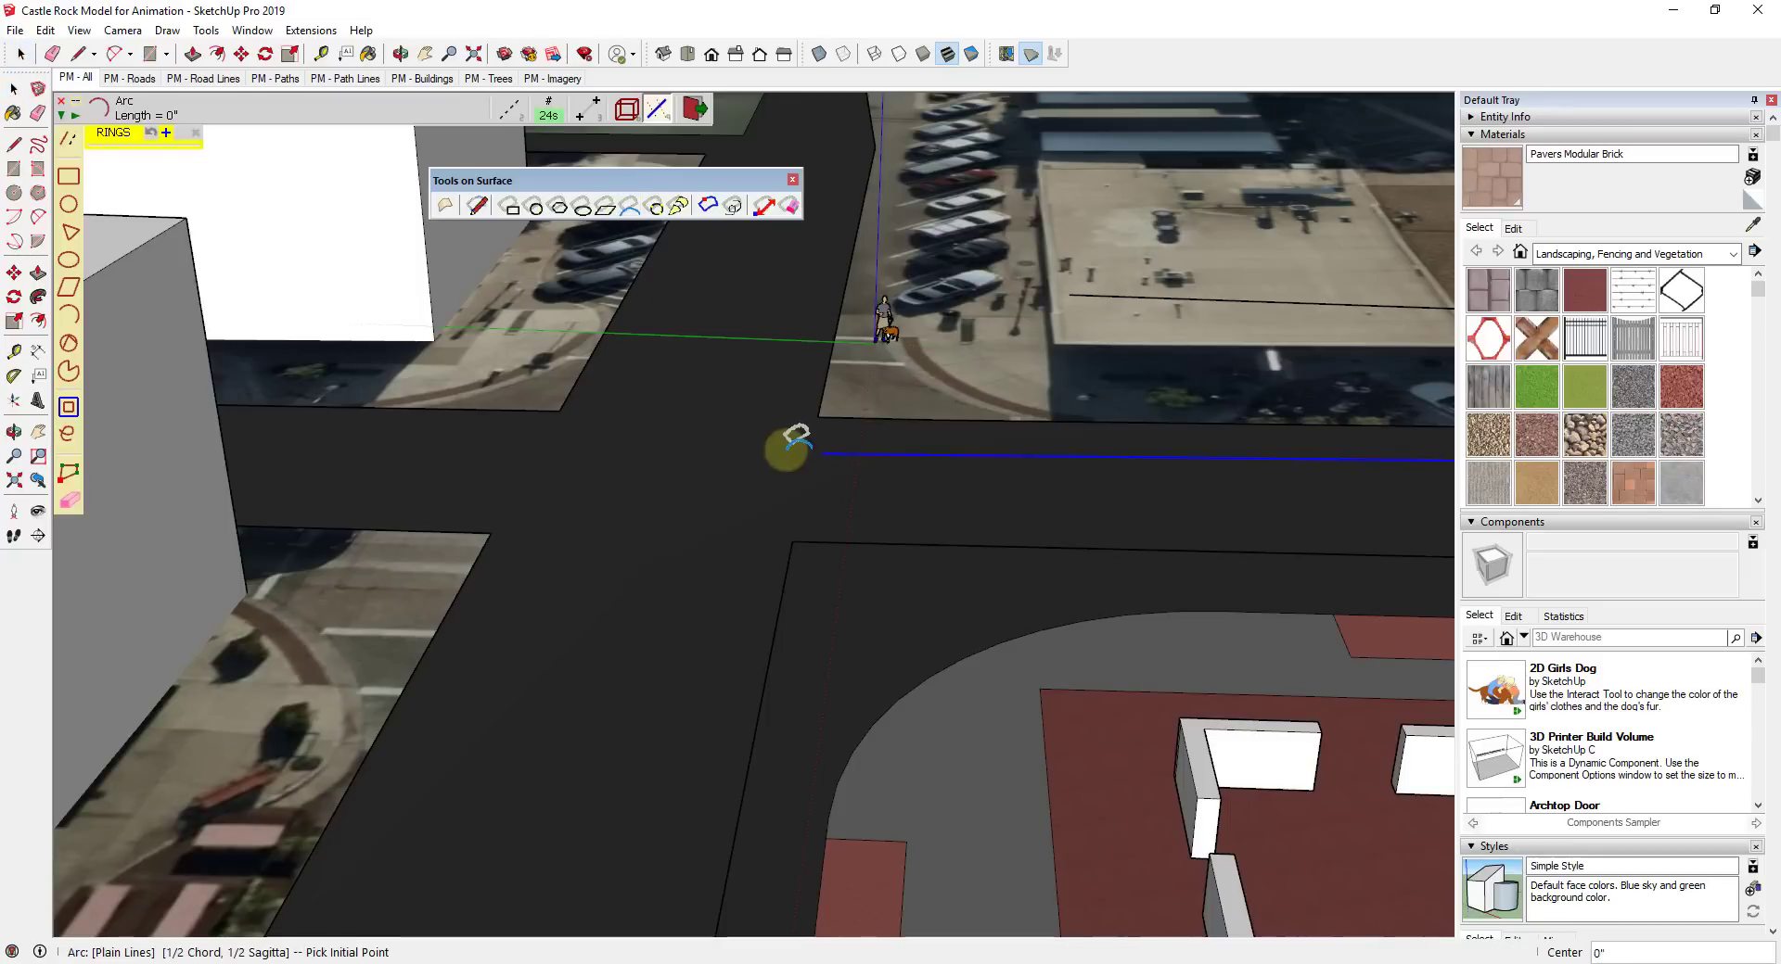
click(508, 622)
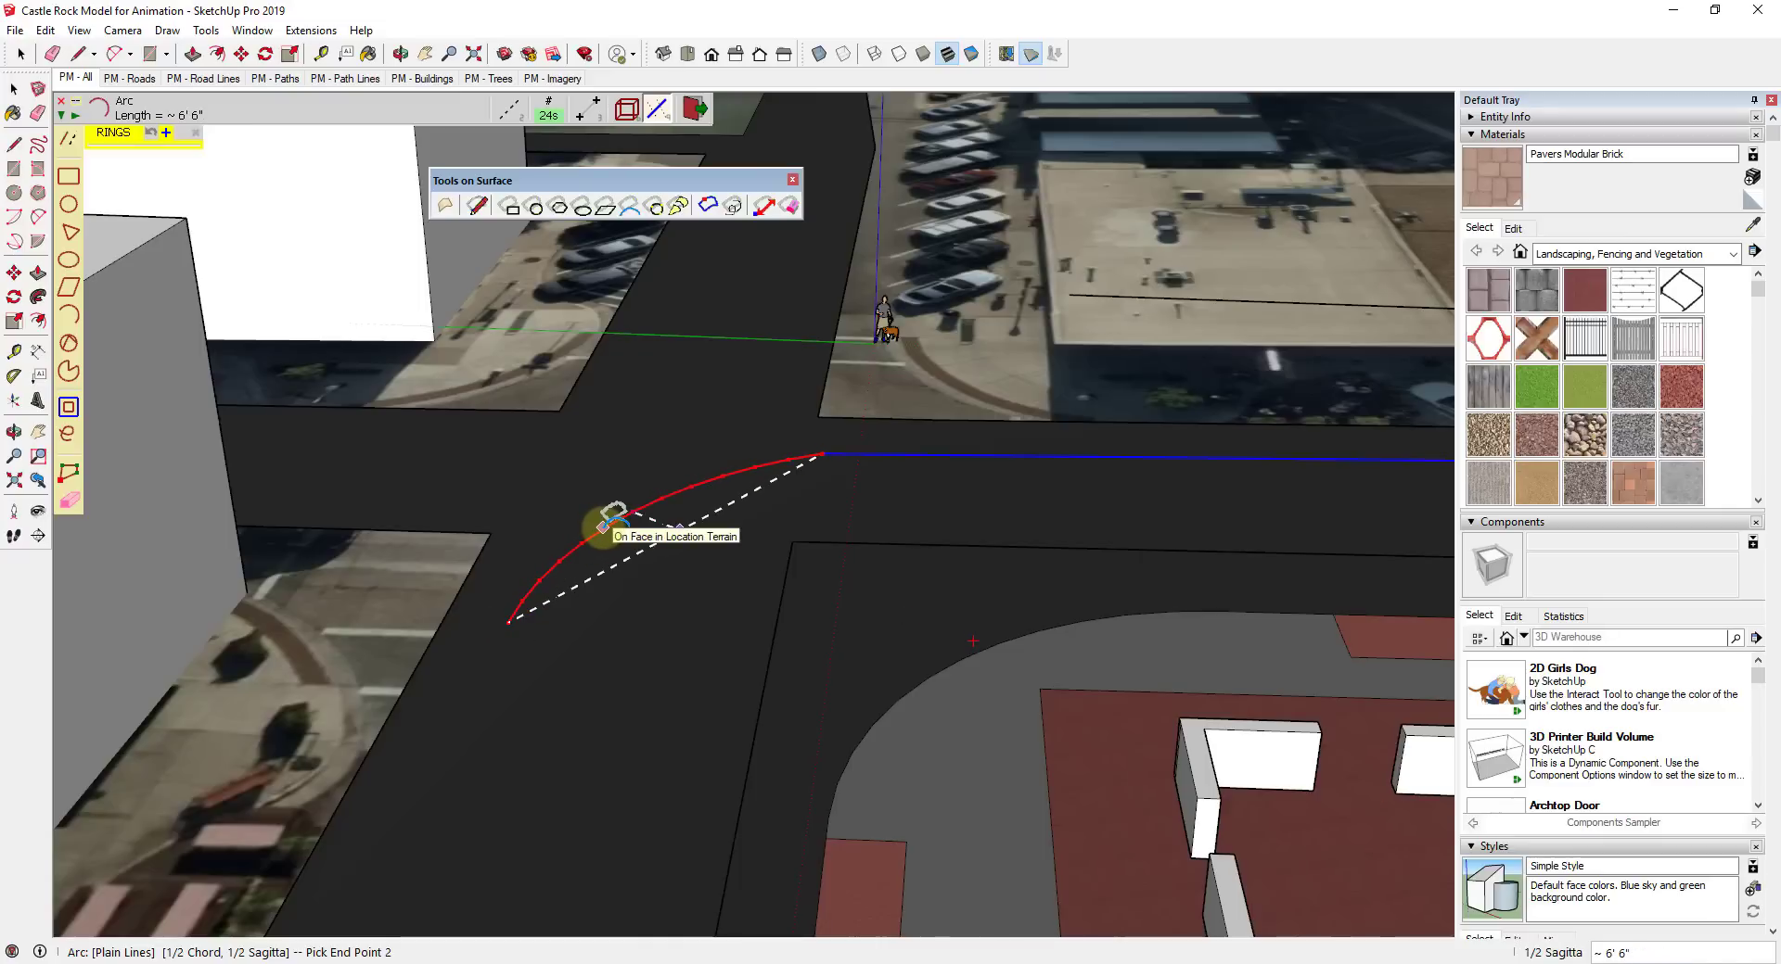
click(601, 525)
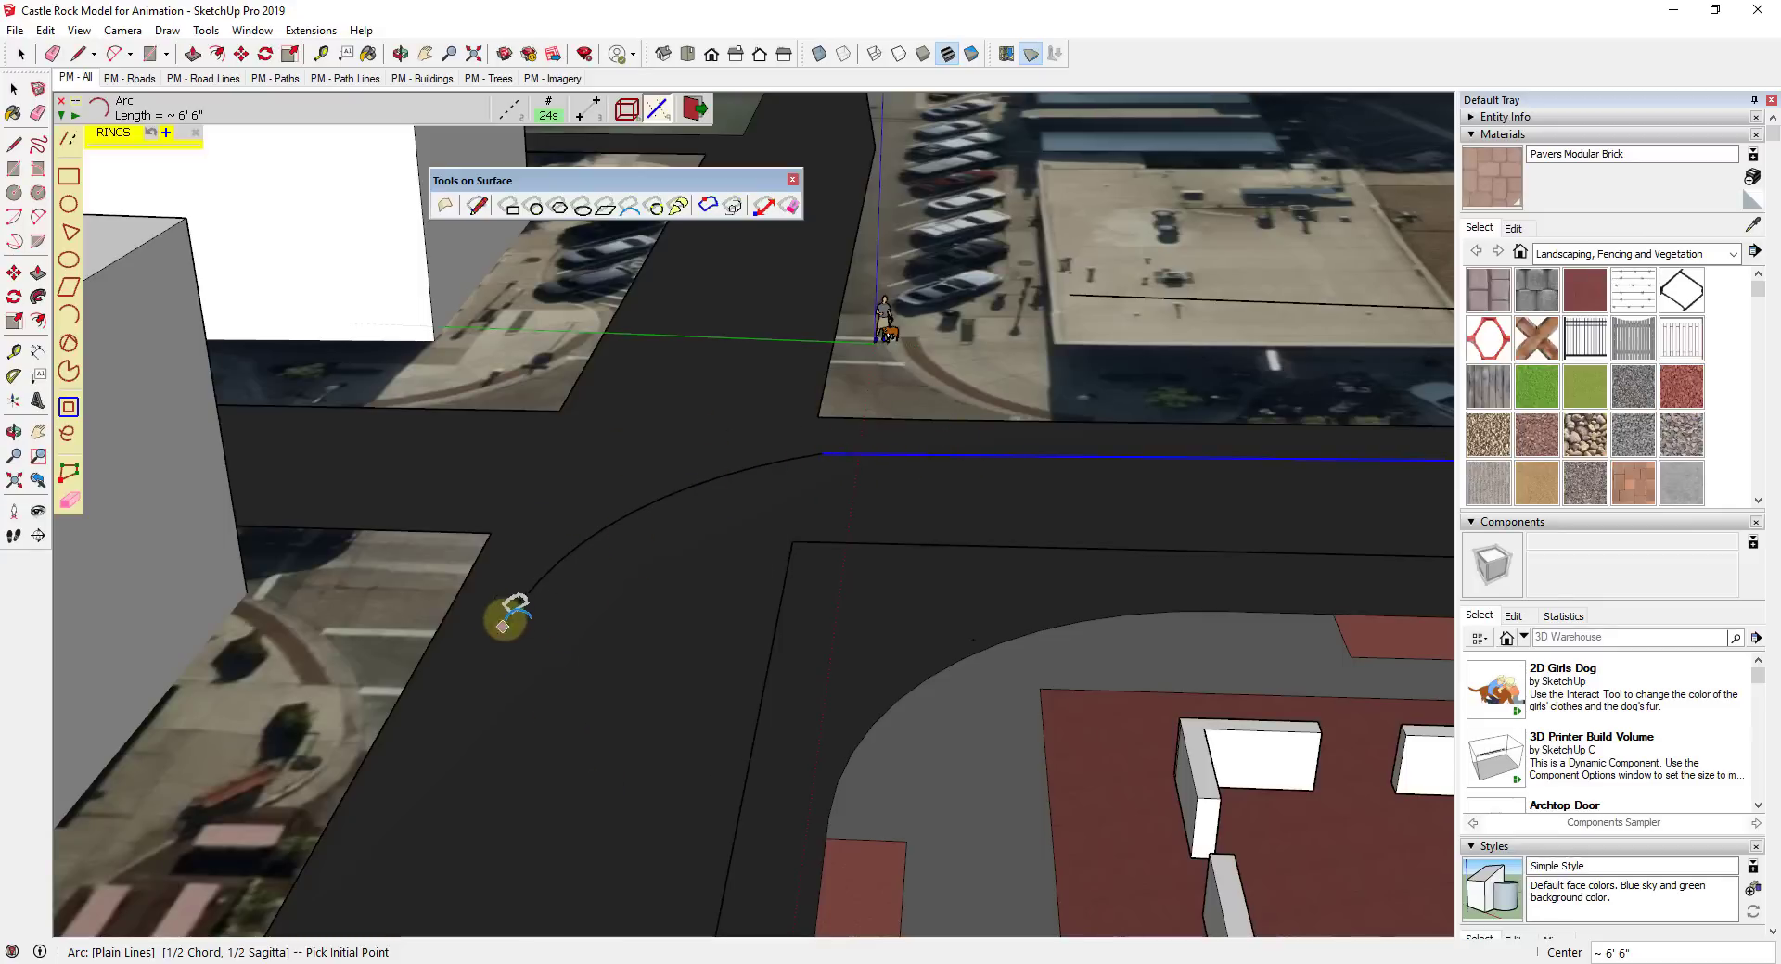
Draw a straight surface line from the end of the corner arc along the side street, and leave the line tool.
scroll(807, 528, down, 5)
scroll(743, 592, up, 5)
mouse_move(743, 591)
middle_down()
mouse_move(762, 647)
mouse_move(767, 608)
middle_up()
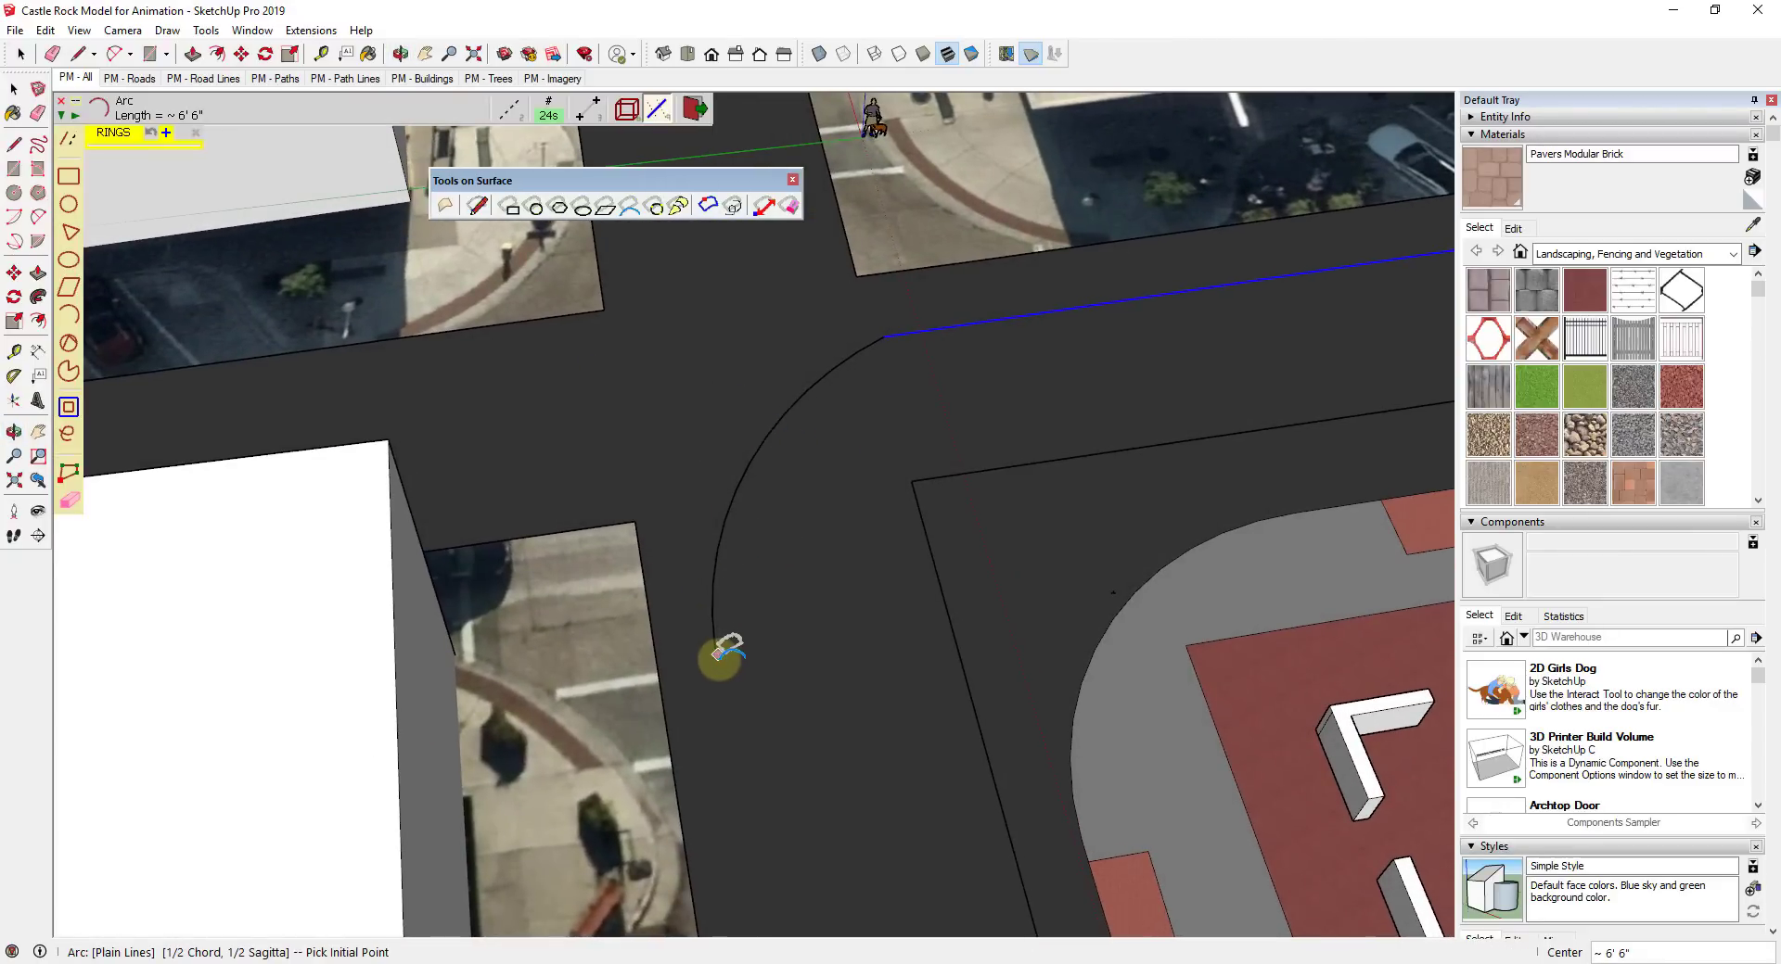
click(478, 205)
middle_drag(575, 315, 684, 554)
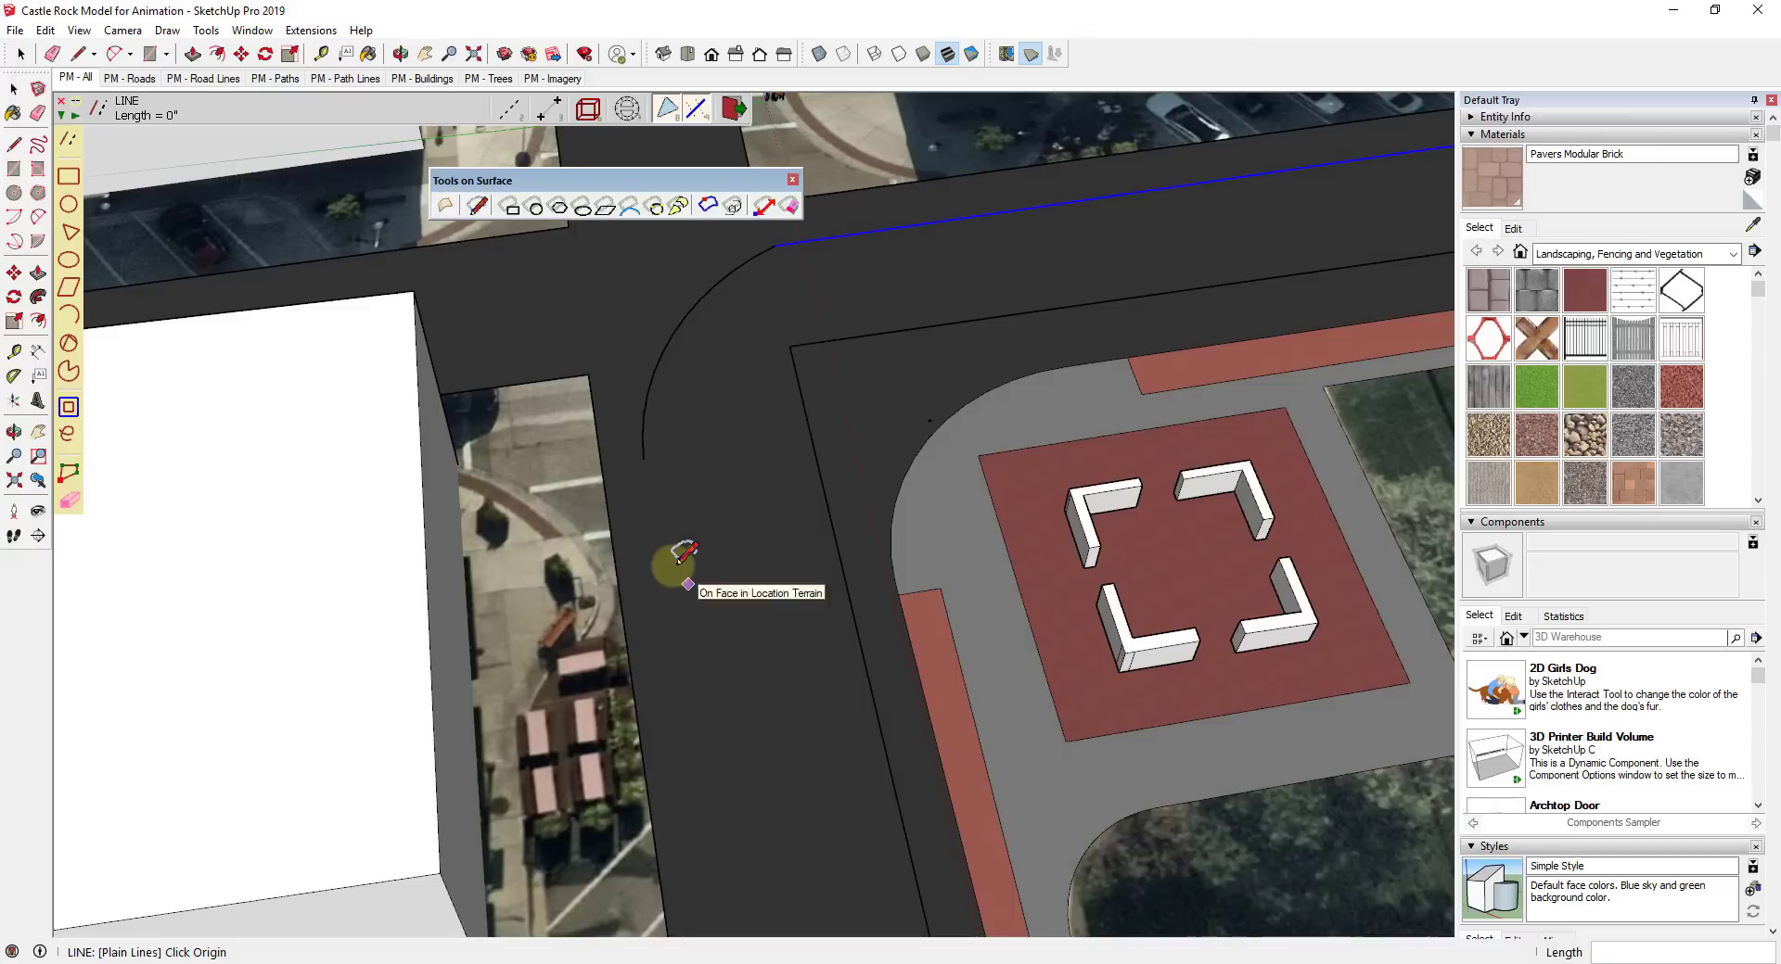
scroll(643, 457, down, 5)
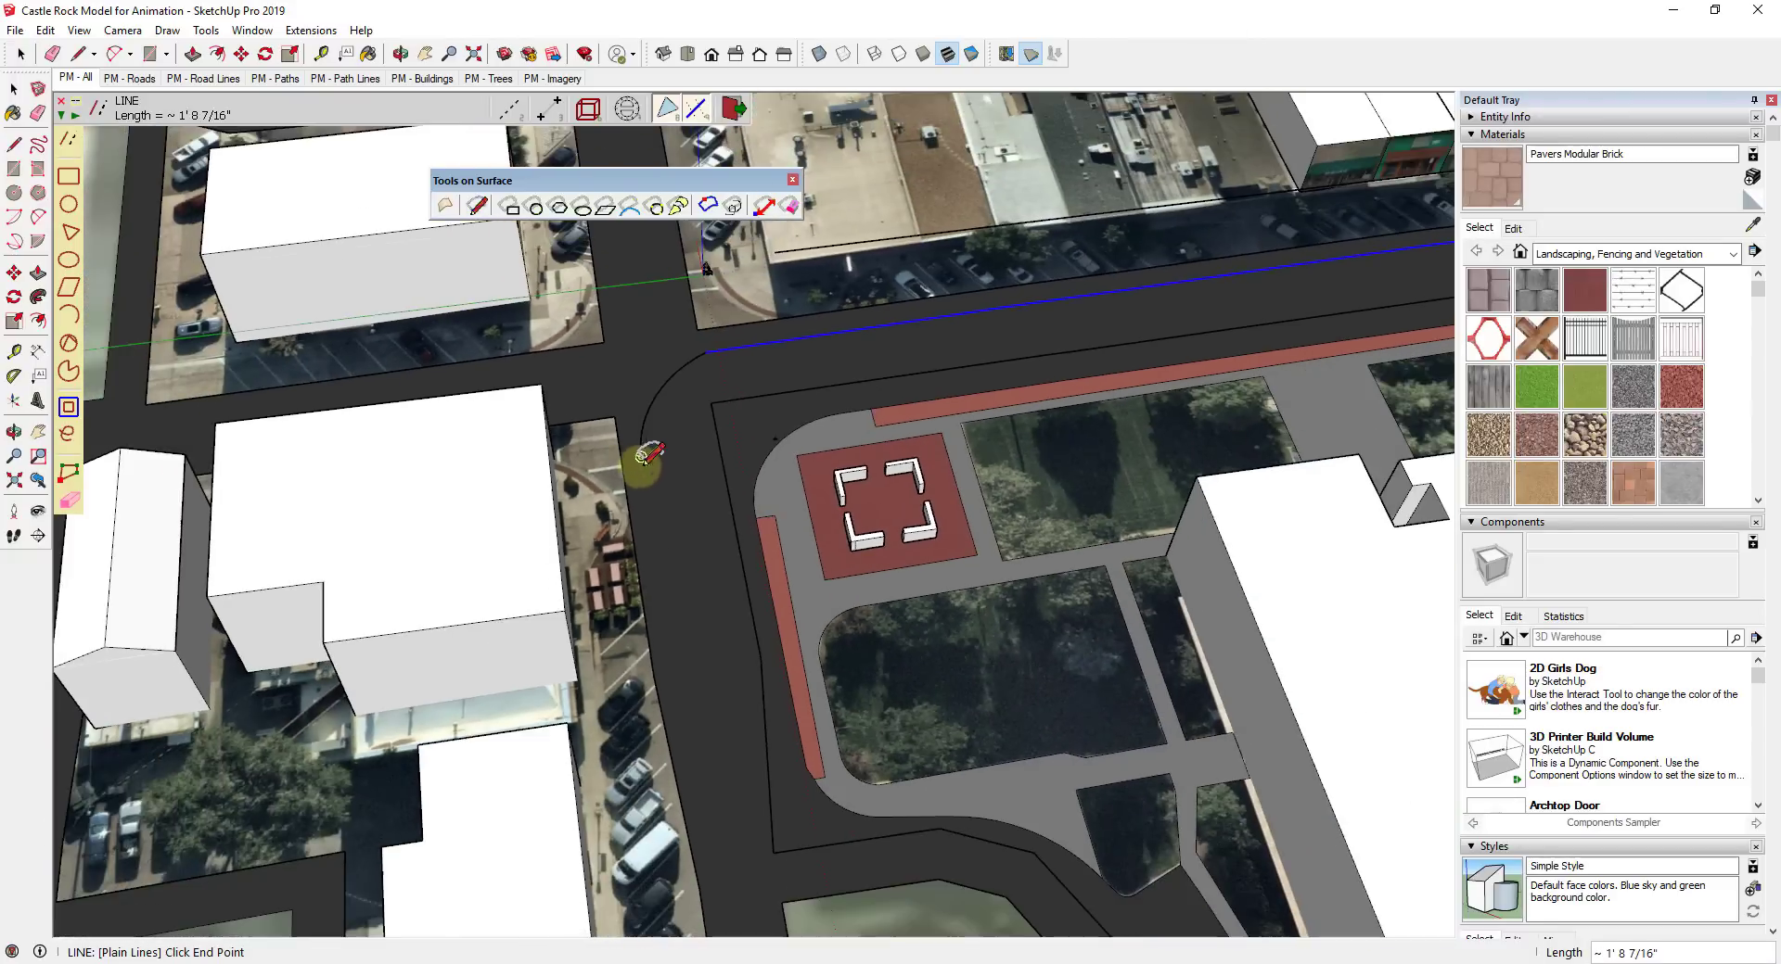
click(667, 624)
key(space)
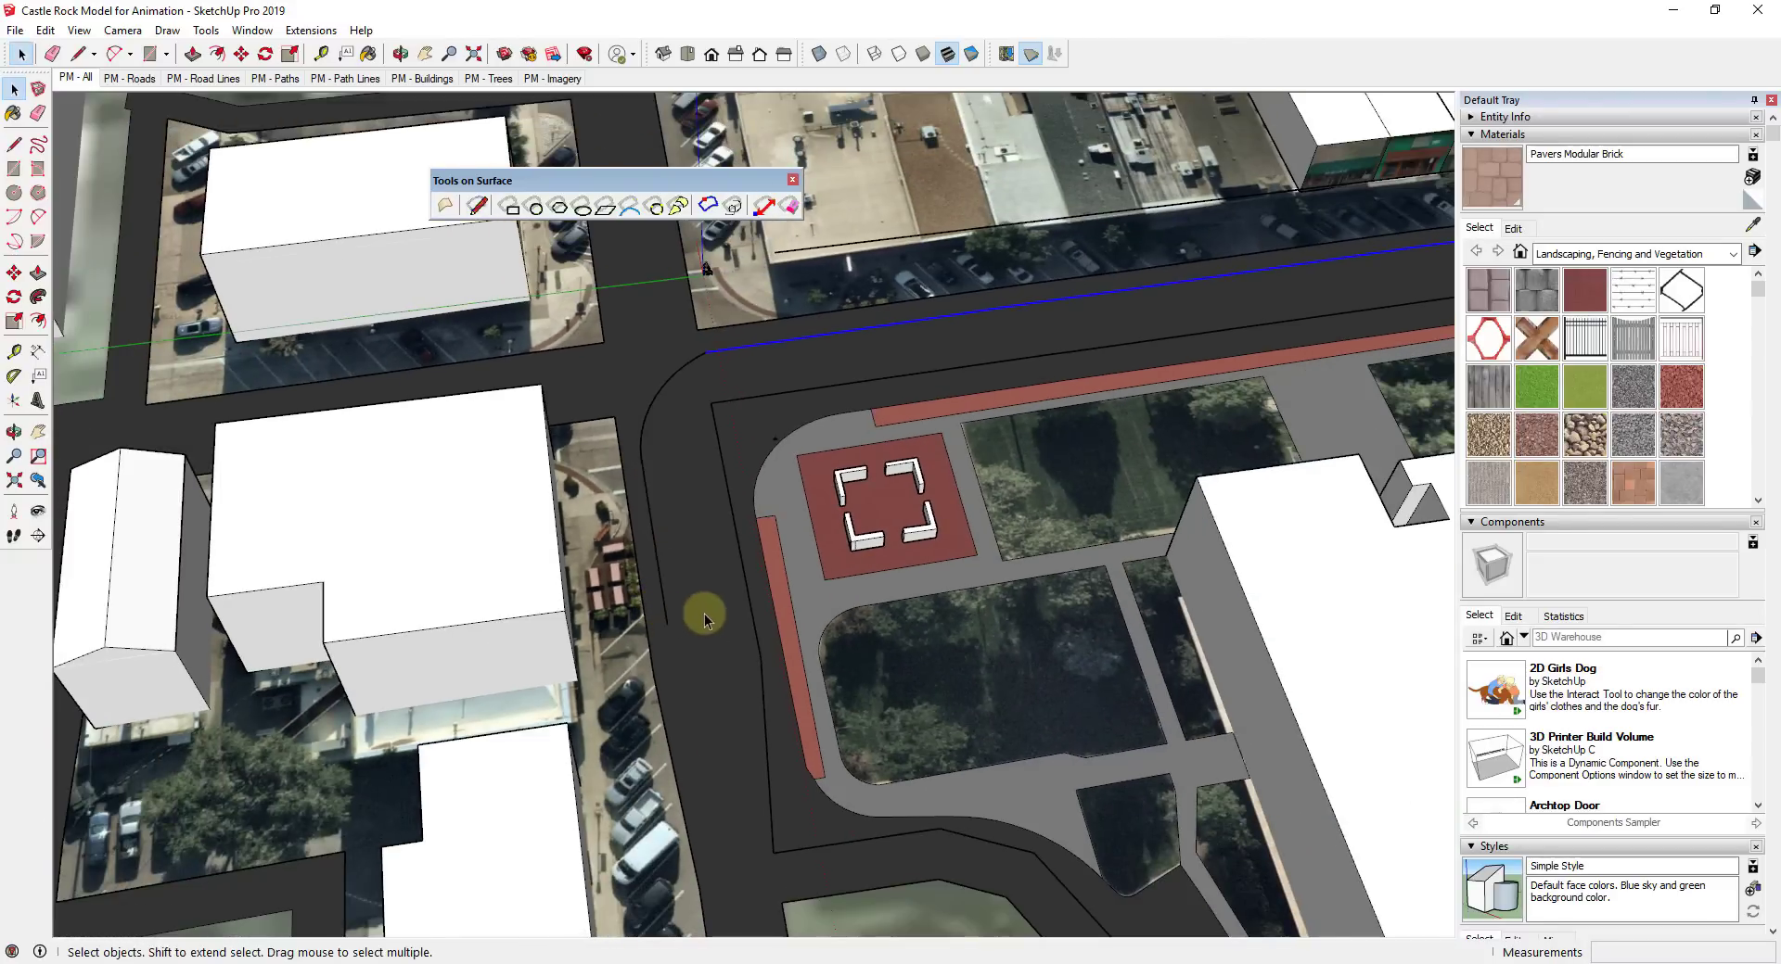
Weld the long road line, the corner arc and the side-street line into one continuous path, and select the welded path.
middle_drag(765, 590, 859, 417)
scroll(1172, 699, up, 2)
scroll(1117, 755, down, 3)
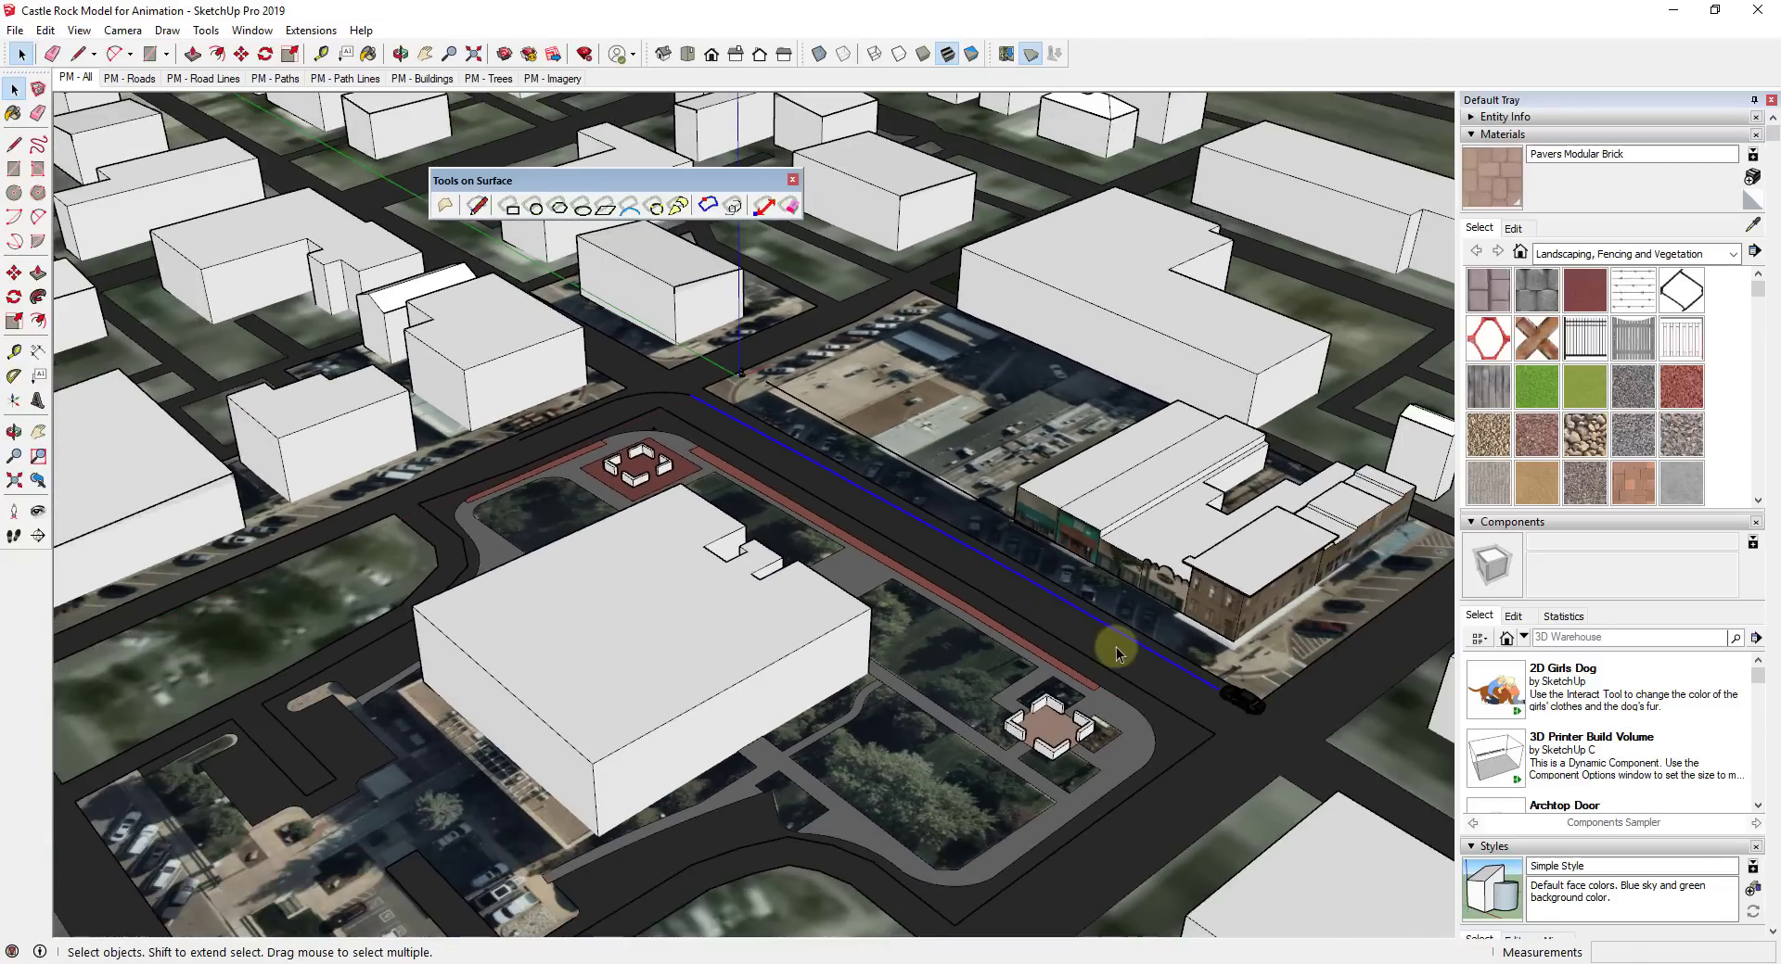
scroll(1136, 669, up, 3)
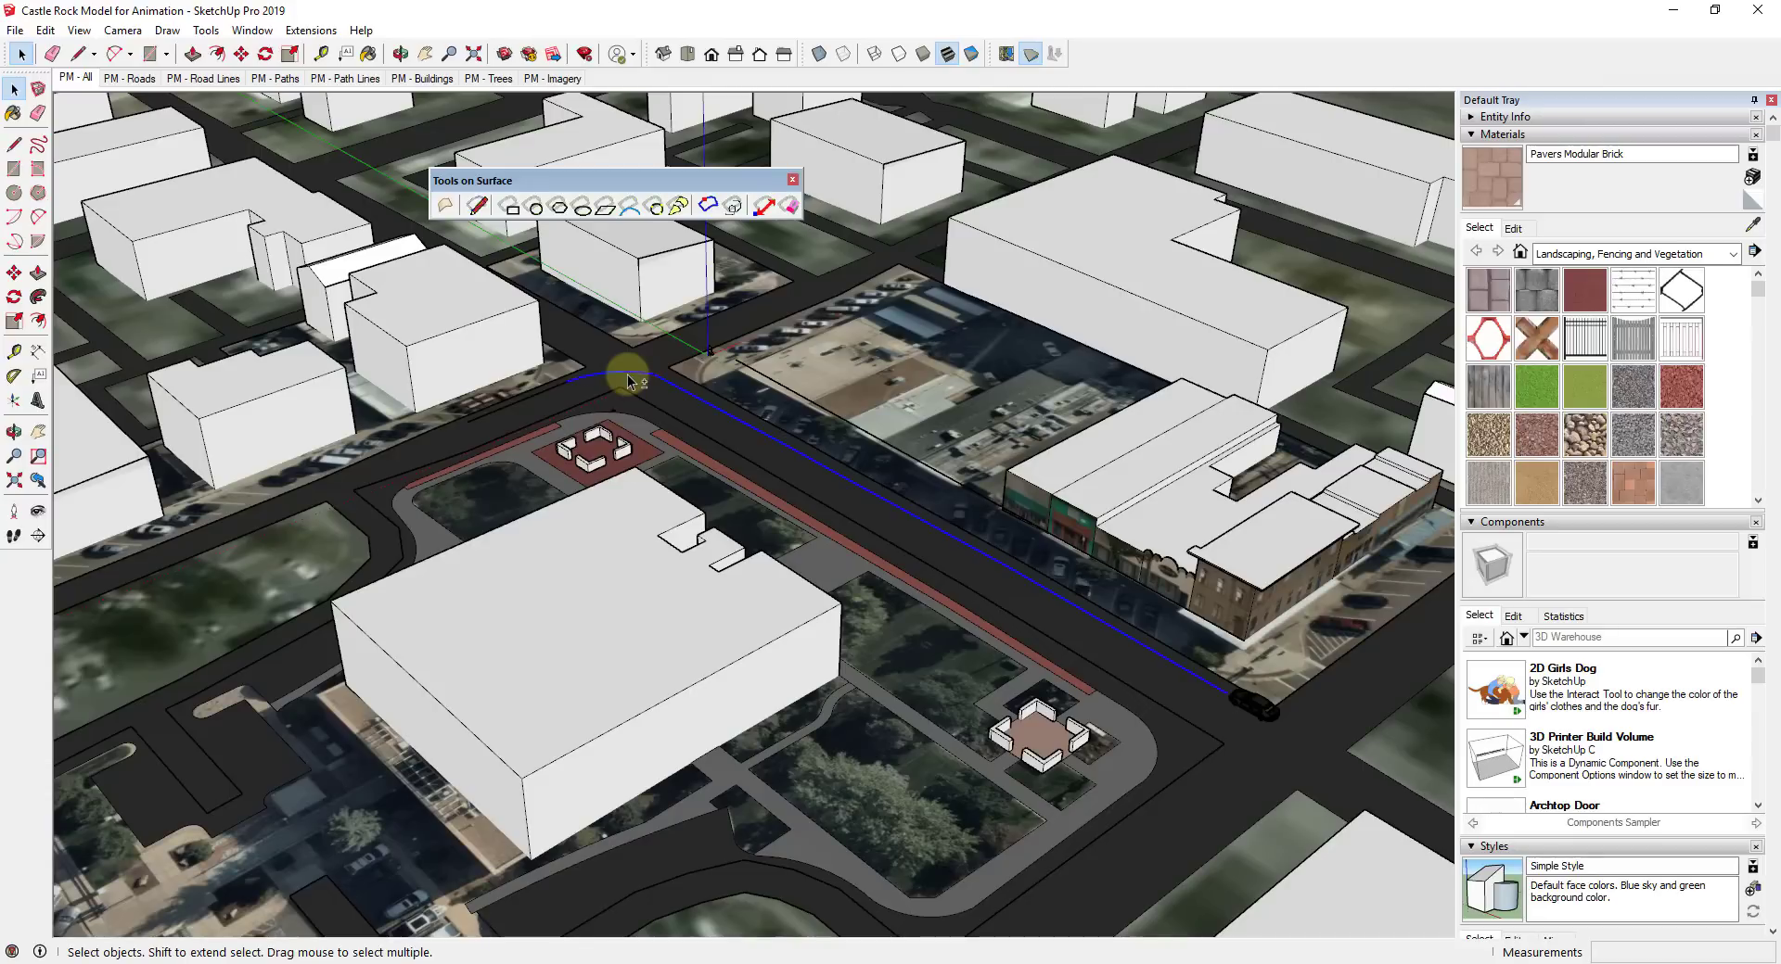
ctrl+click(545, 392)
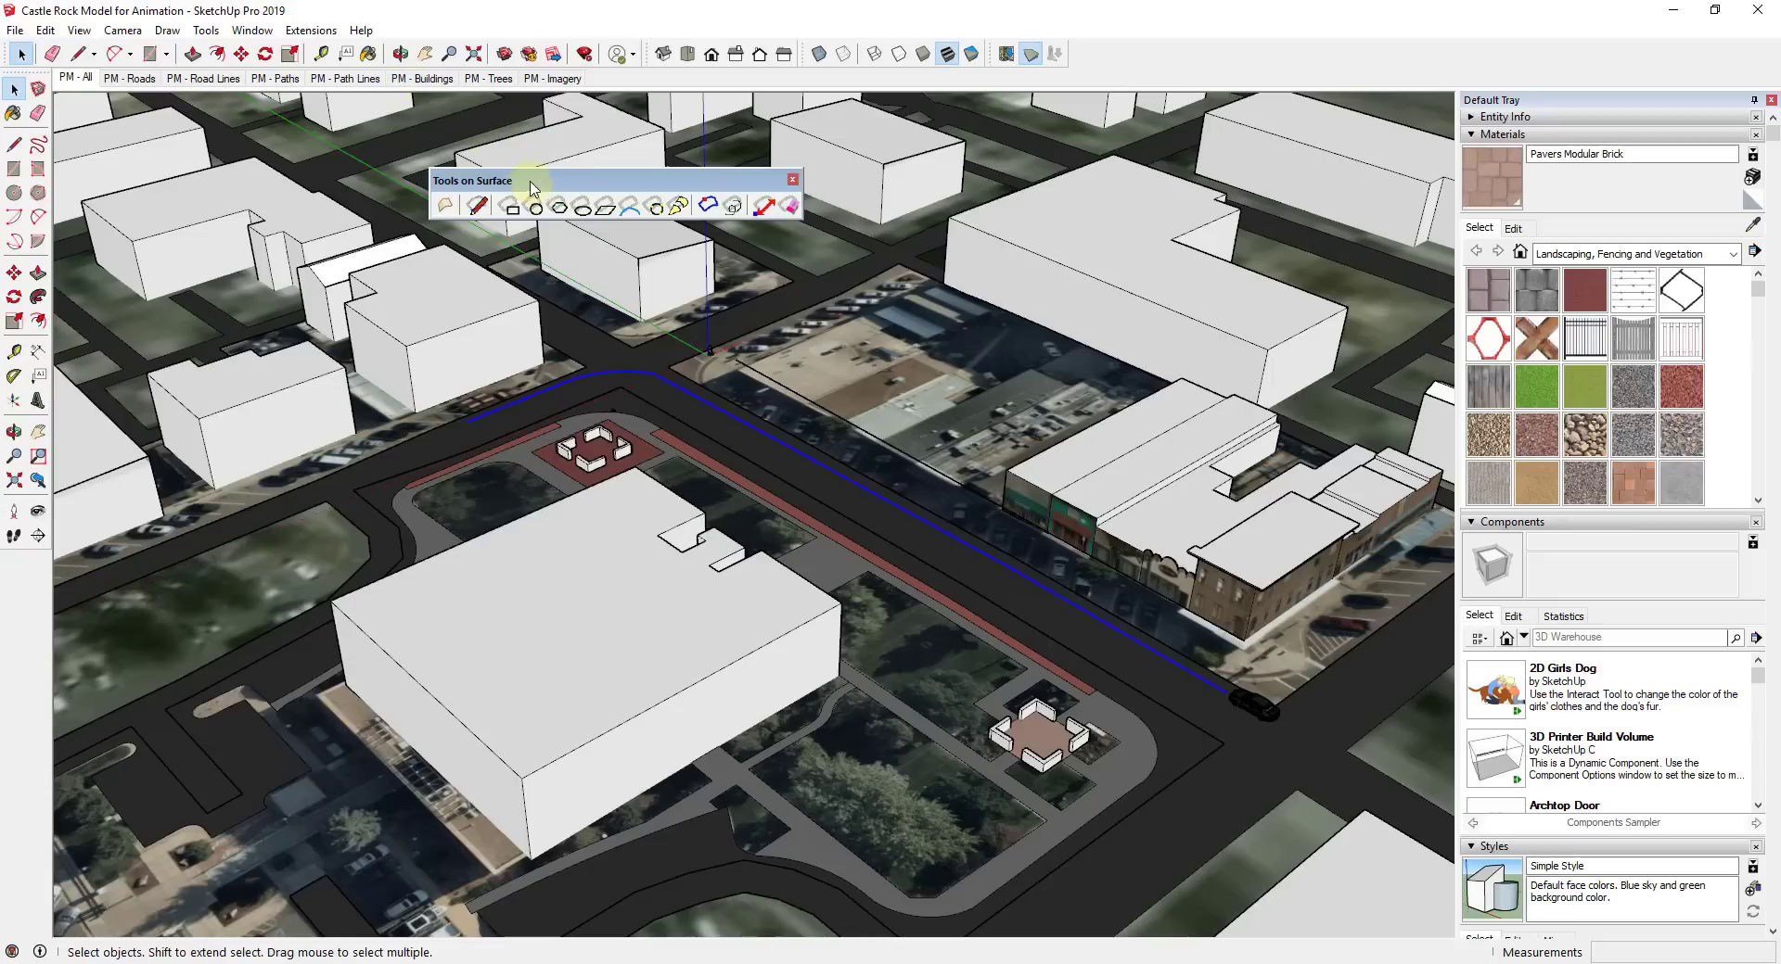
drag(533, 188, 208, 137)
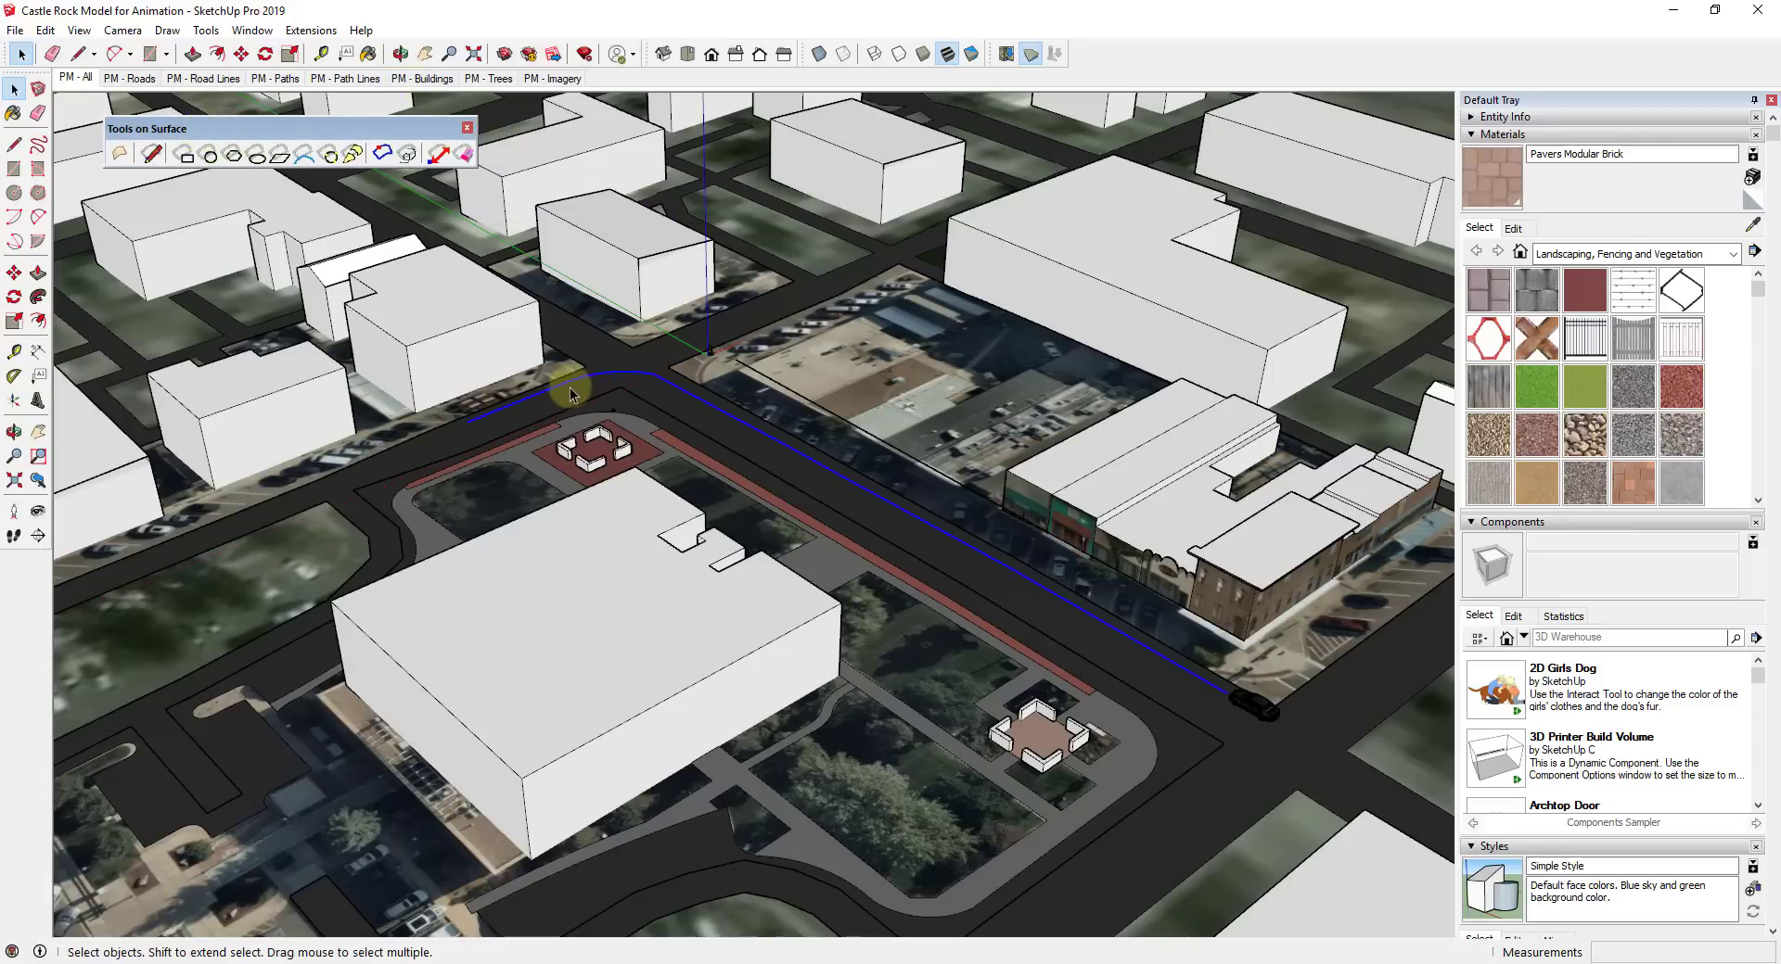
click(310, 30)
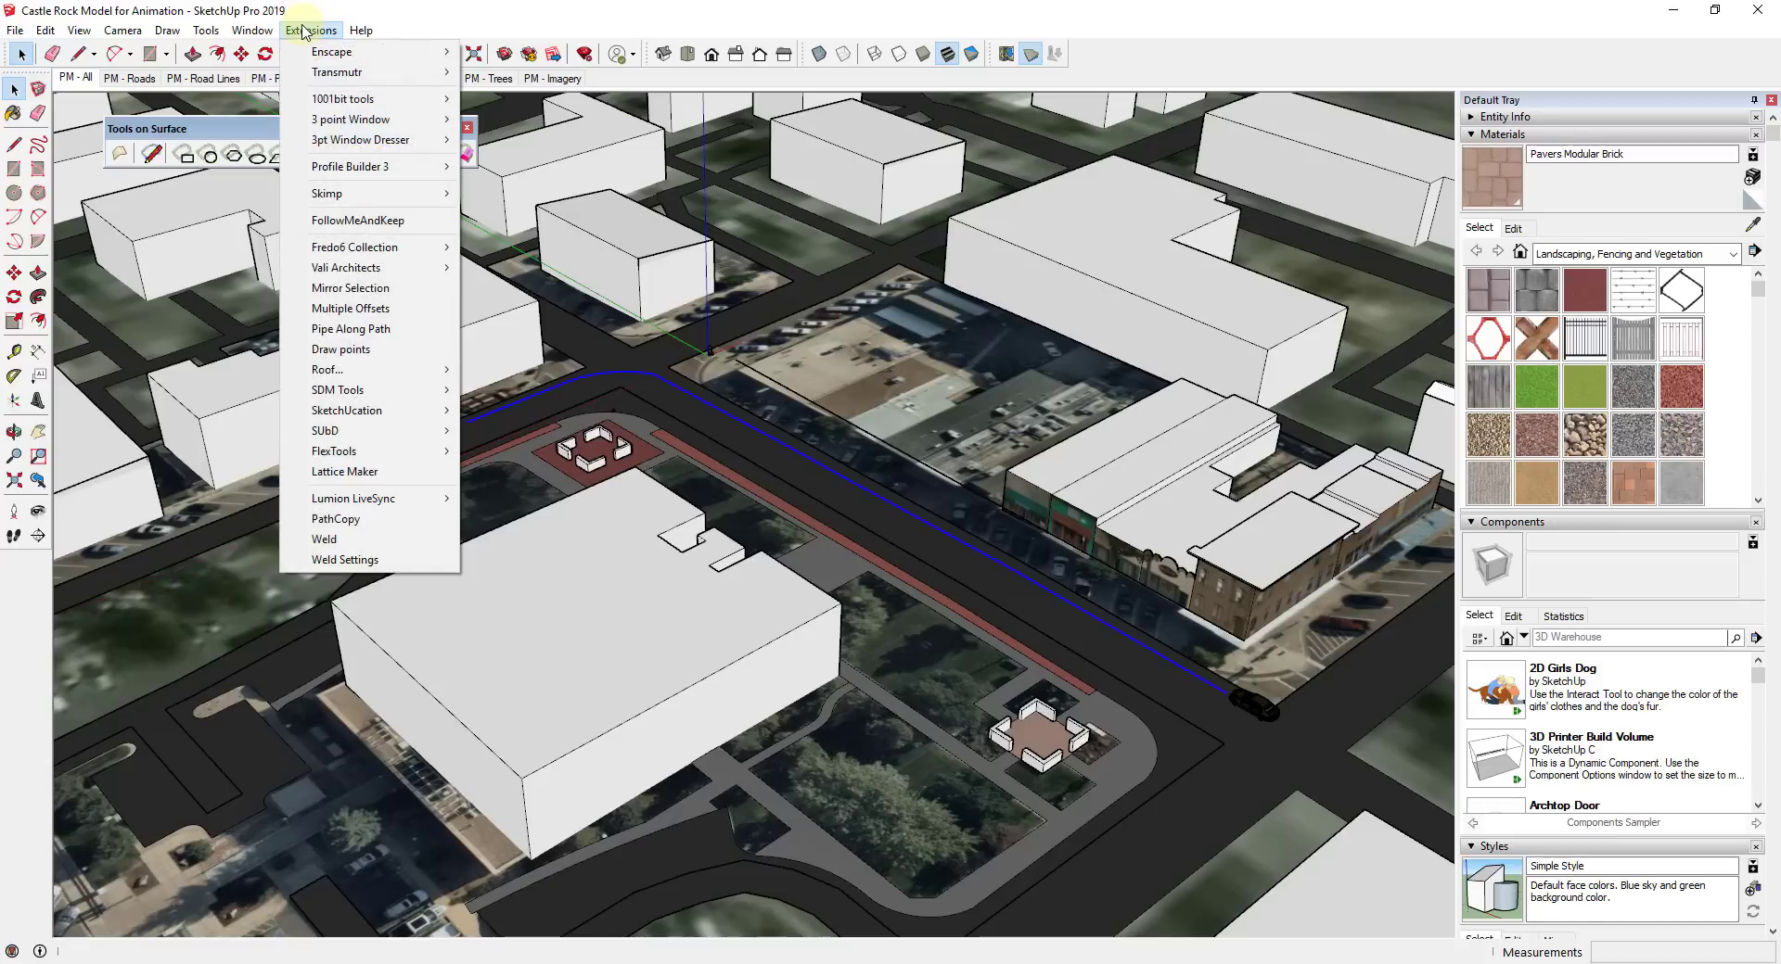
click(324, 539)
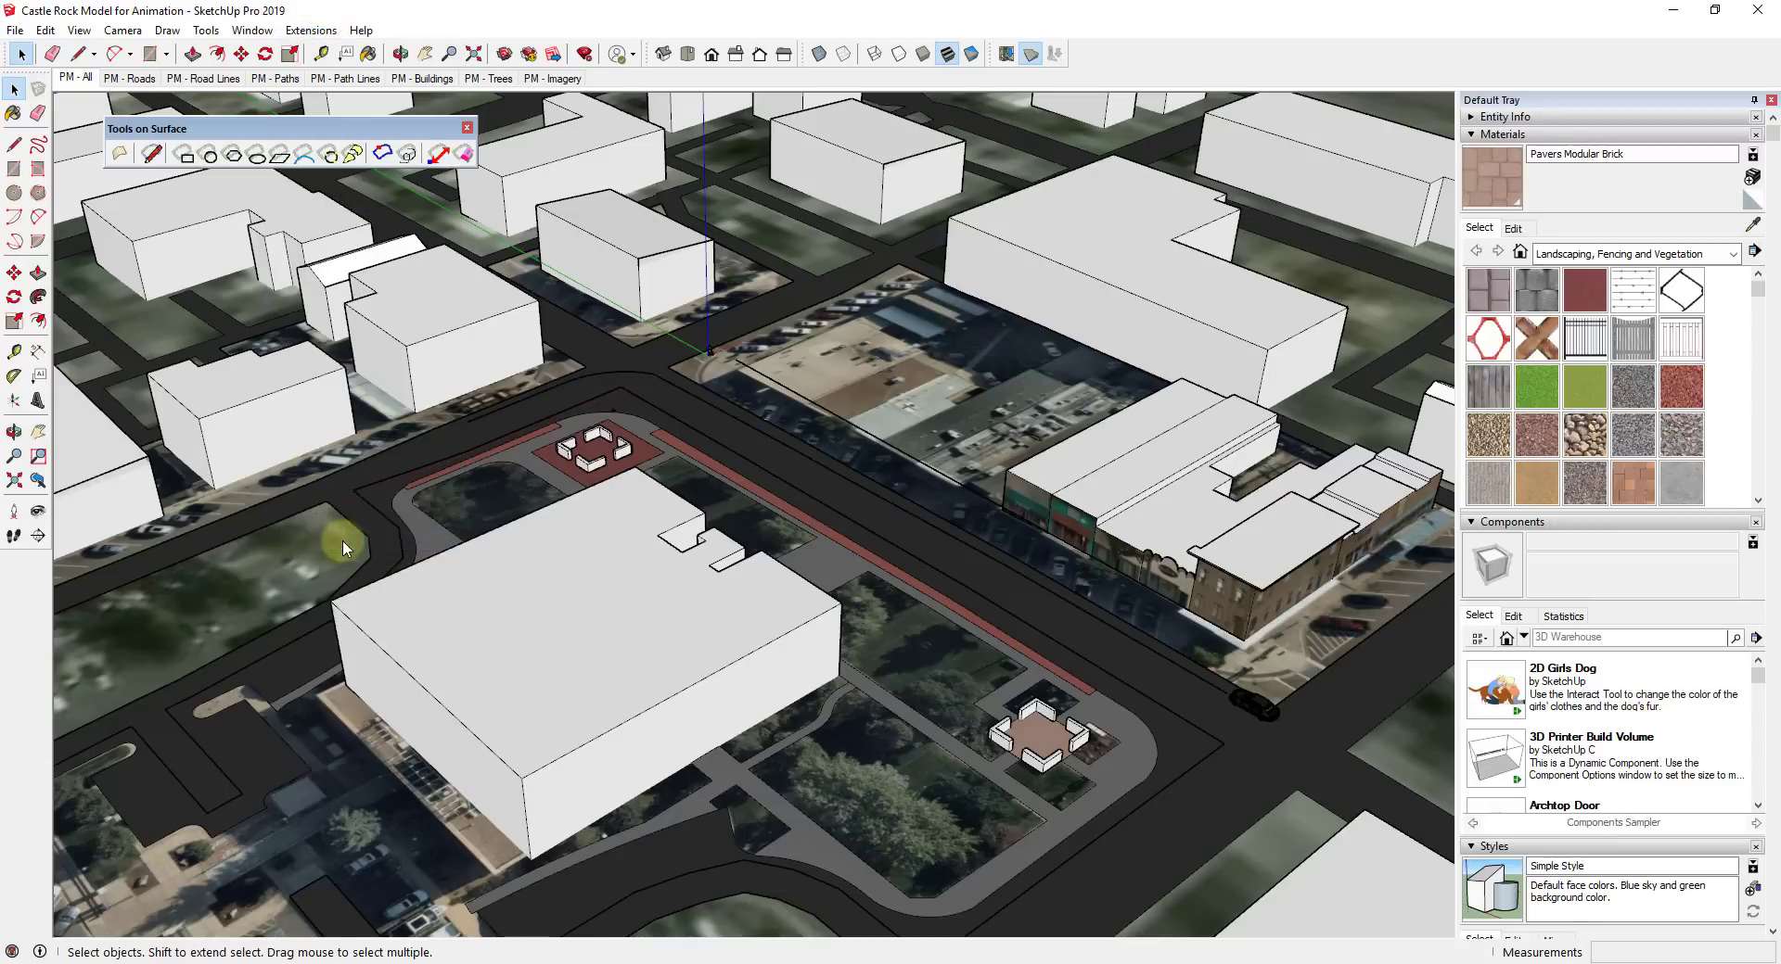
click(706, 404)
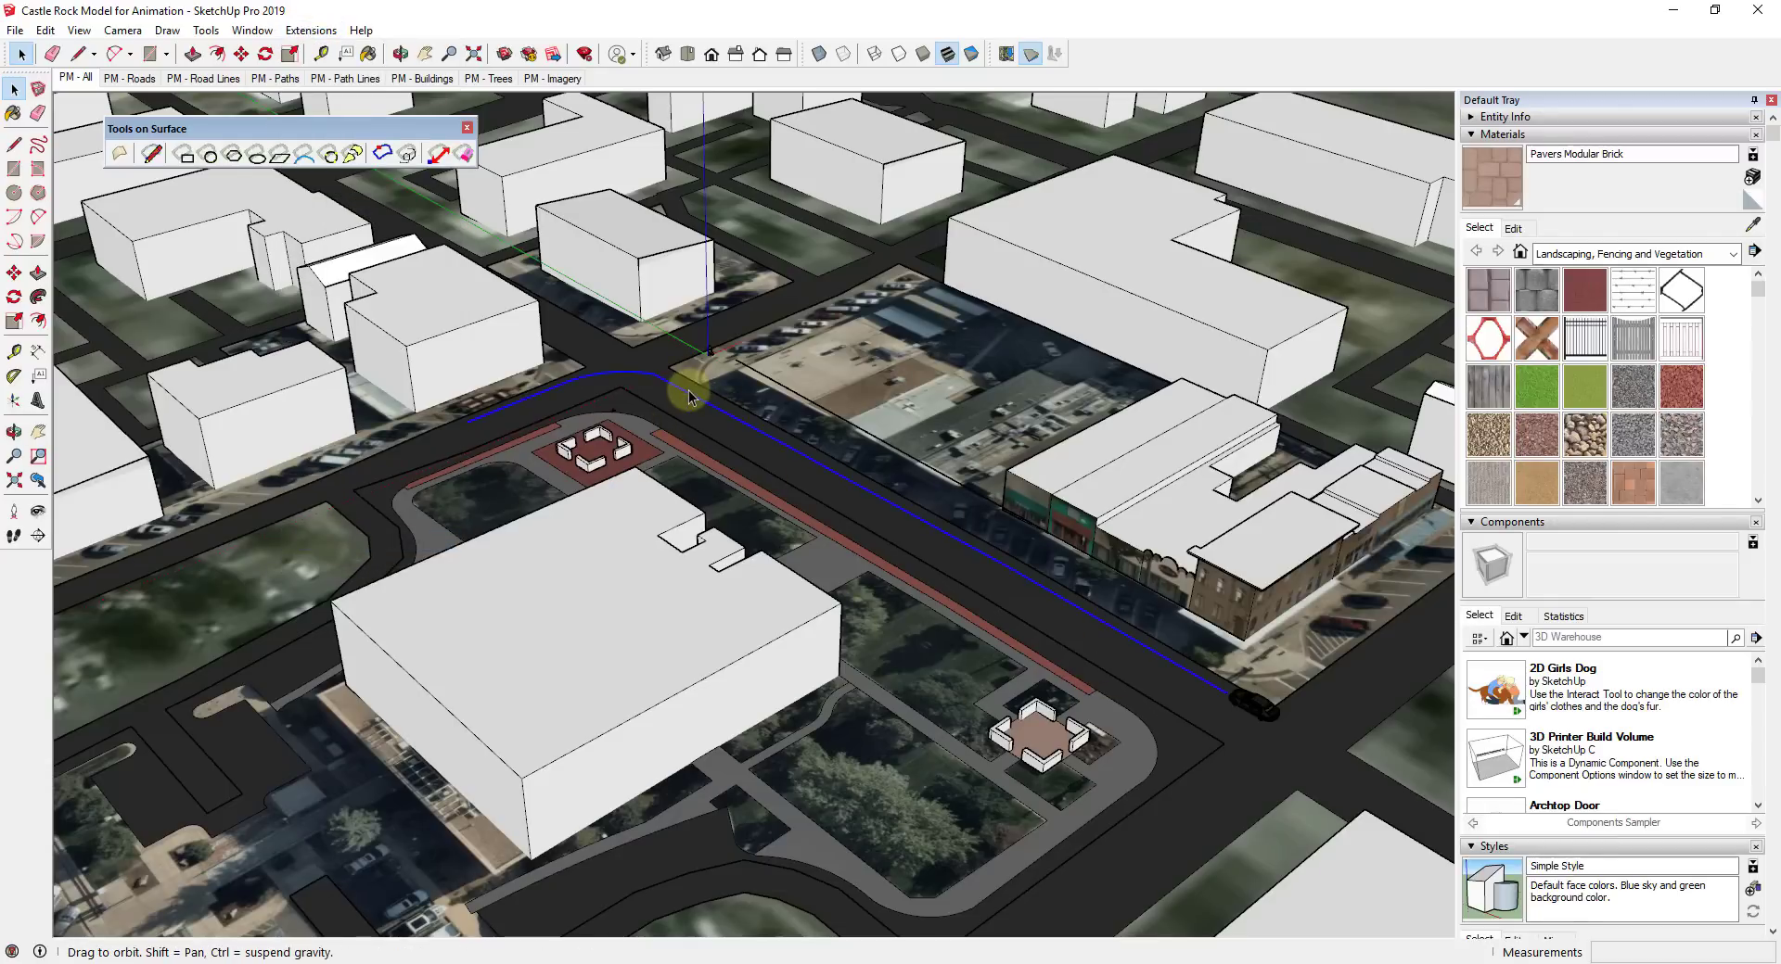
Close the Tools on Surface toolbar and show the Fredo6_Animator toolbar instead.
middle_drag(689, 397, 874, 348)
scroll(1336, 584, up, 5)
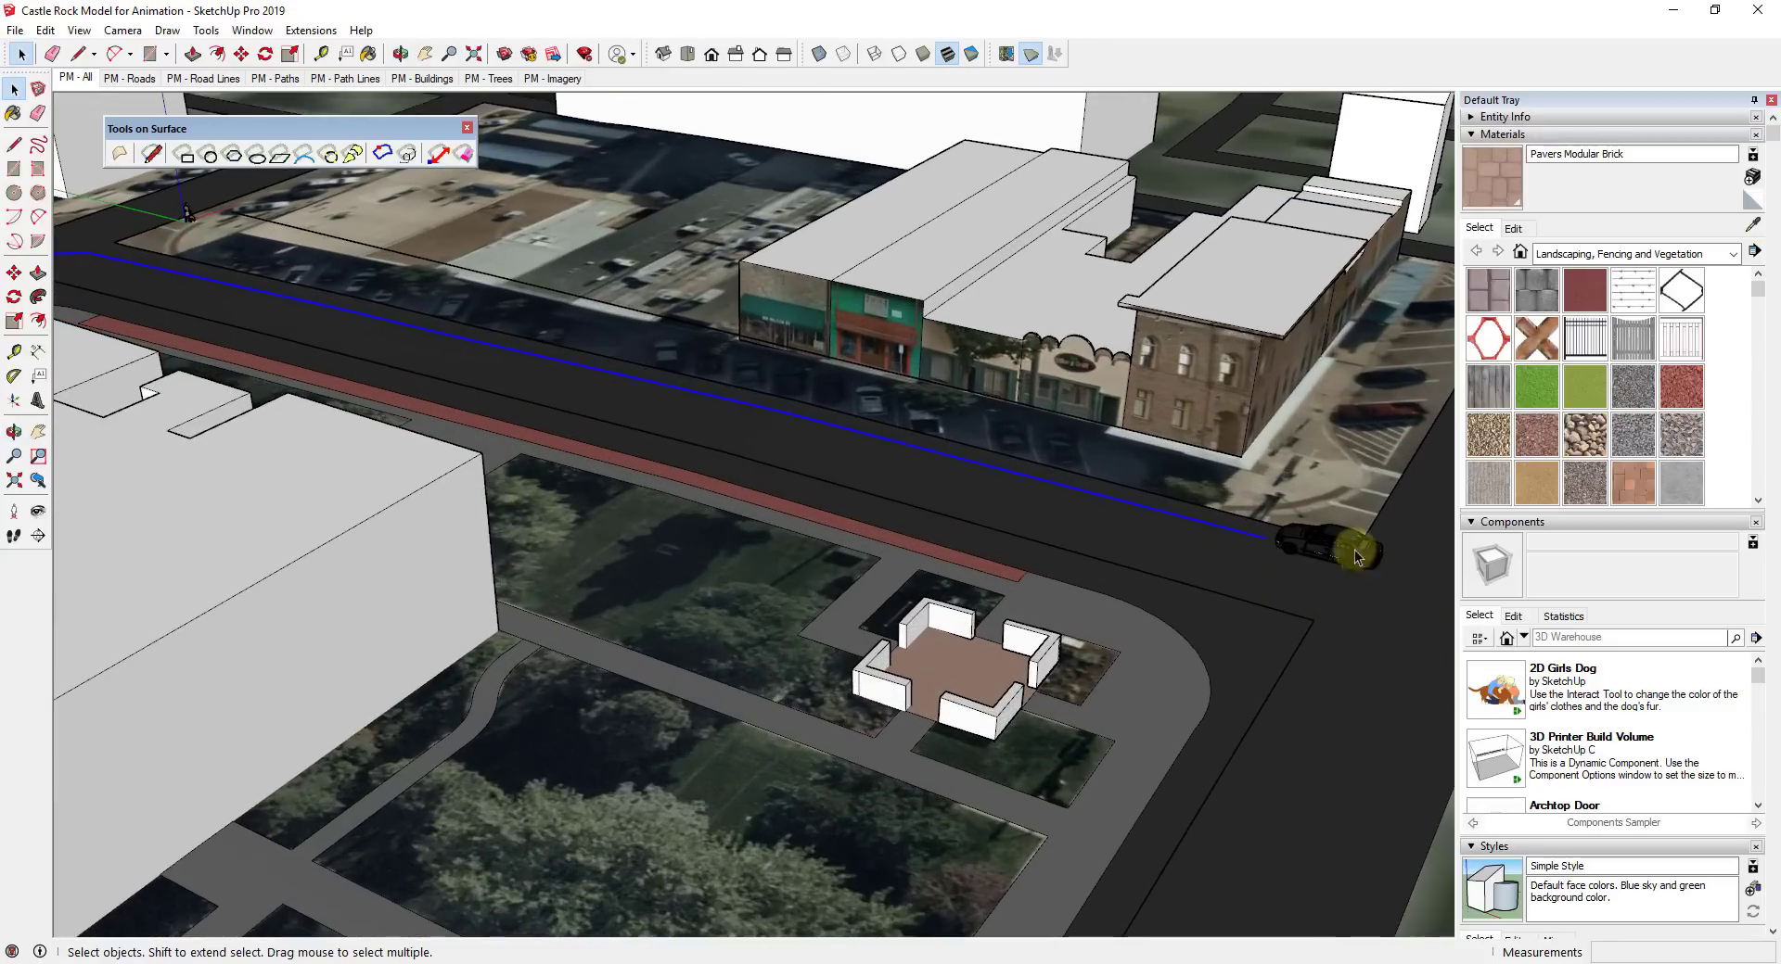
scroll(1029, 454, down, 3)
middle_drag(979, 436, 519, 148)
click(468, 129)
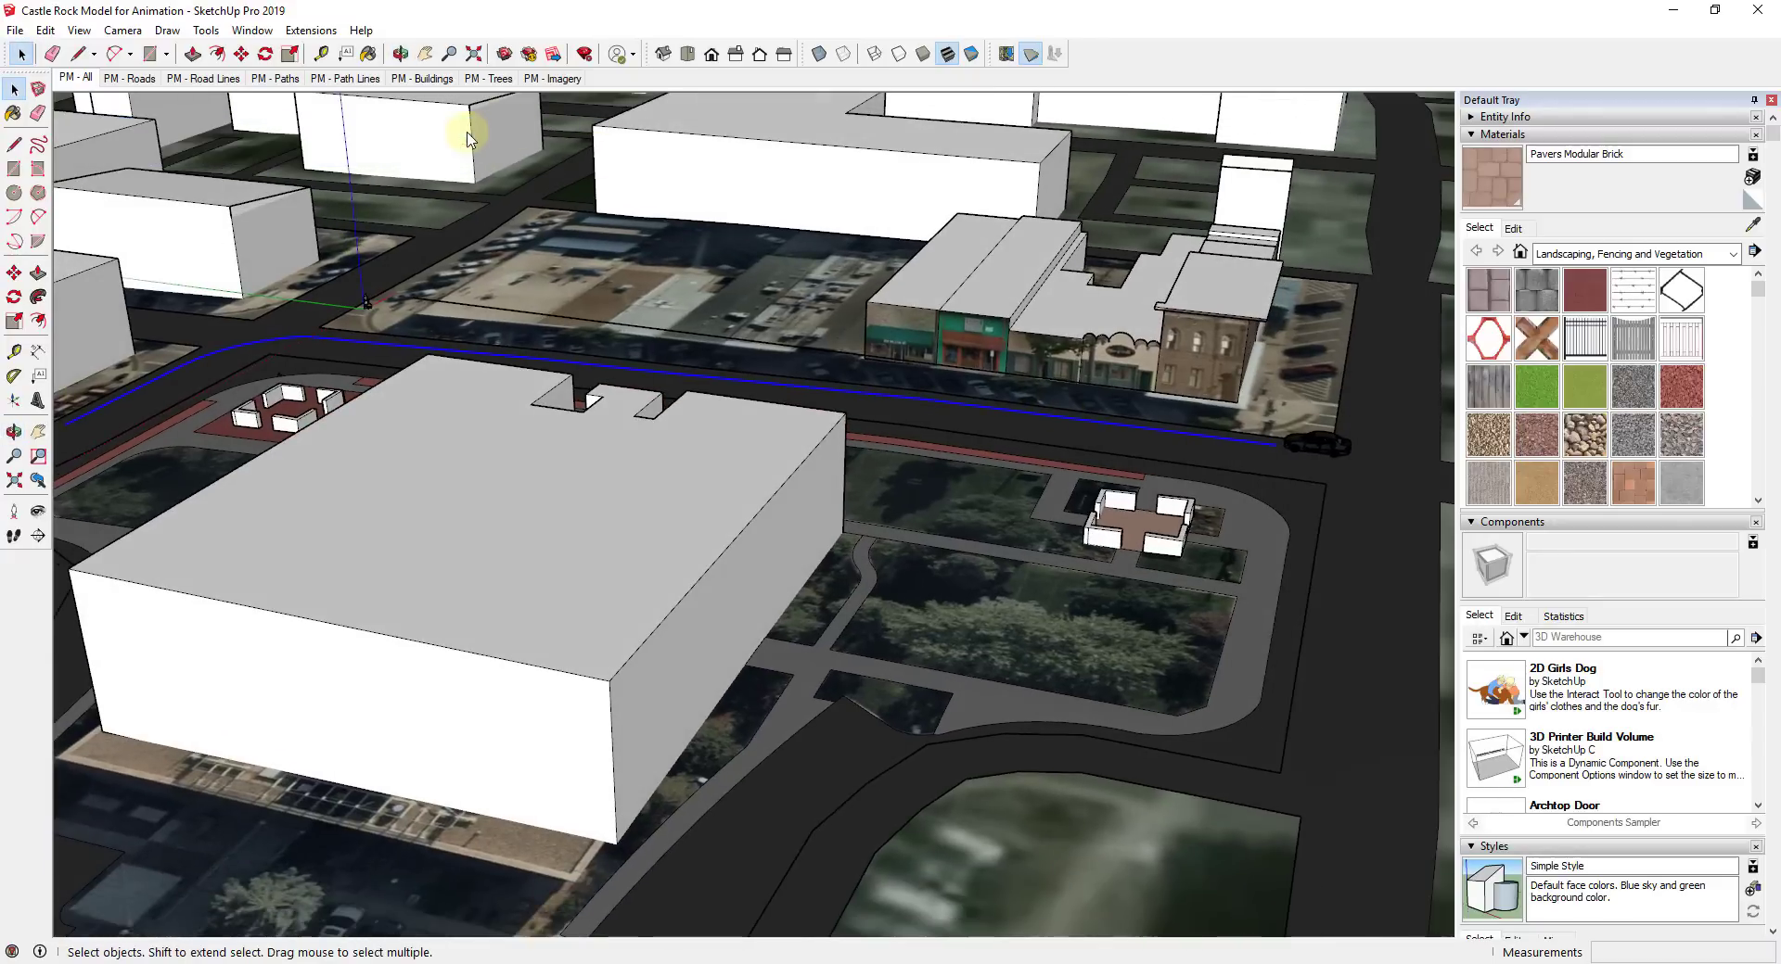
right_click(1193, 56)
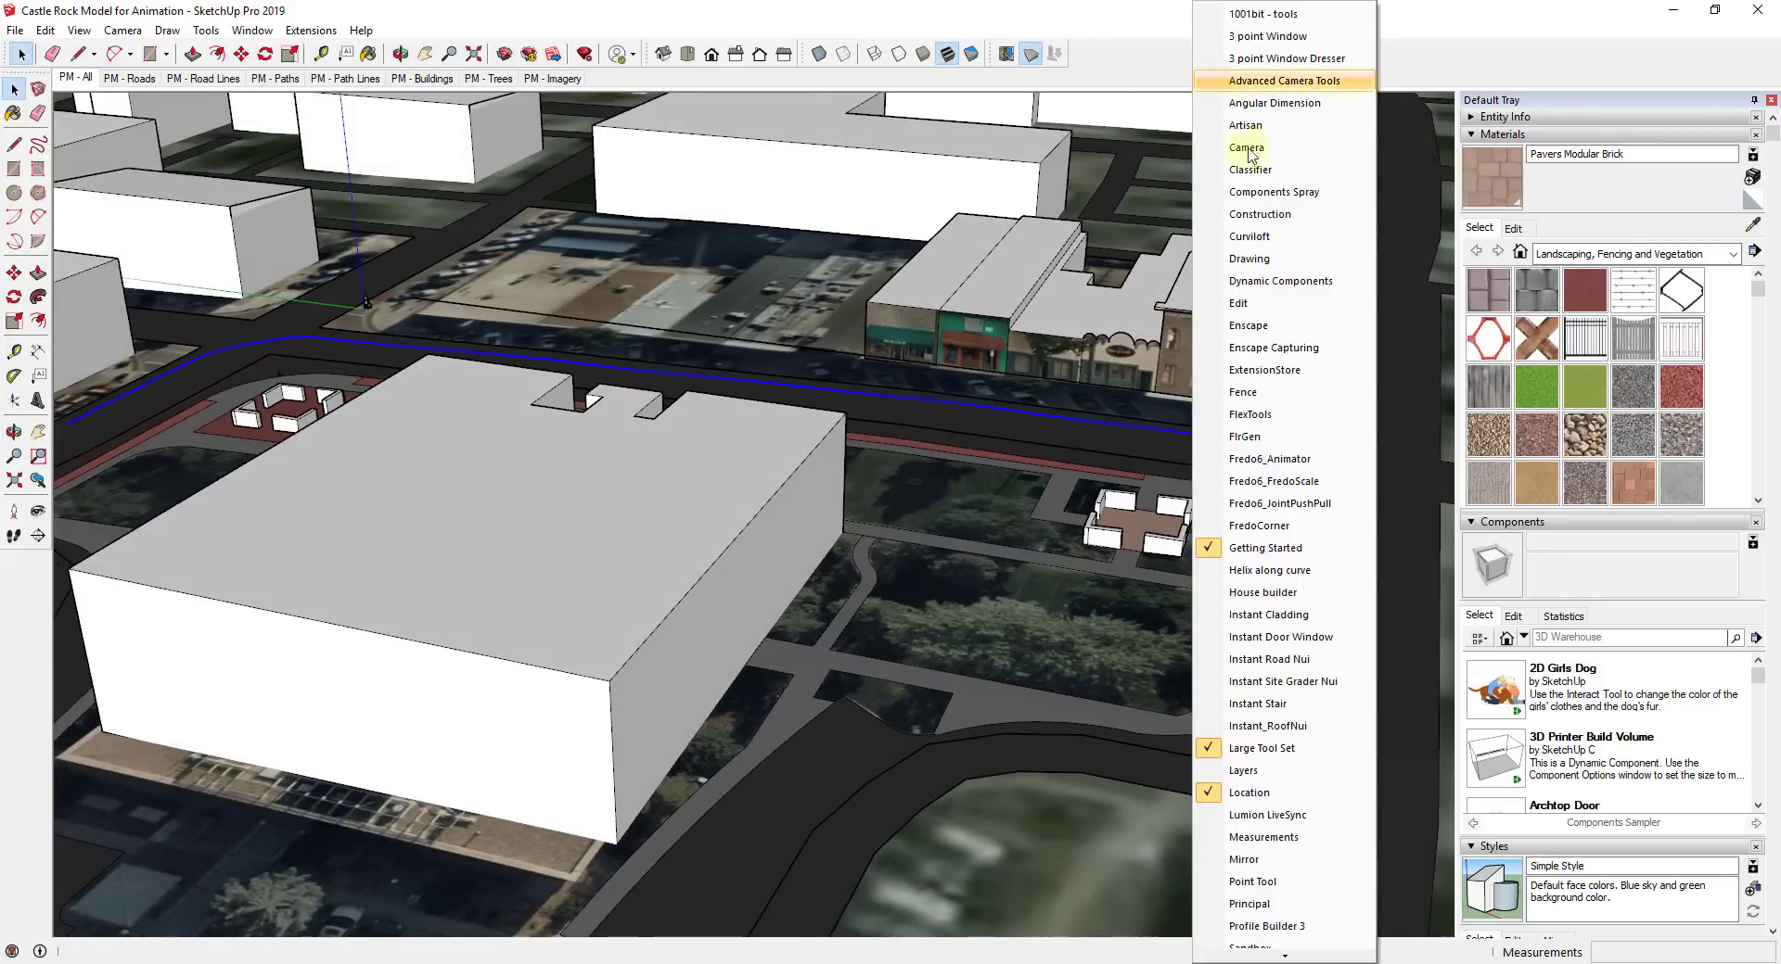
click(1268, 459)
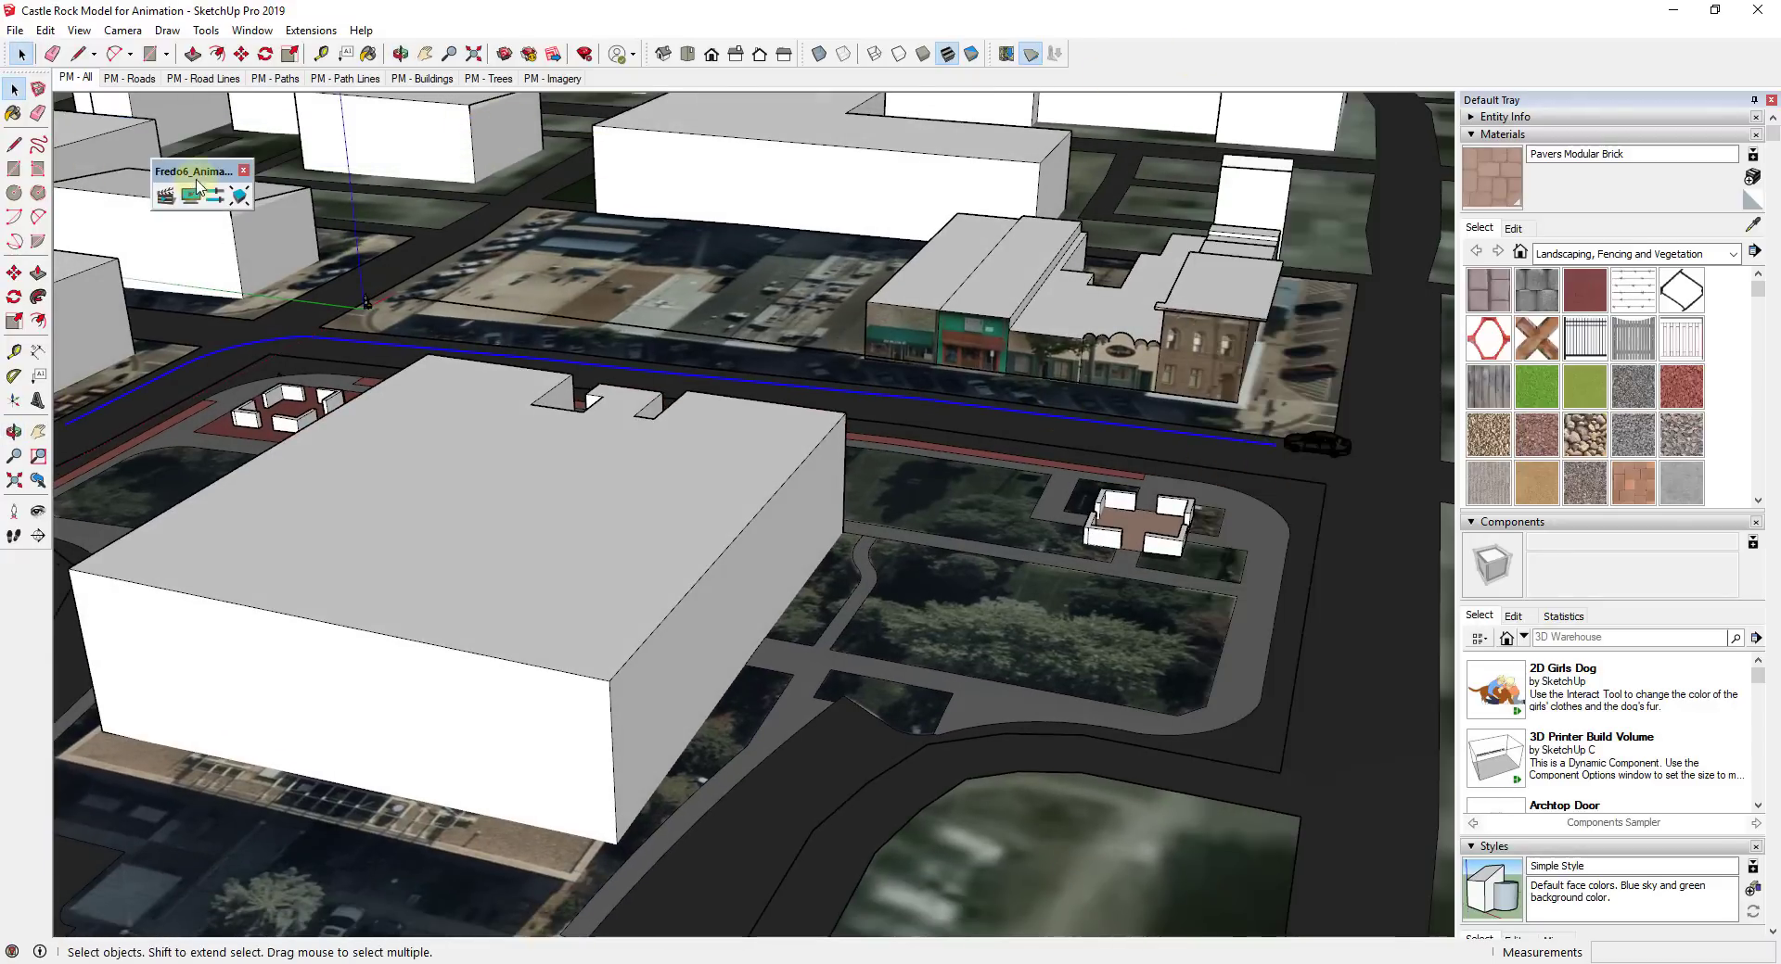
drag(195, 171, 212, 187)
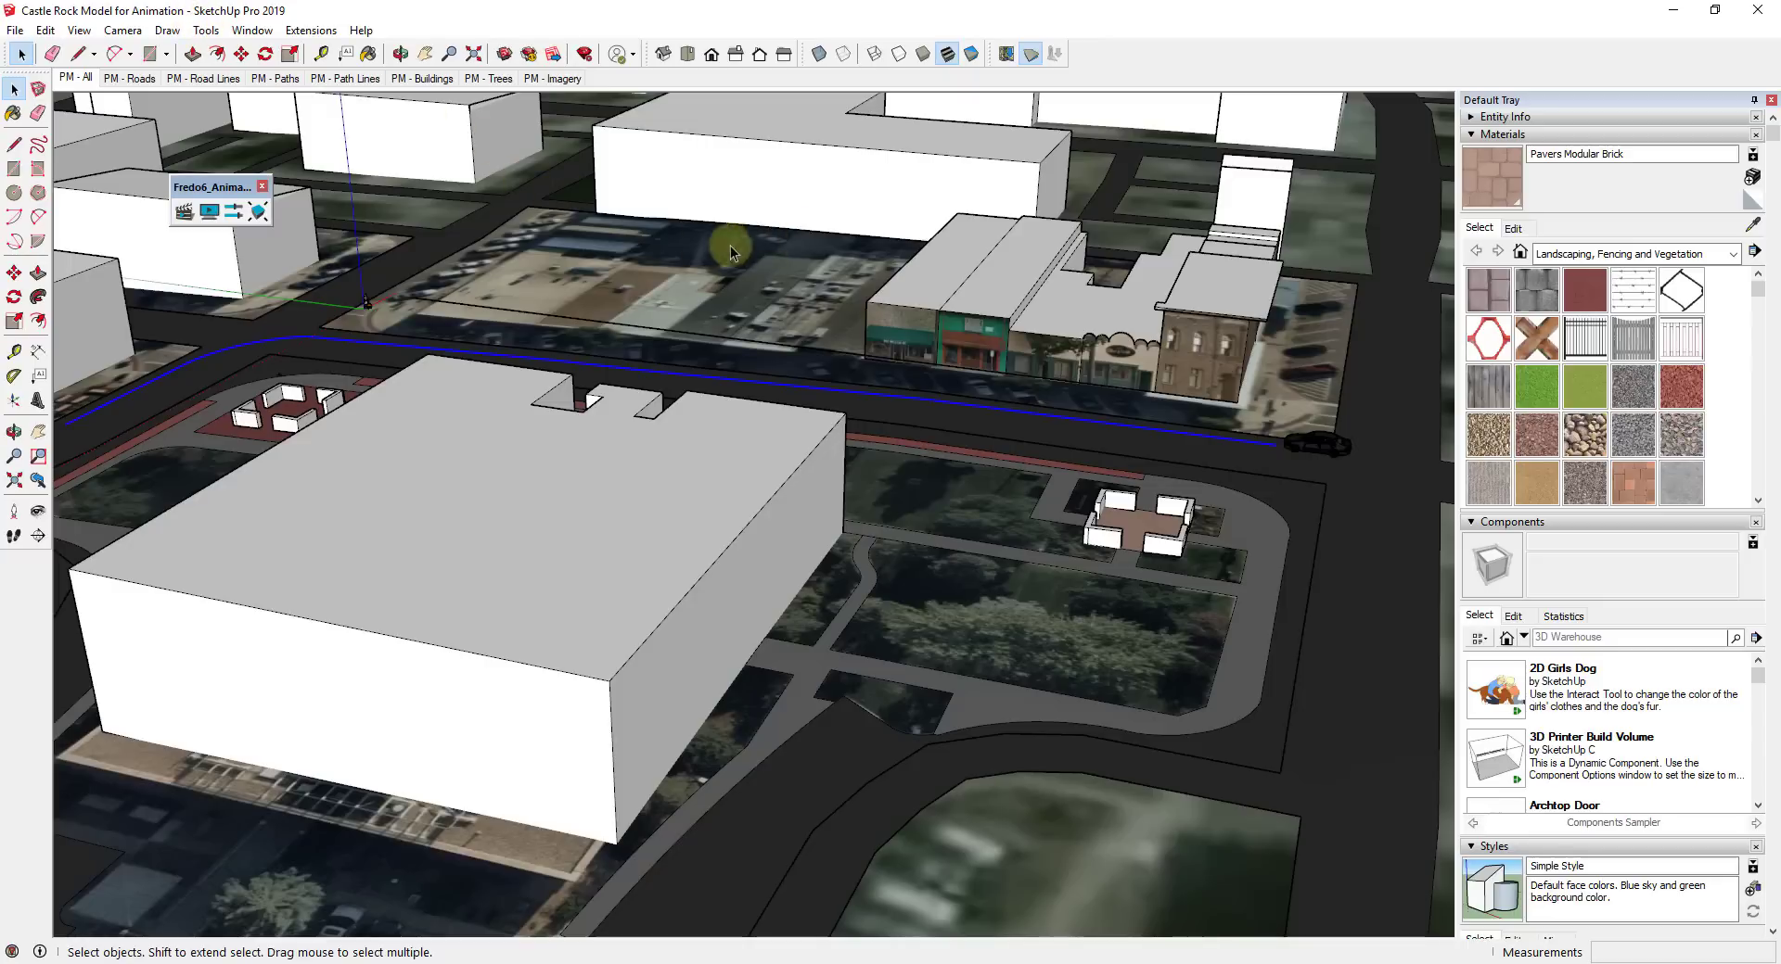
Start Animator with a new film and insert a new movement at 0.0 s.
click(184, 215)
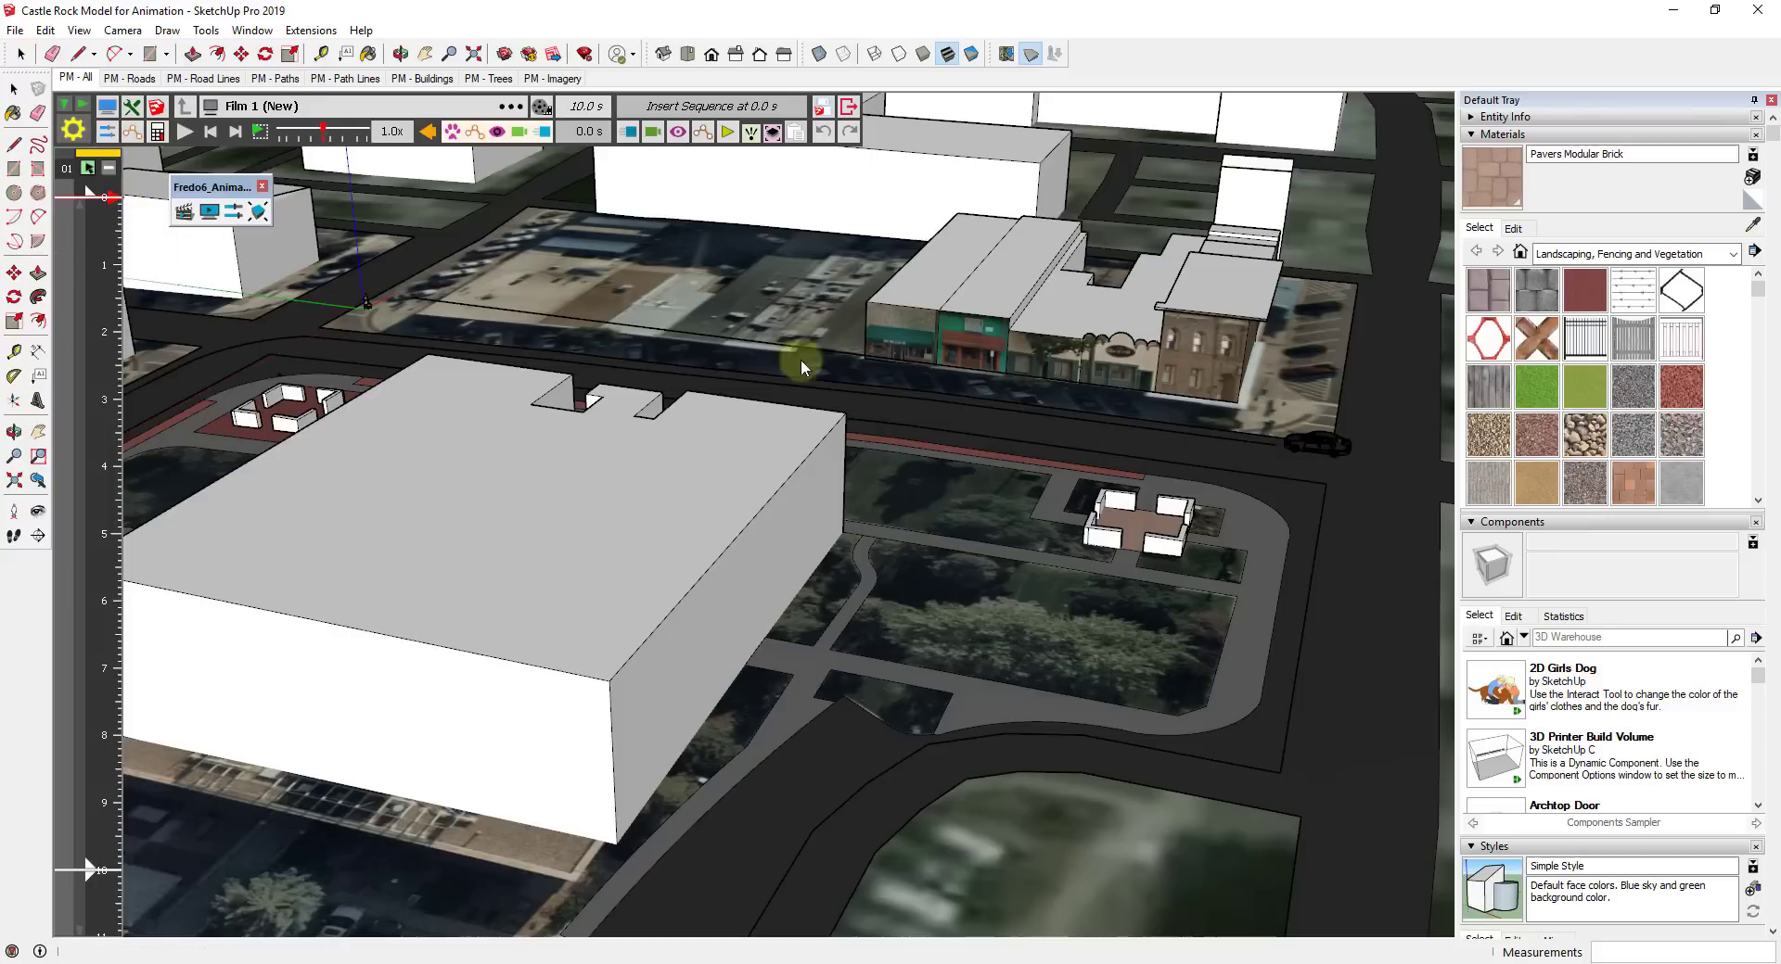
key(o)
drag(725, 396, 841, 470)
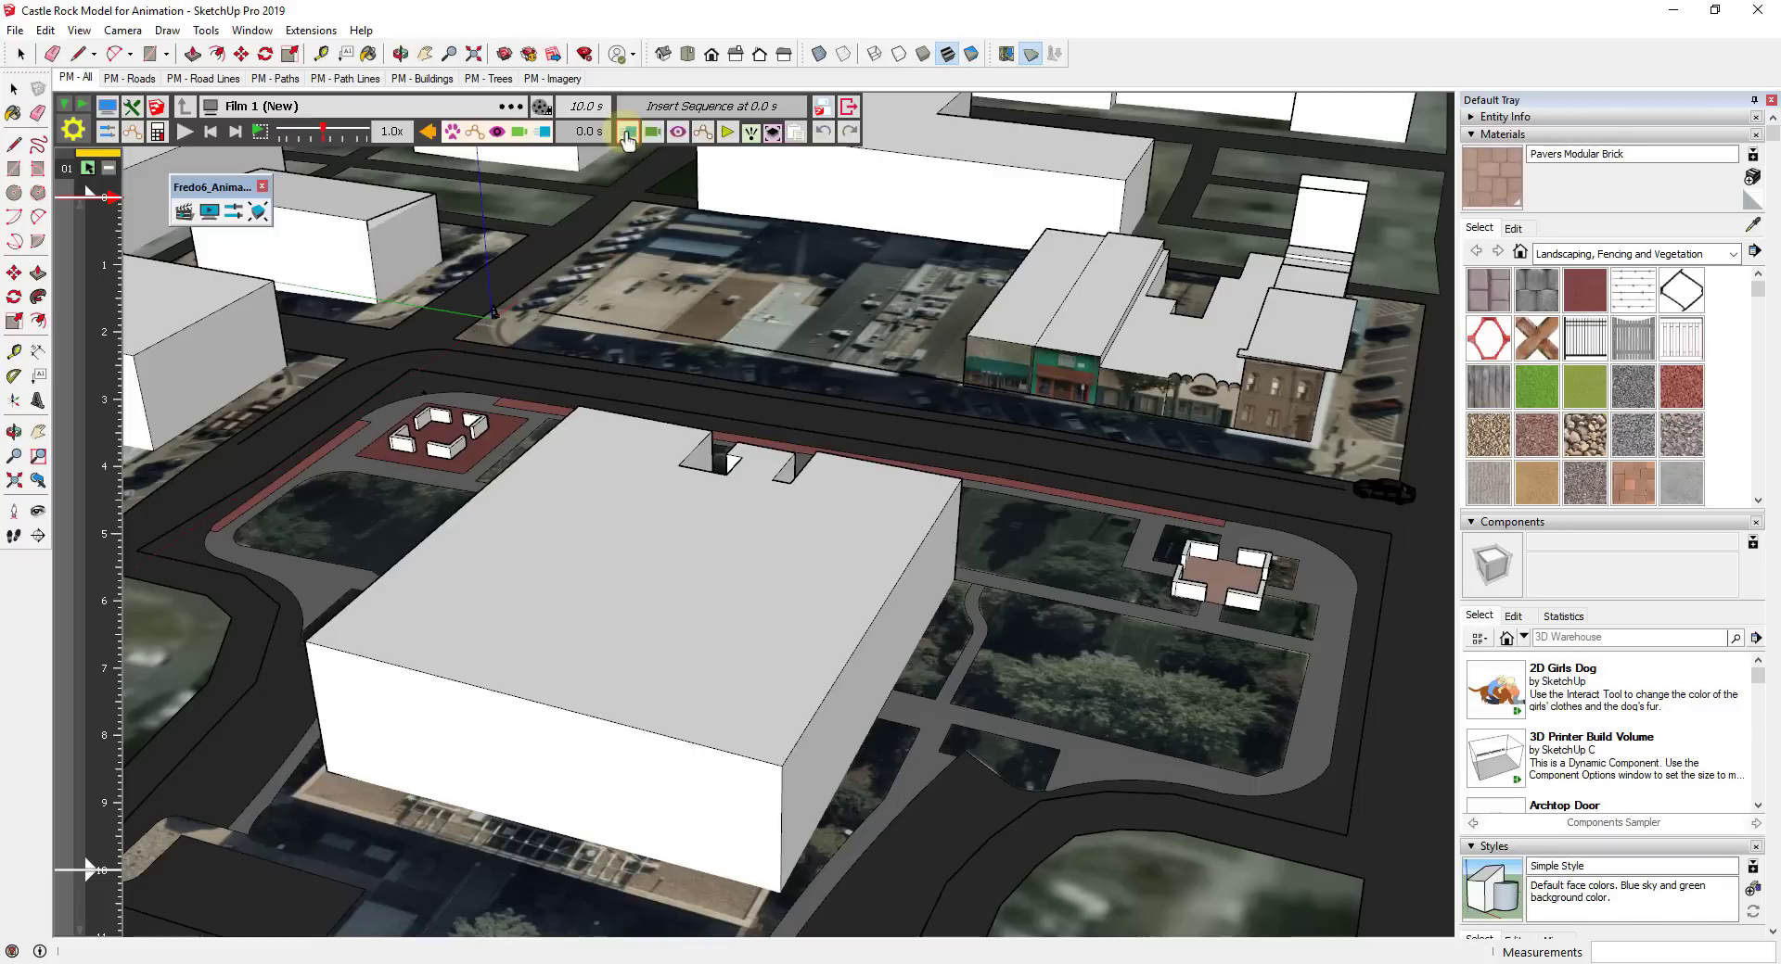
click(628, 136)
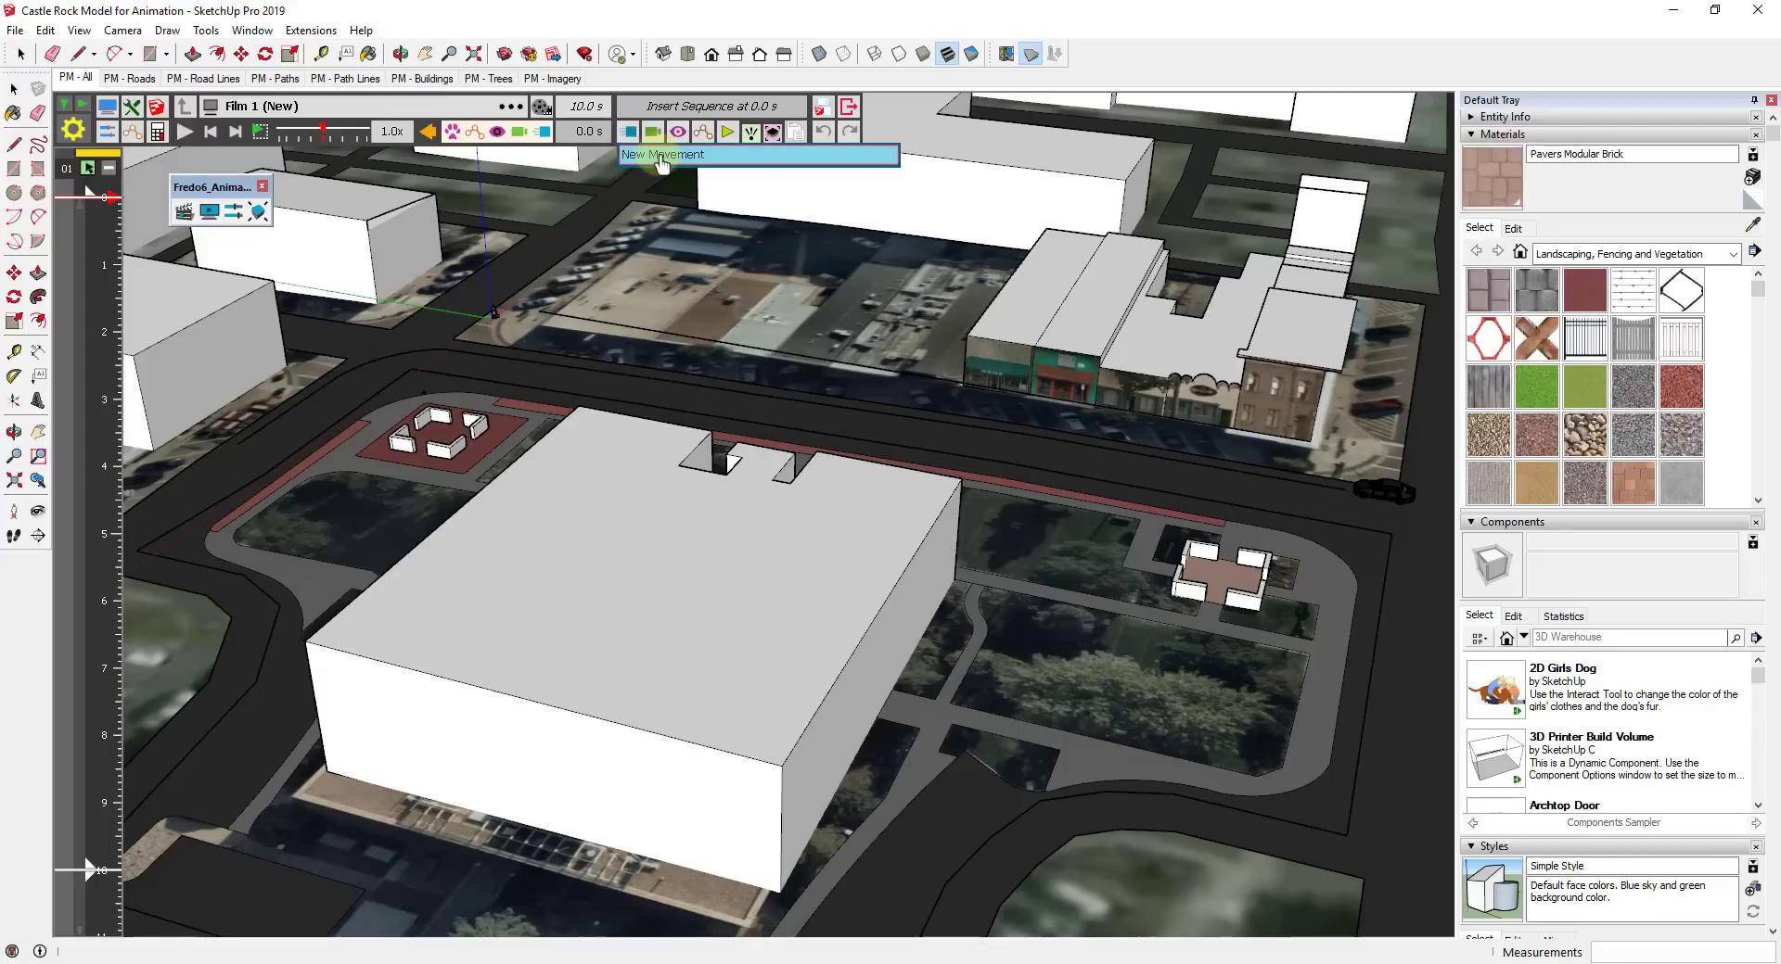
click(661, 156)
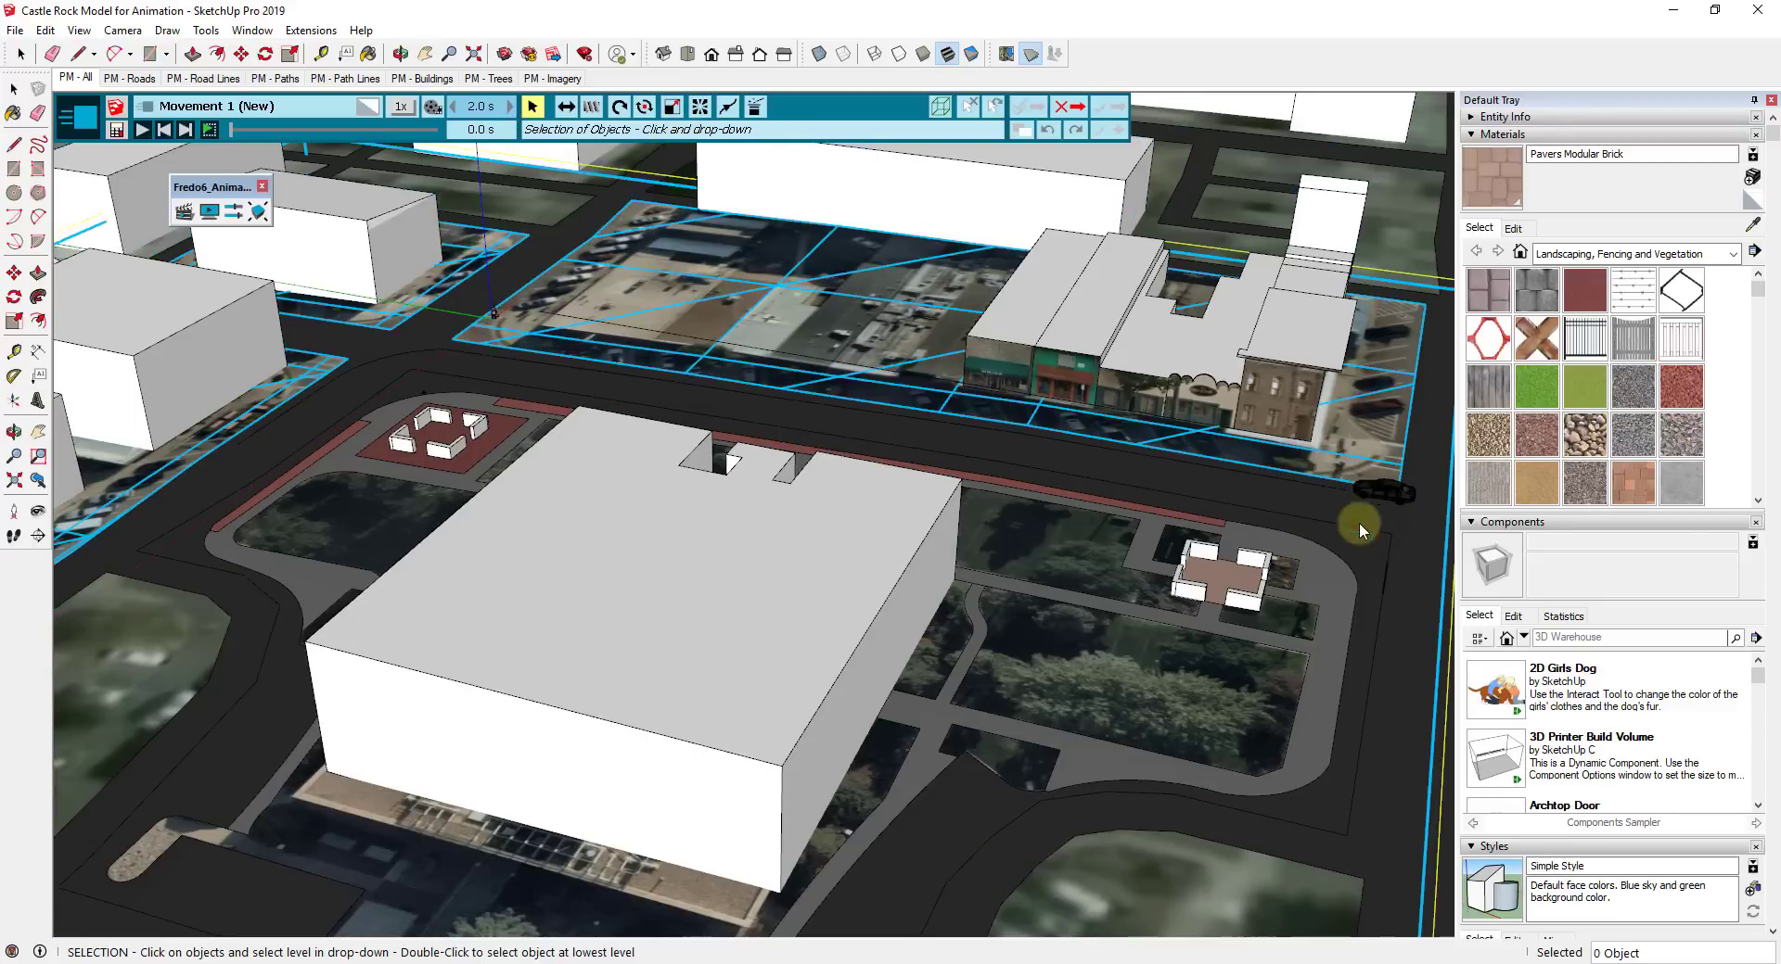
Select the whole car at level 7, the Mercedes component, as the object of the movement.
scroll(1021, 509, up, 10)
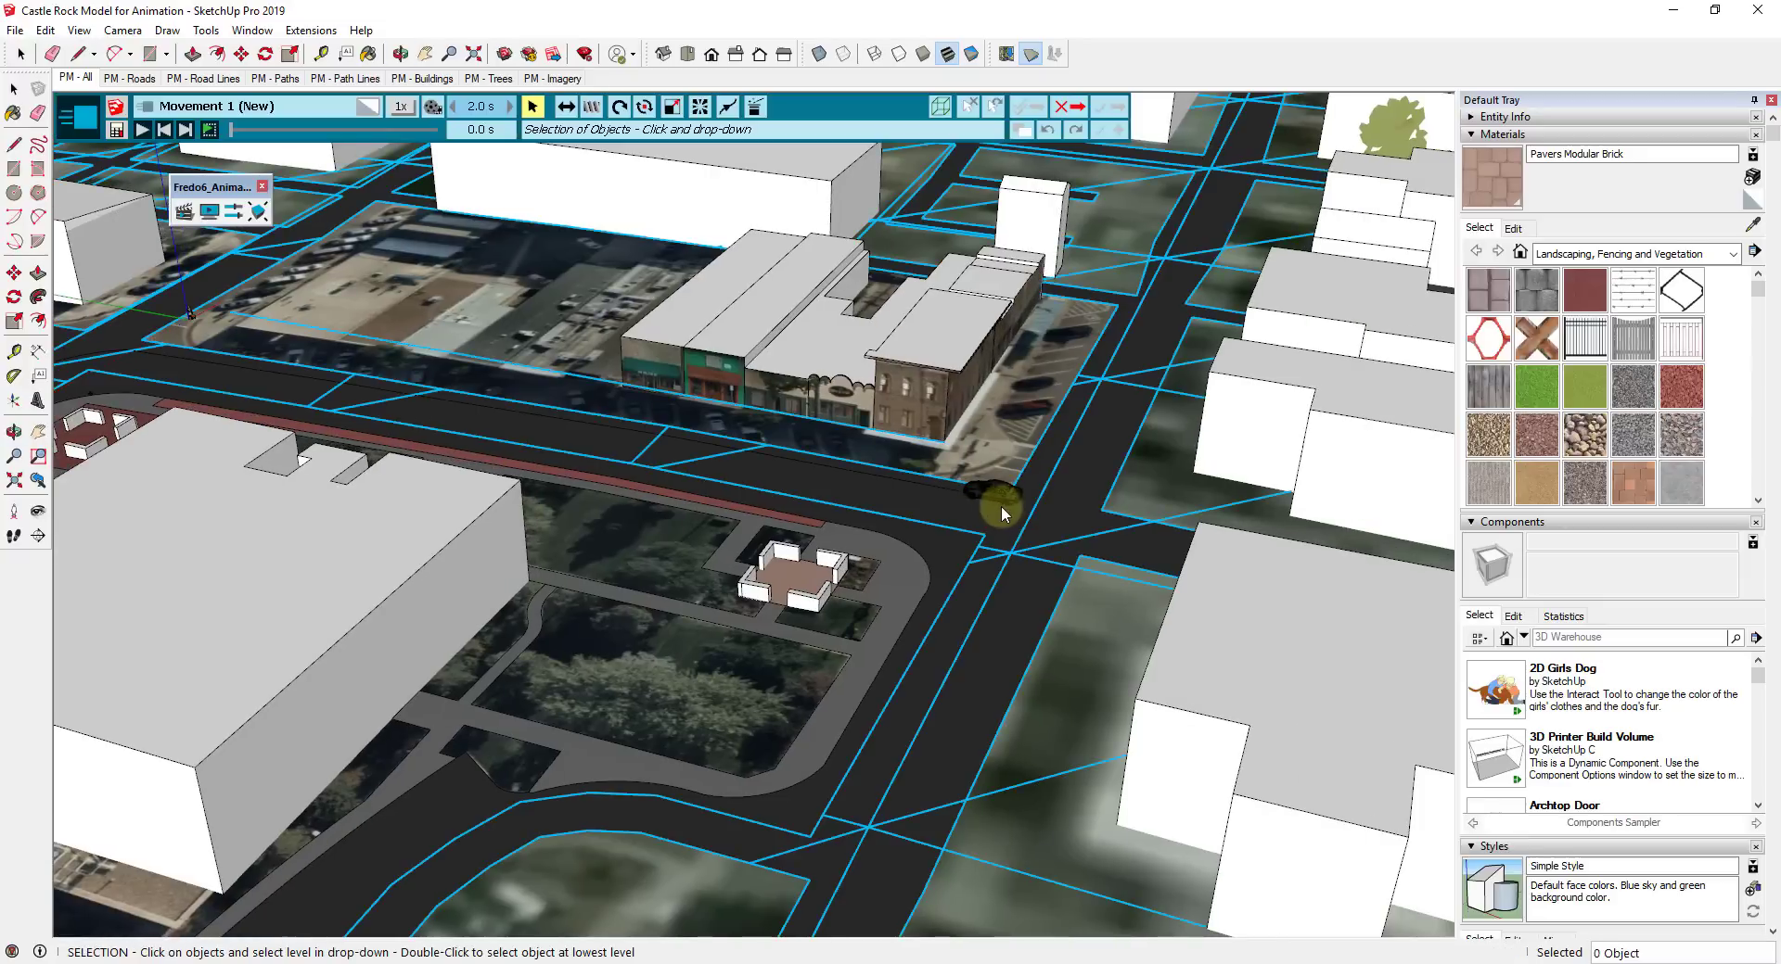
scroll(994, 489, up, 6)
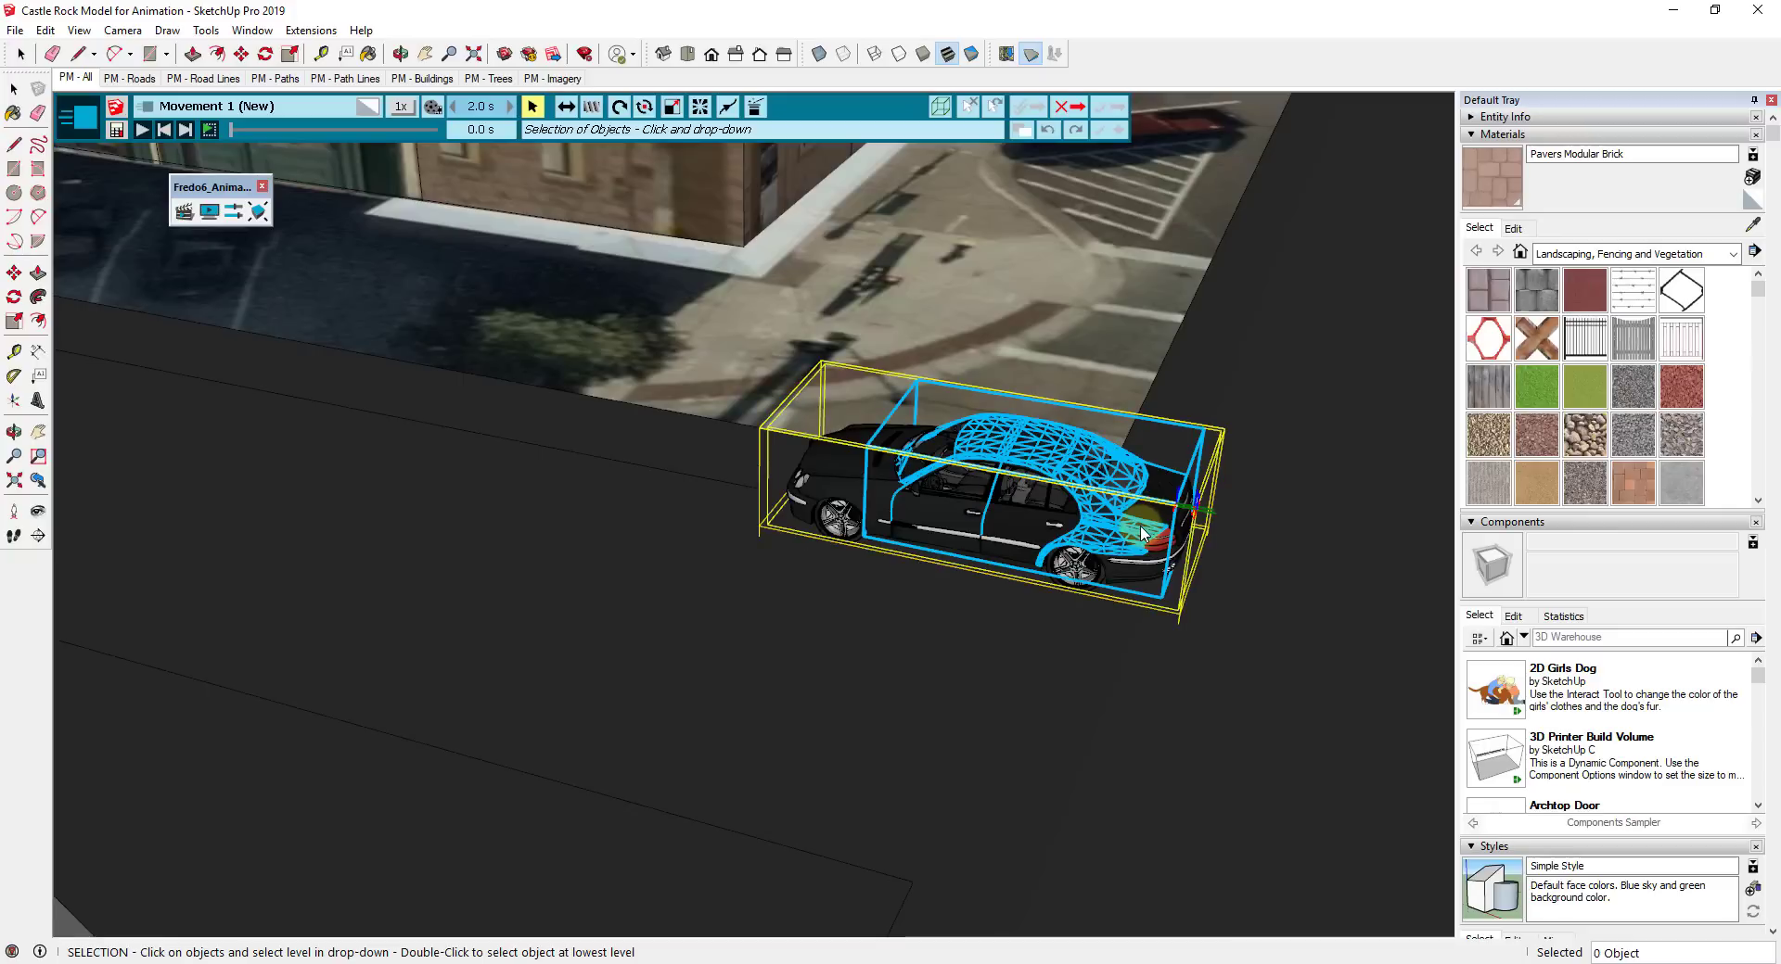
click(1134, 532)
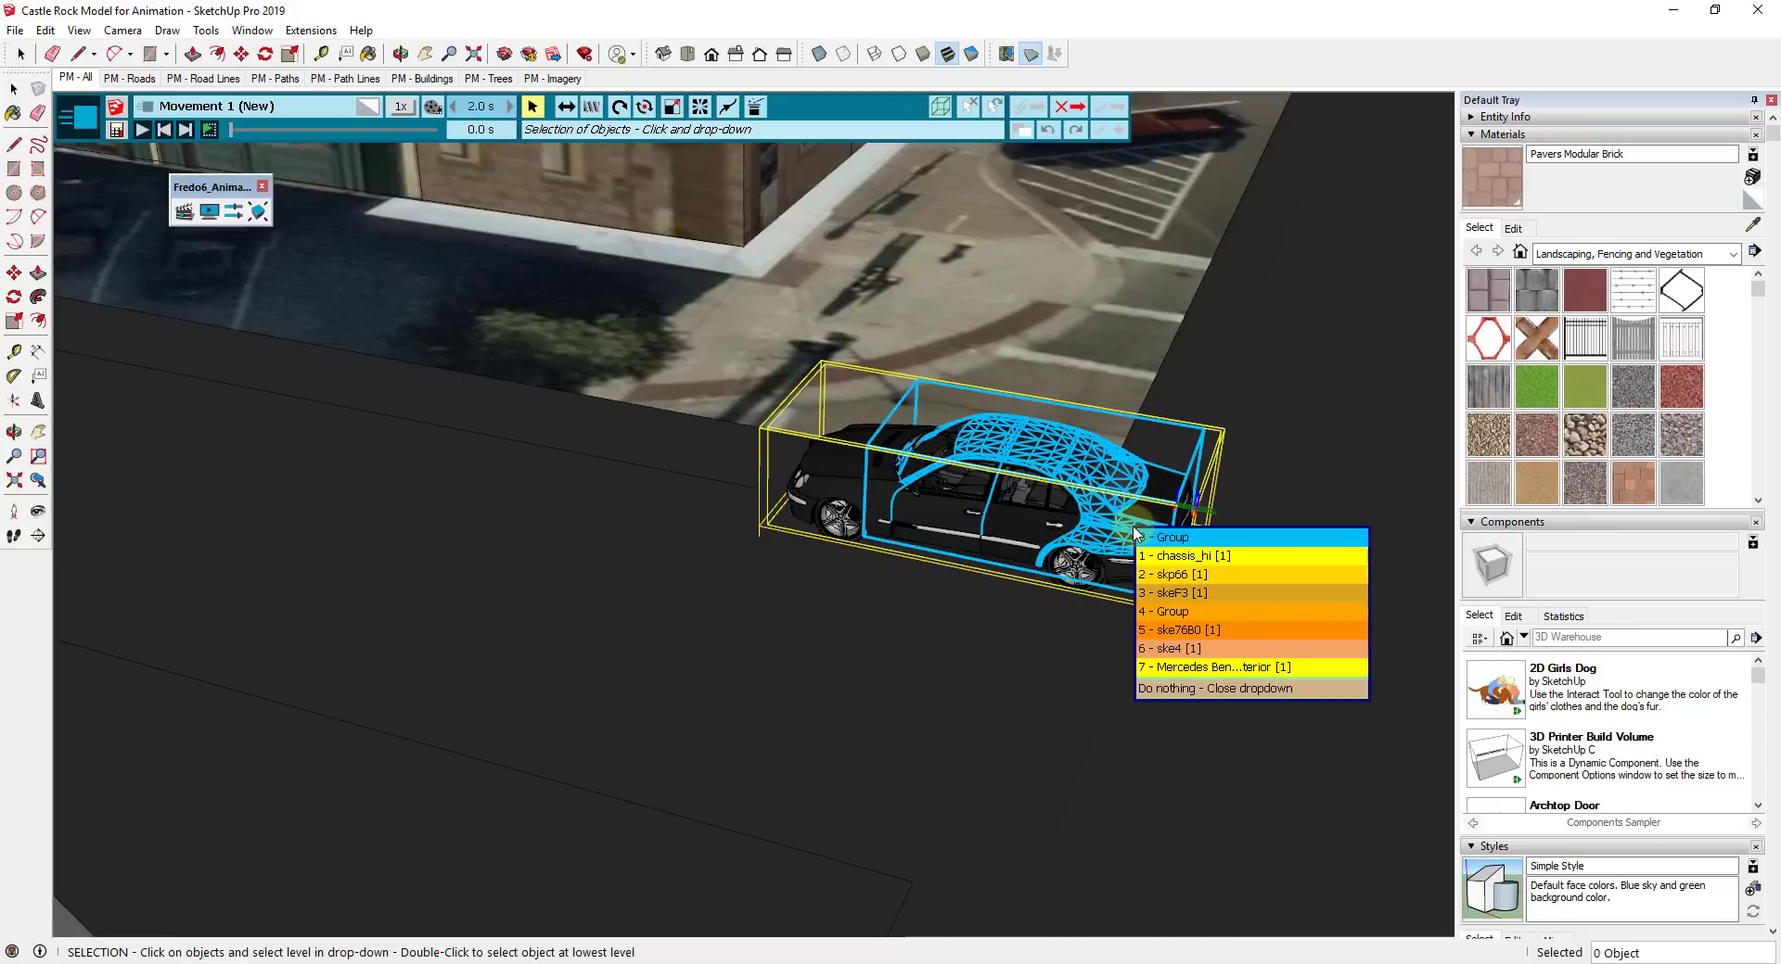
click(1188, 668)
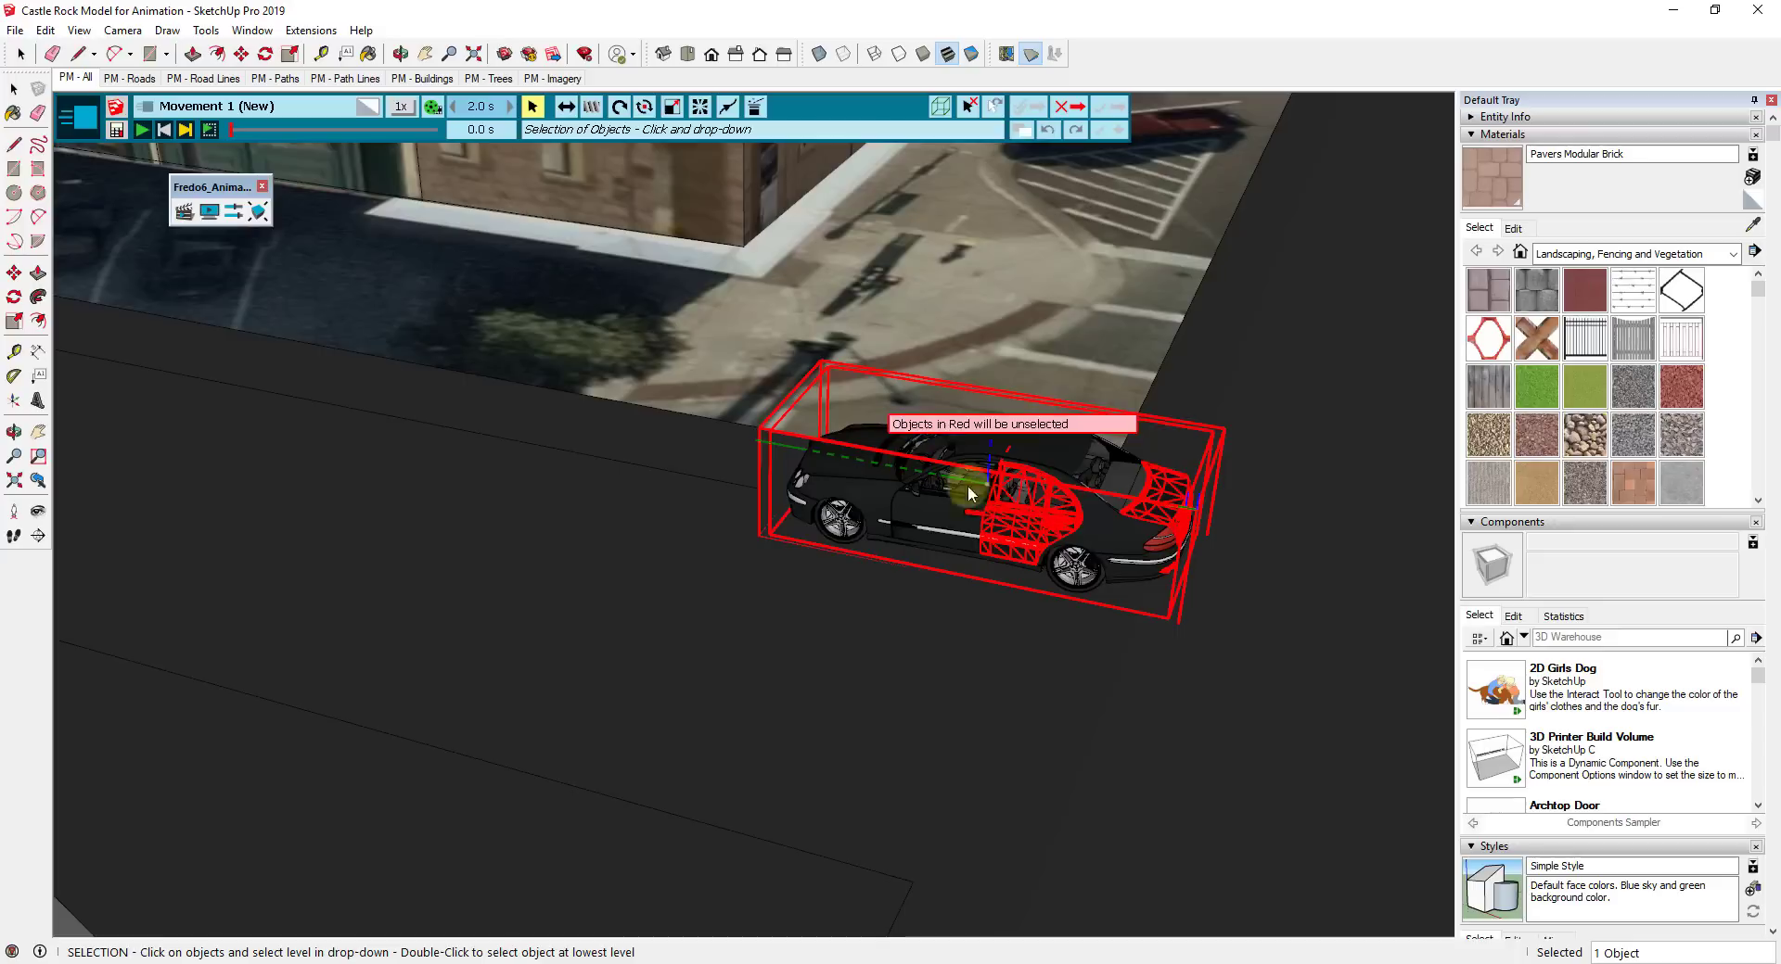
click(1148, 516)
scroll(1148, 516, down, 3)
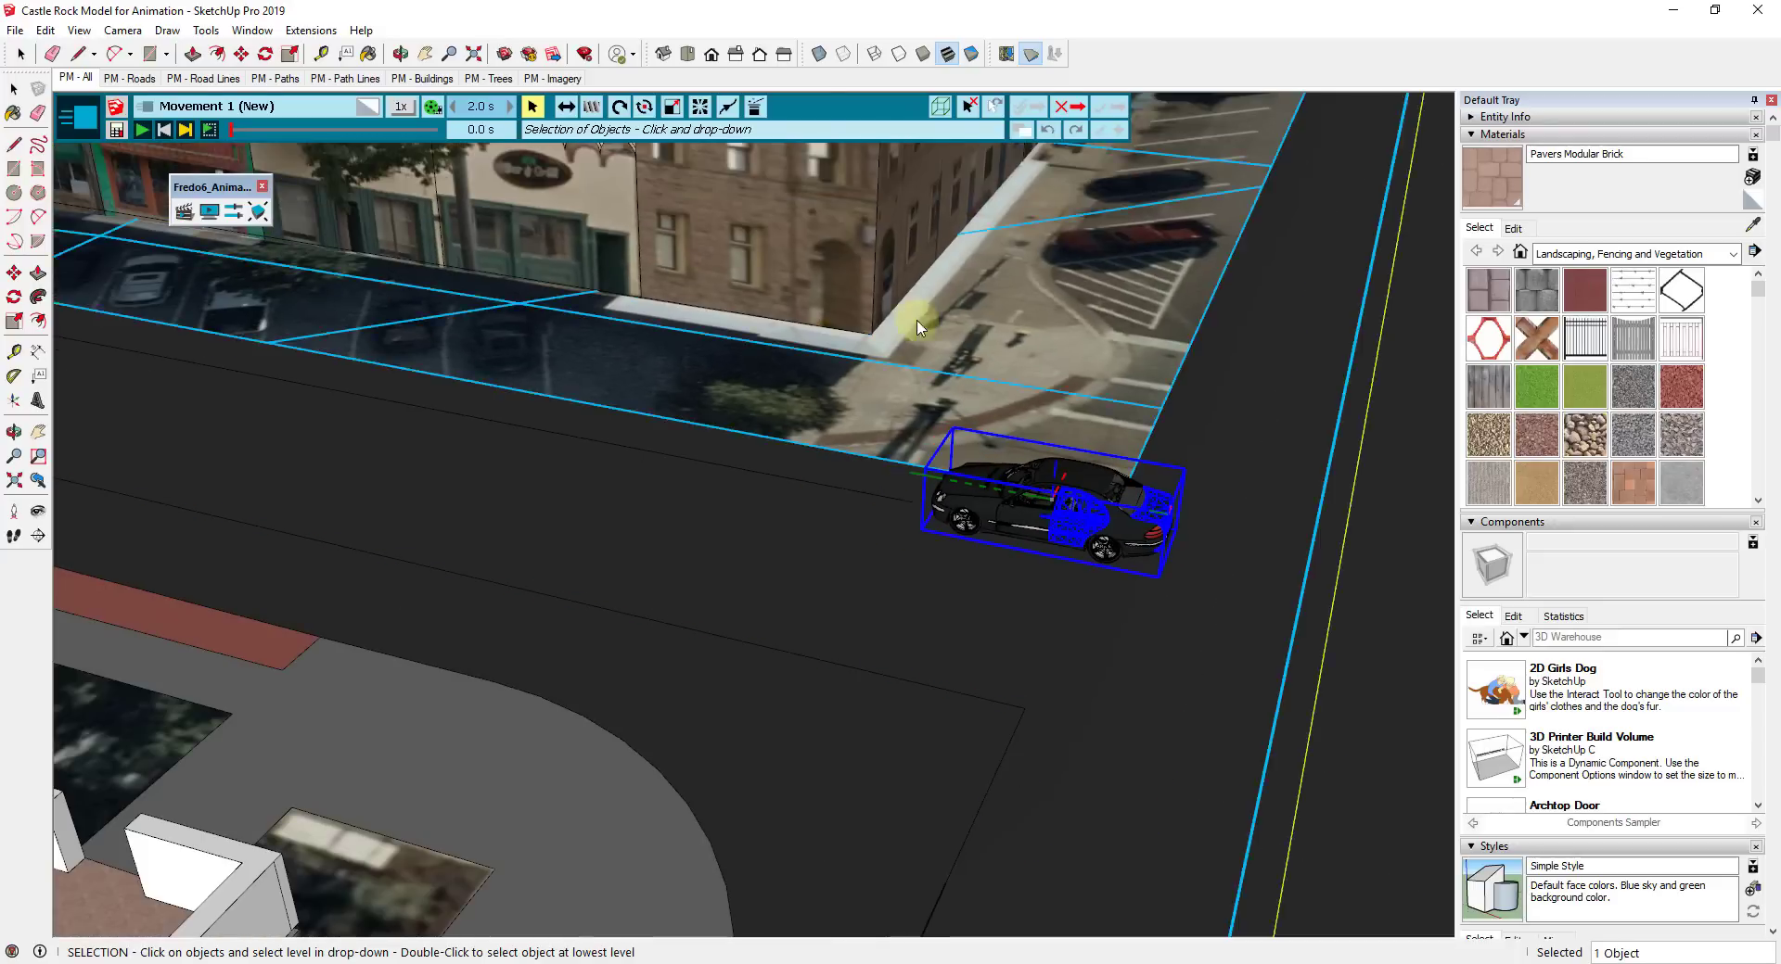
scroll(1122, 536, up, 4)
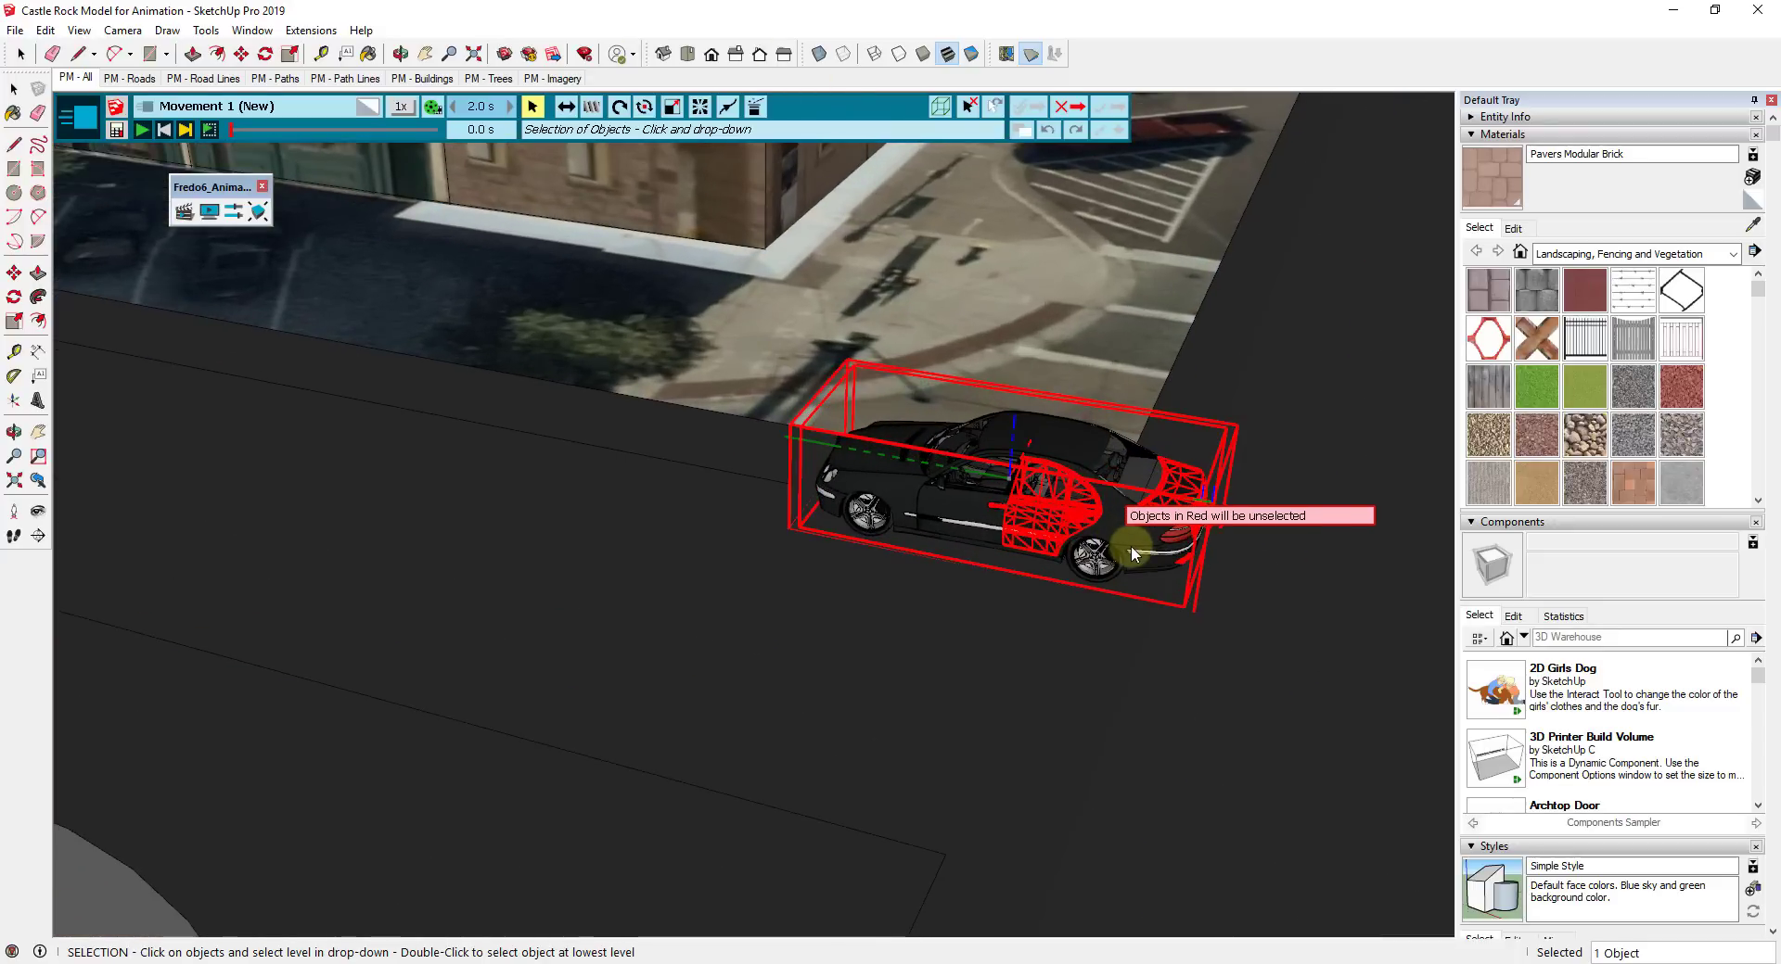
Make the car's movement follow a path, using the welded road line as the path curve.
scroll(1132, 546, down, 3)
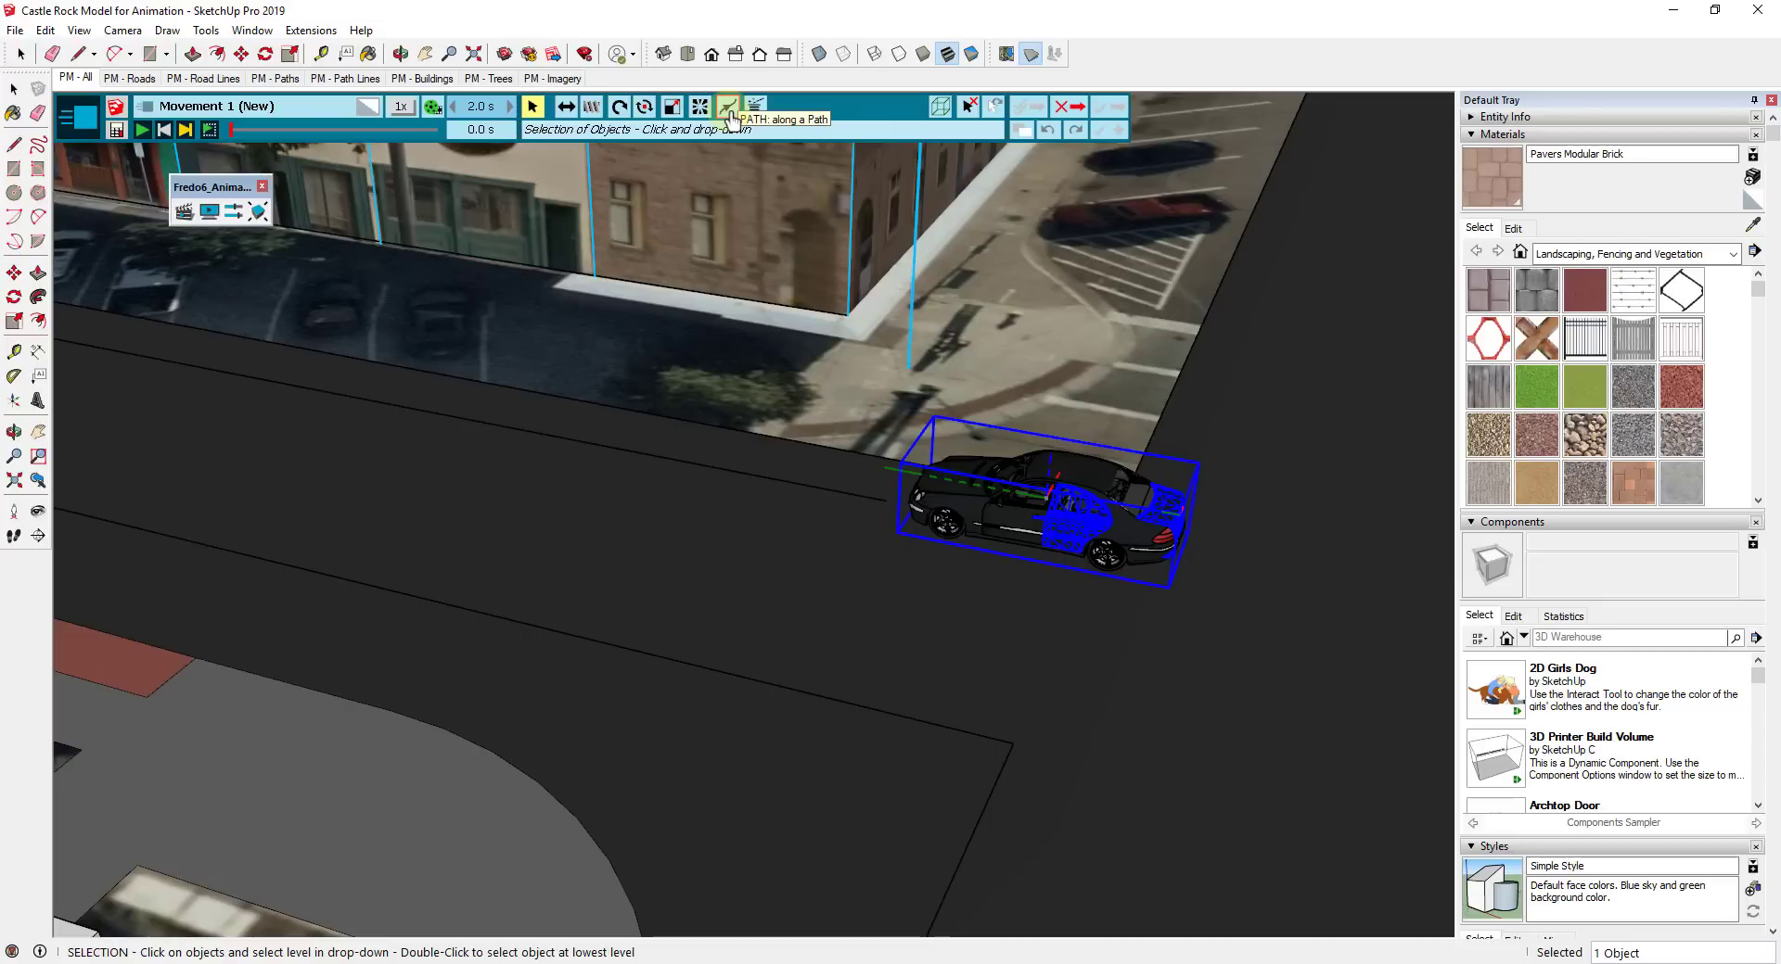
click(728, 109)
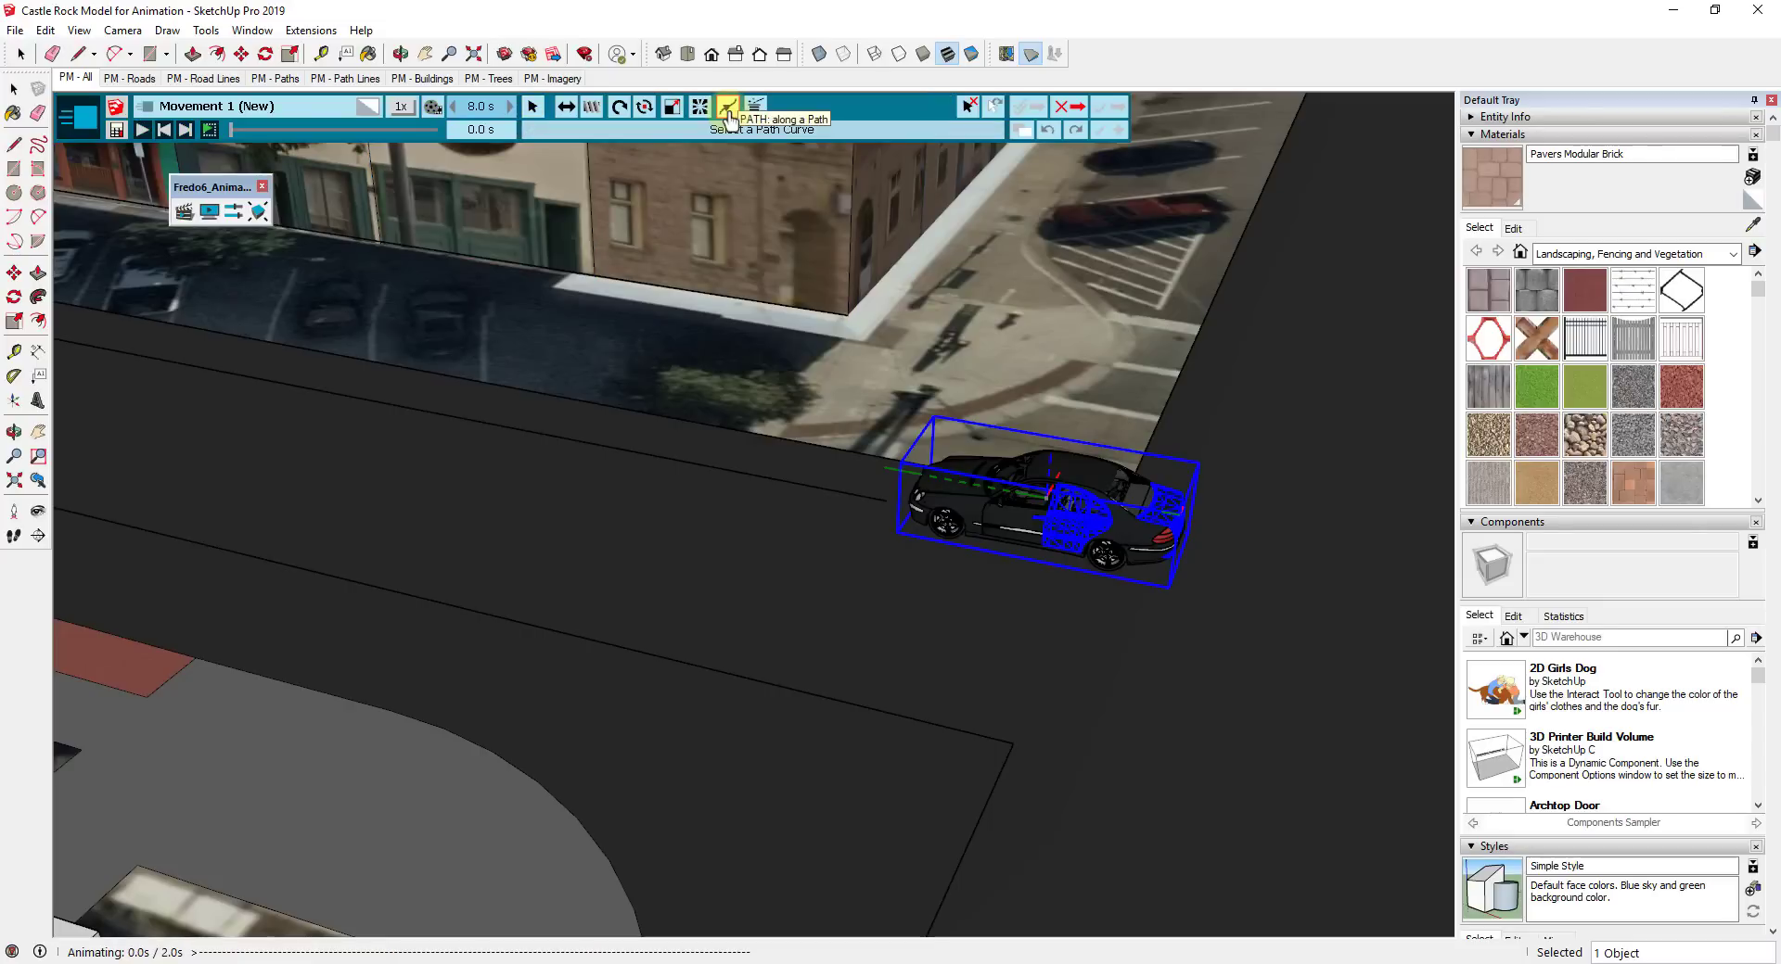
click(803, 484)
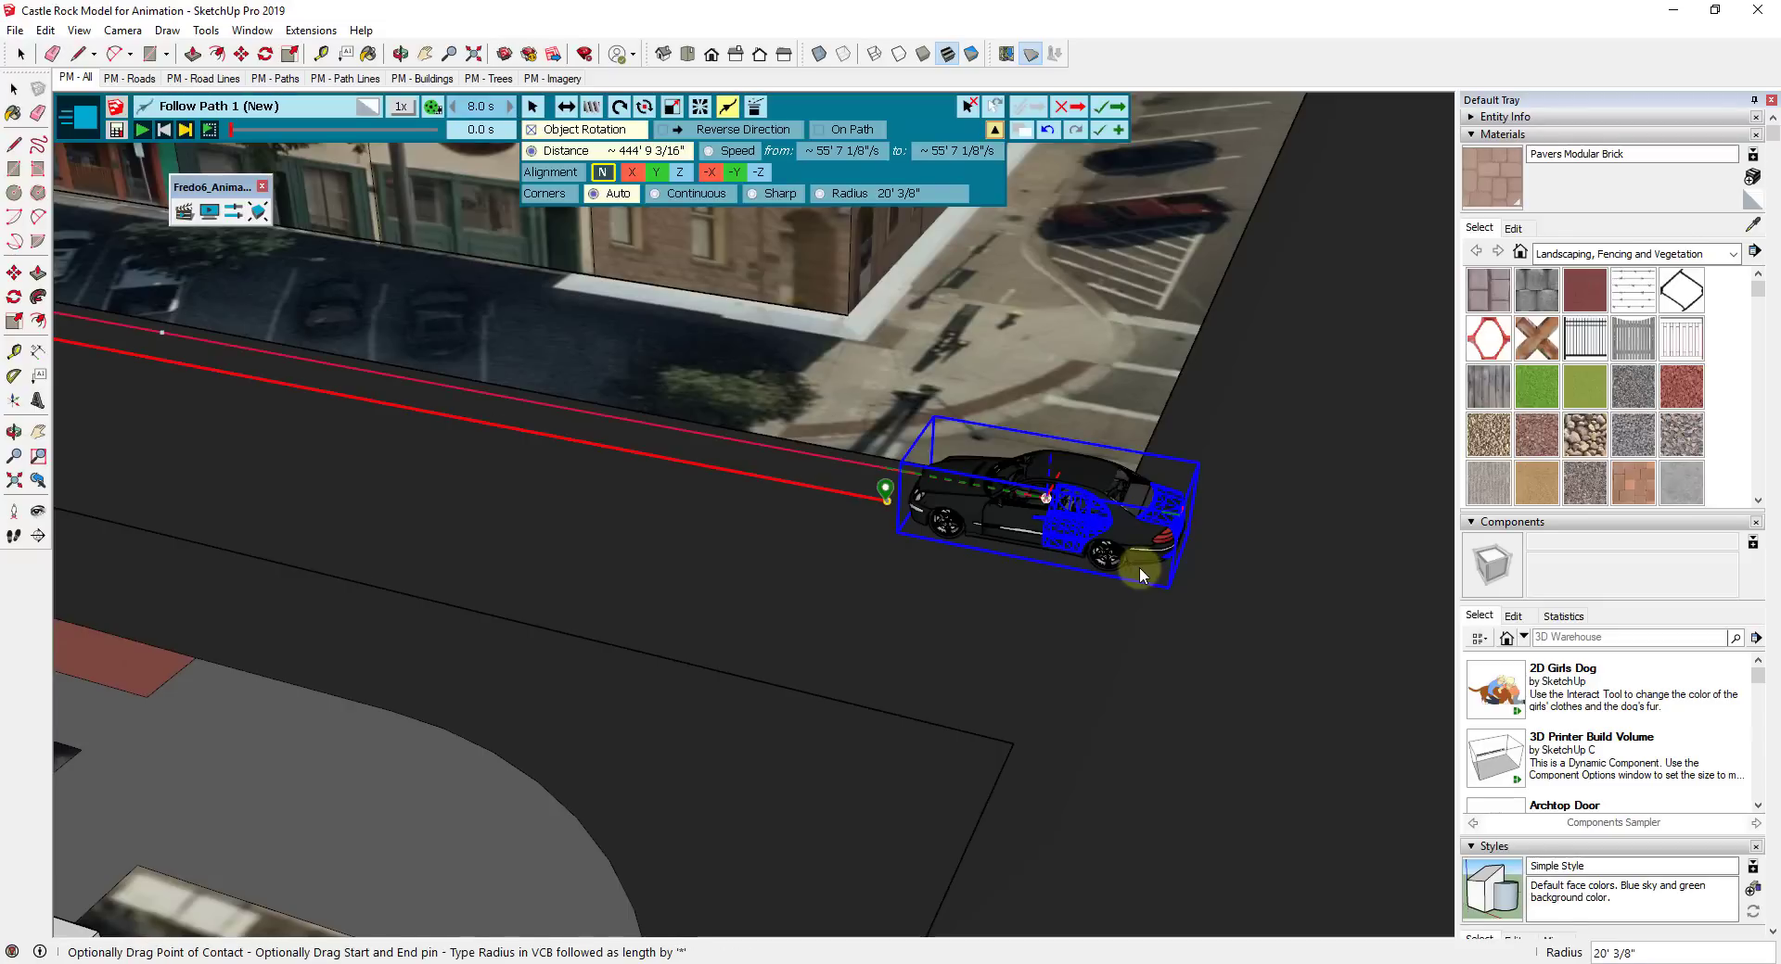
Examine the follow path from its start pin at the car, around the corner, to its end pin on the side street.
scroll(1127, 564, down, 2)
scroll(1128, 564, down, 6)
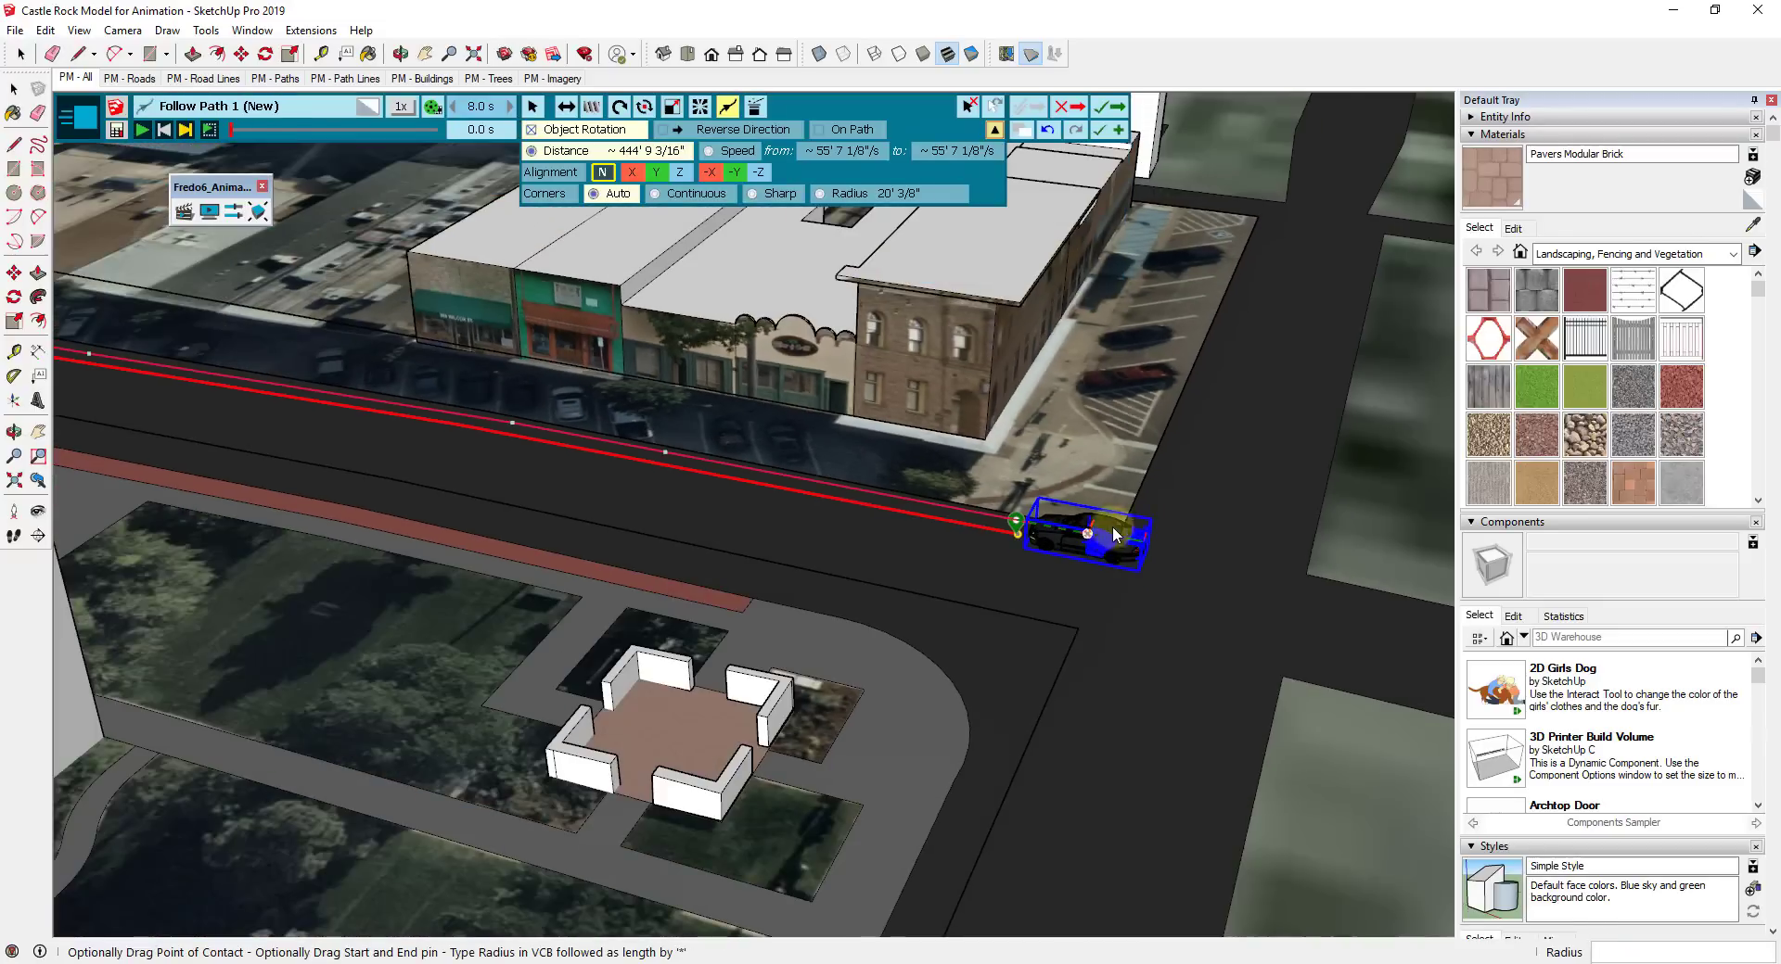
scroll(1096, 521, down, 2)
scroll(432, 442, up, 5)
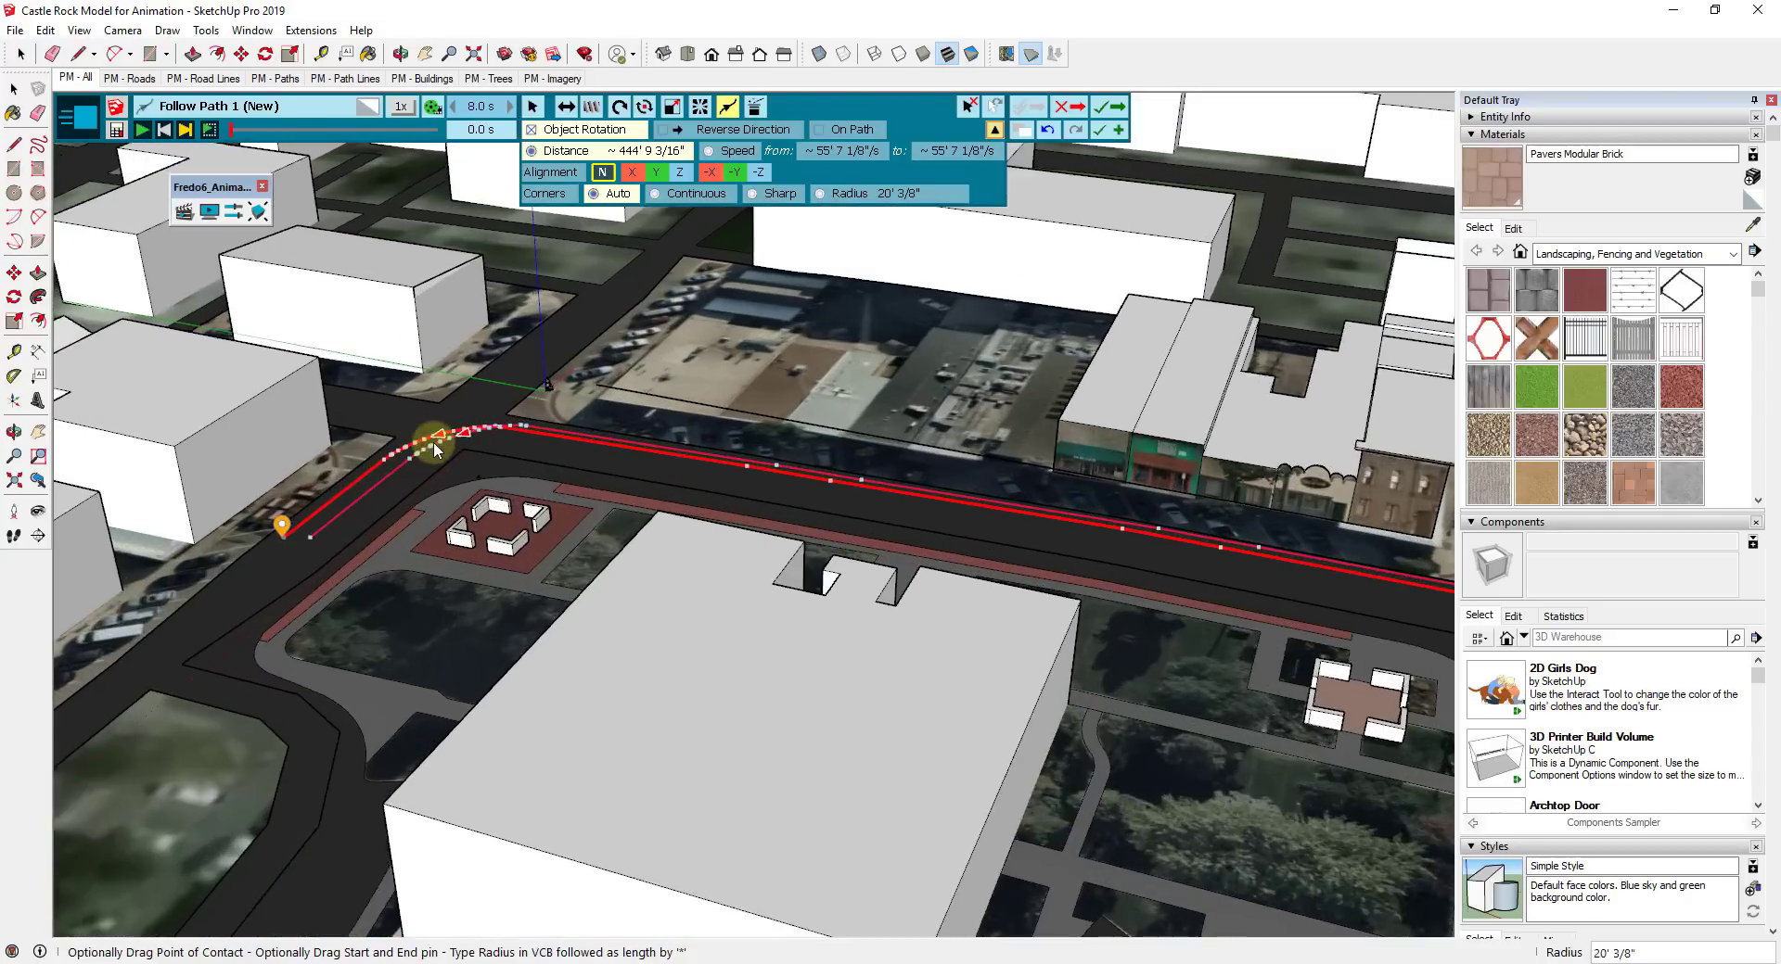
scroll(464, 443, up, 2)
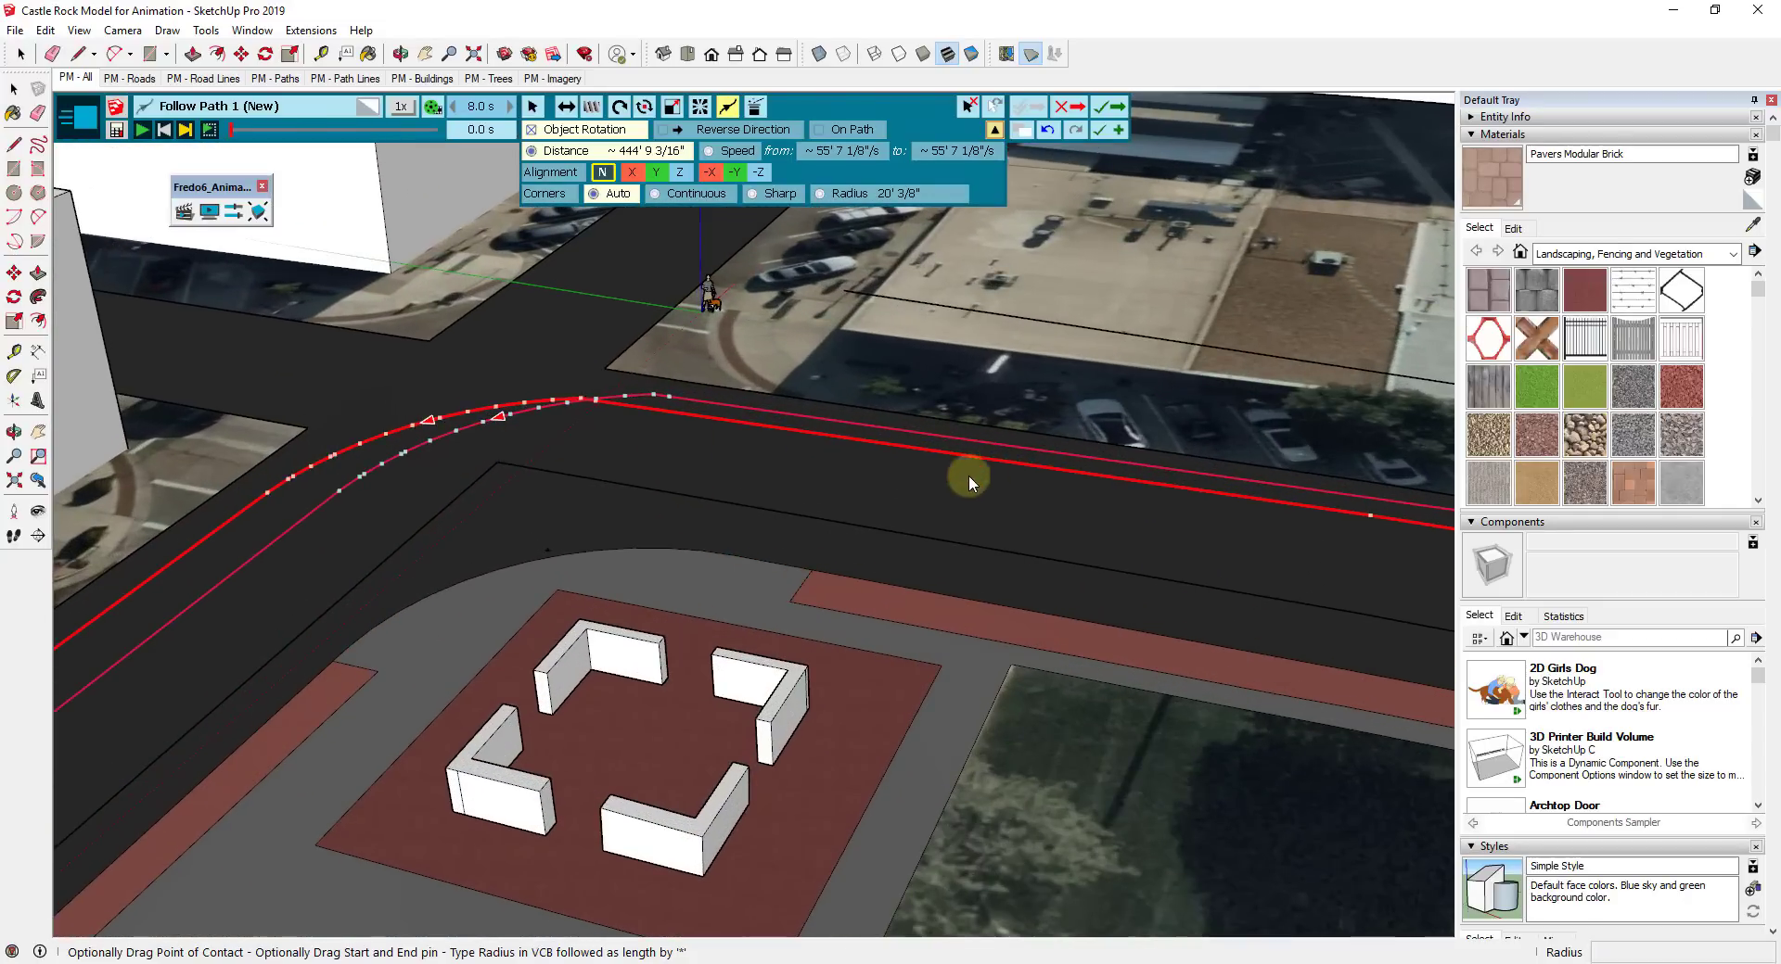
scroll(933, 479, down, 3)
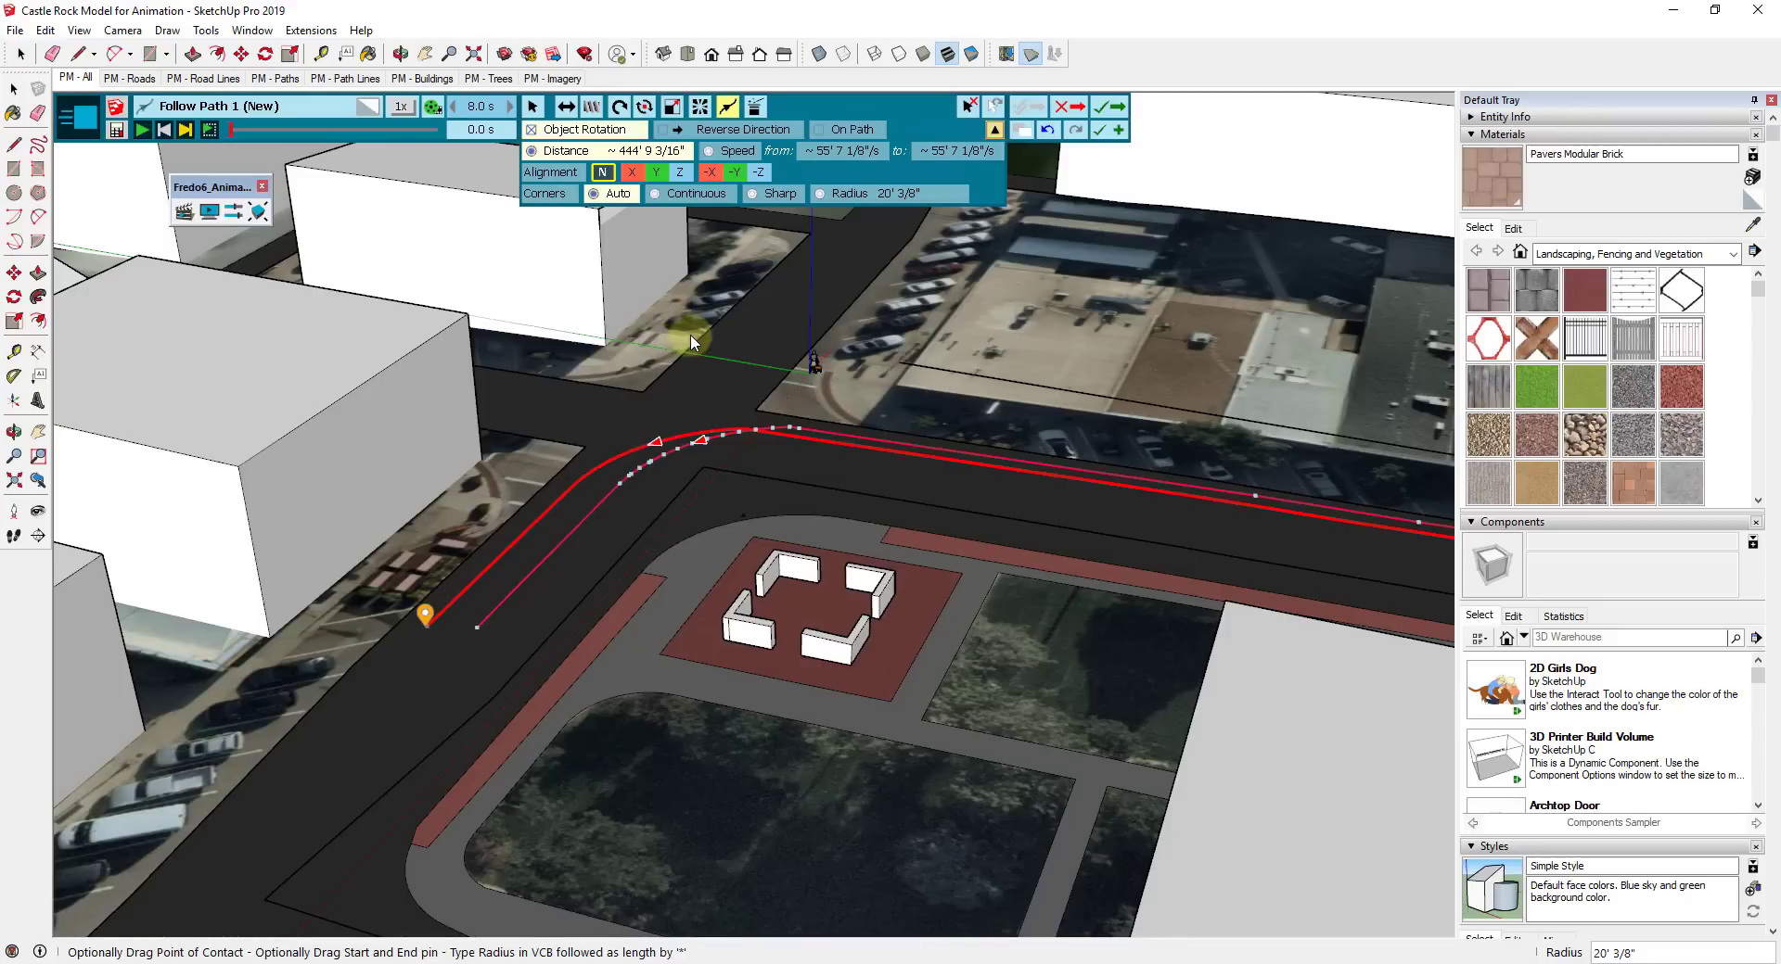
scroll(732, 484, down, 3)
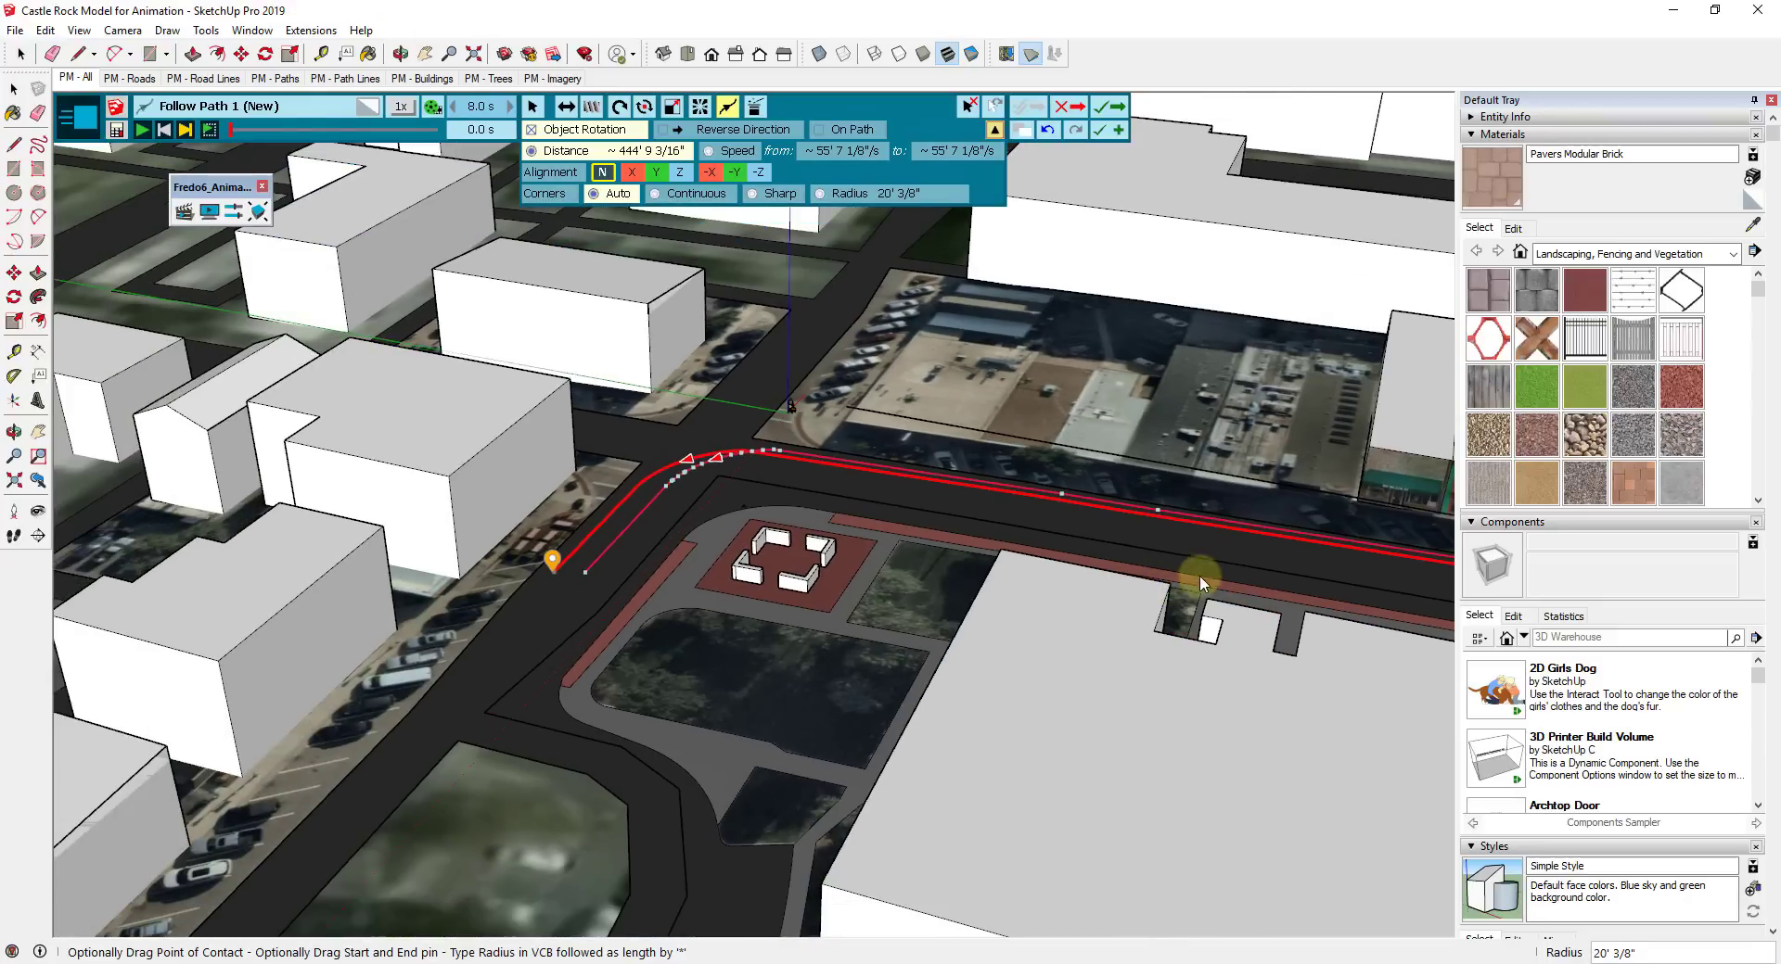
shift+middle_drag(1248, 580, 994, 509)
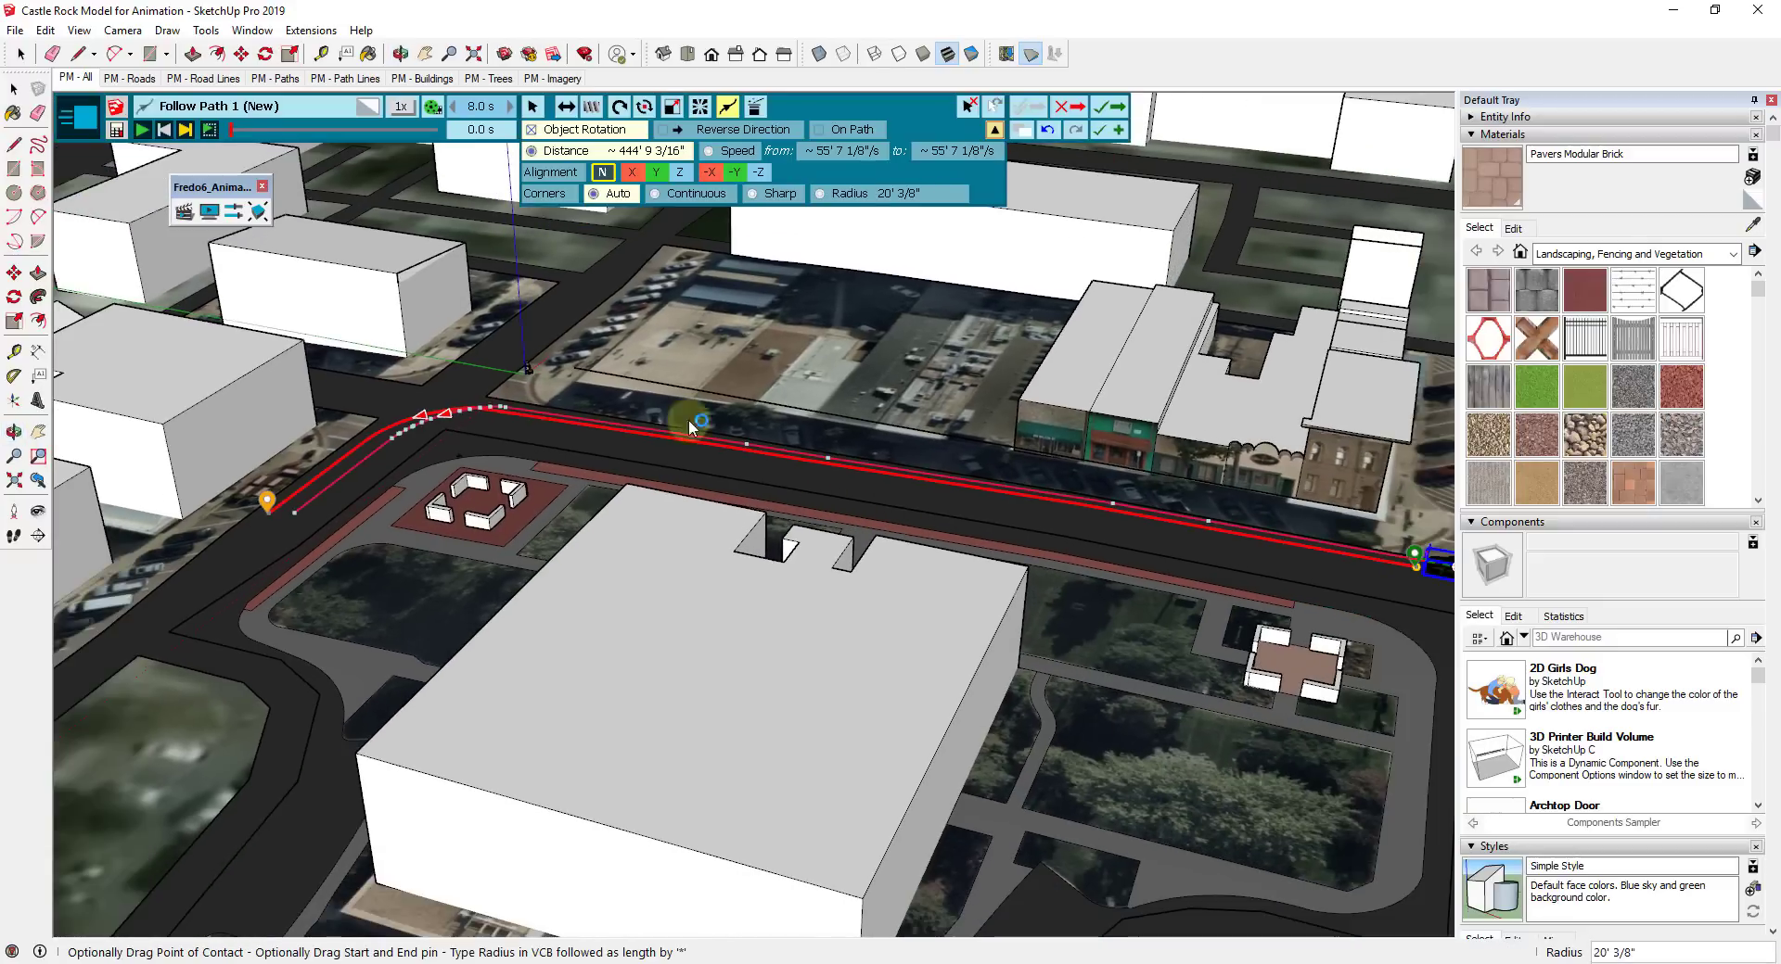
Play the follow-path movement and inspect the car's position and orientation at the end of the path.
click(141, 129)
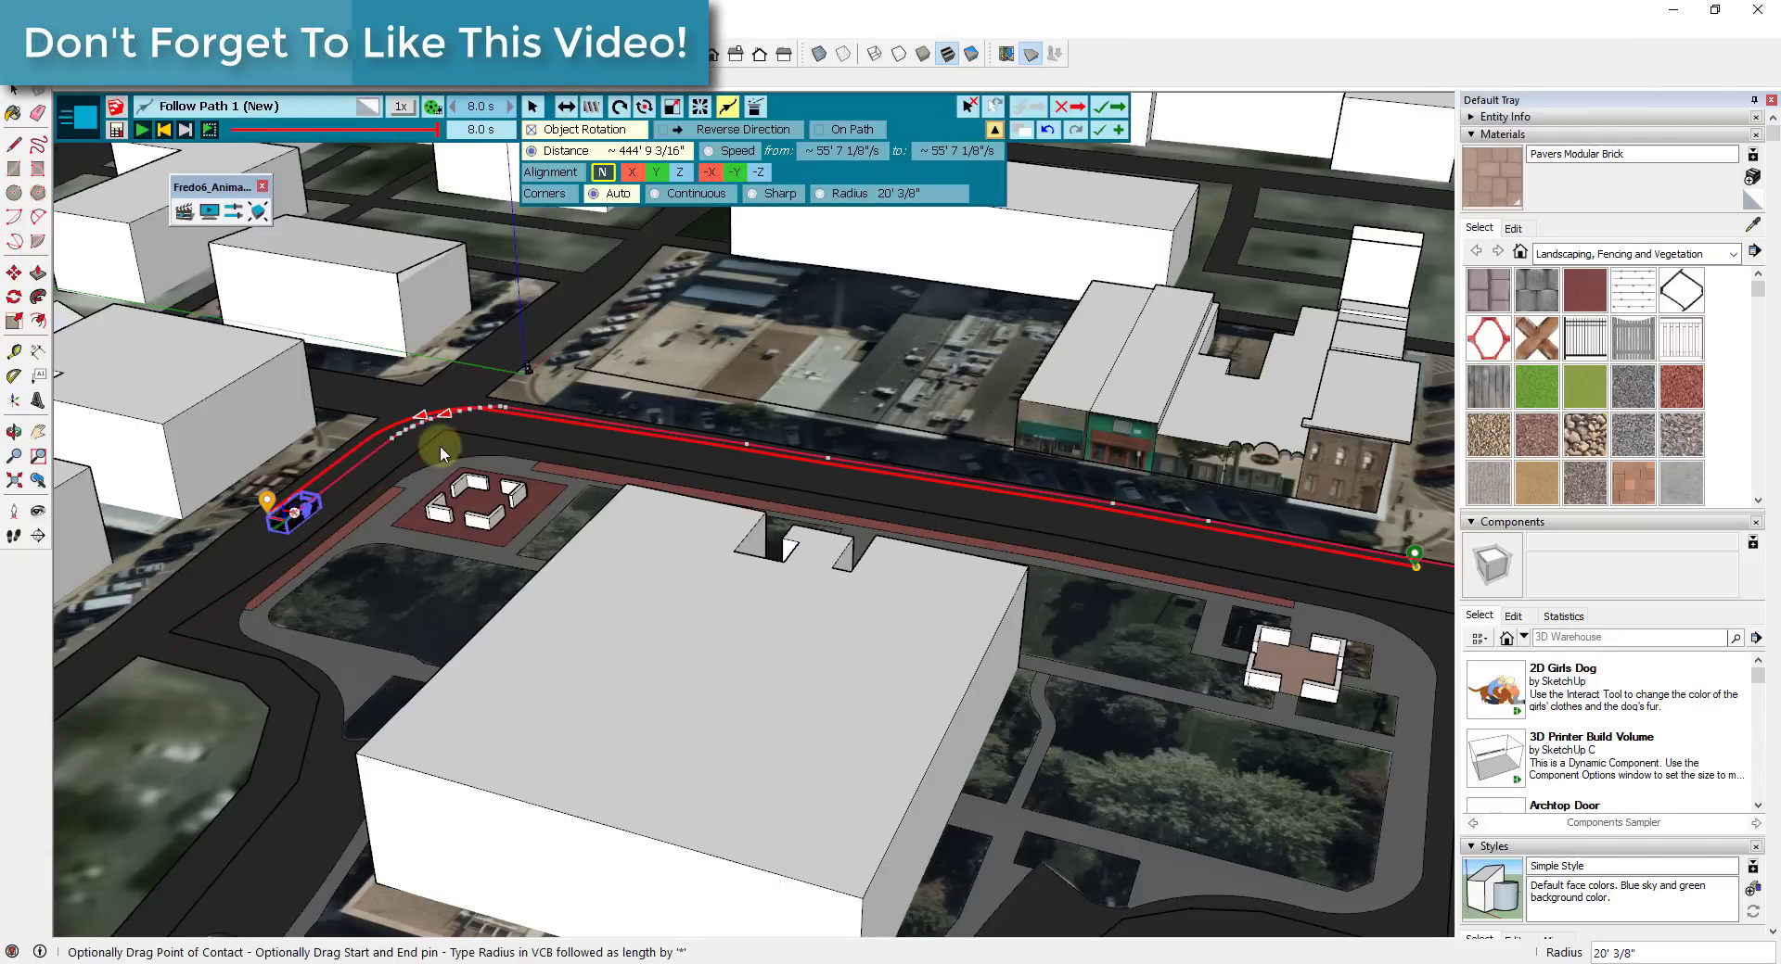
scroll(311, 479, up, 5)
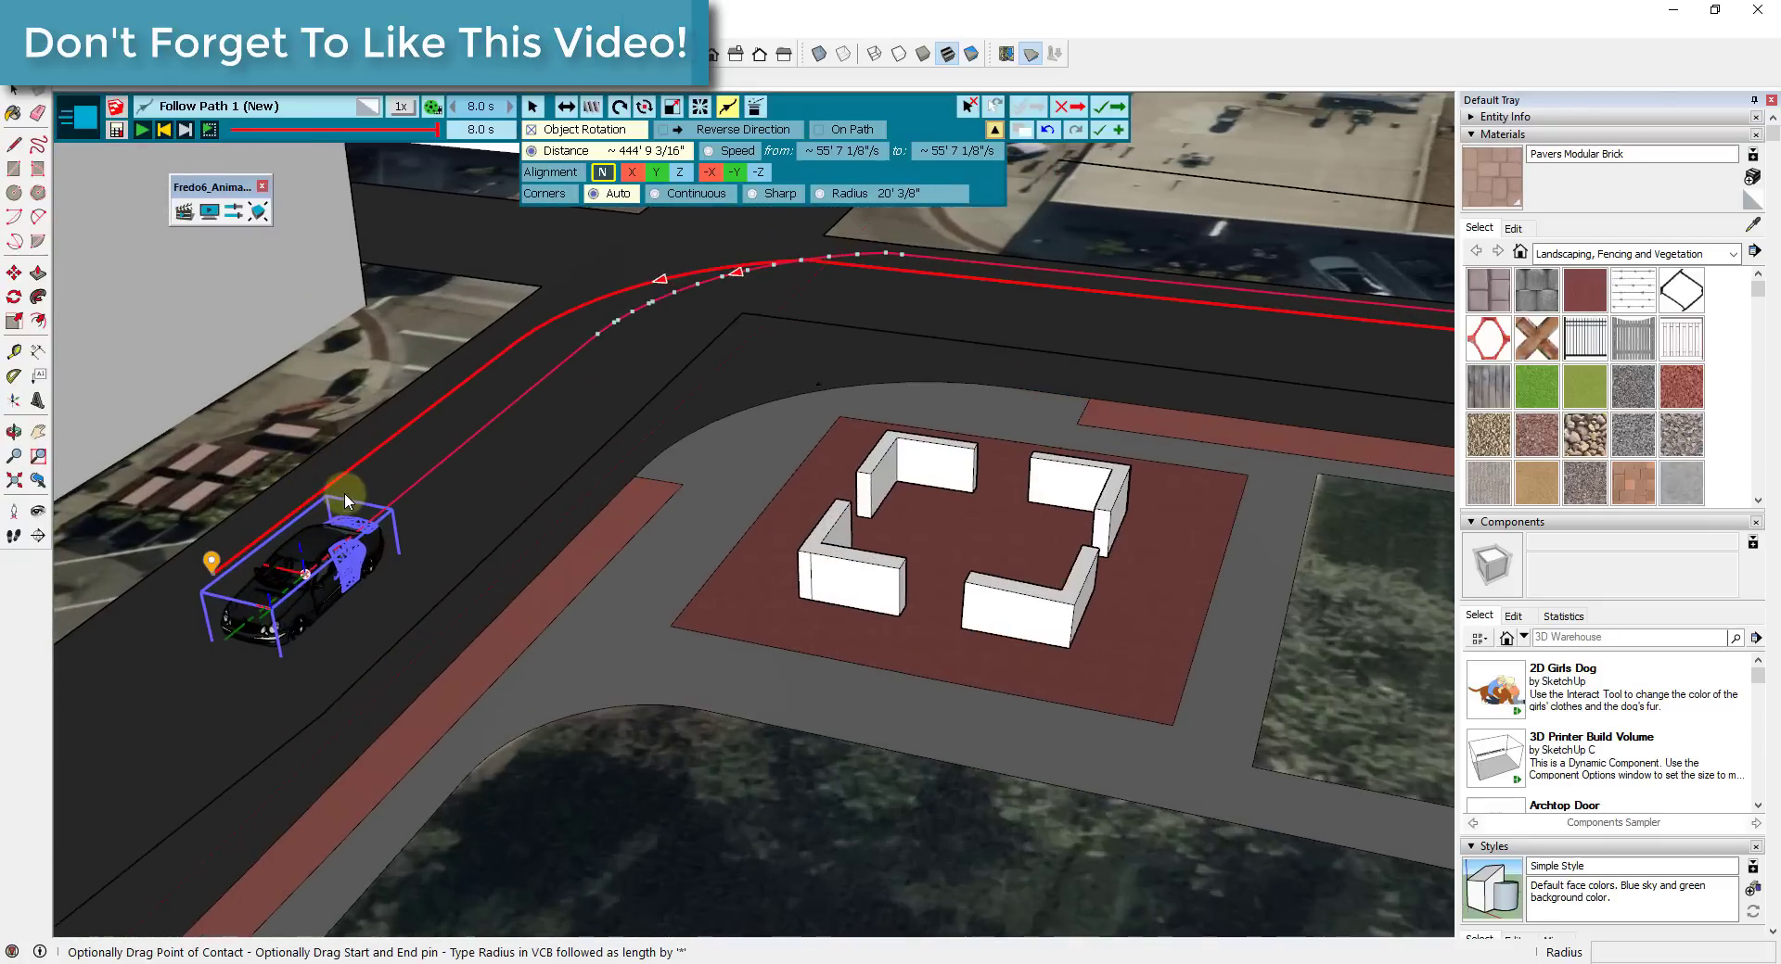
scroll(343, 492, up, 3)
key(o)
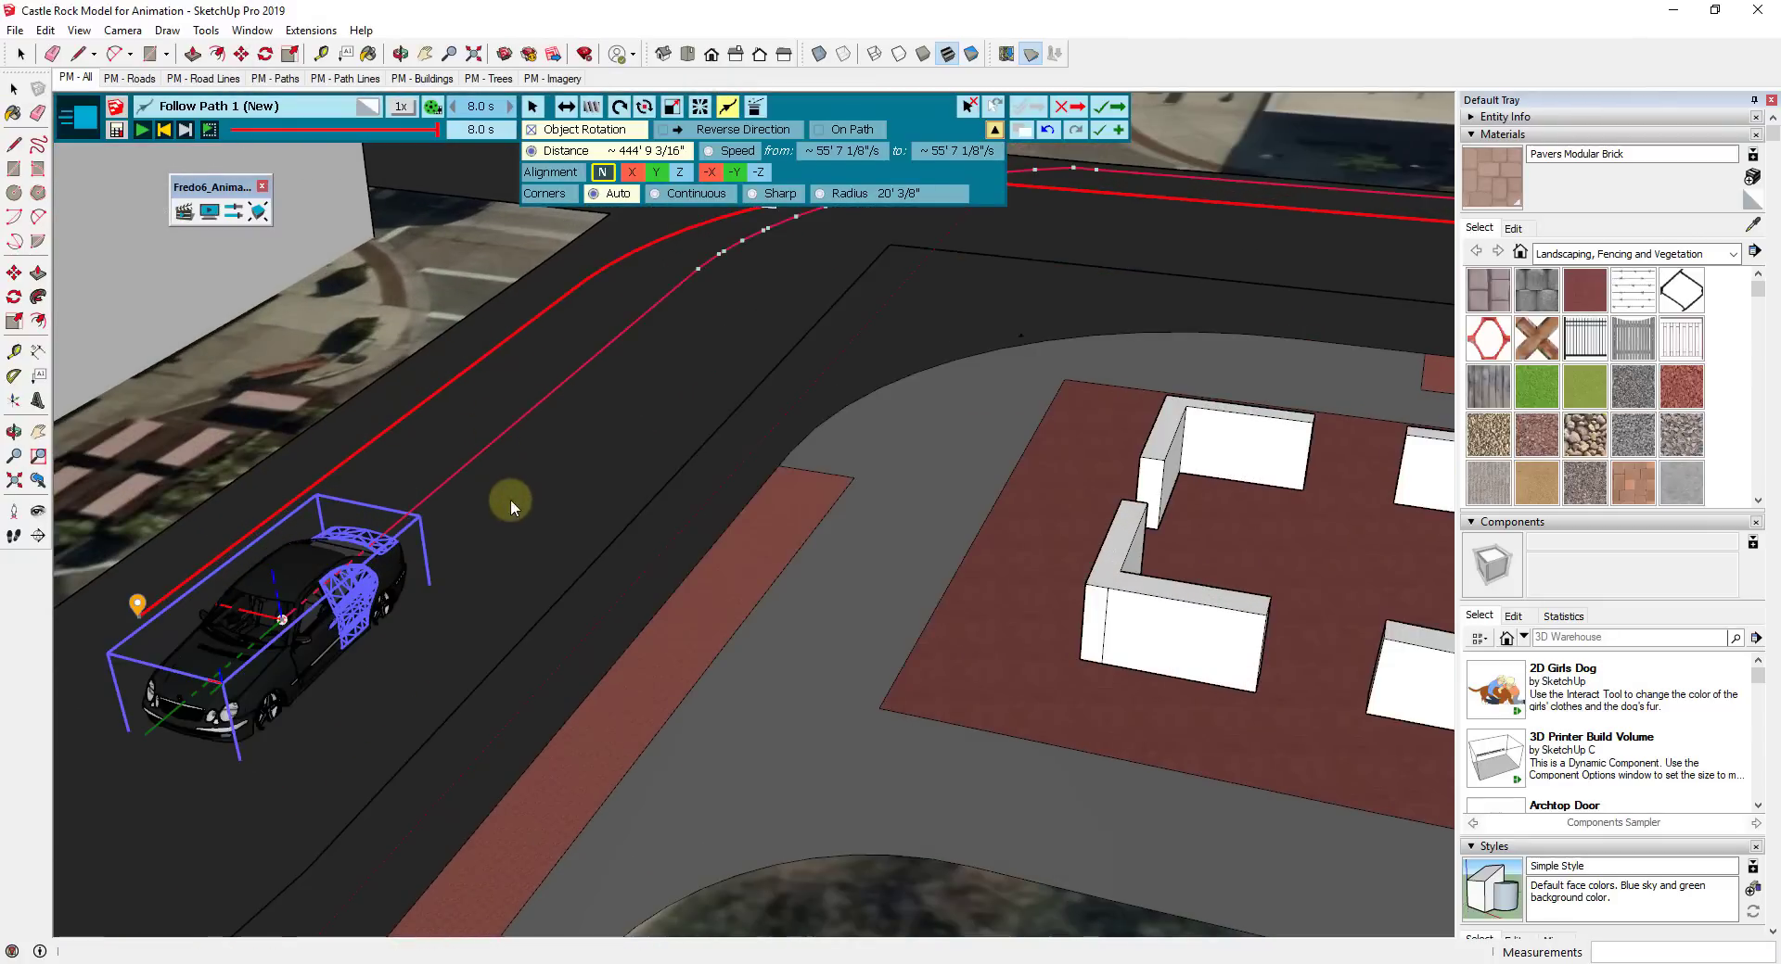
drag(509, 501, 738, 297)
key(Escape)
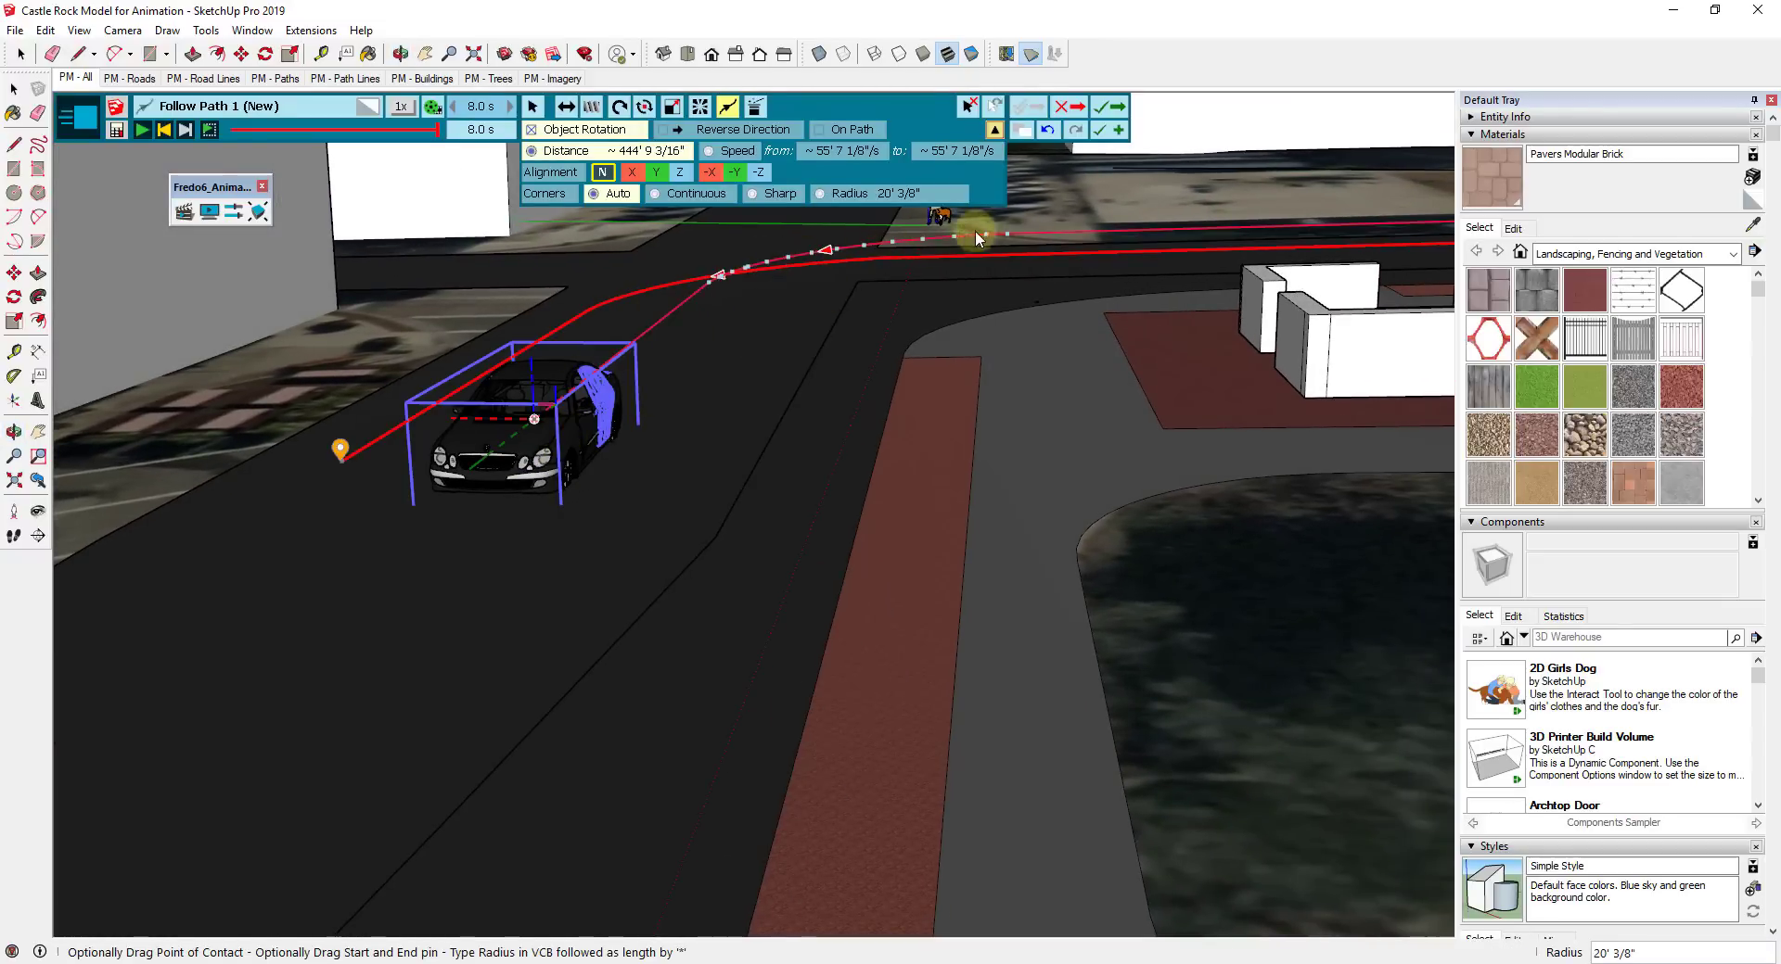
Turn the movement's object rotation off and back on to compare the car's orientation at the path end.
click(555, 135)
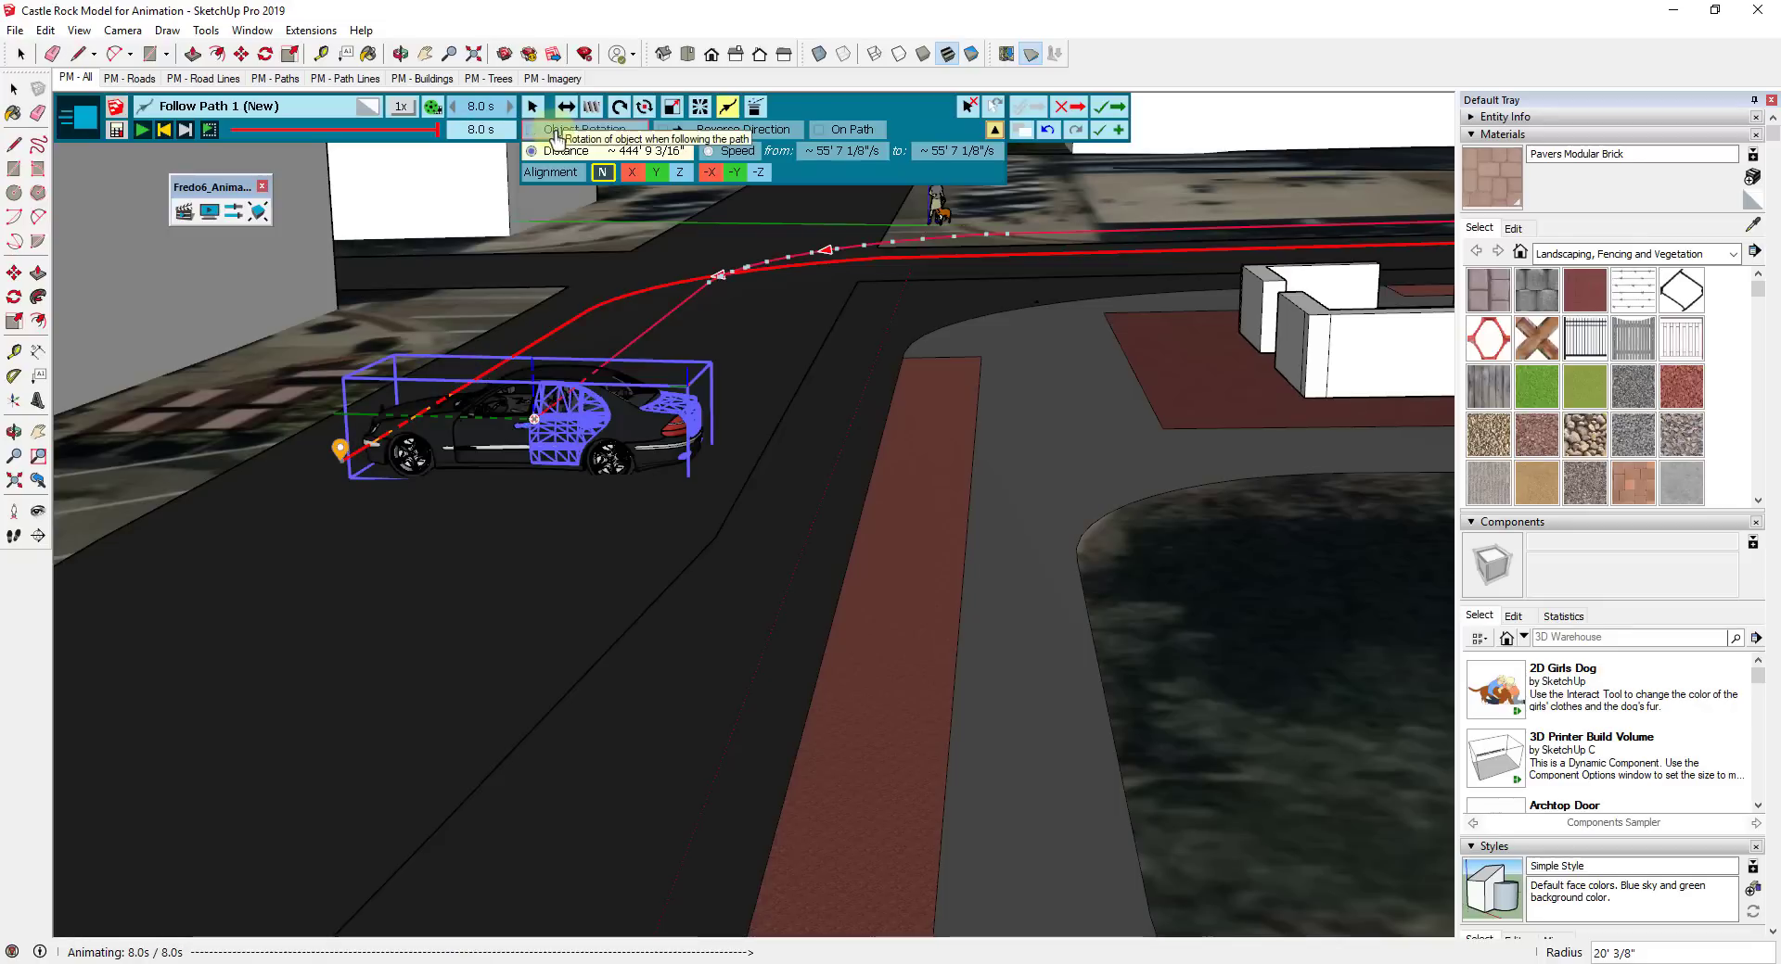
mouse_move(437, 130)
mouse_down()
mouse_move(317, 132)
mouse_move(455, 138)
mouse_up()
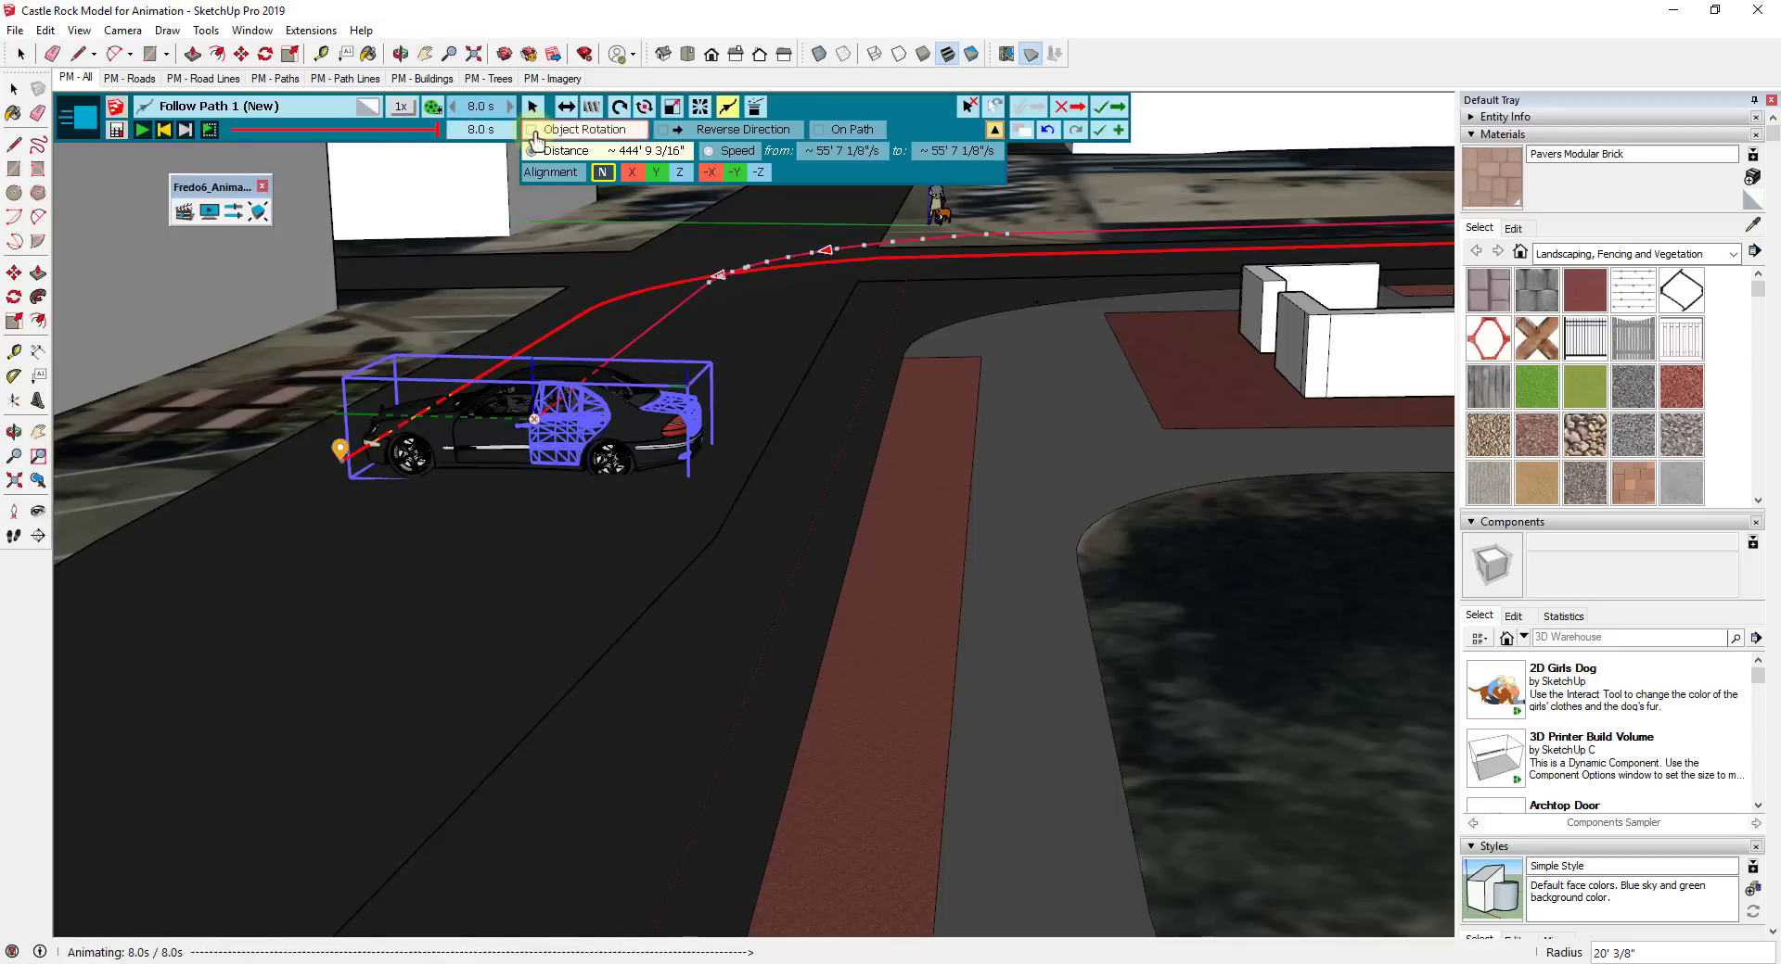
click(533, 129)
click(595, 472)
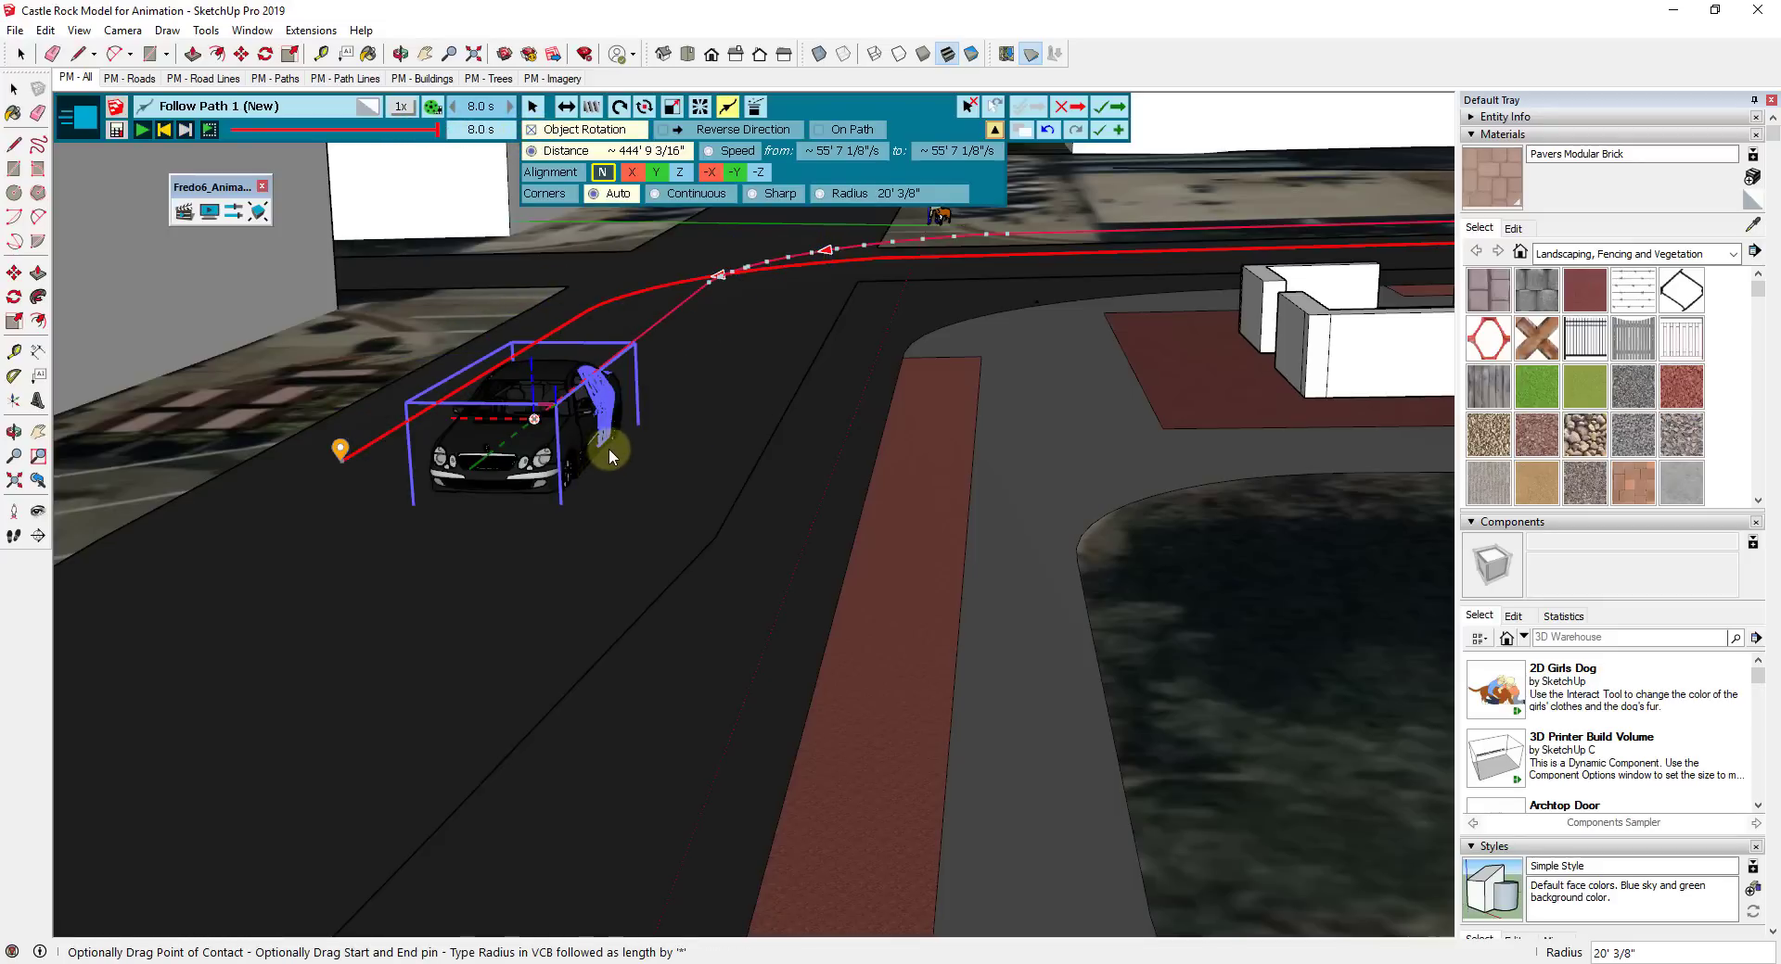
Move the car onto the path curve with the On Path option and preview its position at 7.0 s.
middle_drag(609, 448, 575, 270)
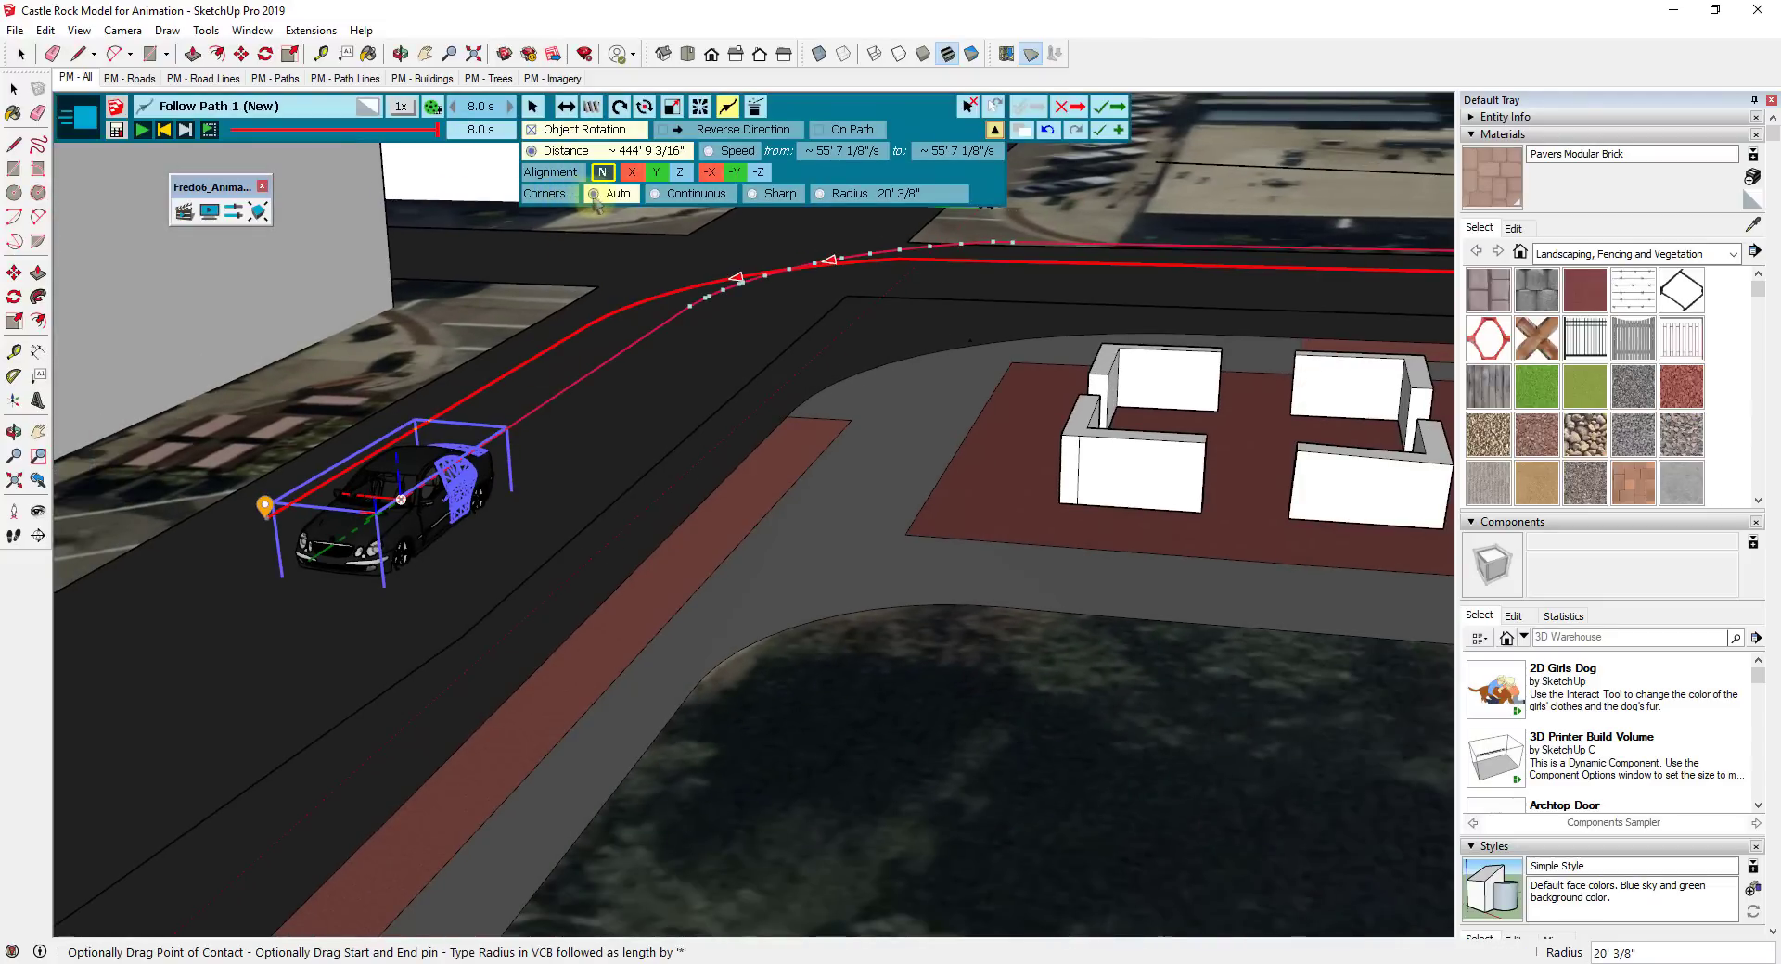
middle_drag(475, 509, 656, 531)
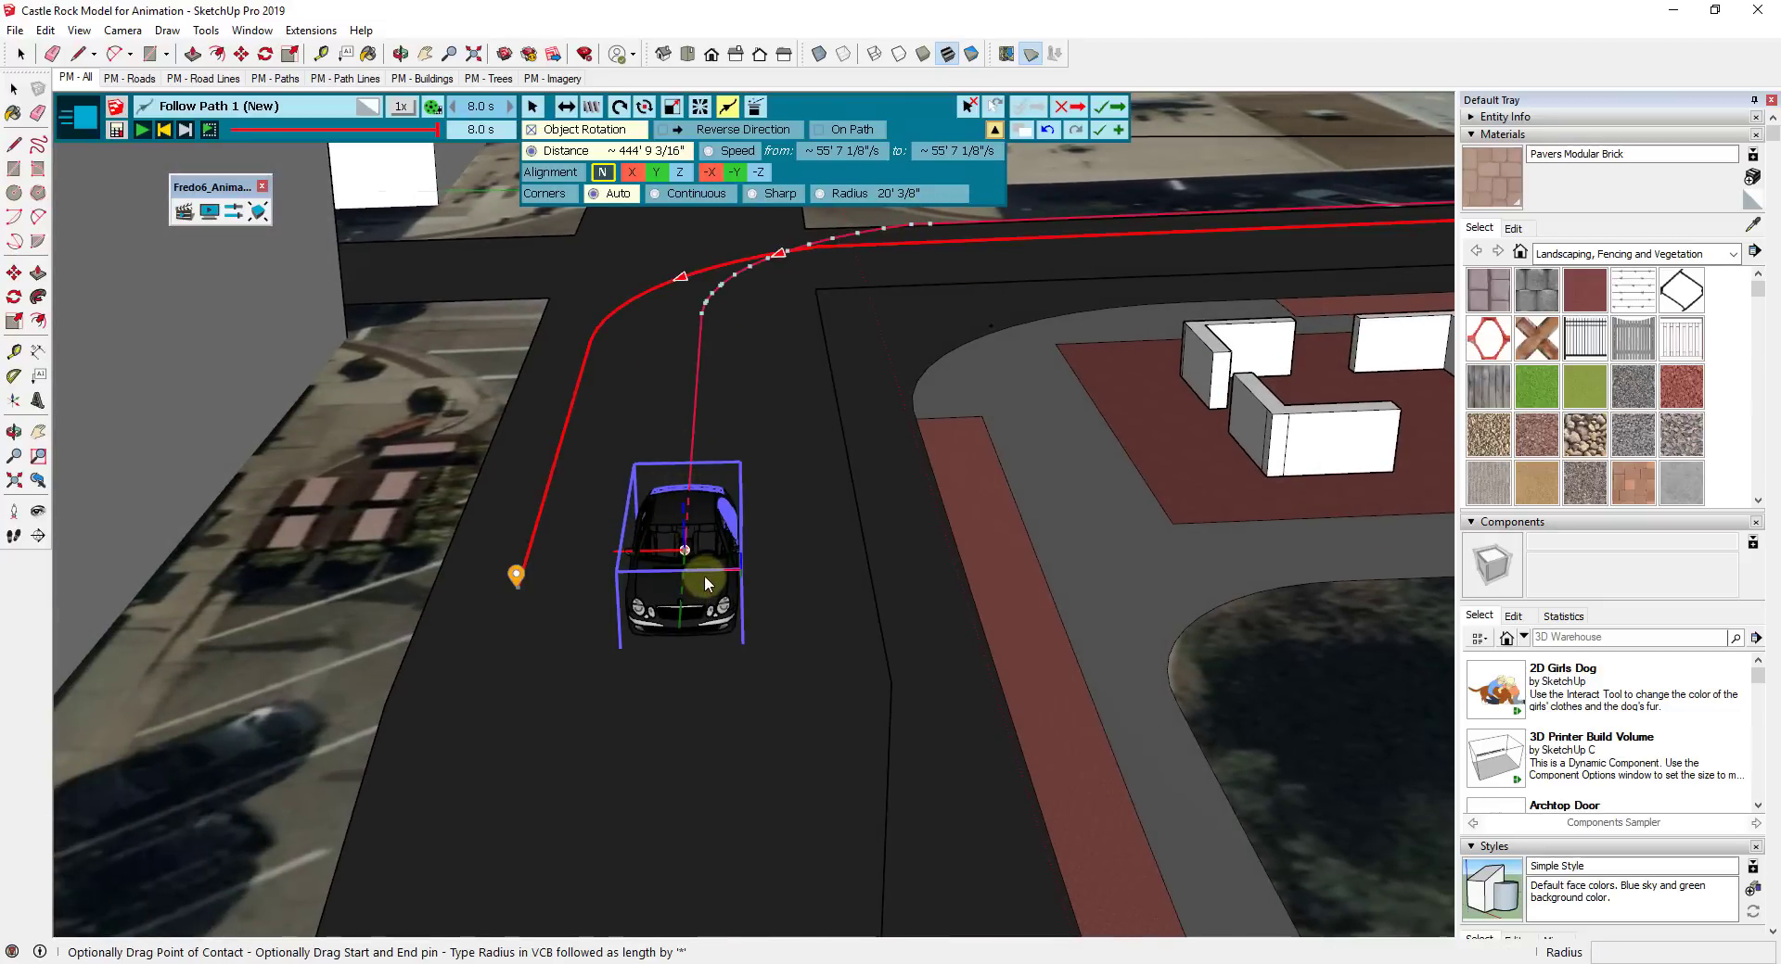
scroll(704, 575, down, 5)
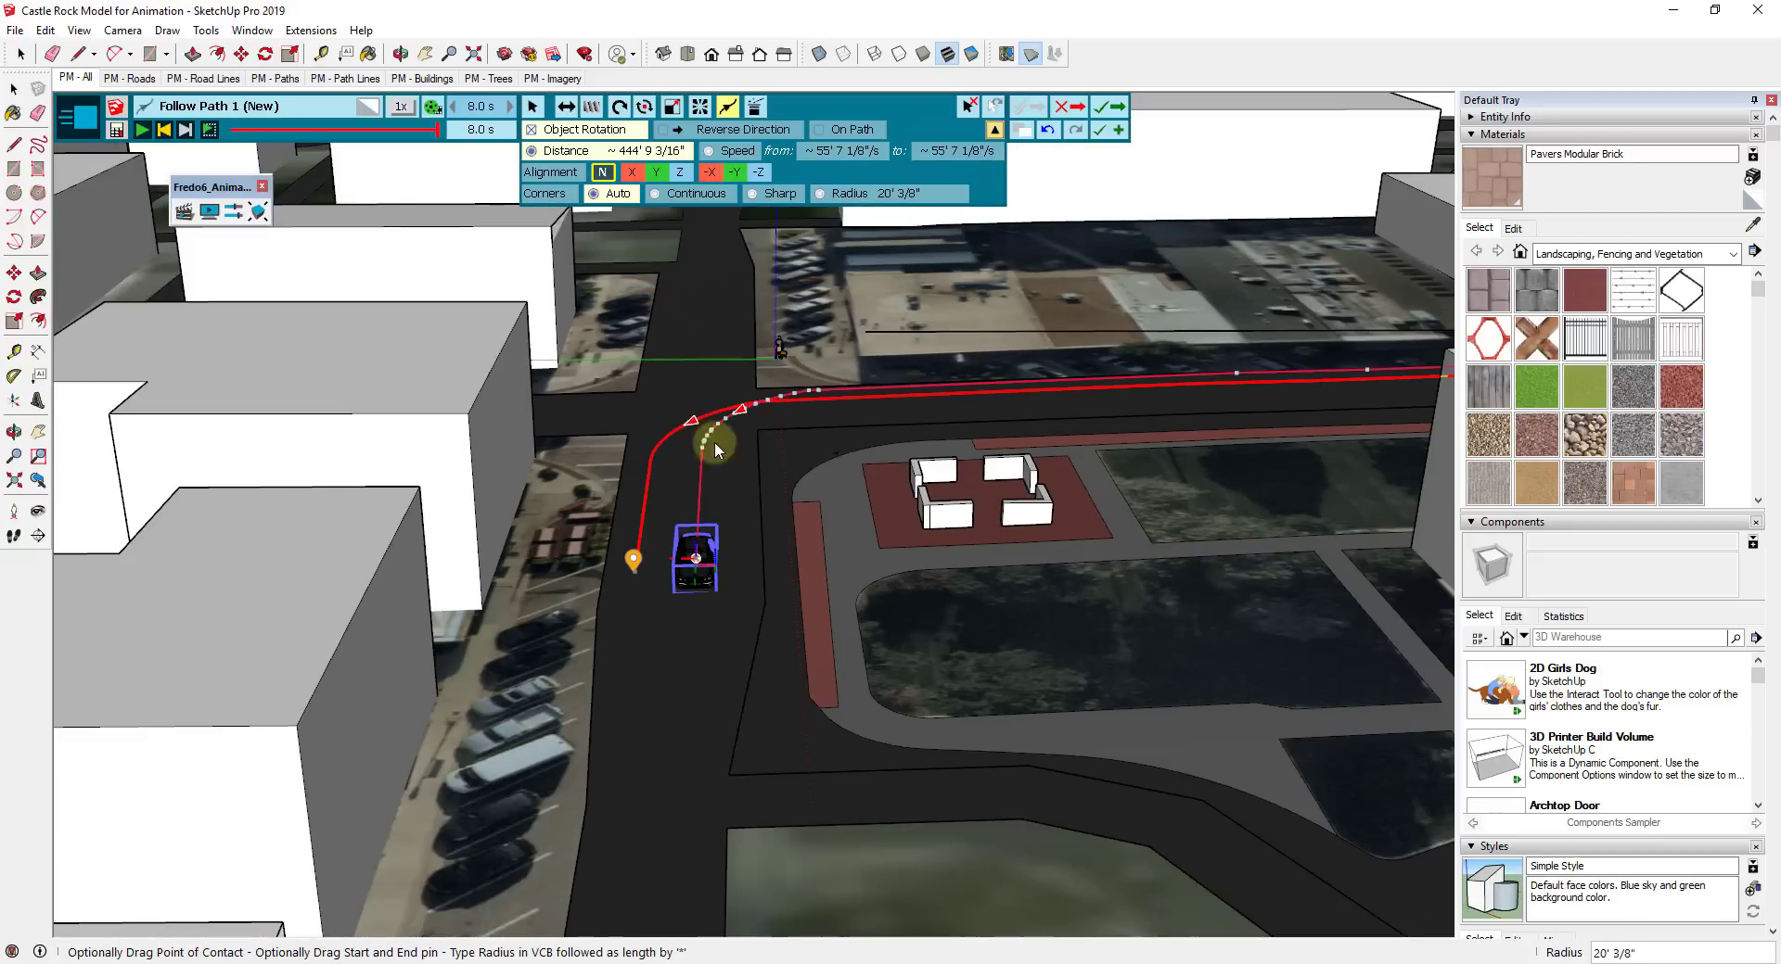
click(818, 129)
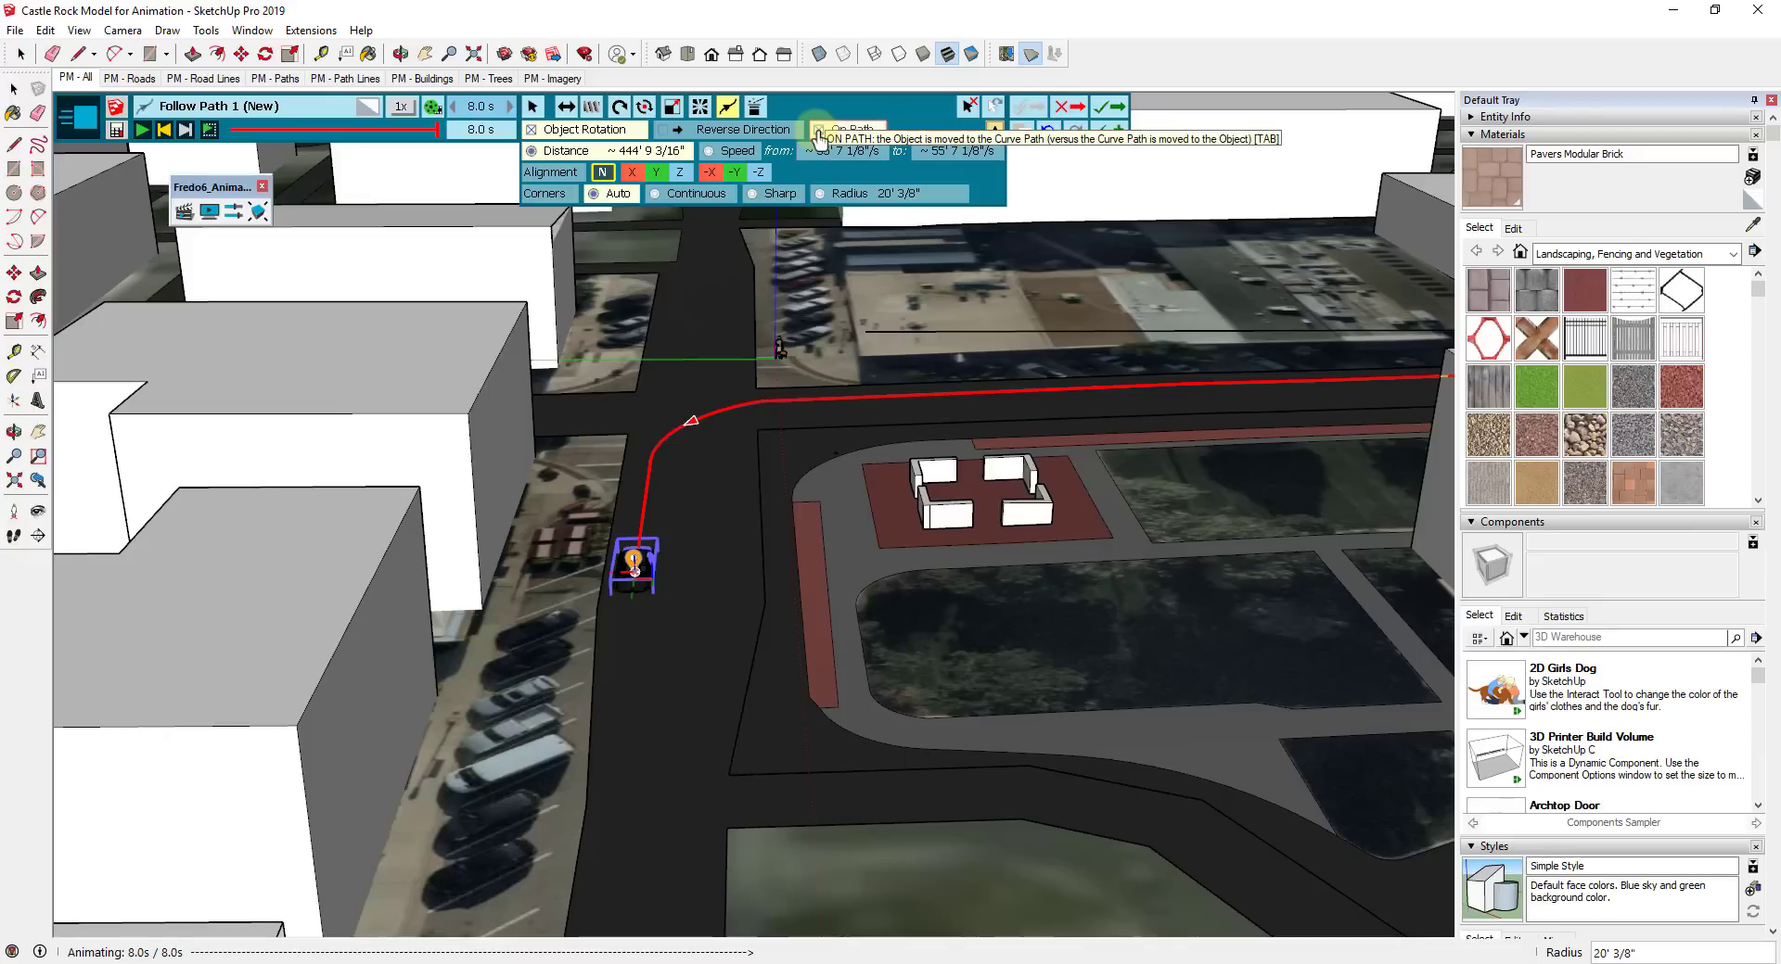
click(414, 131)
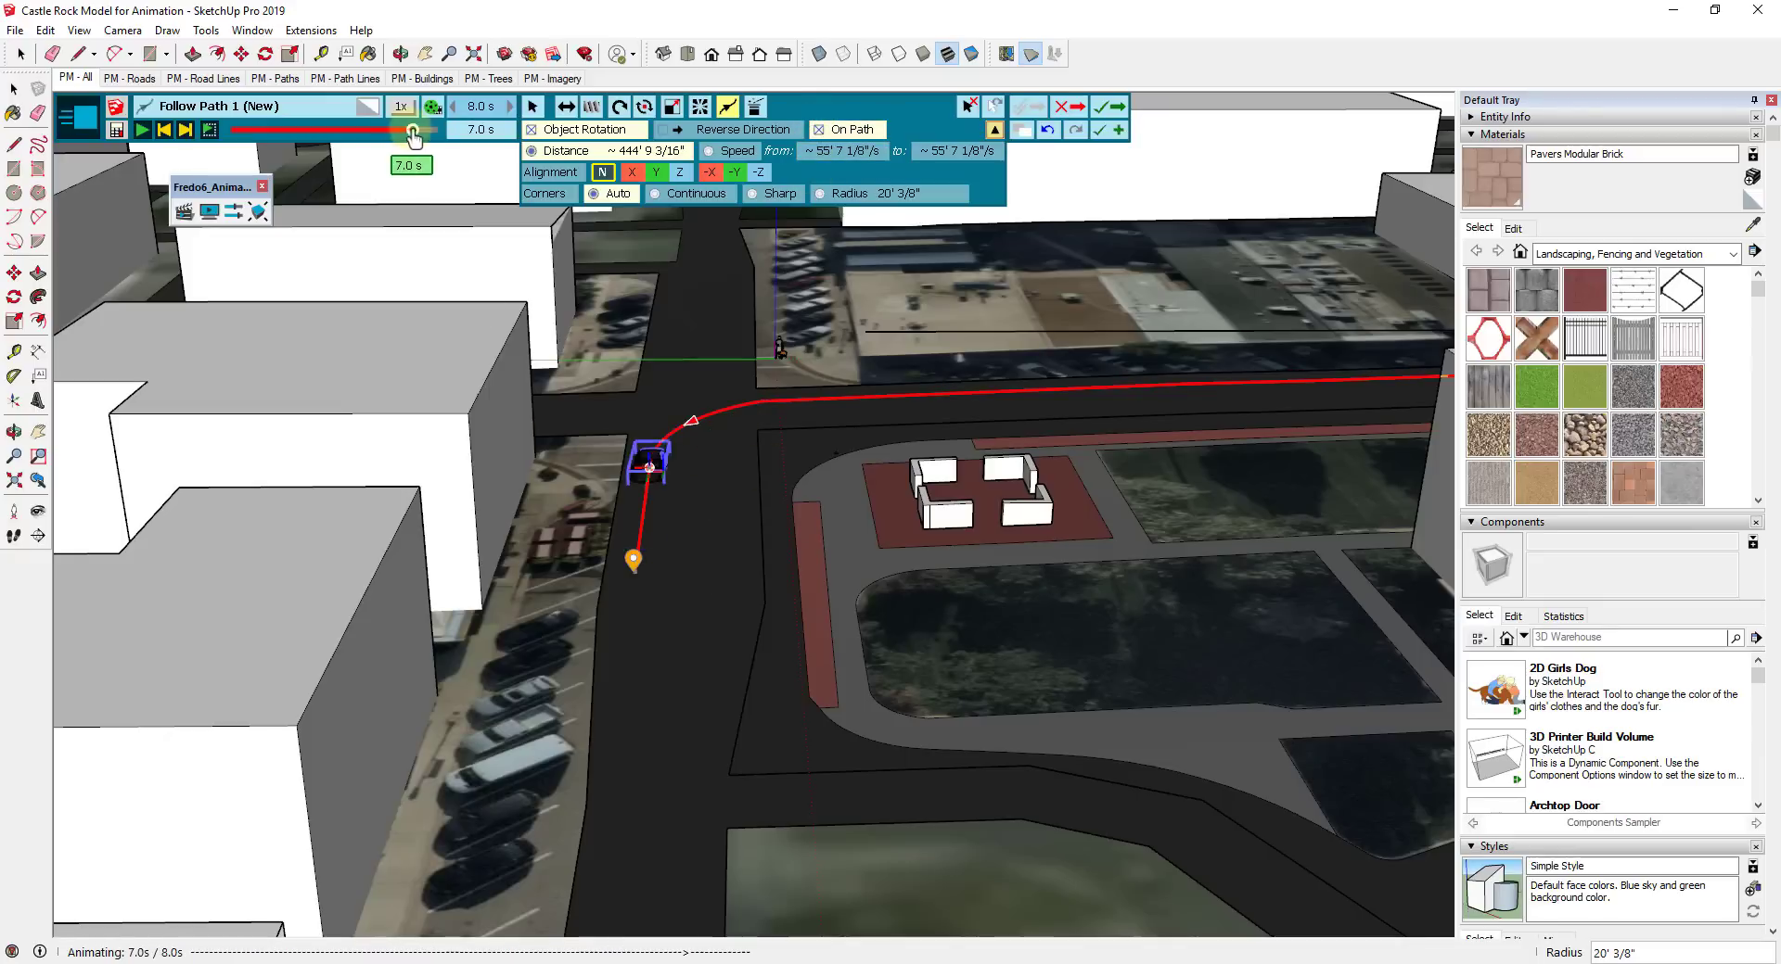
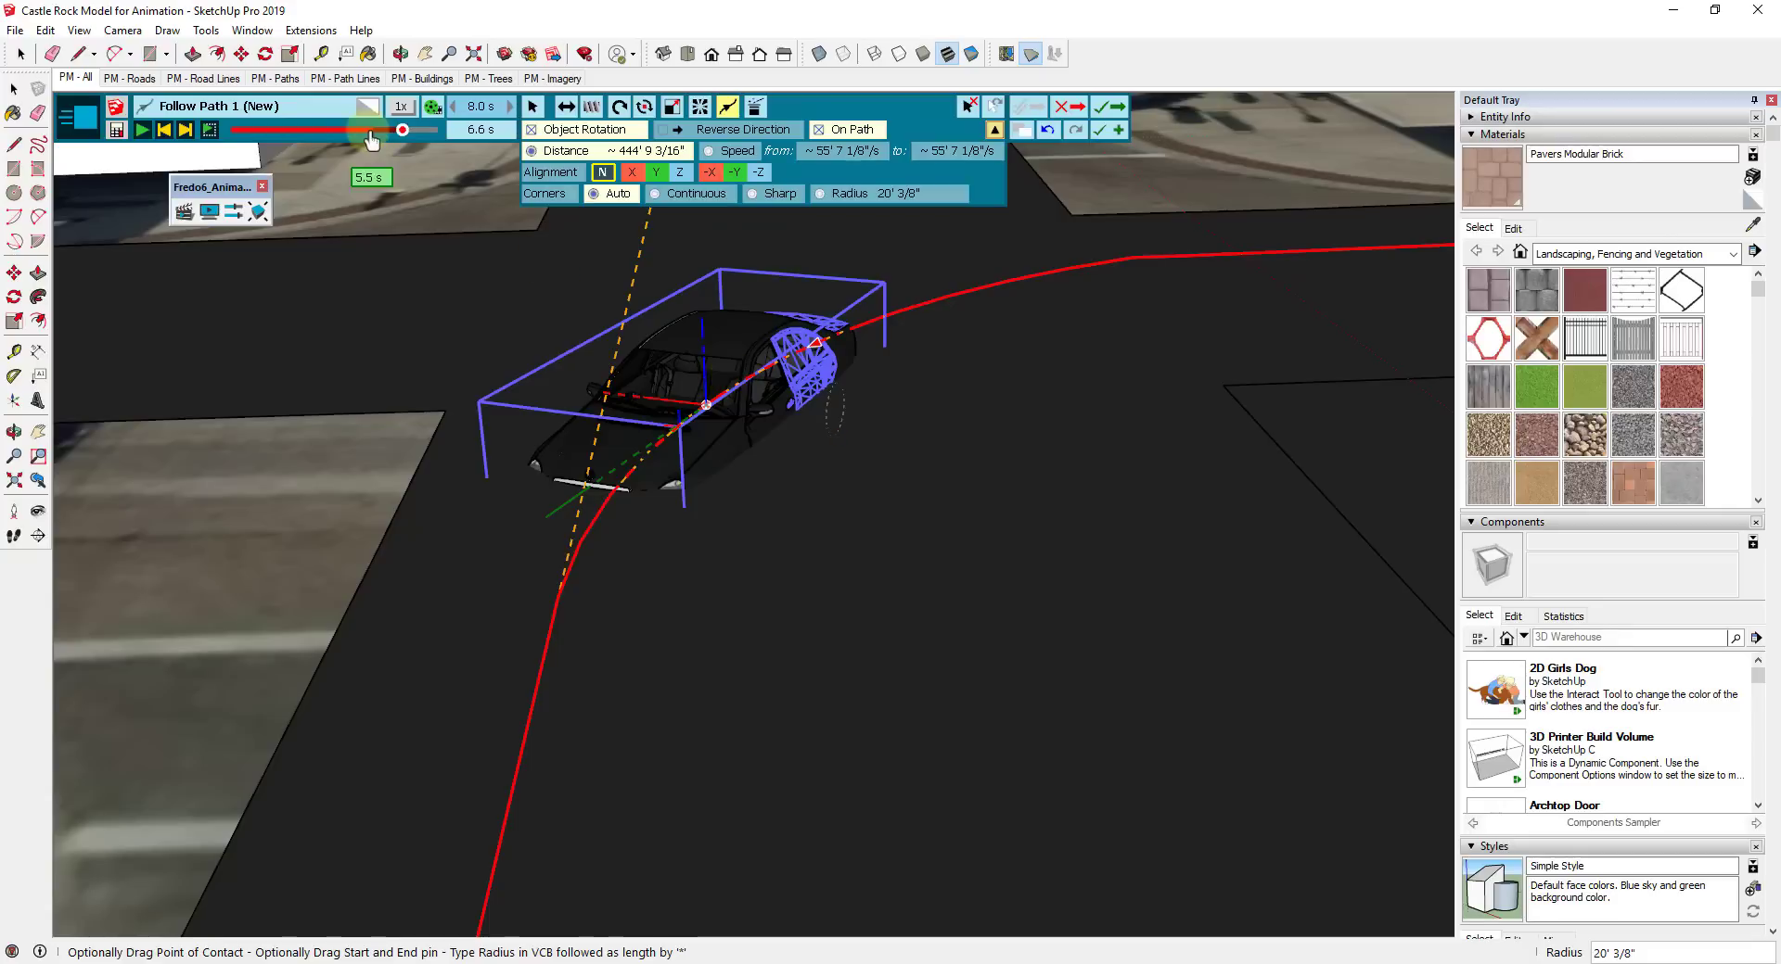
Return the movement to 0.0 s and bring the car at the path's start pin into close view.
drag(402, 136, 230, 135)
middle_drag(354, 571, 182, 427)
scroll(154, 414, down, 6)
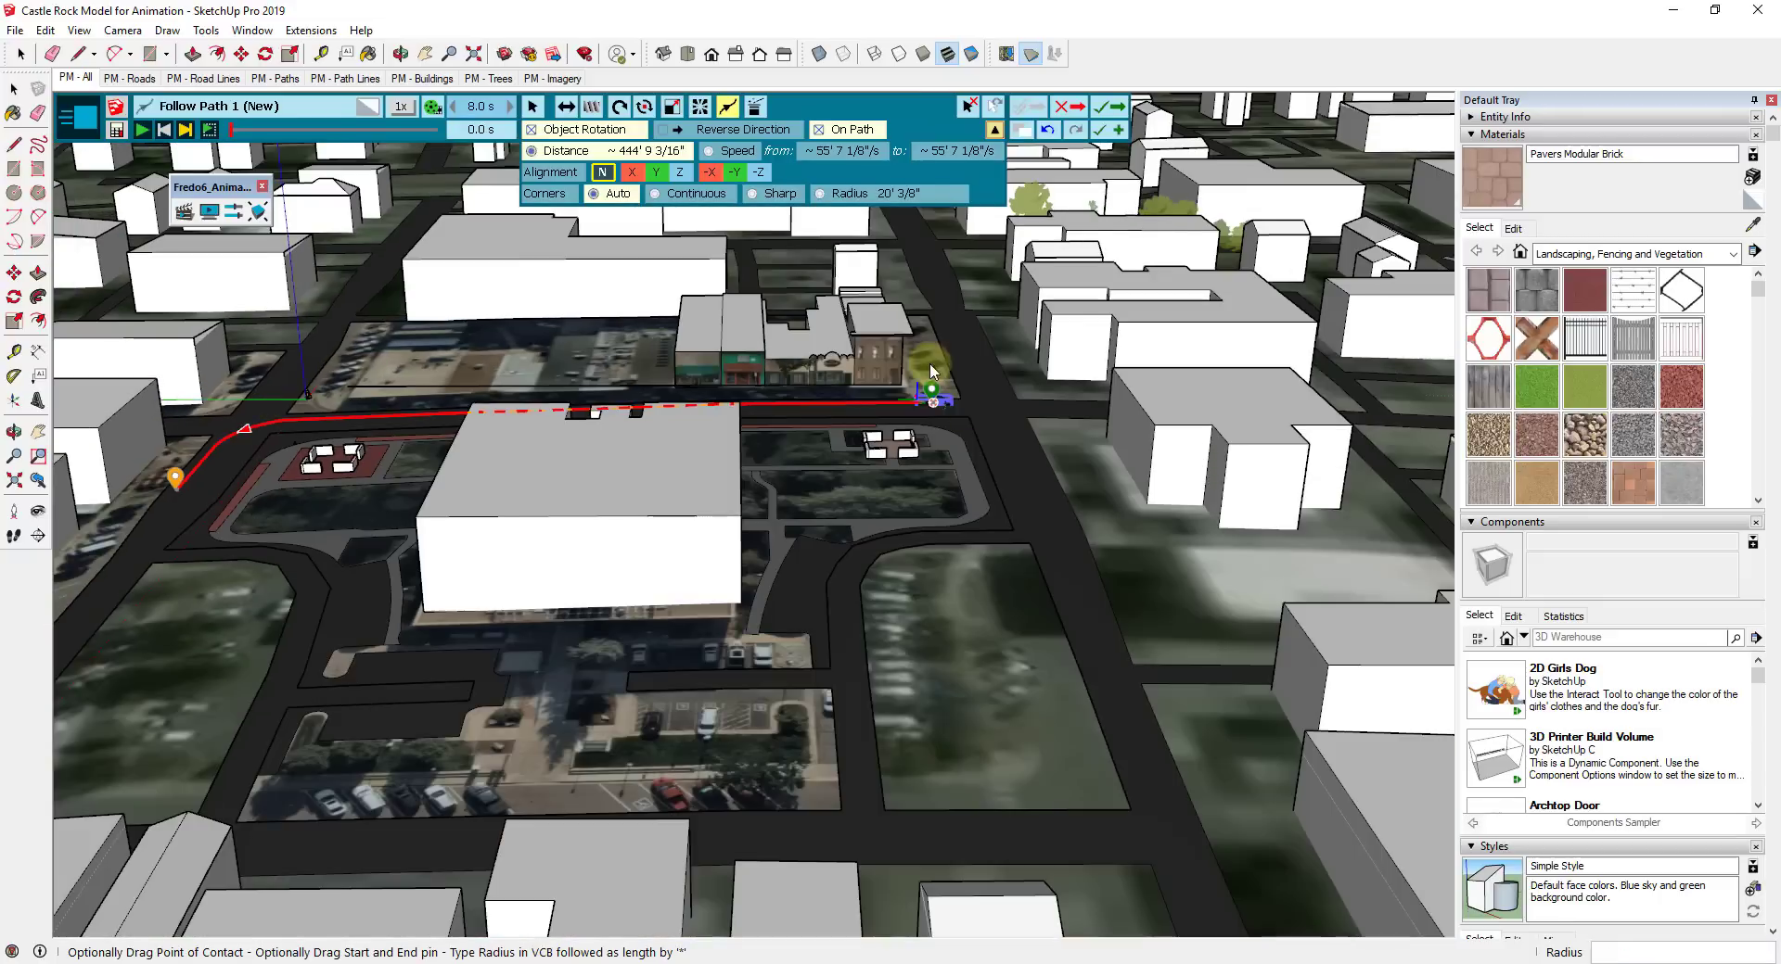
scroll(940, 436, up, 6)
scroll(971, 425, up, 8)
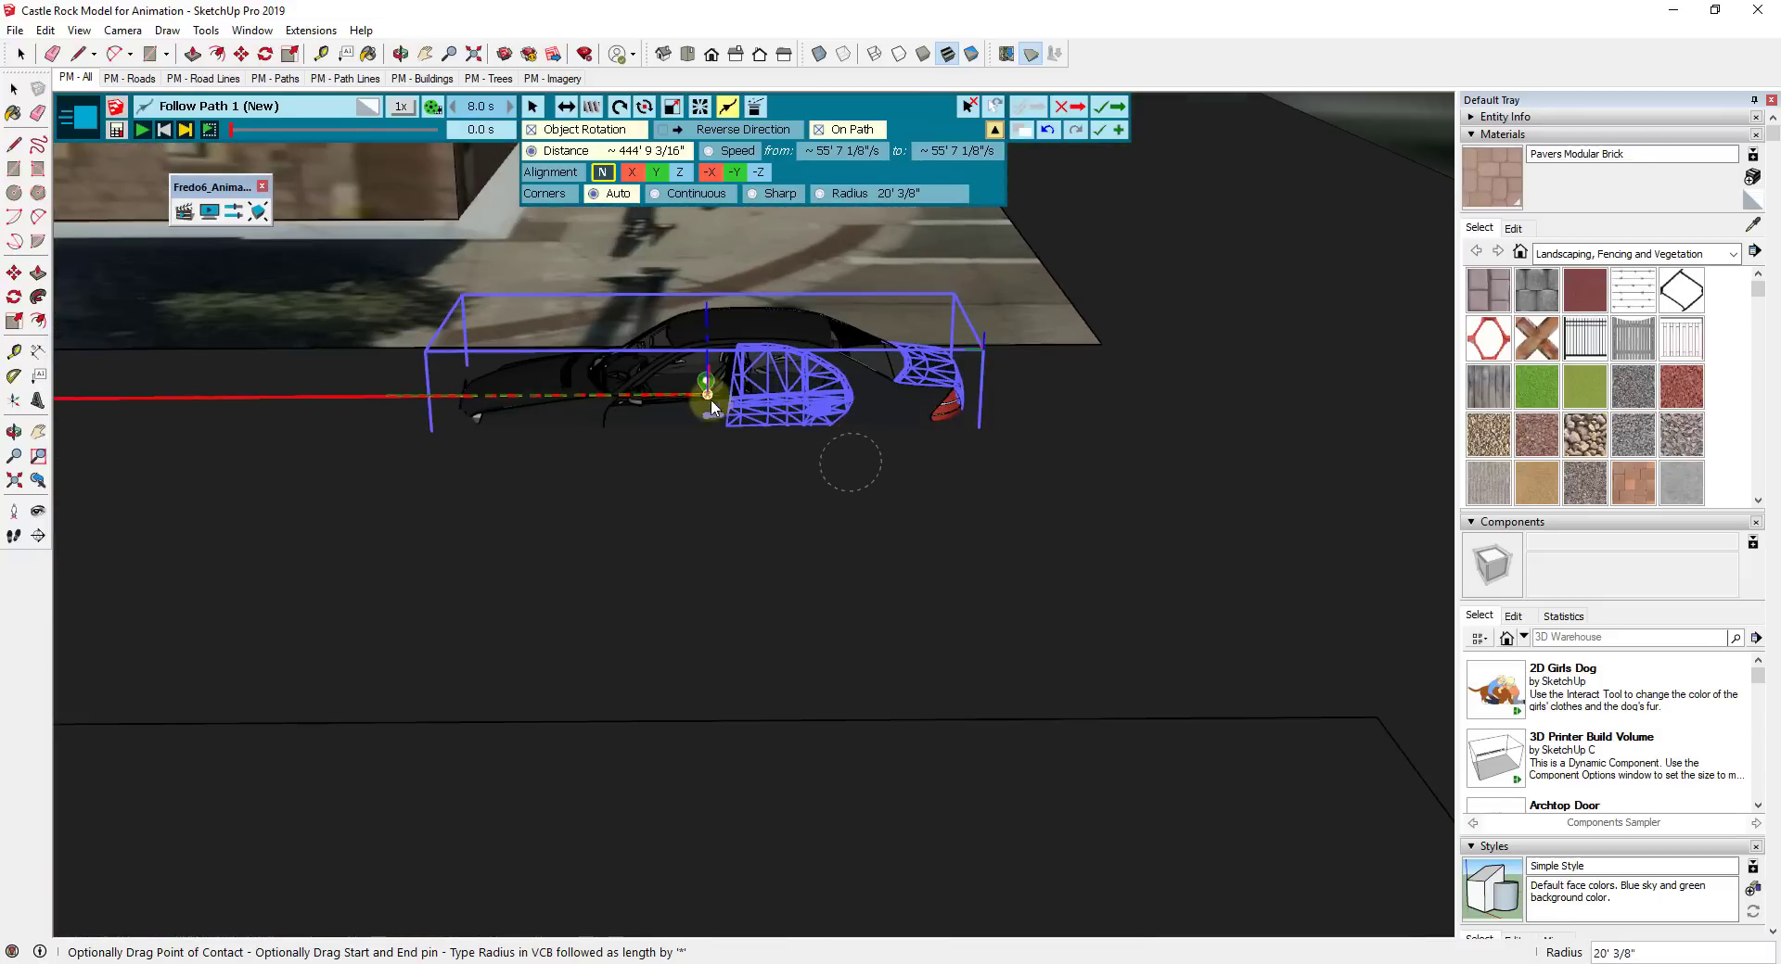
Relocate the car's point of contact from its center to a bottom rear corner of its bounding box.
middle_drag(712, 408, 627, 484)
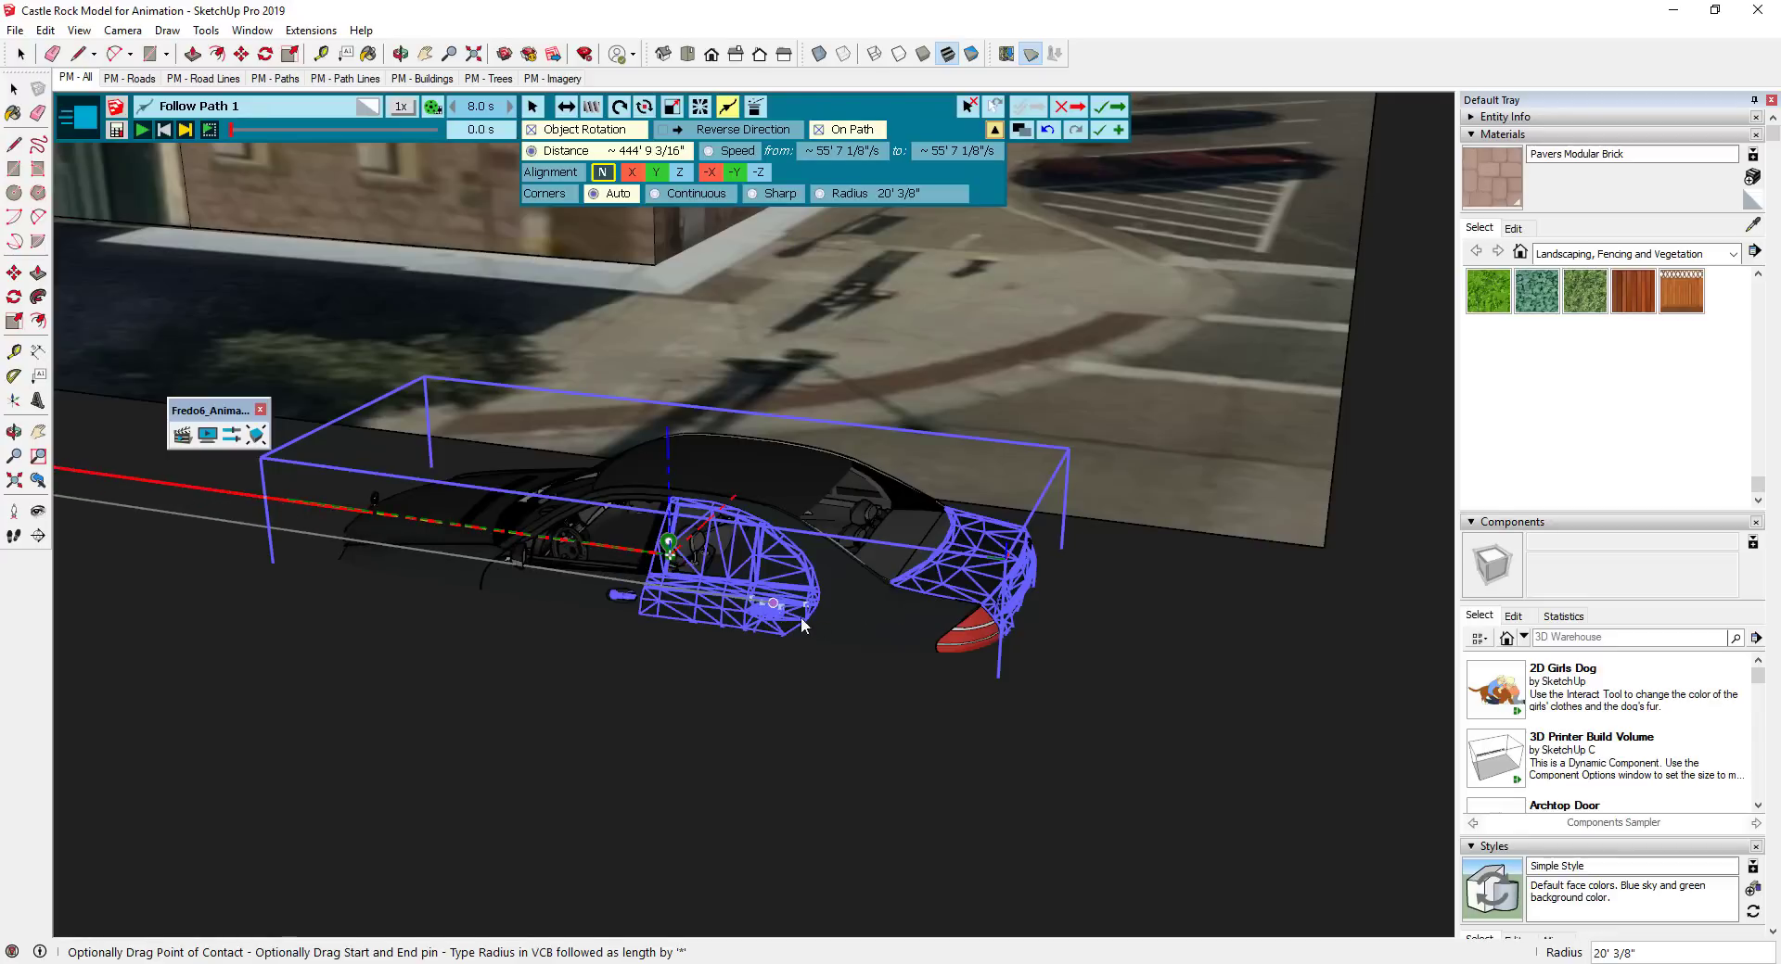
middle_drag(906, 664, 881, 425)
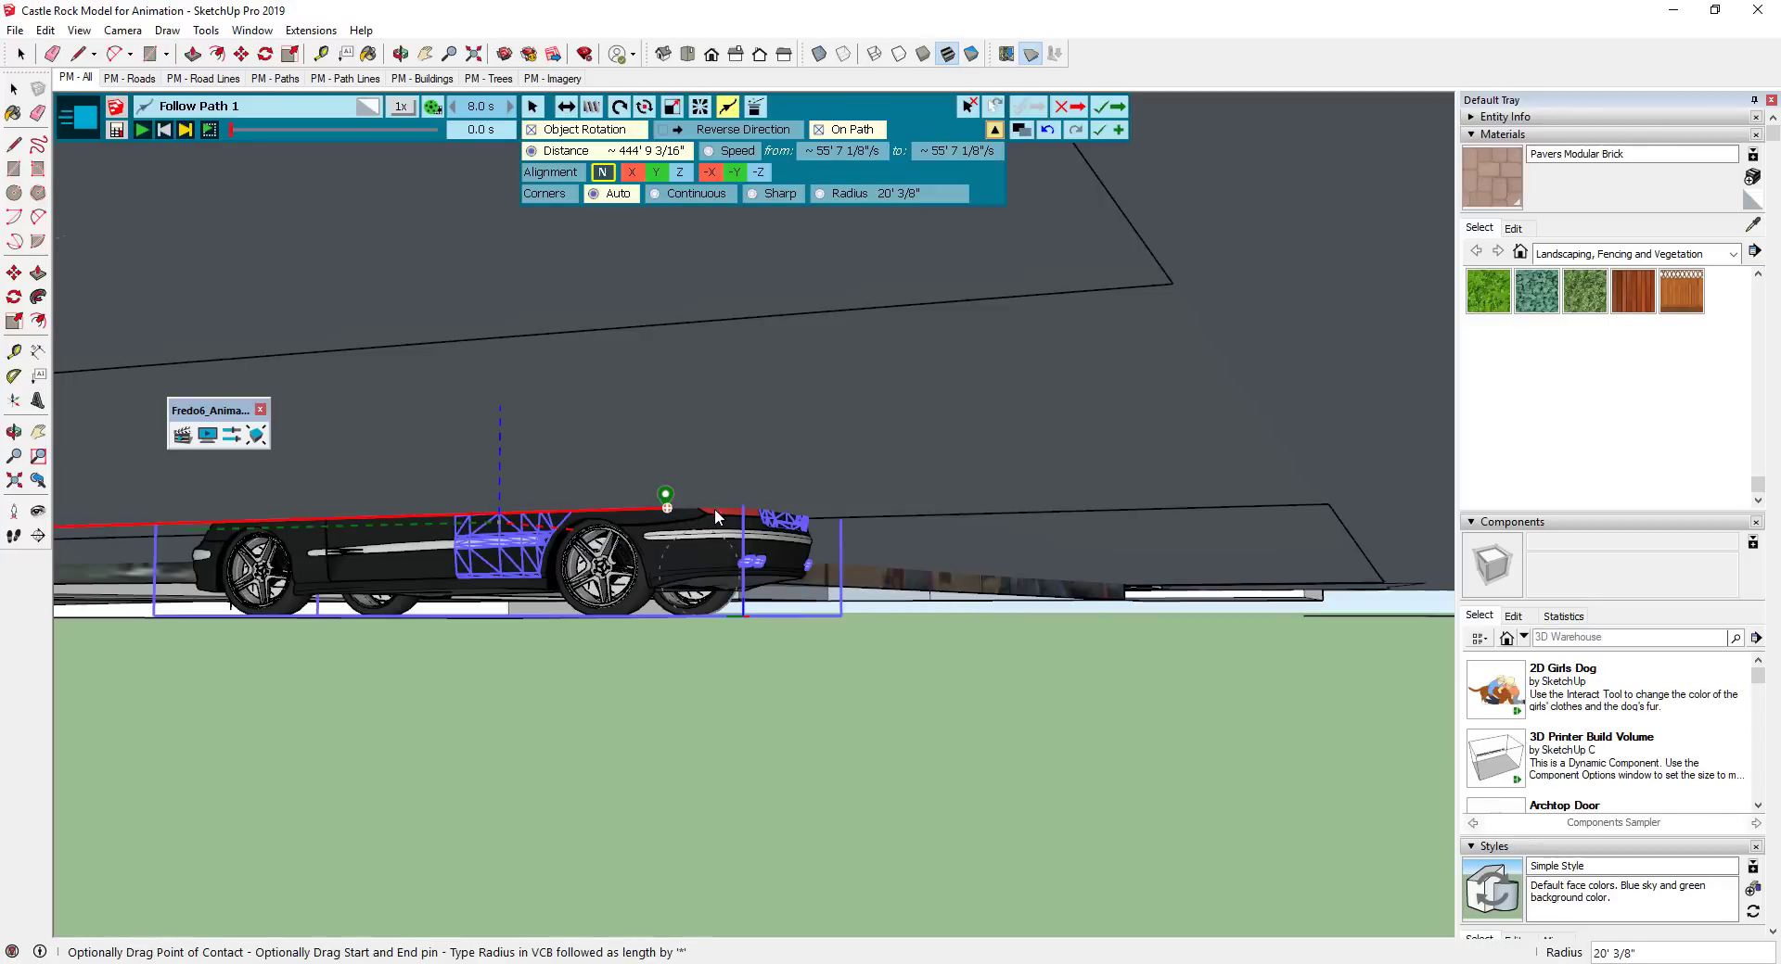
scroll(666, 509, up, 1)
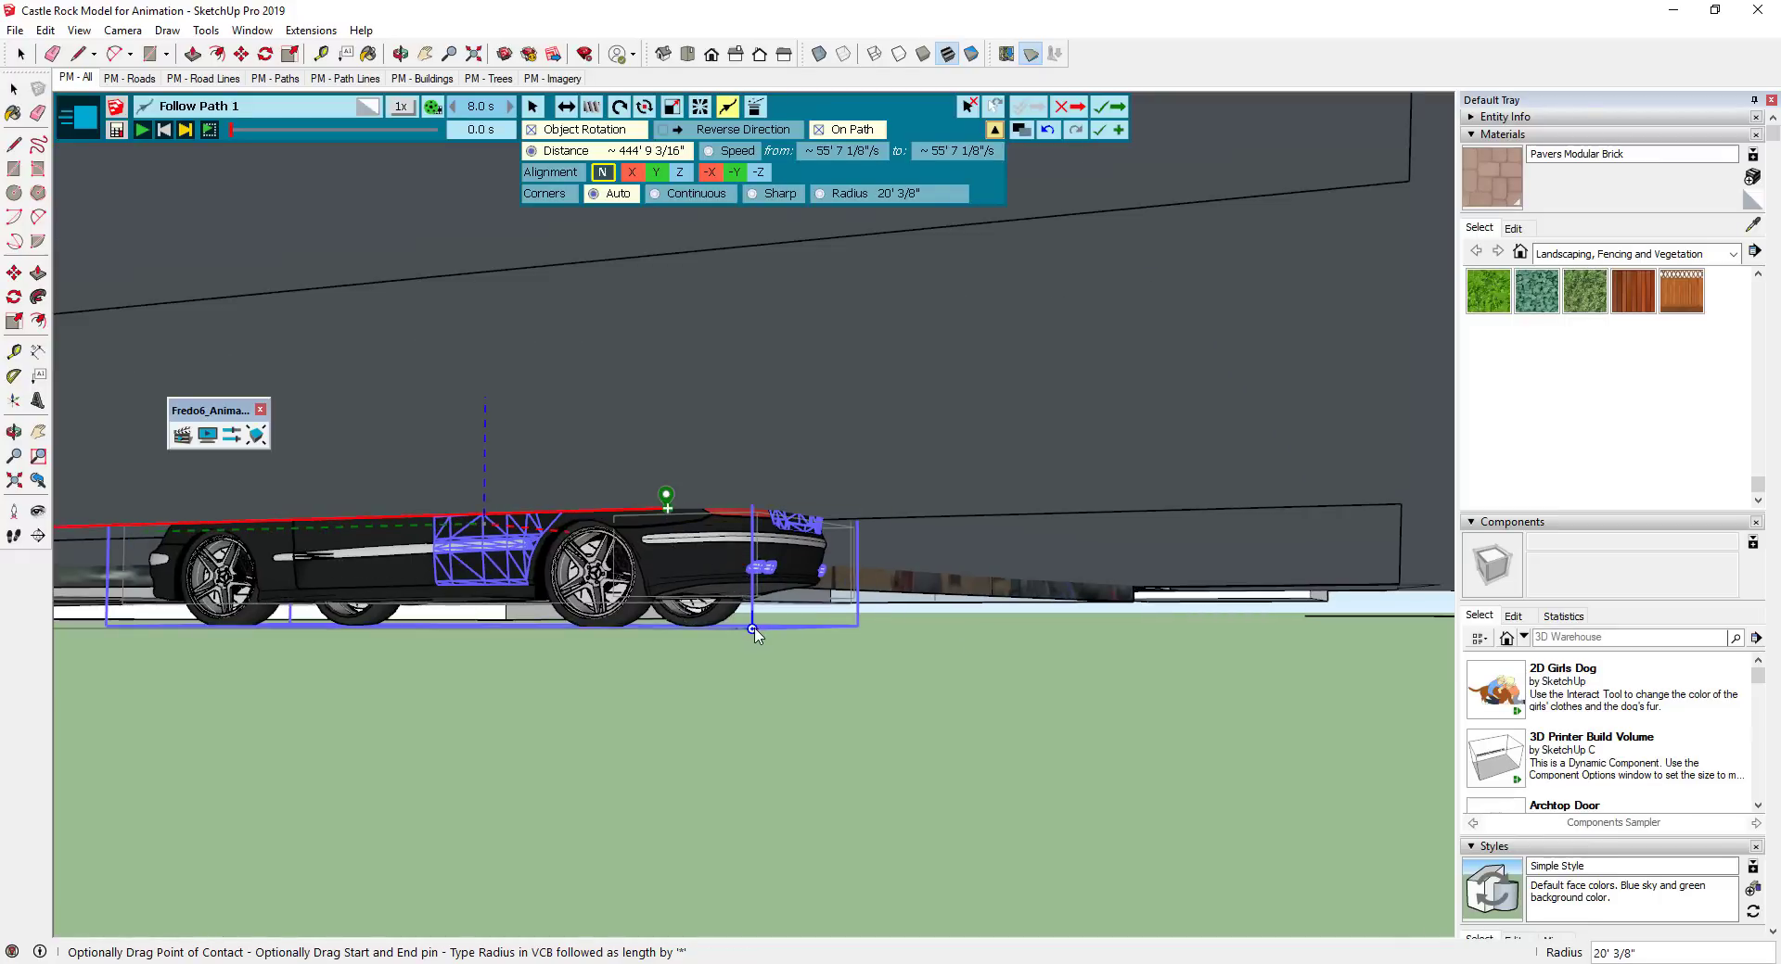
middle_drag(738, 482, 1002, 760)
middle_drag(782, 742, 473, 715)
scroll(497, 729, up, 2)
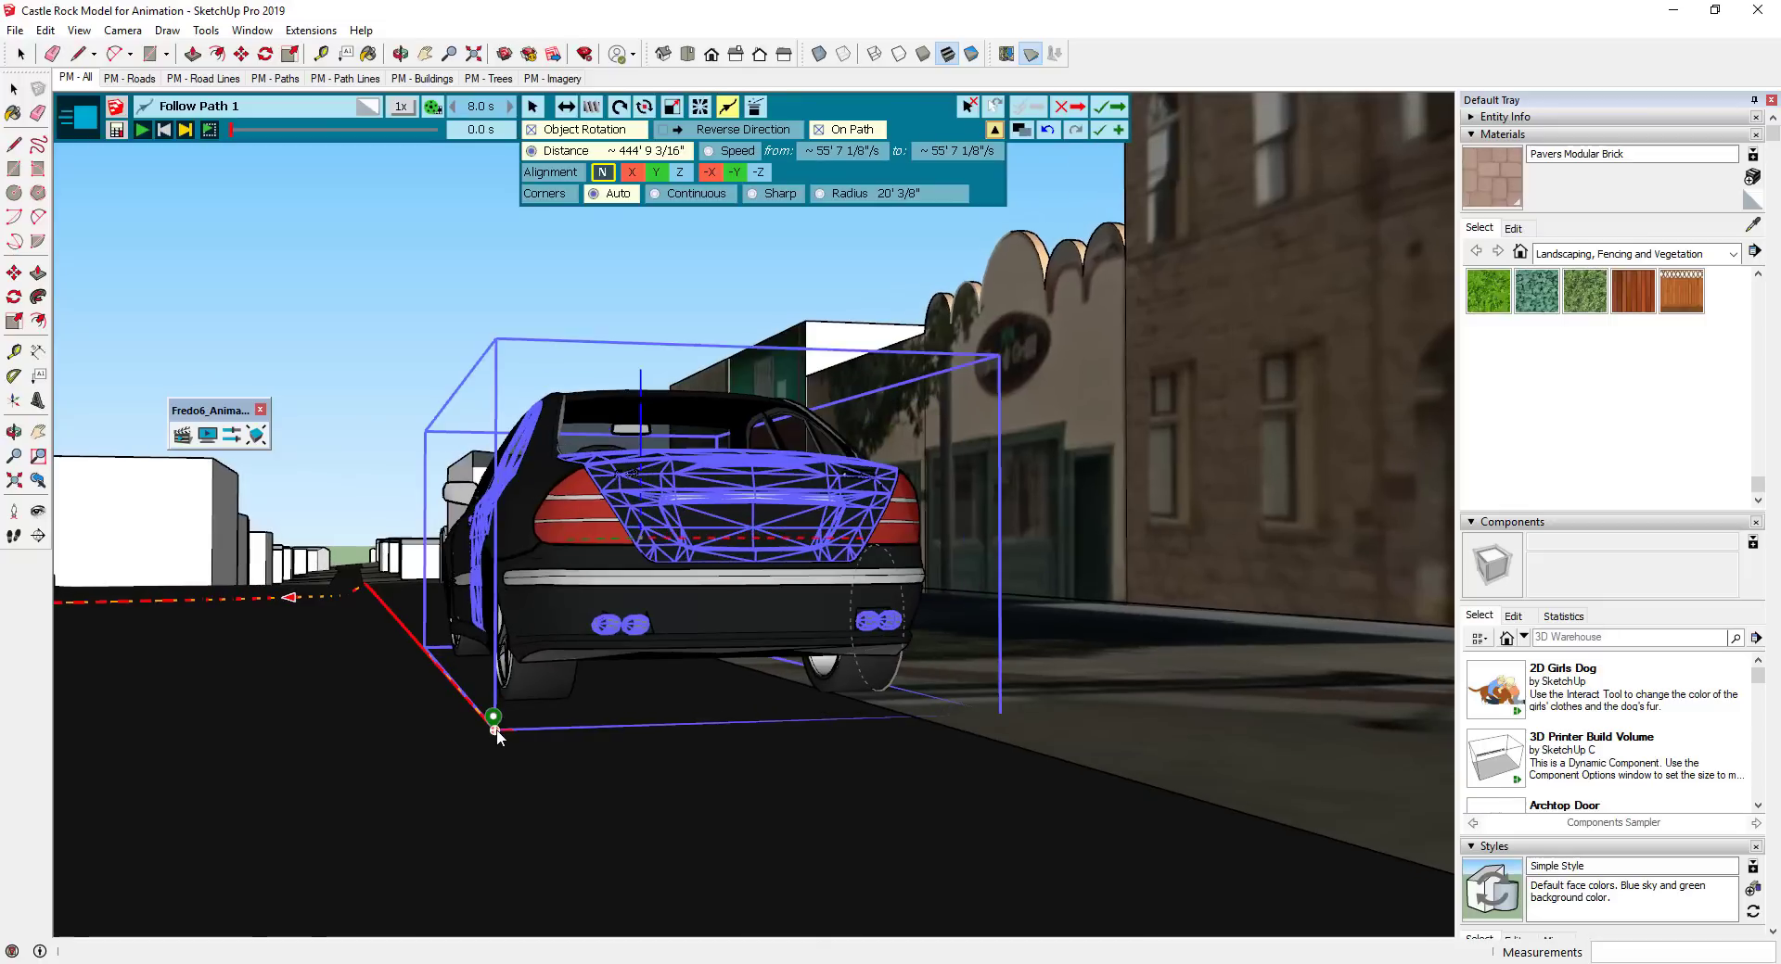
Shift the point of contact to the middle of the car's width at ground level, near the rear wheels.
click(733, 724)
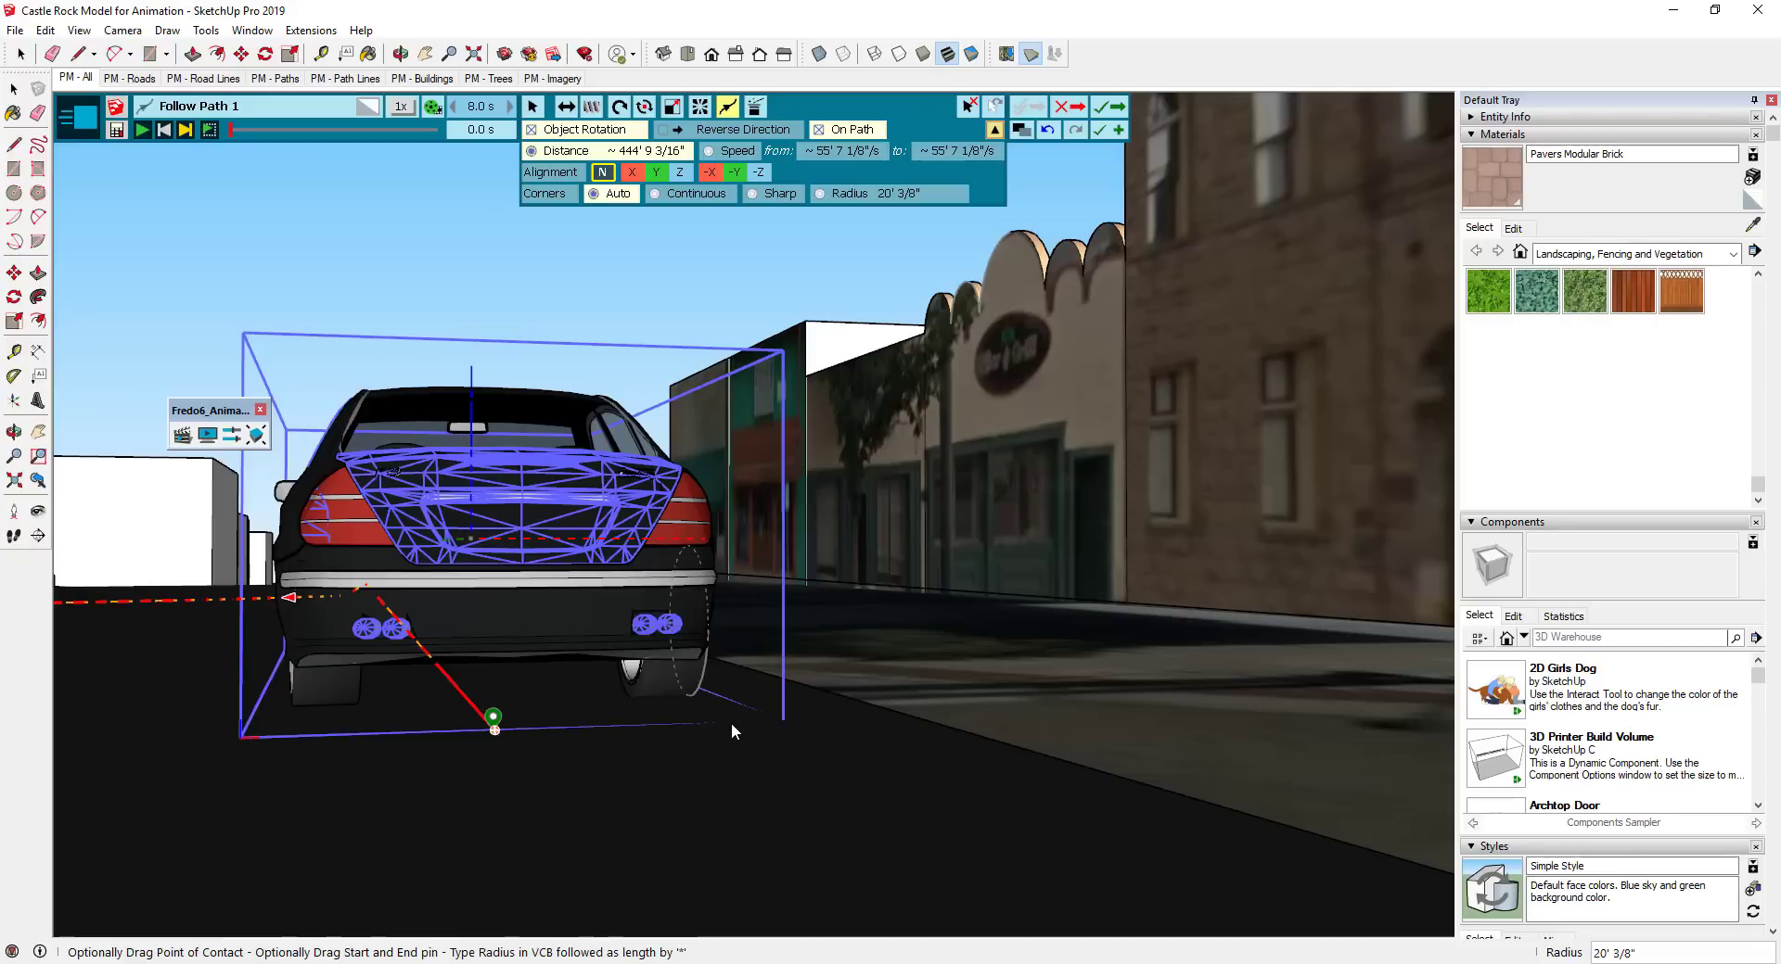
click(497, 728)
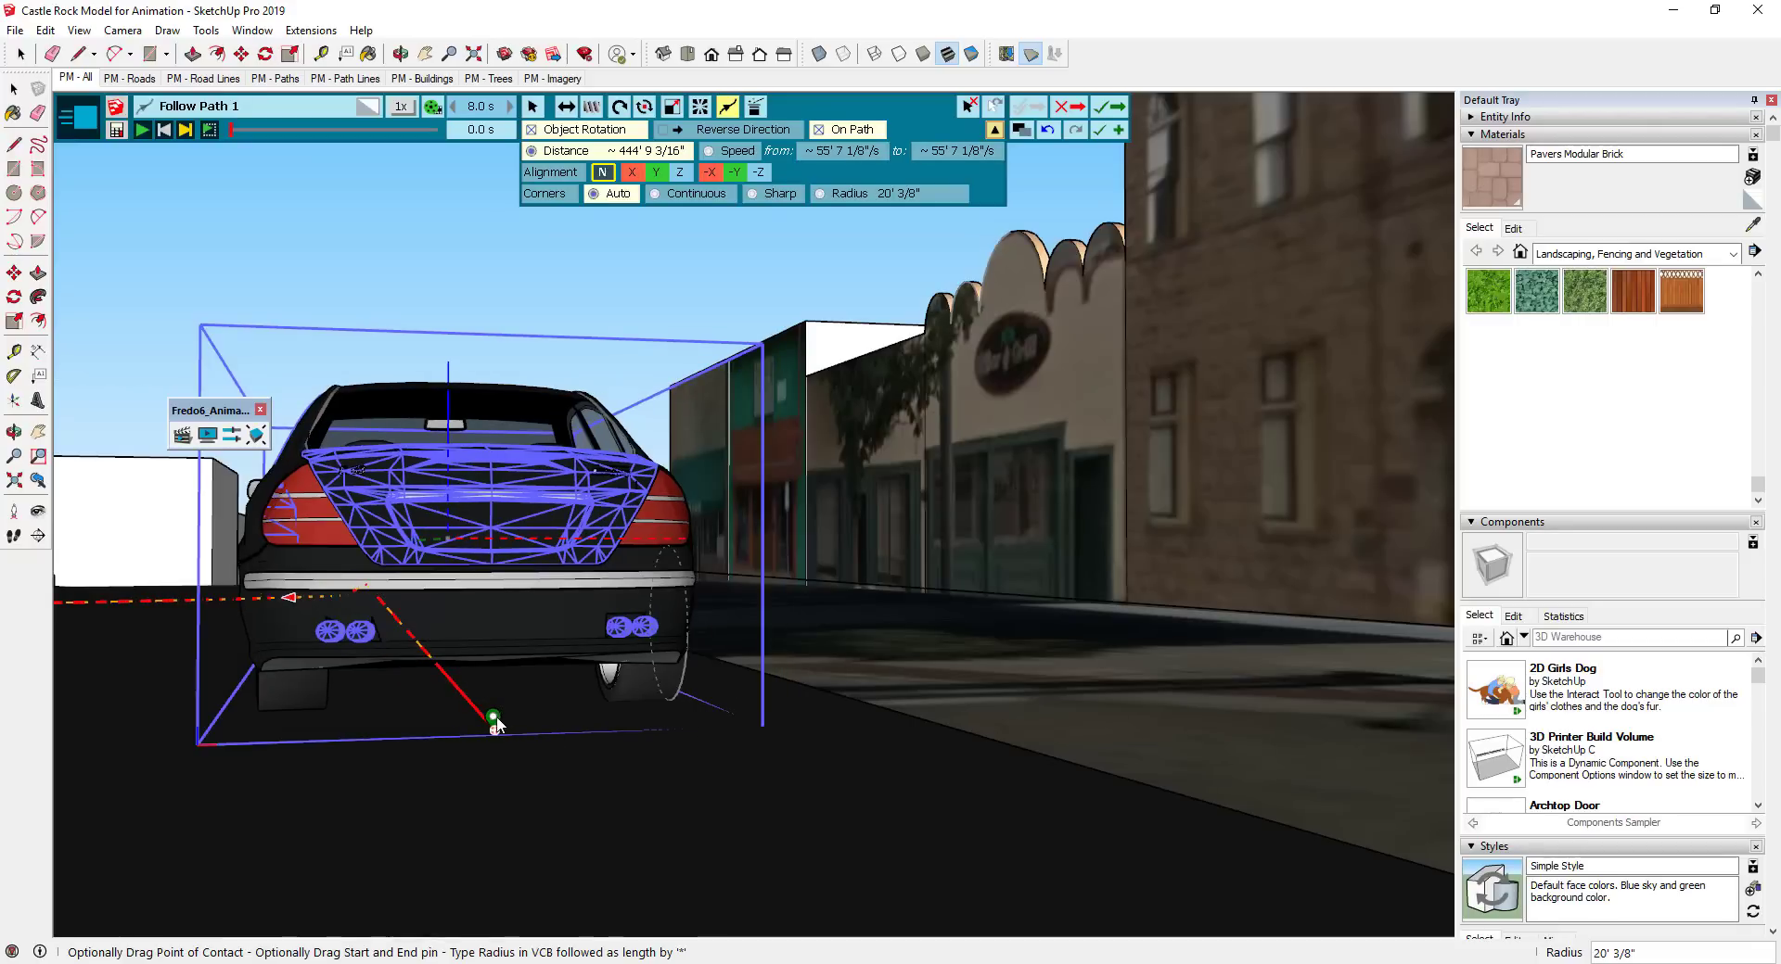
middle_drag(452, 694, 1011, 558)
scroll(1014, 557, down, 10)
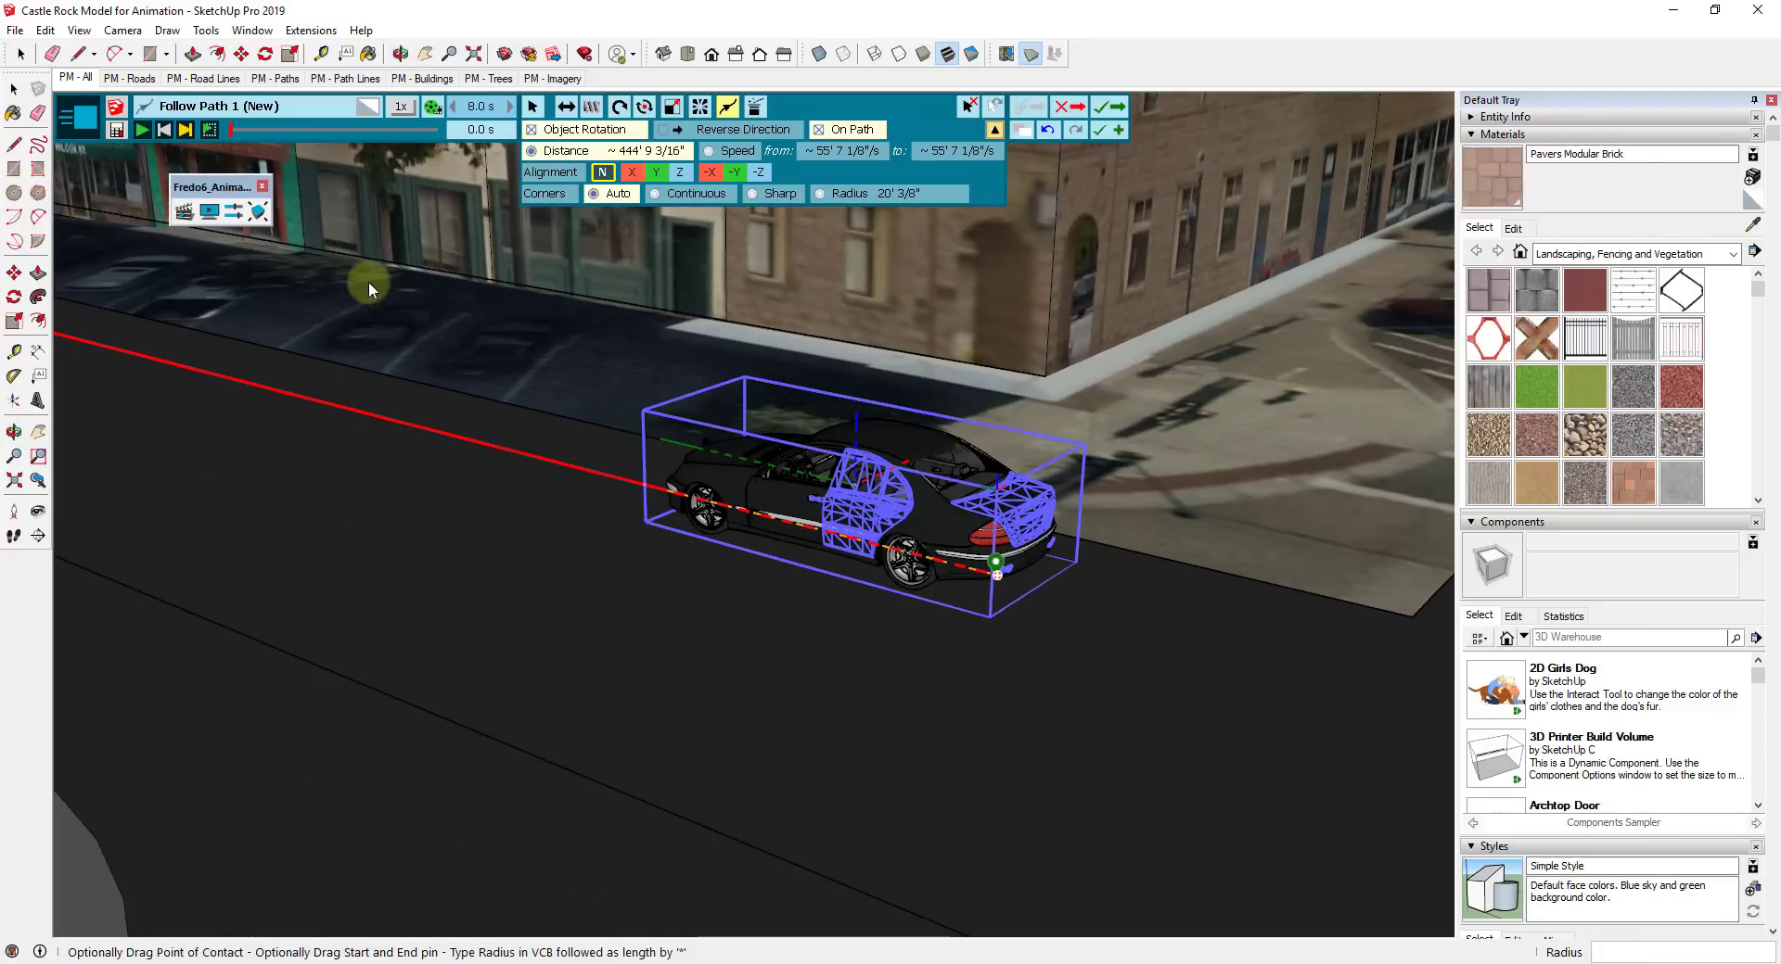
Preview the car at 1.2 s, and play the movement along the main street, stopping it before the corner.
drag(253, 133, 264, 132)
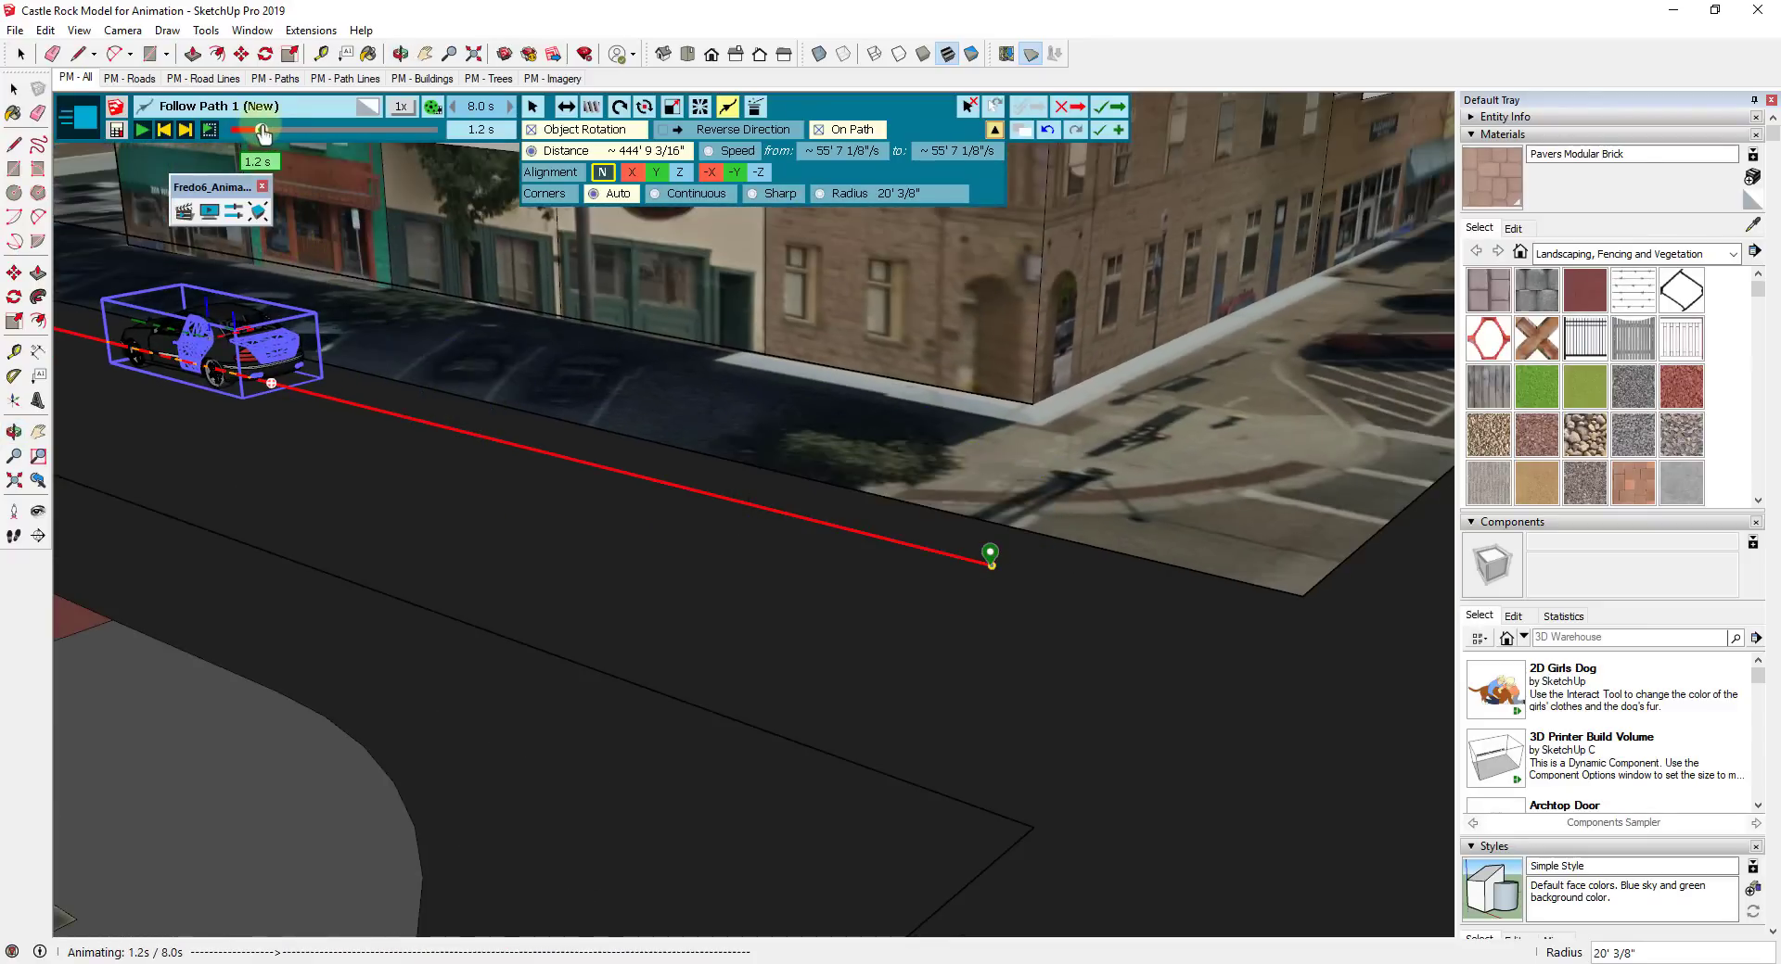
middle_drag(1054, 558, 1298, 608)
scroll(1316, 614, down, 5)
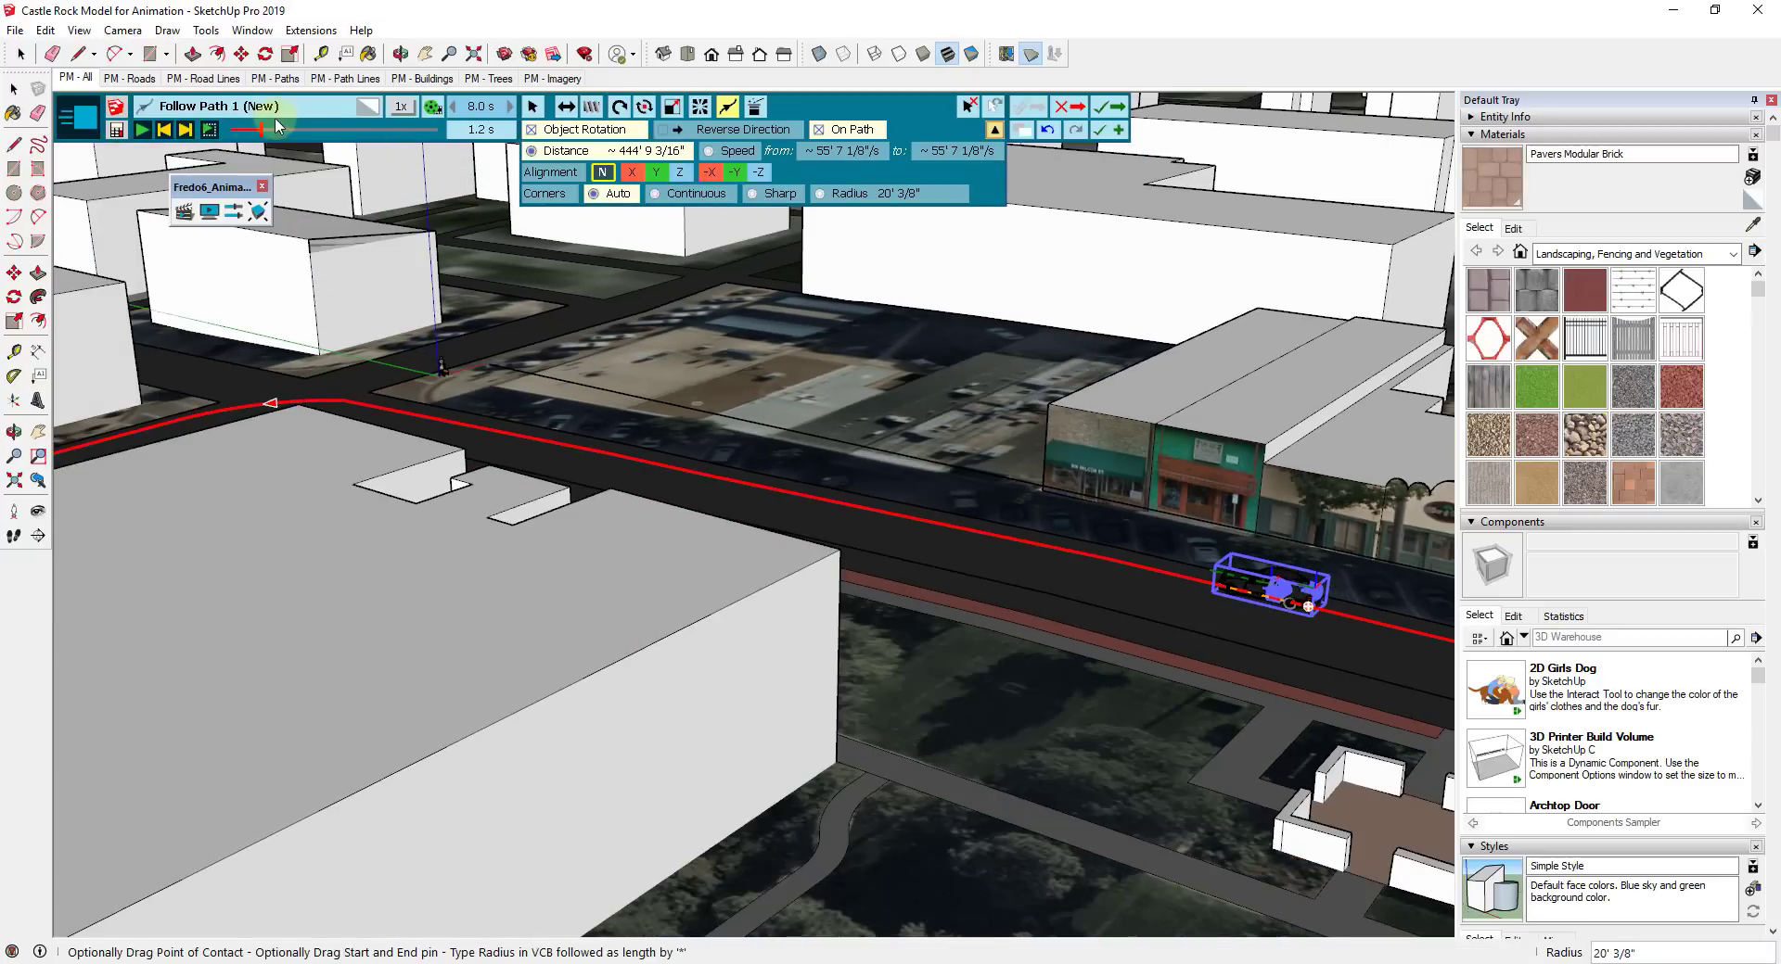
click(141, 133)
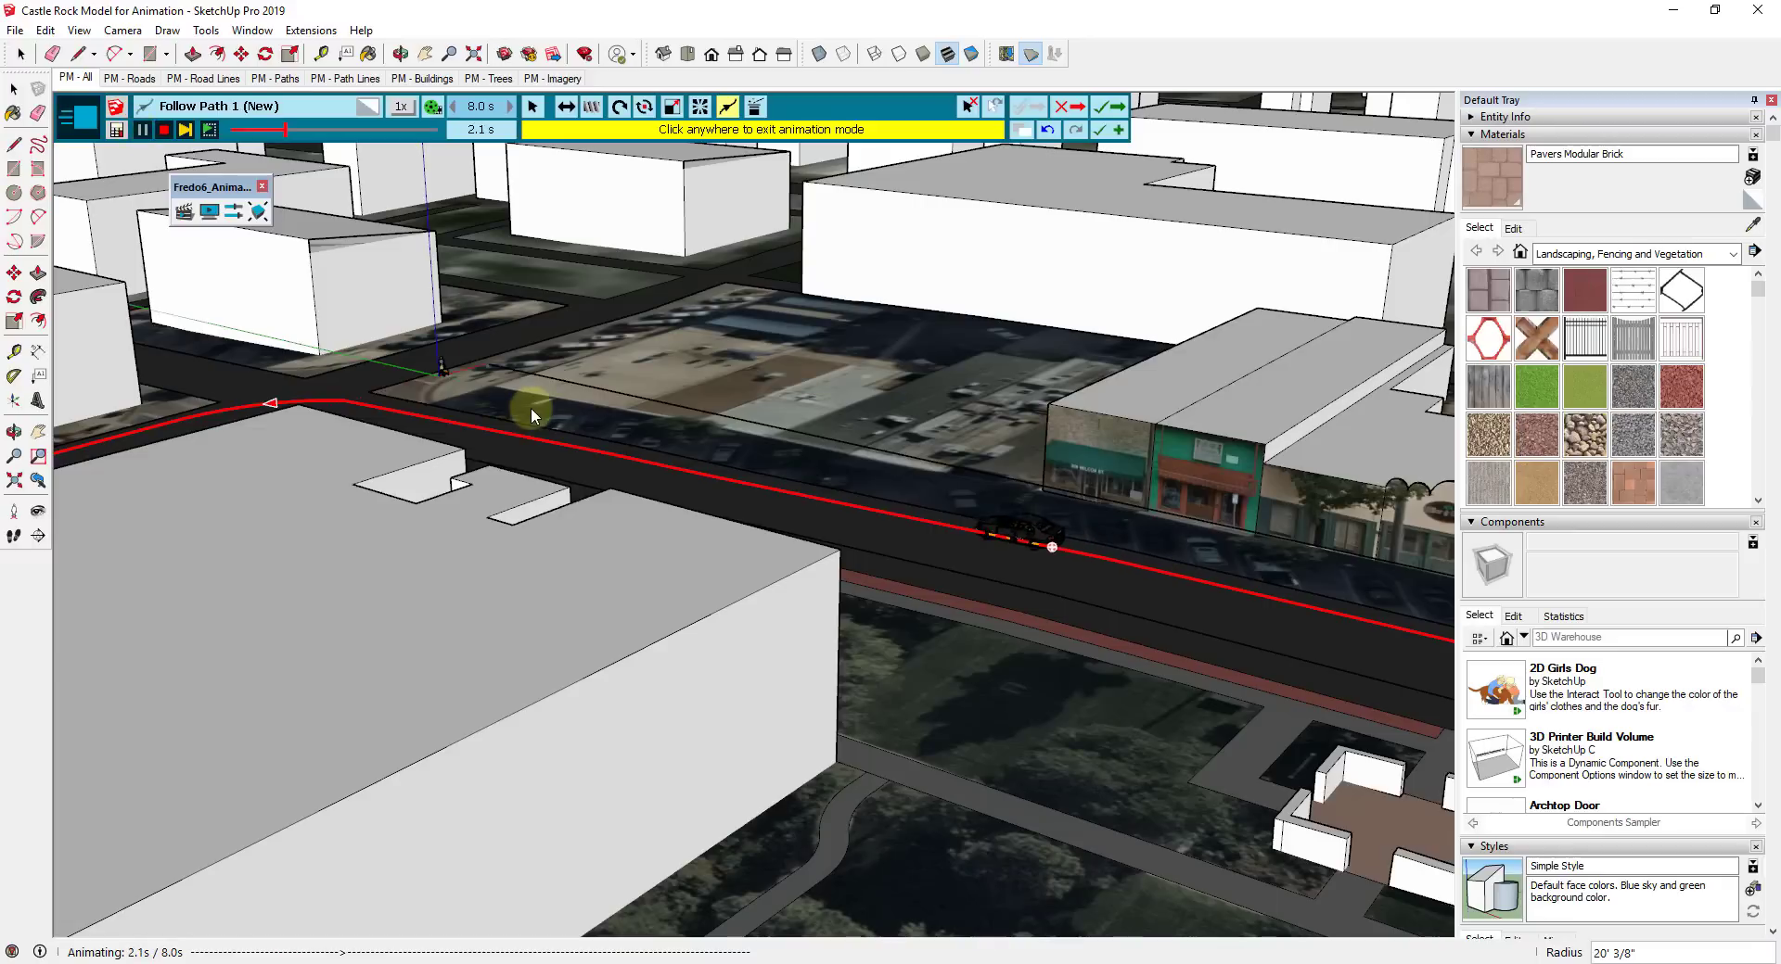
click(165, 136)
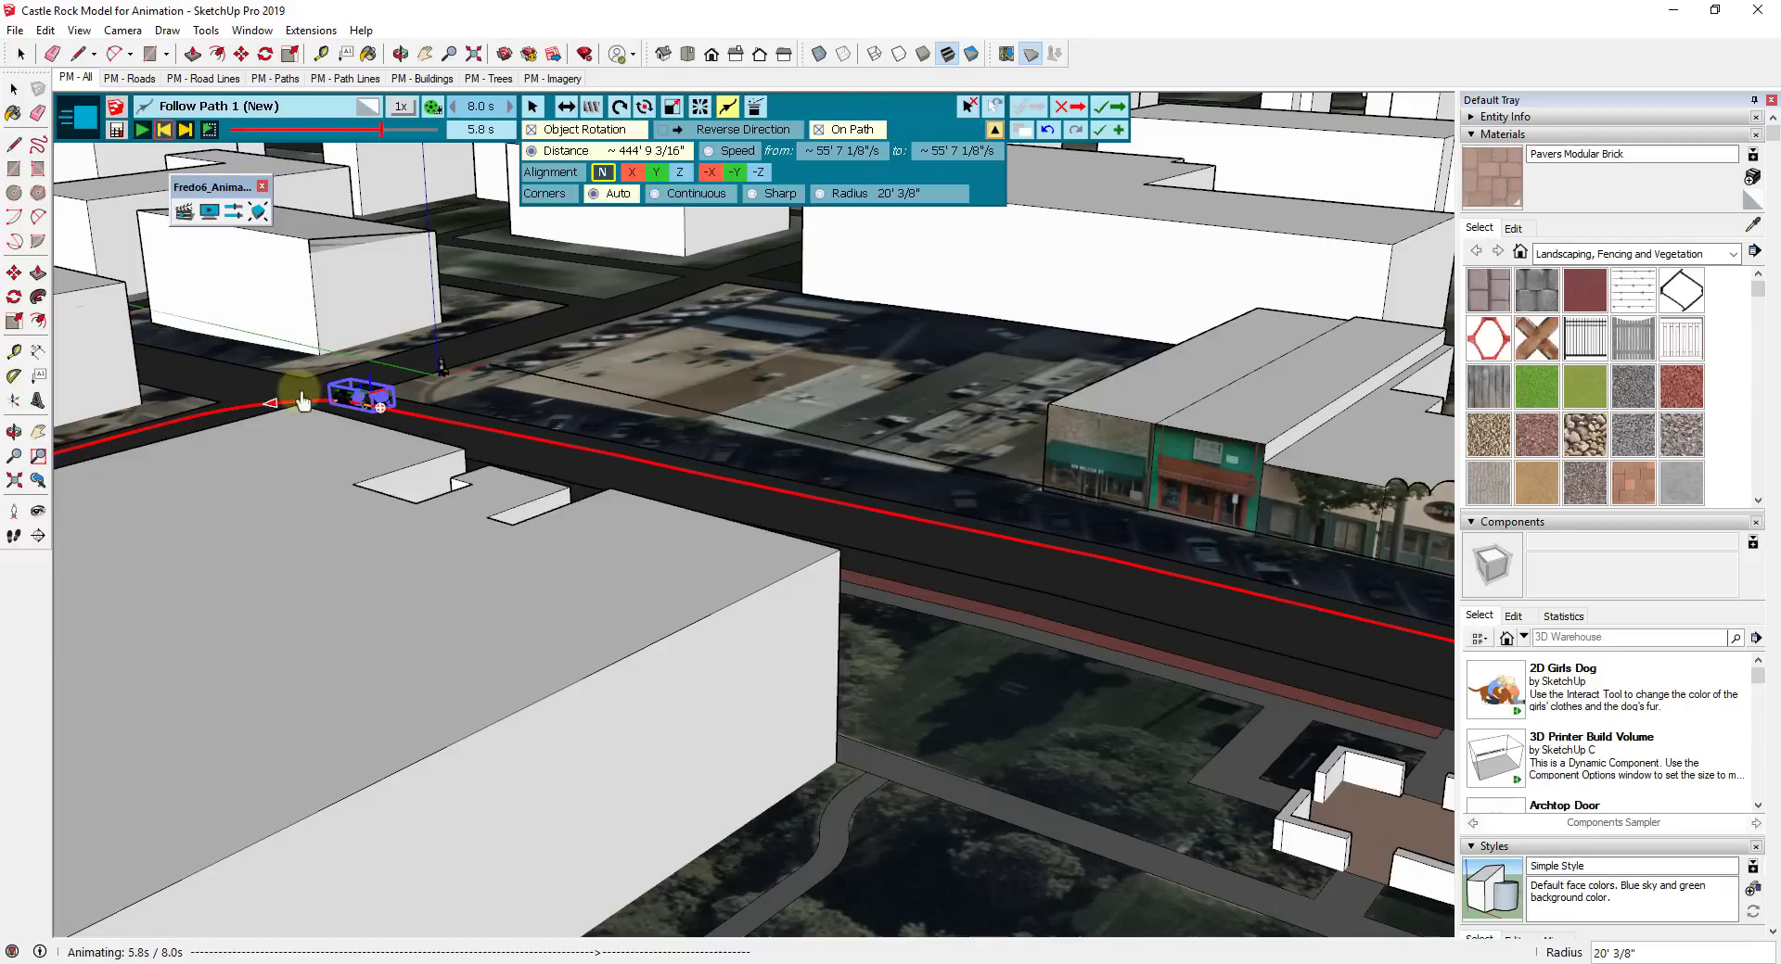
Play the rest of the movement and examine how the car rounds the corner and reaches the end pin.
middle_drag(299, 377, 894, 504)
scroll(946, 568, up, 5)
scroll(1046, 528, up, 2)
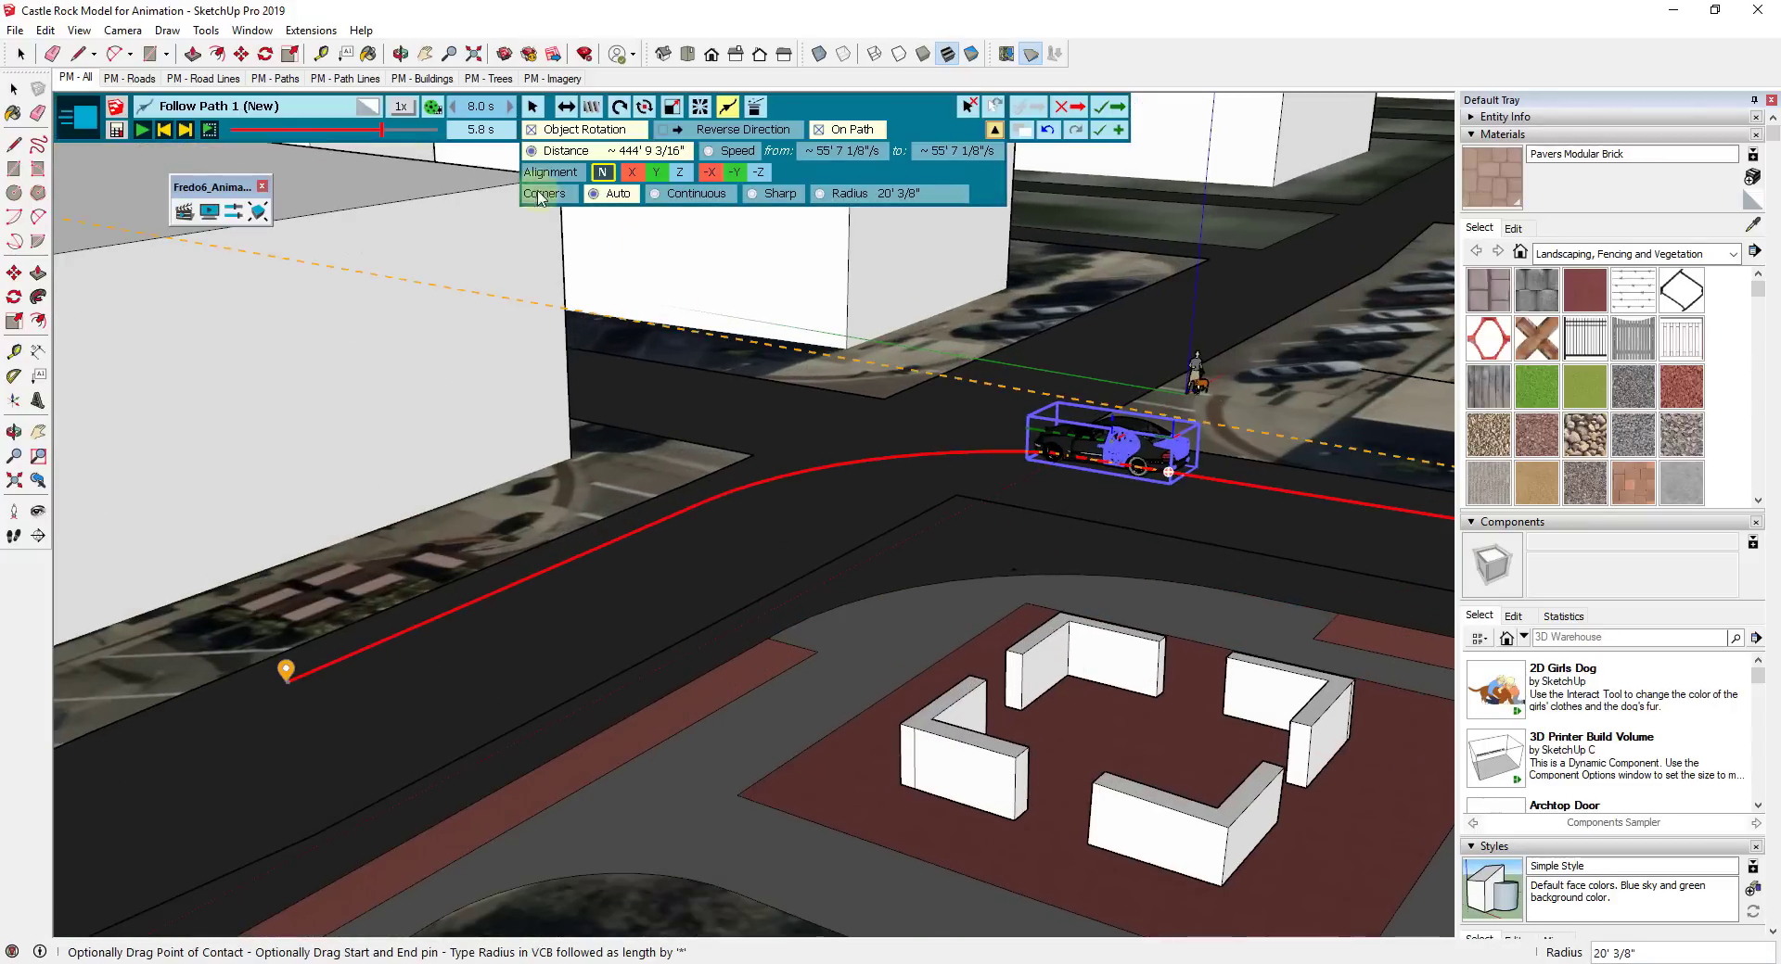
click(142, 131)
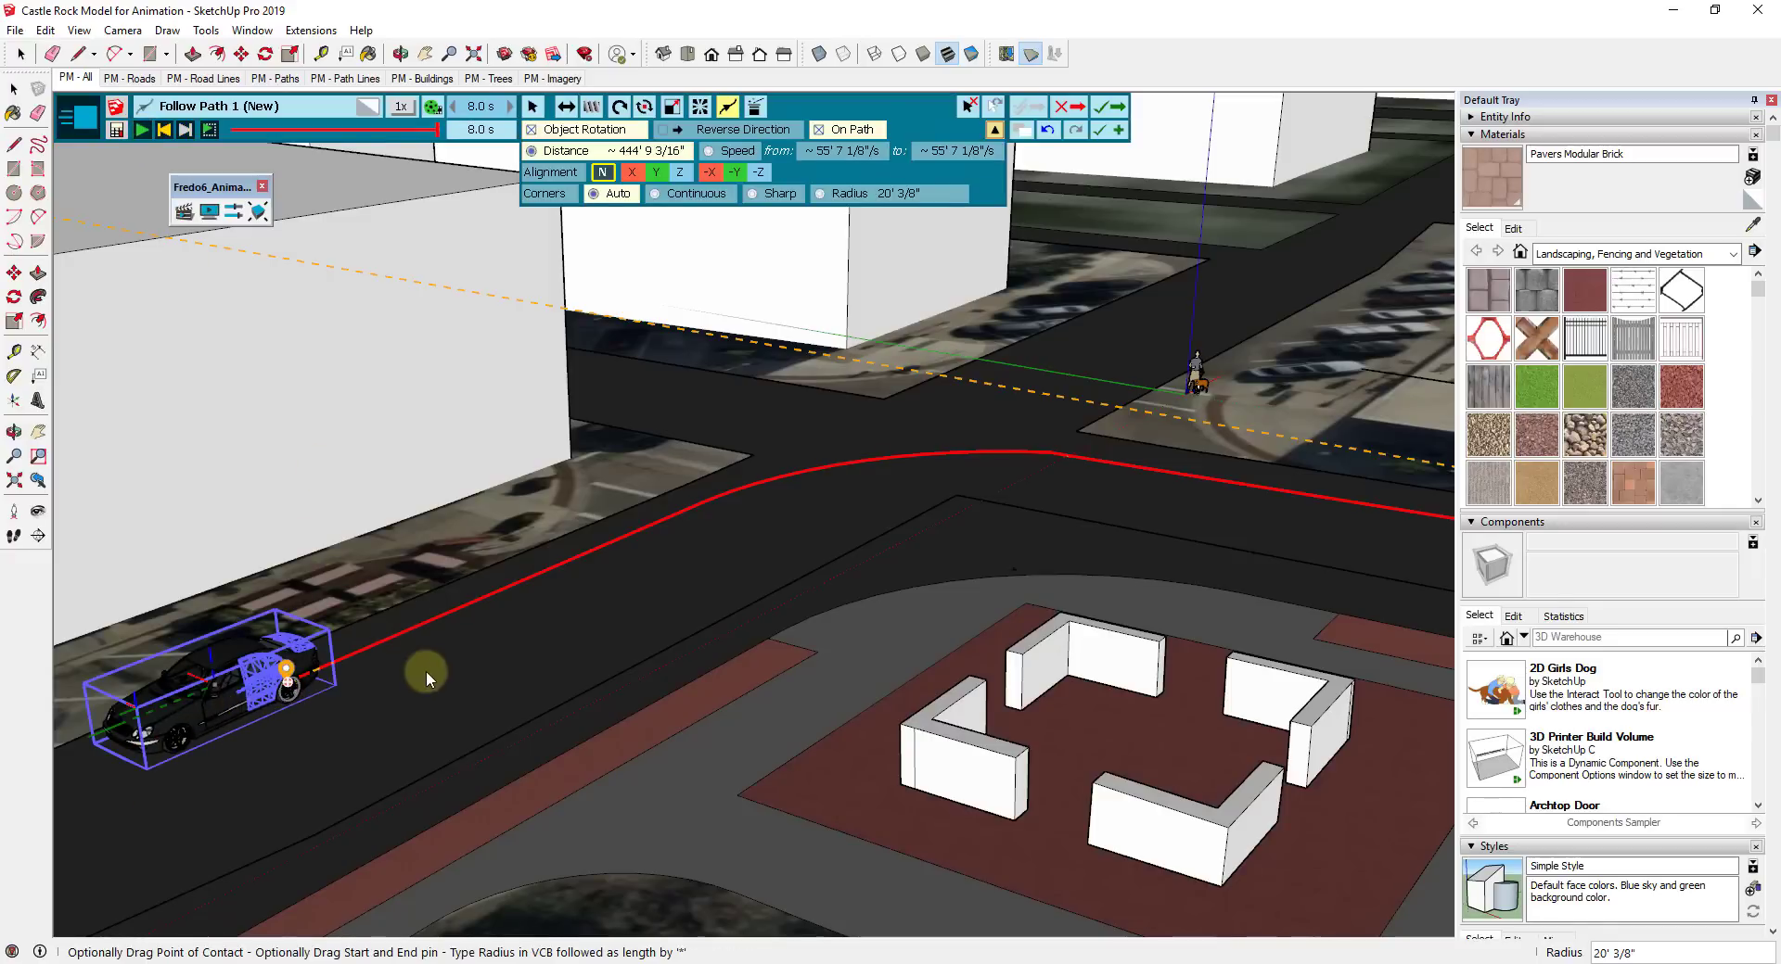
scroll(392, 652, down, 3)
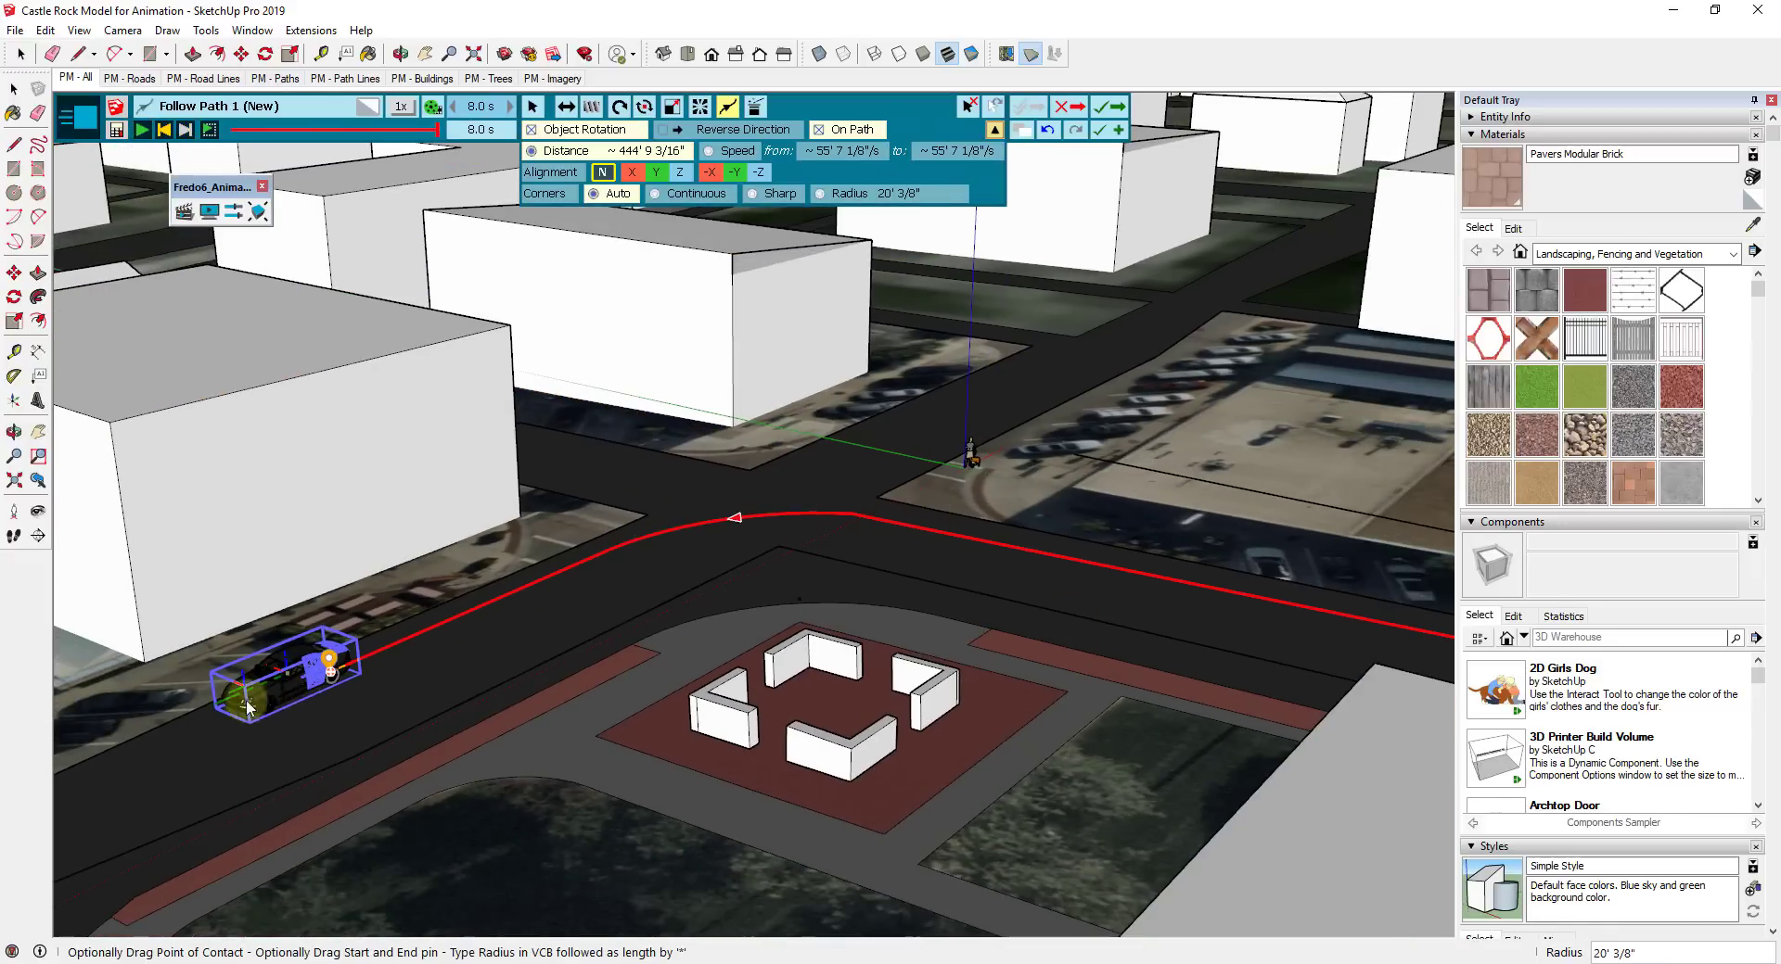
scroll(315, 691, up, 5)
scroll(542, 541, down, 5)
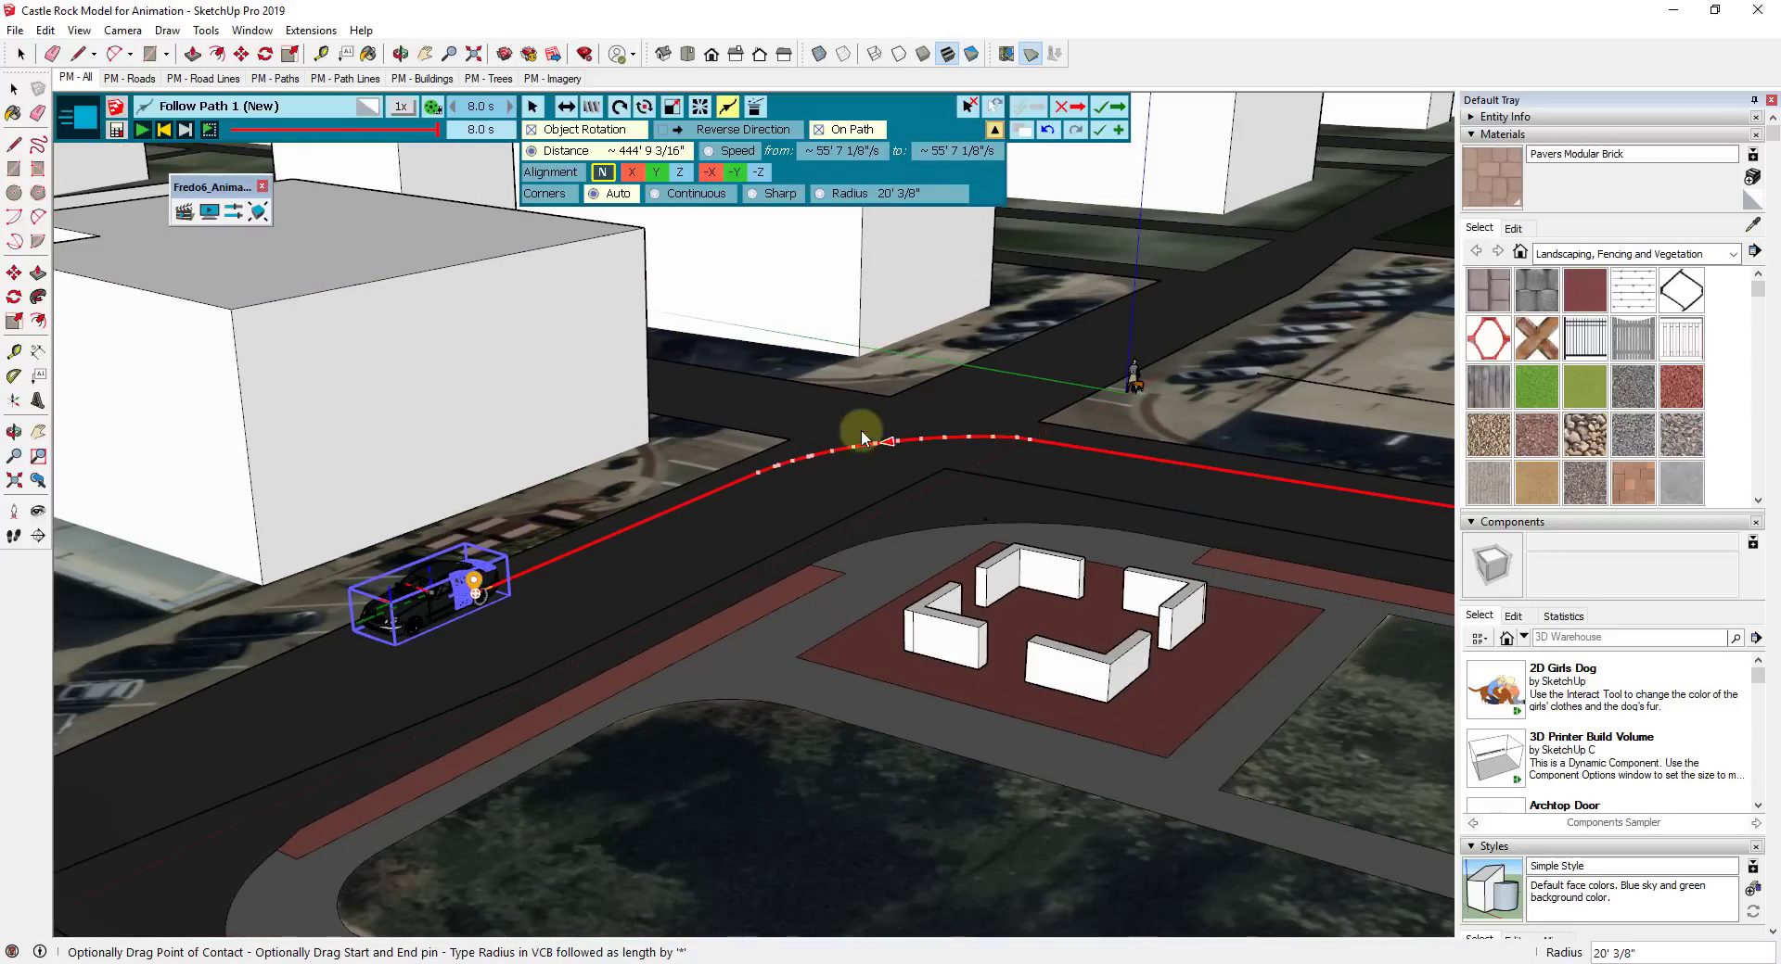
scroll(428, 615, up, 3)
scroll(835, 475, up, 2)
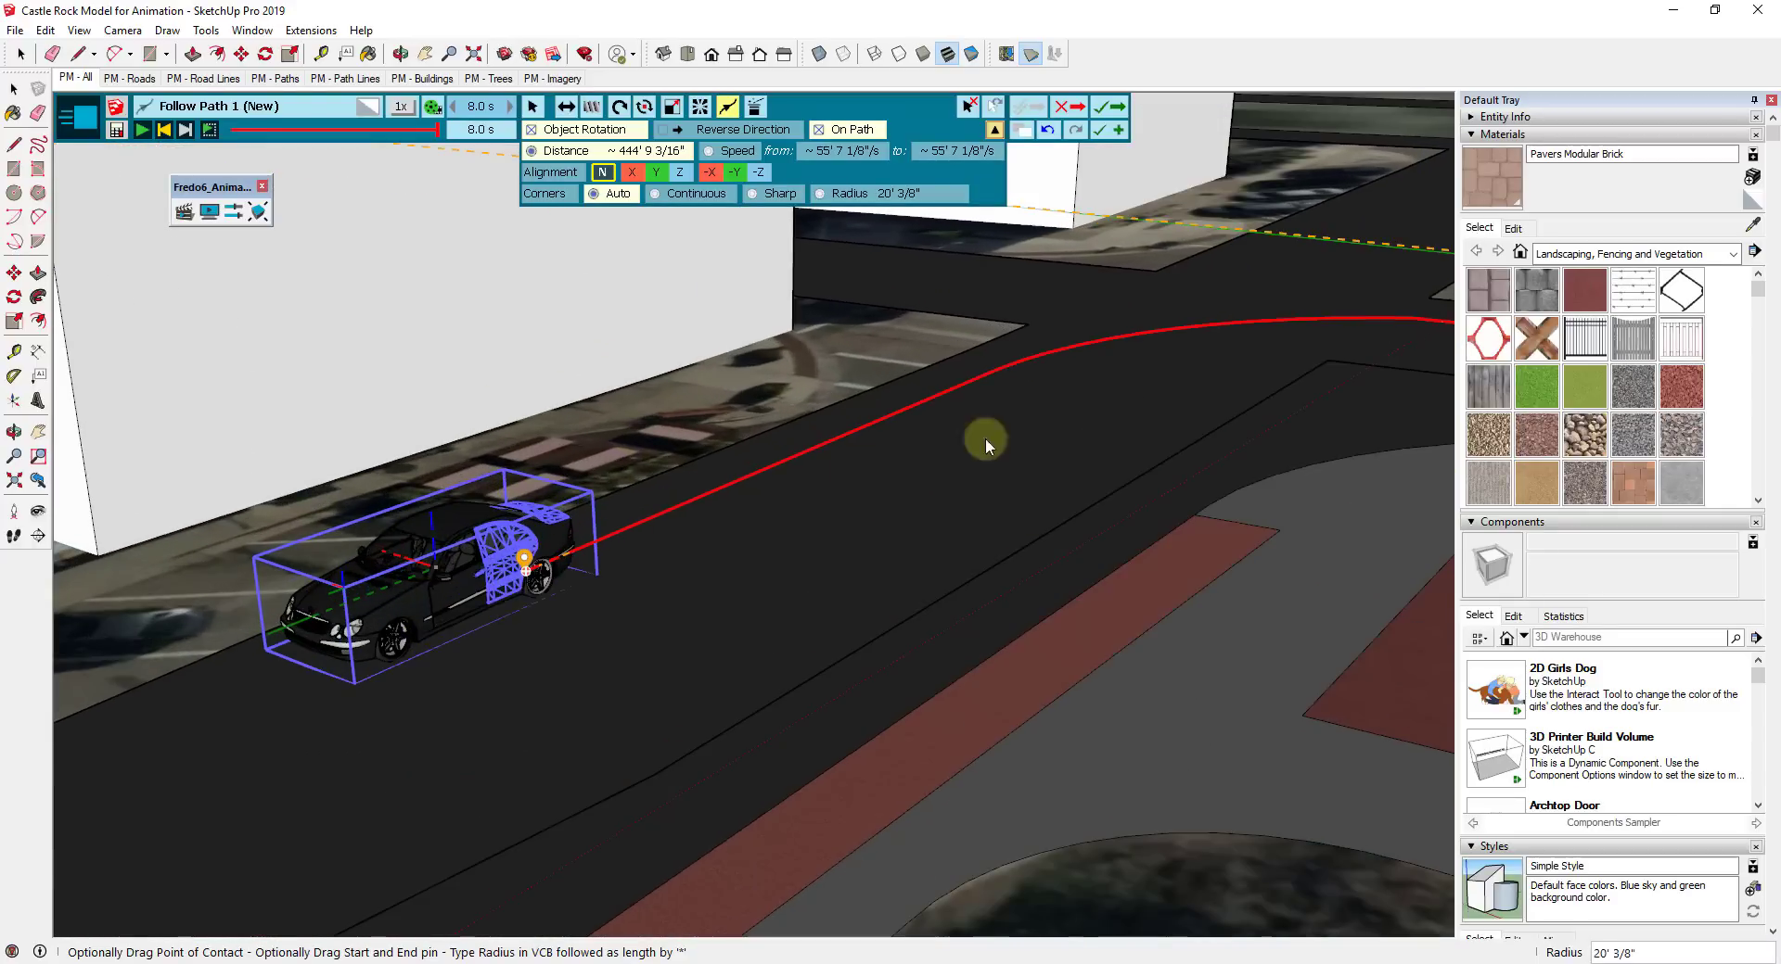
scroll(1366, 320, up, 3)
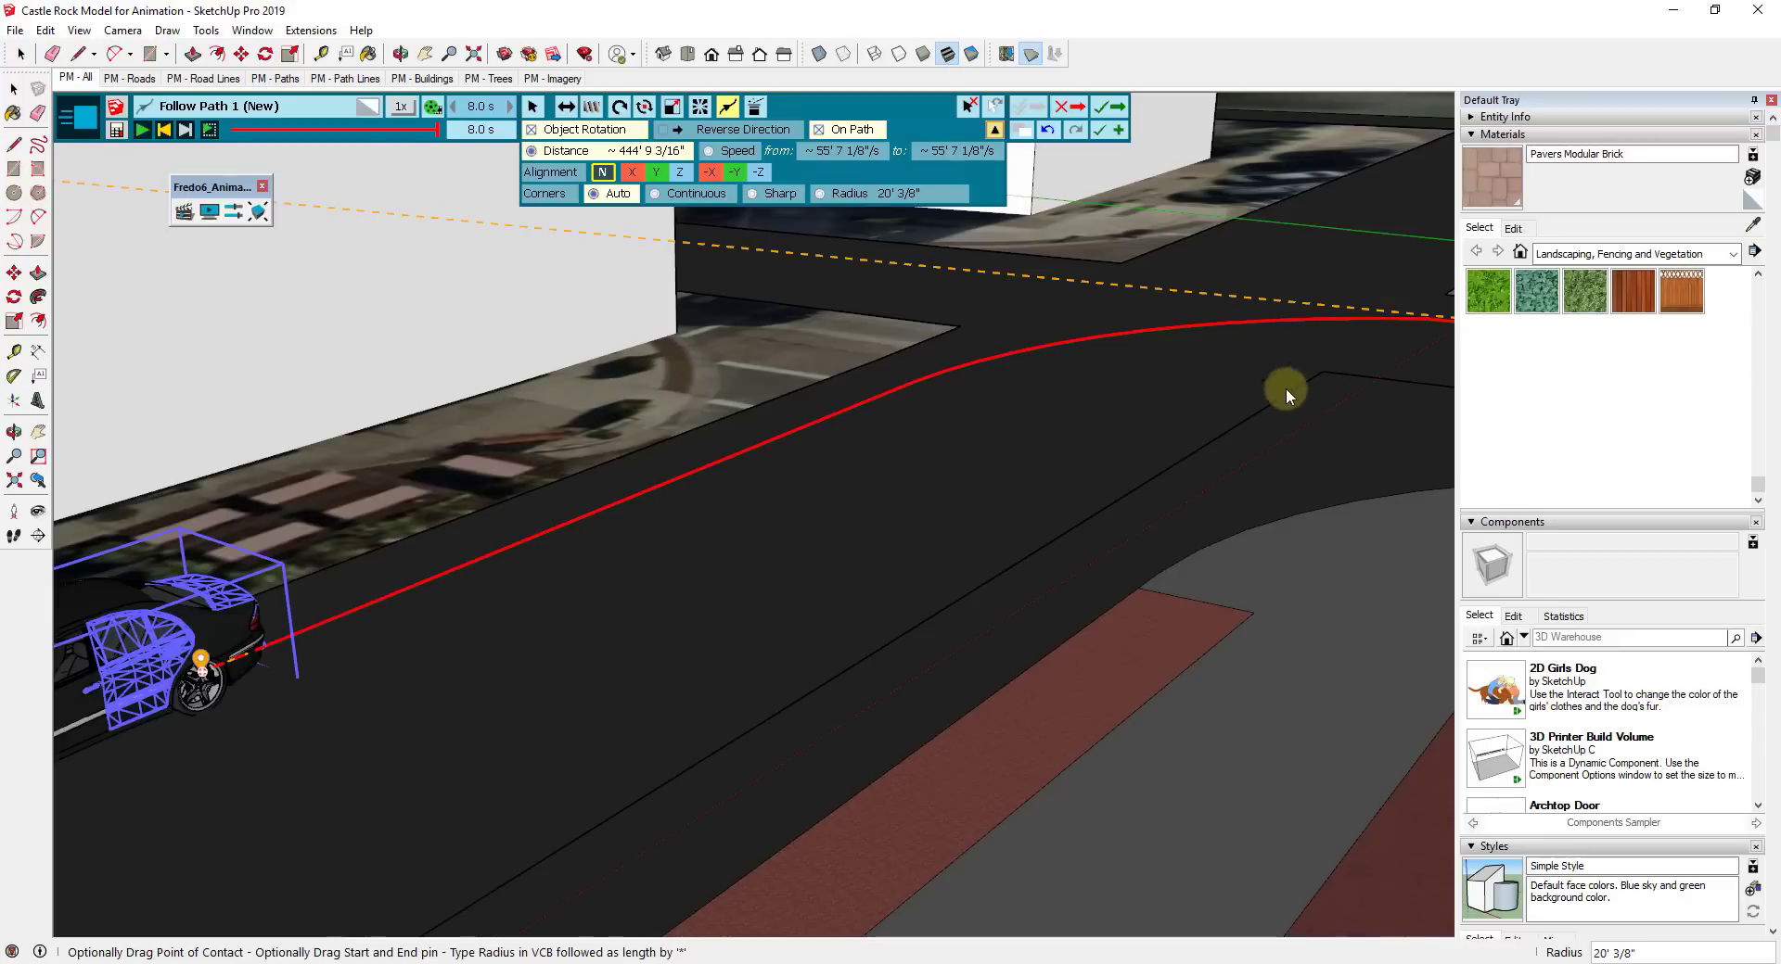
Preview the car in the corner at 6.6 s and 6.4 s, inspecting how its rear wheels sit on the curve.
click(403, 130)
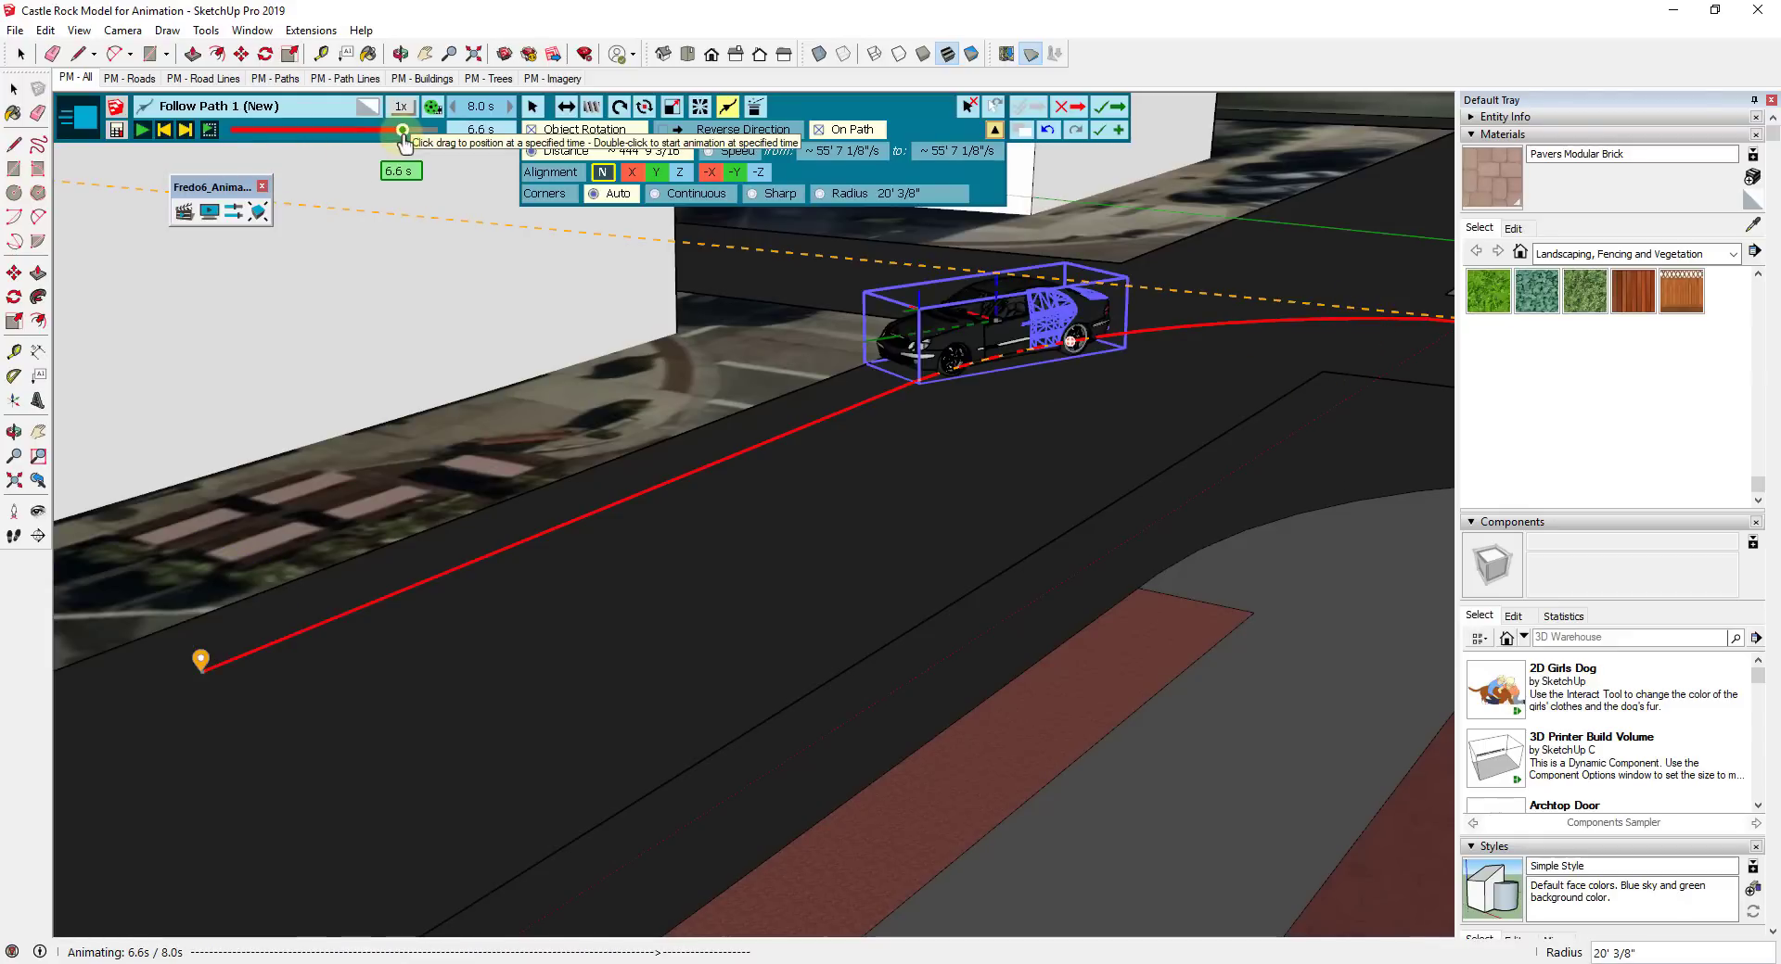
drag(403, 134, 395, 135)
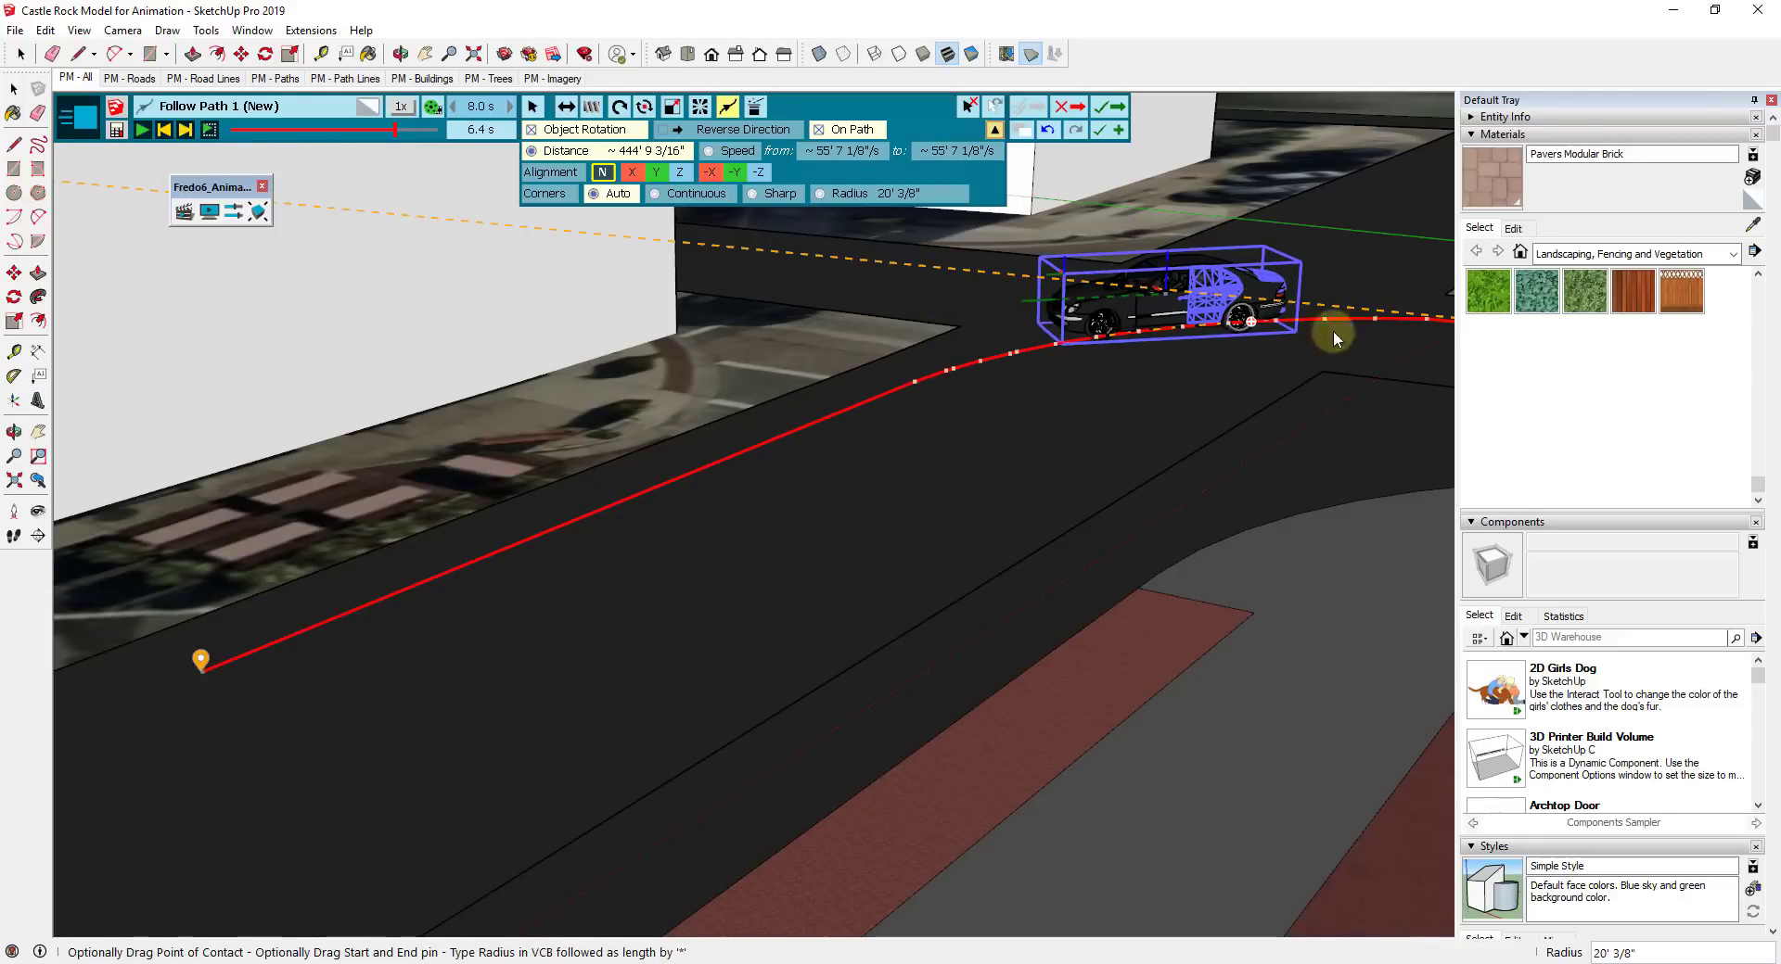
scroll(1339, 308, up, 2)
scroll(950, 248, up, 2)
scroll(858, 376, up, 2)
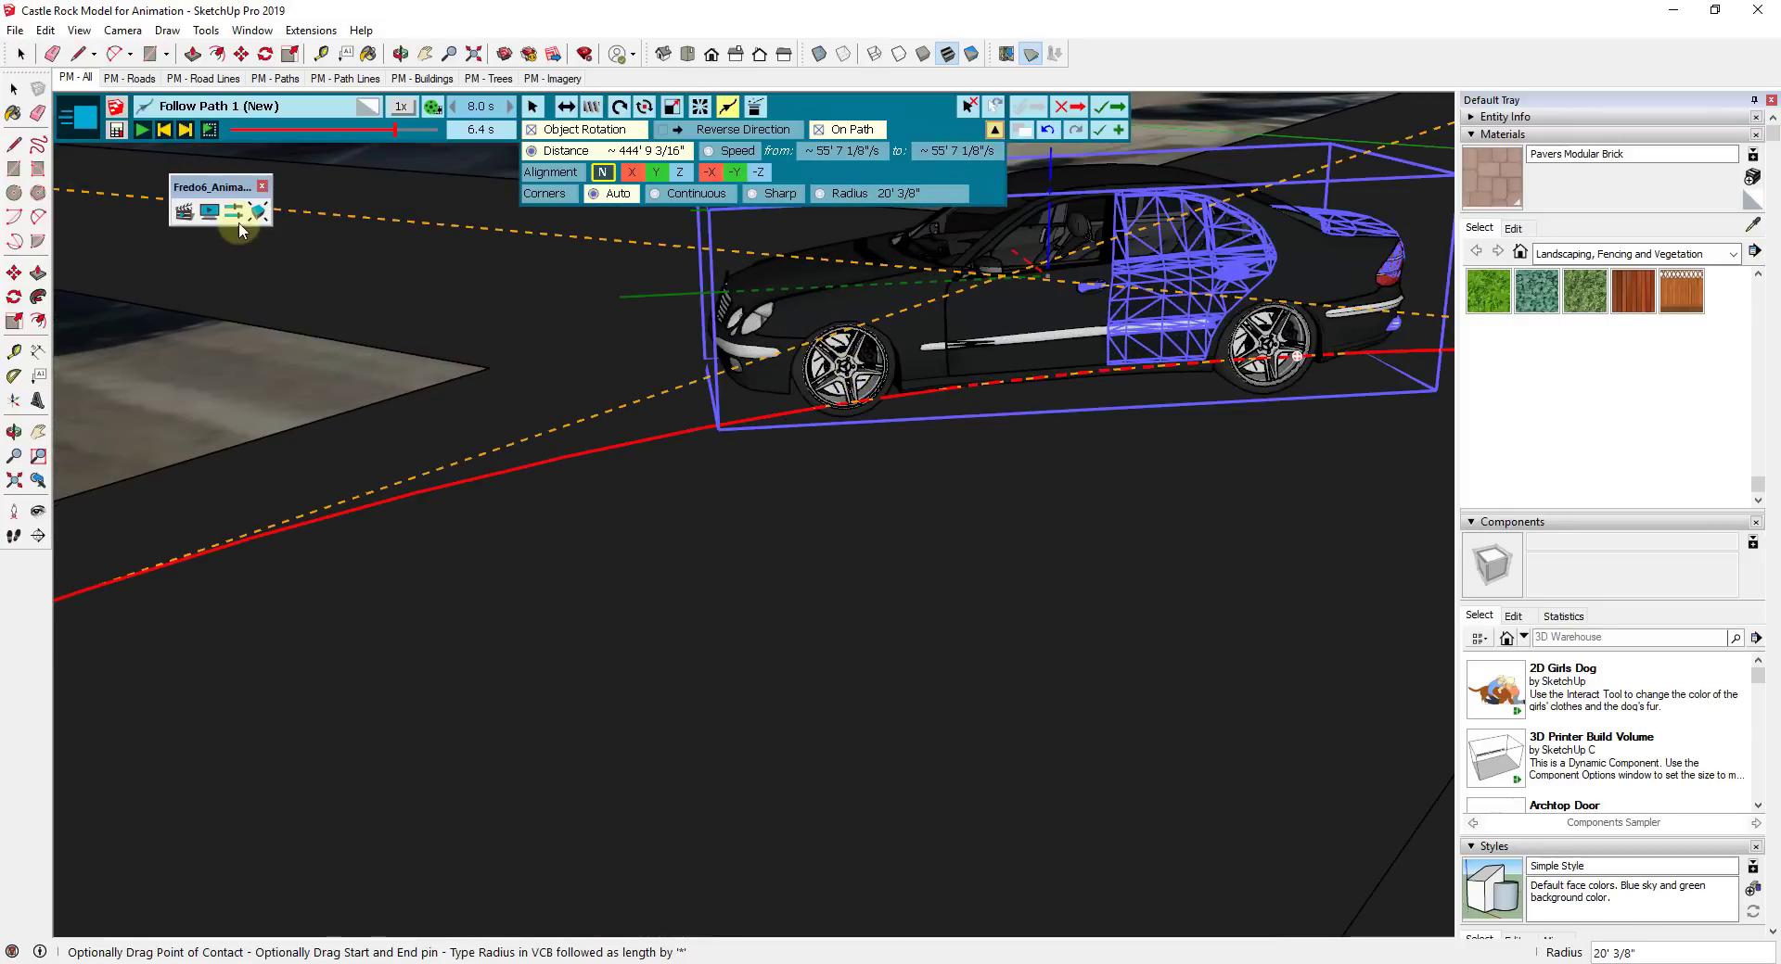
click(396, 133)
drag(396, 134, 398, 135)
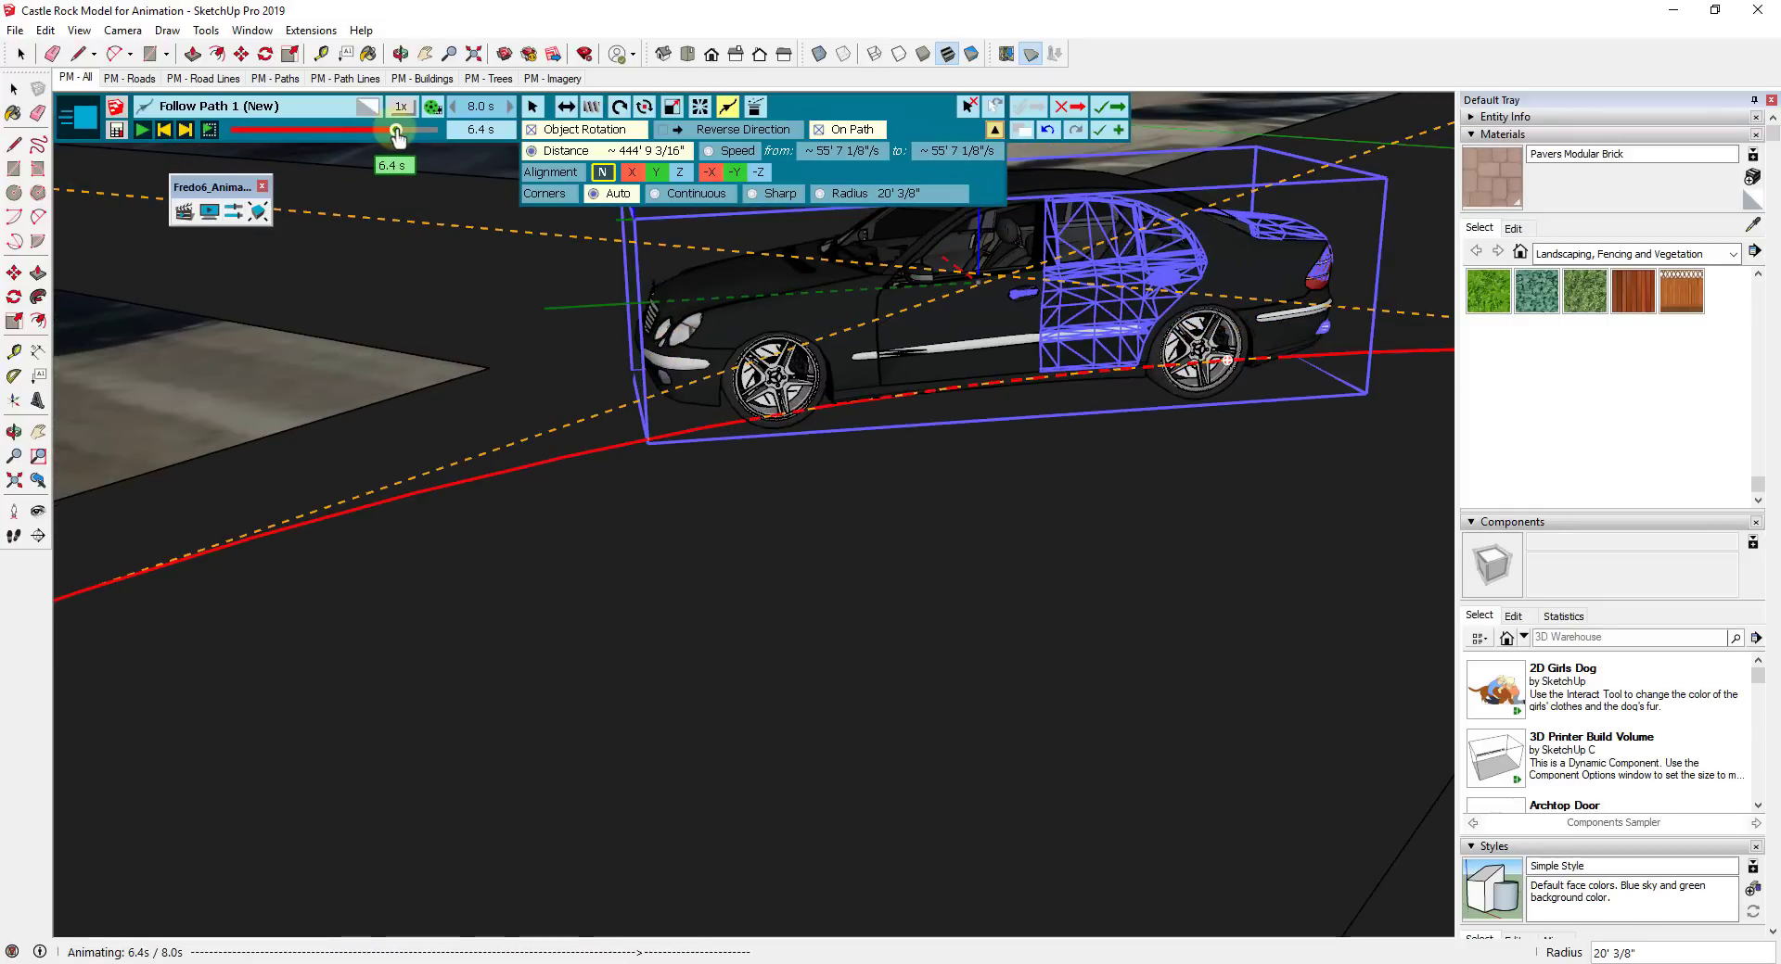
Position the car at 3.6 s and examine the whole follow path across the town model.
scroll(690, 392, down, 8)
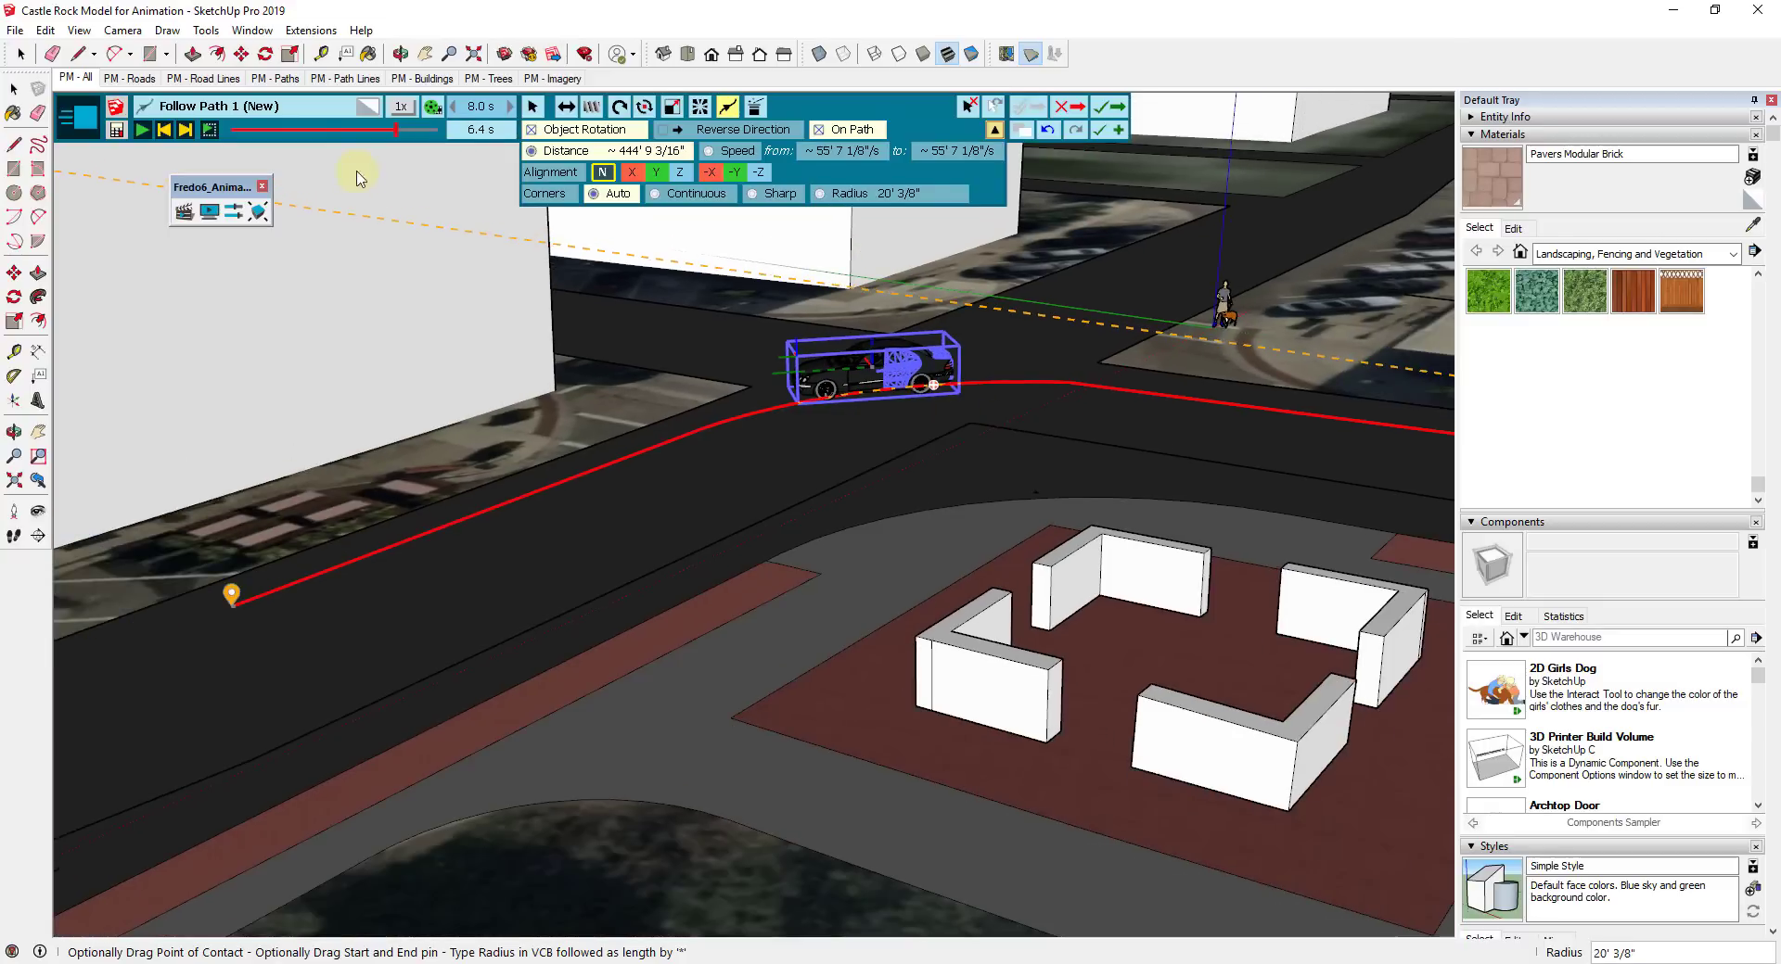
click(322, 131)
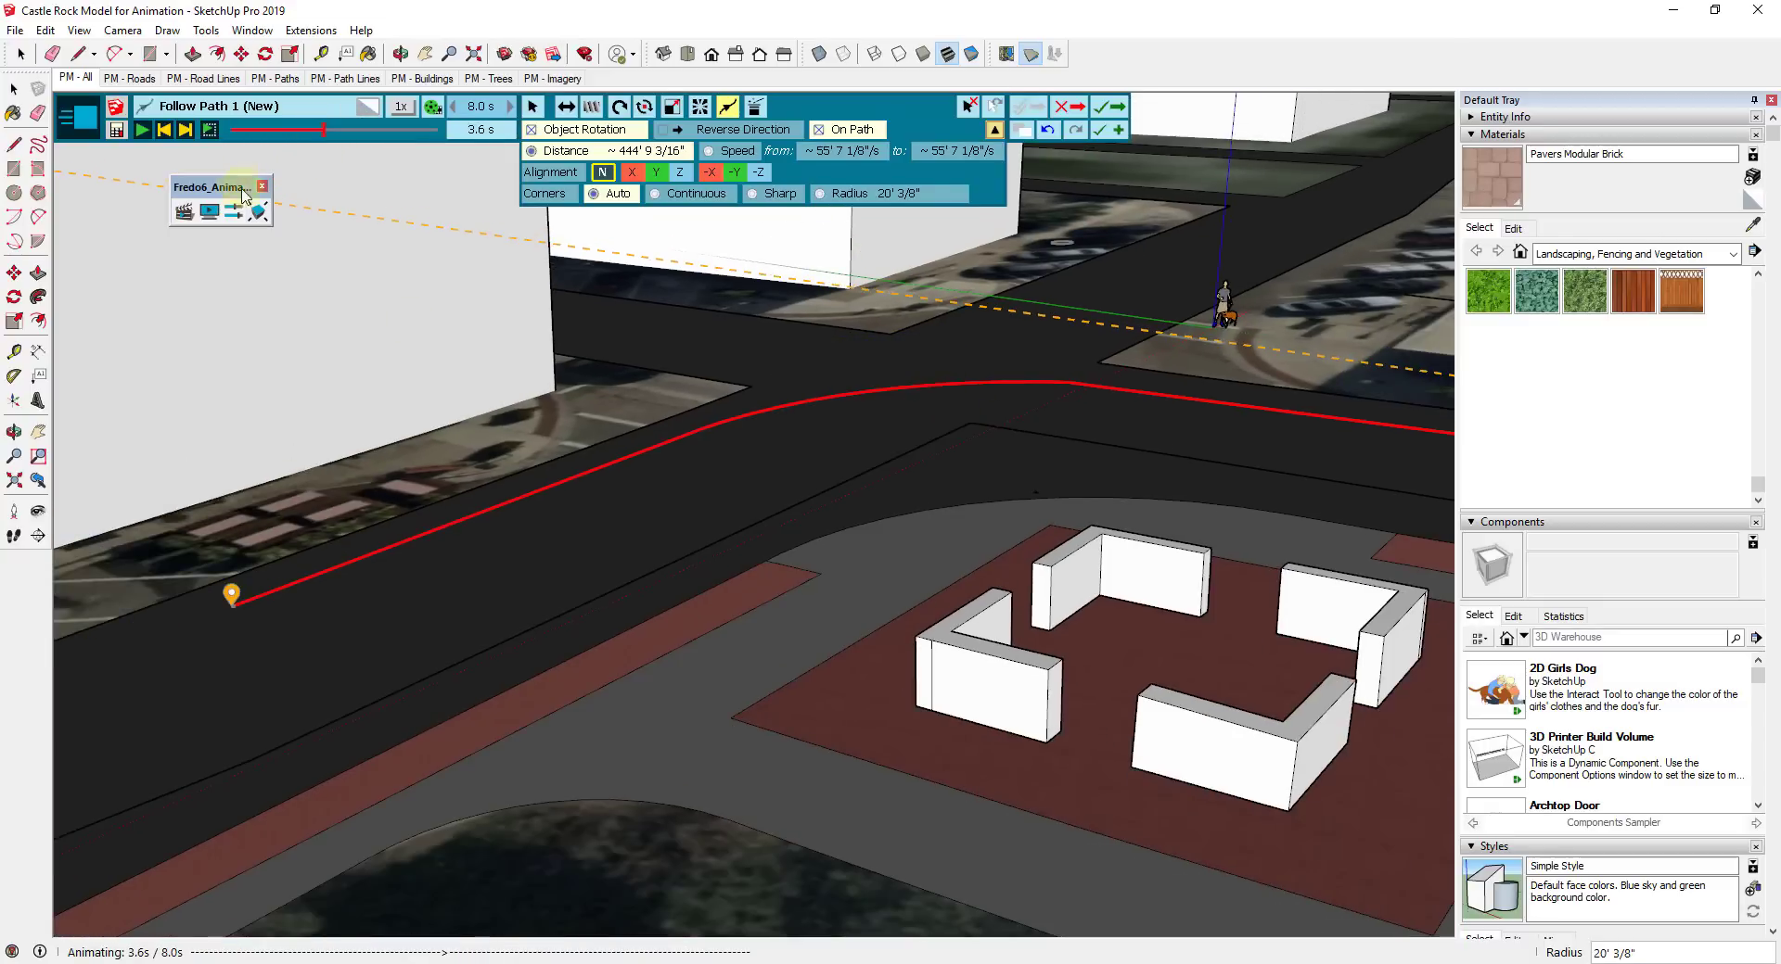
scroll(598, 419, down, 8)
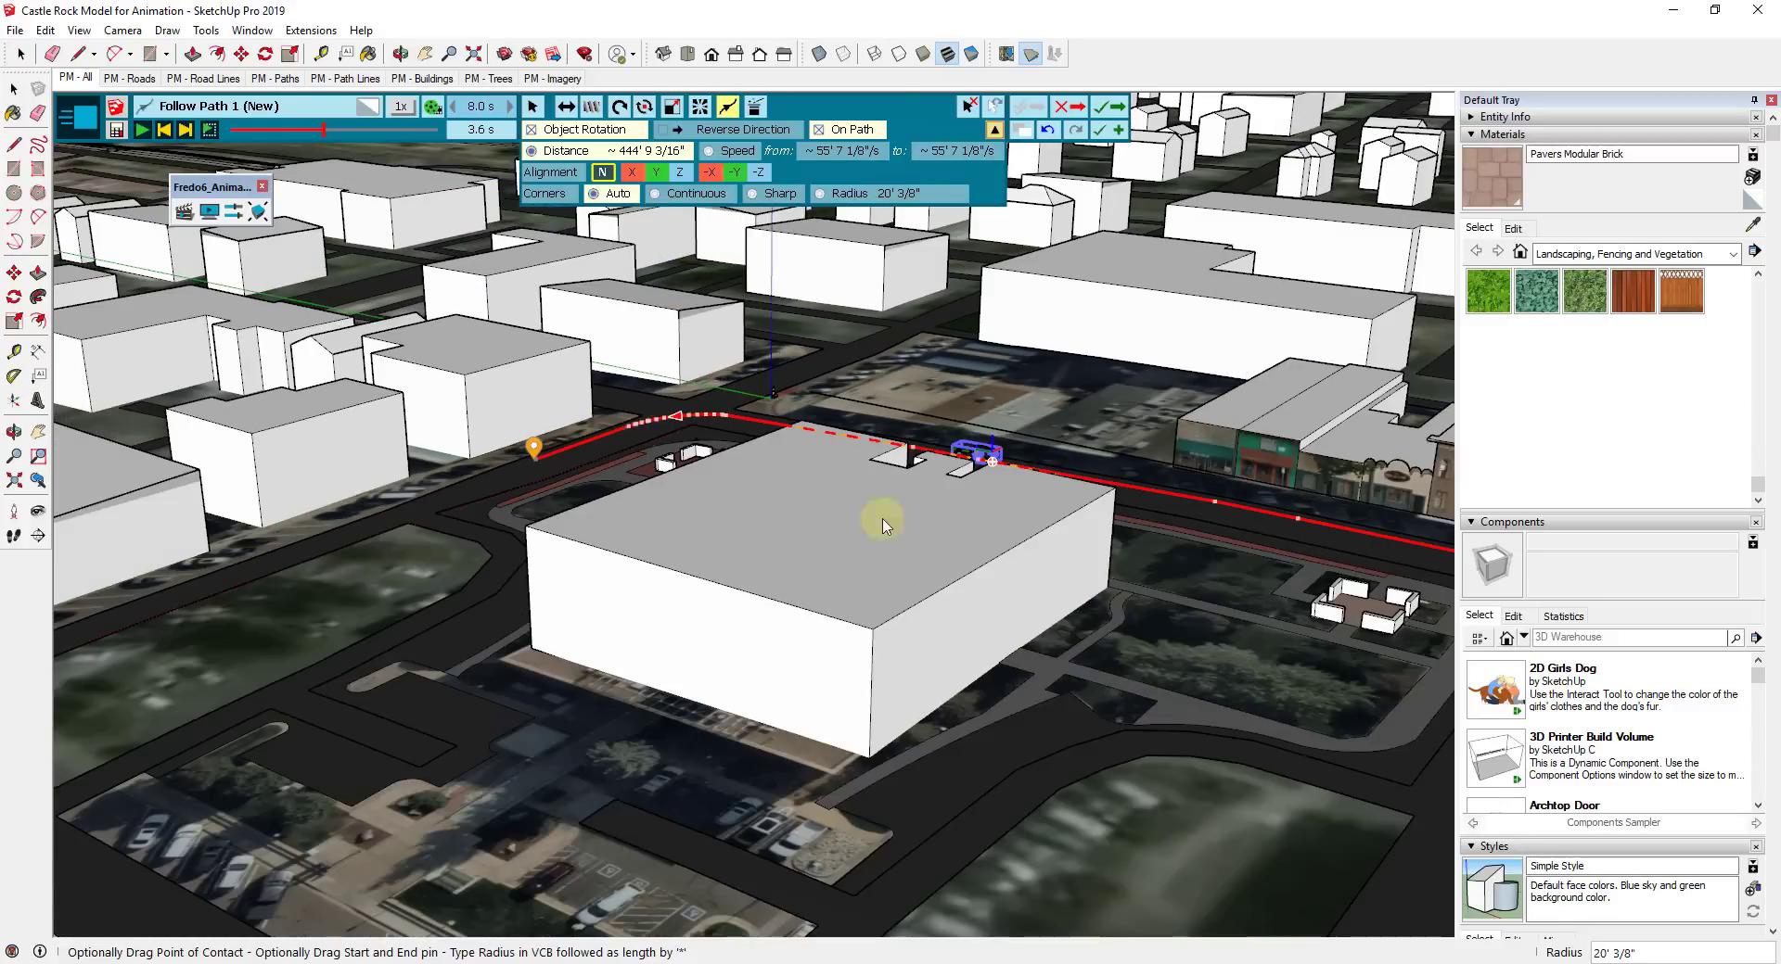
Return the car to 0.0 s at the start pin and save the follow path to the film.
middle_drag(922, 576, 1265, 586)
scroll(1250, 497, up, 3)
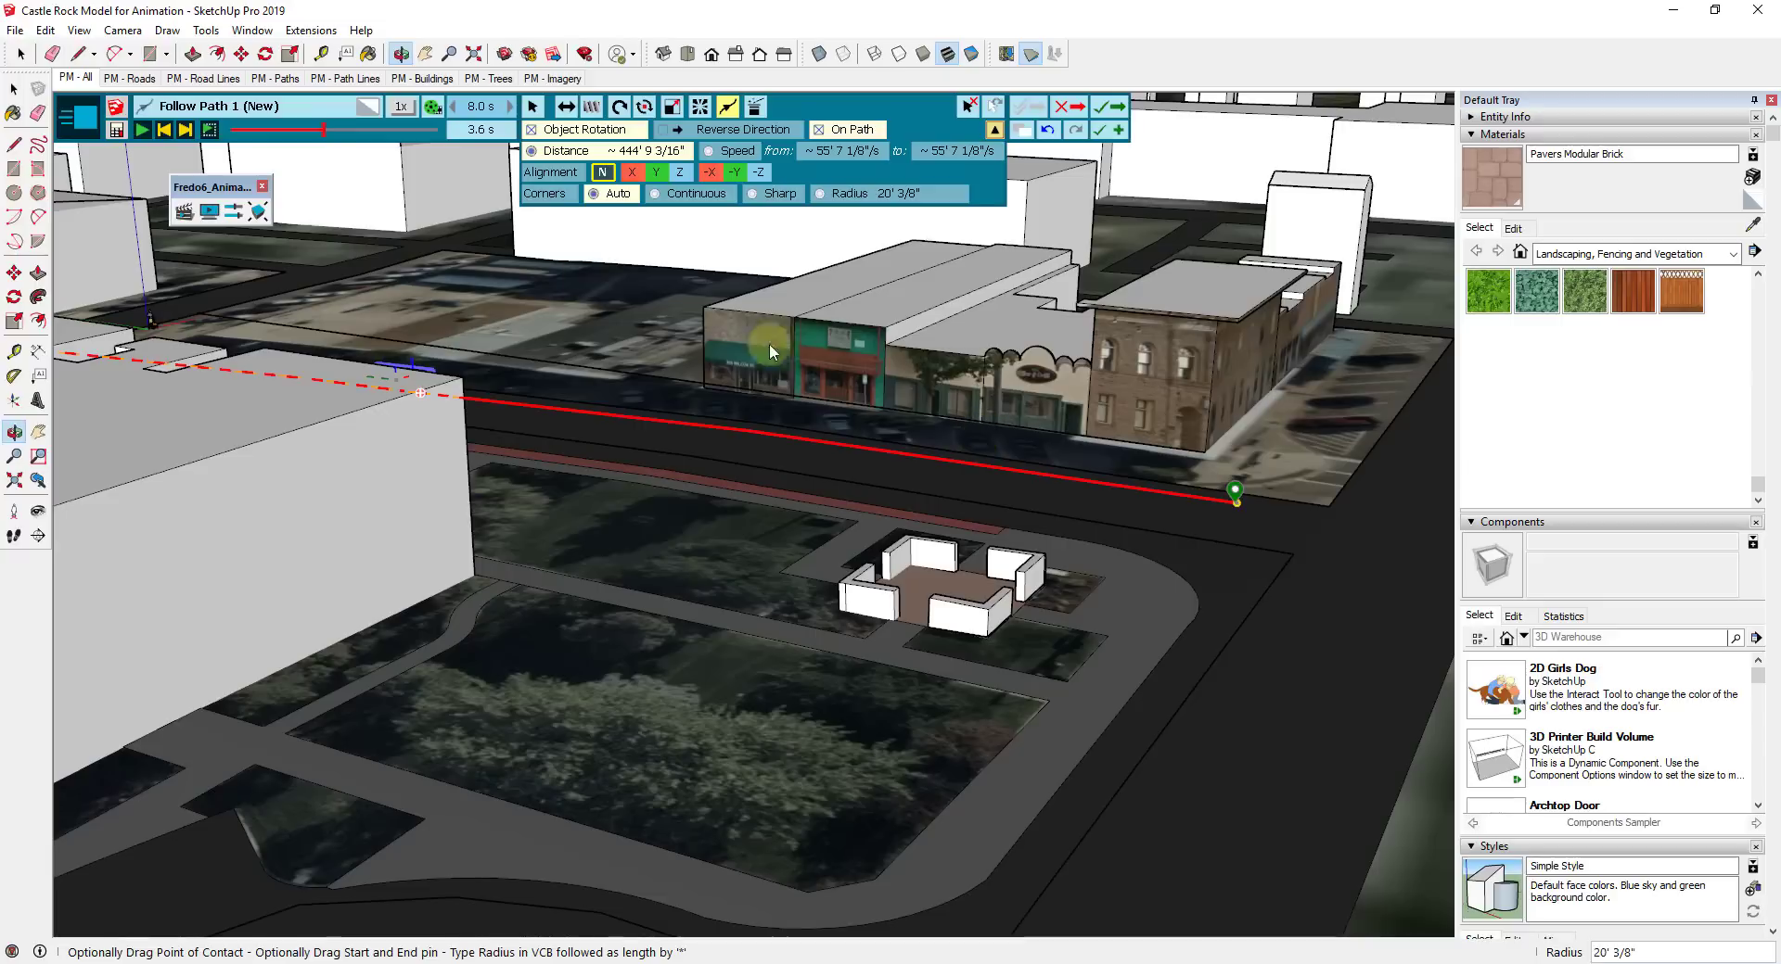
drag(258, 141, 434, 130)
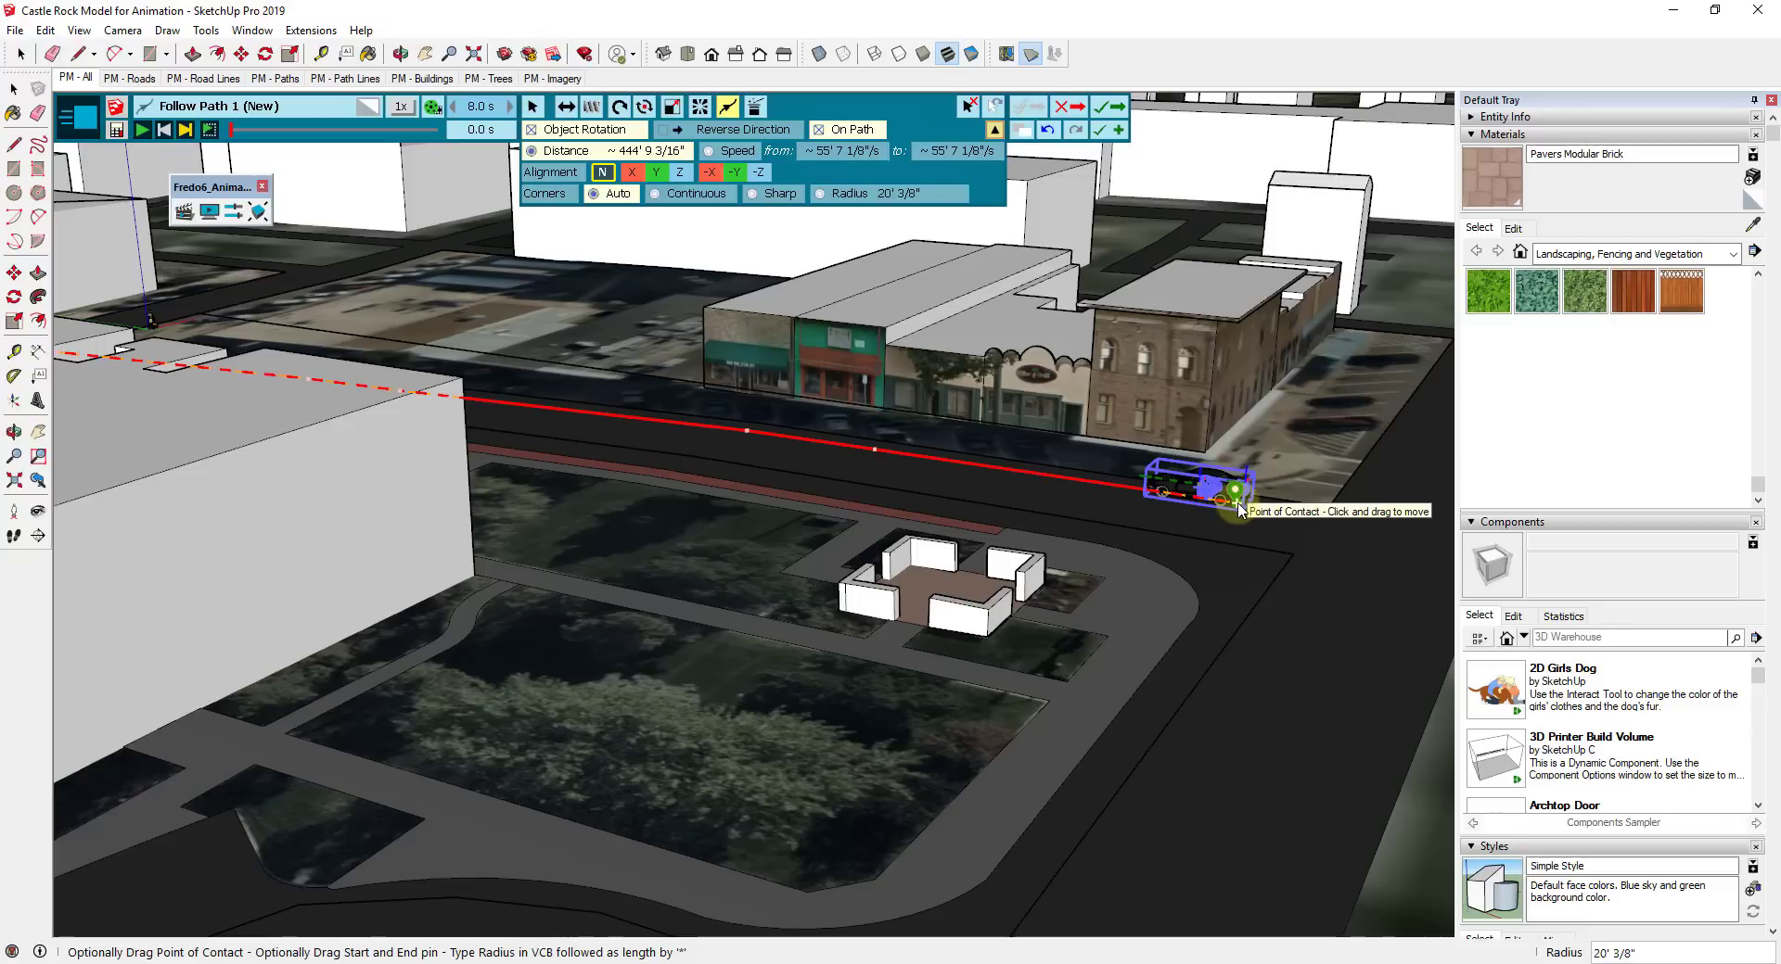
click(1110, 109)
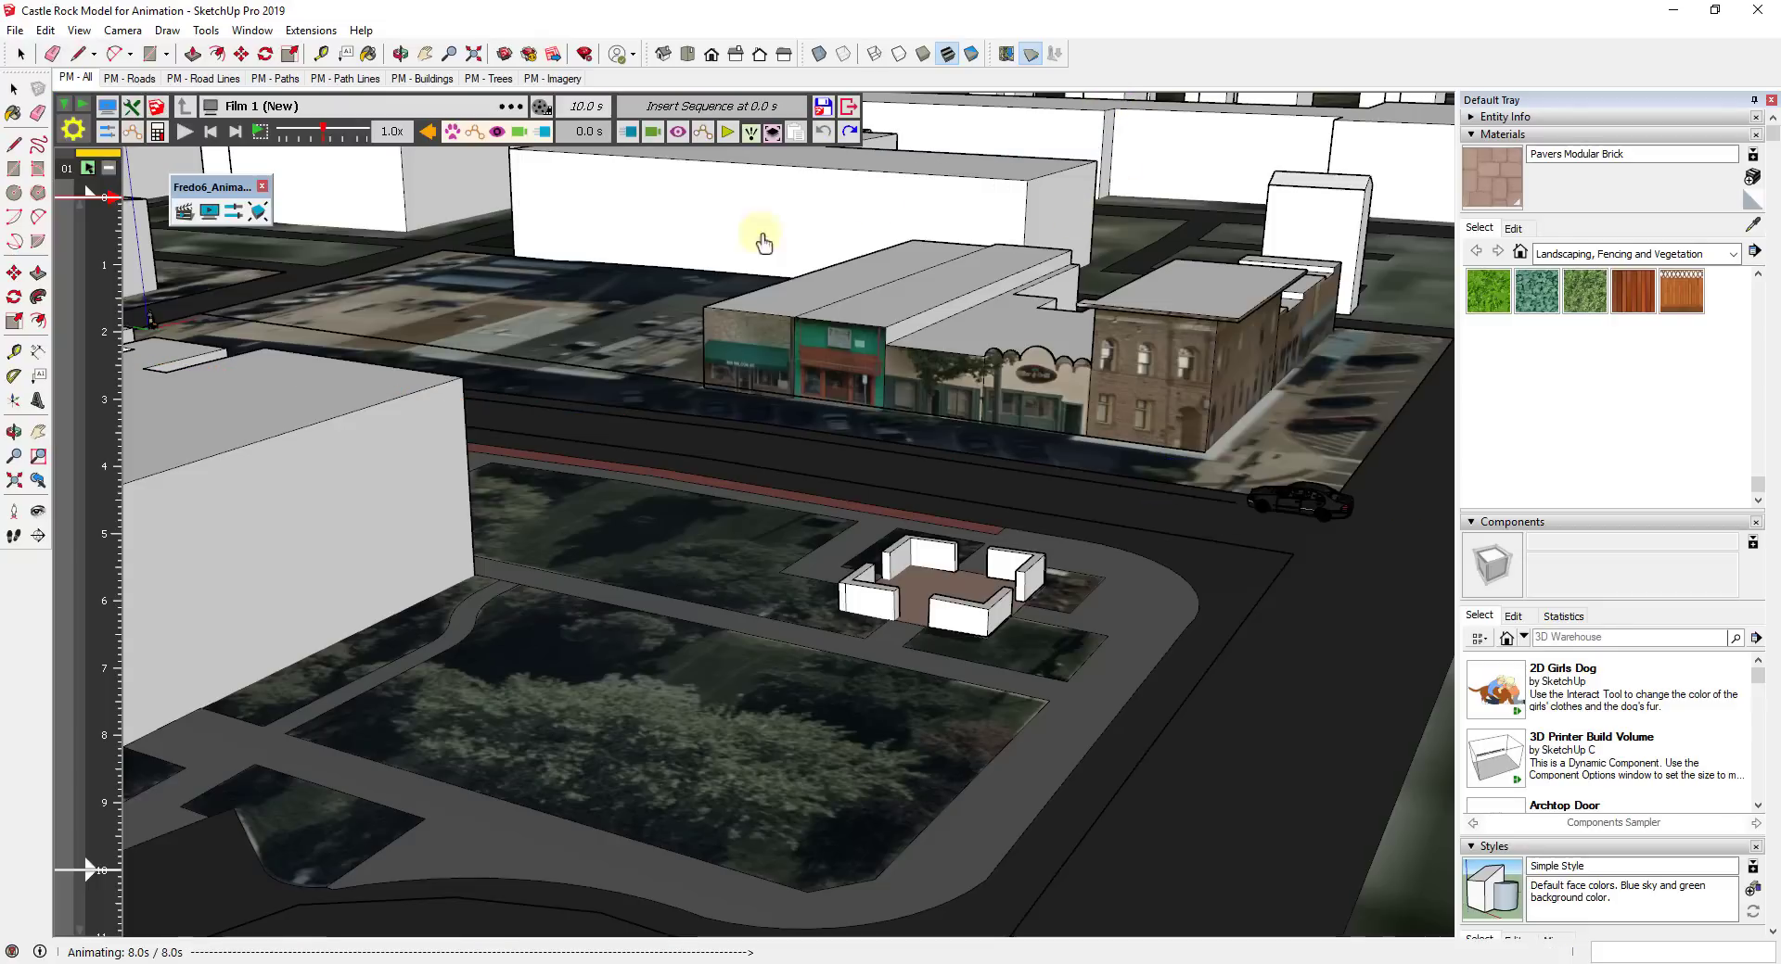
Preview the film at 3.0 s and 6.0 s, checking where the car is along its follow path.
mouse_move(104, 415)
mouse_down()
mouse_move(92, 388)
mouse_move(81, 420)
mouse_up()
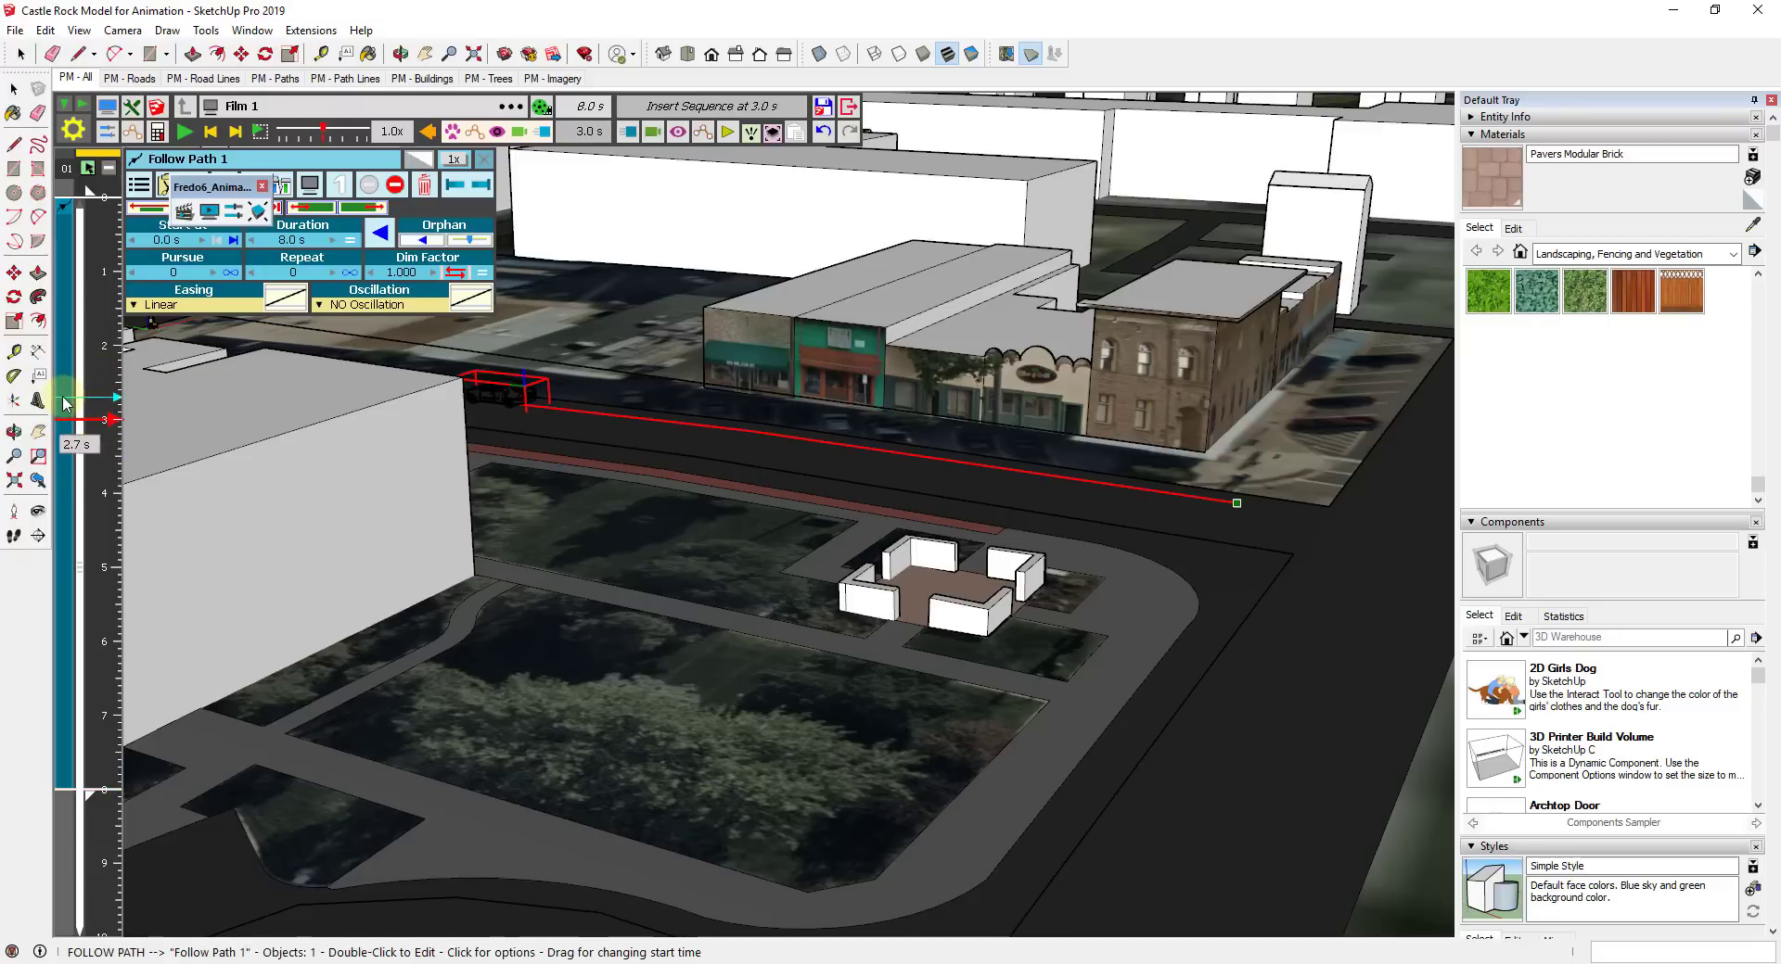
click(65, 407)
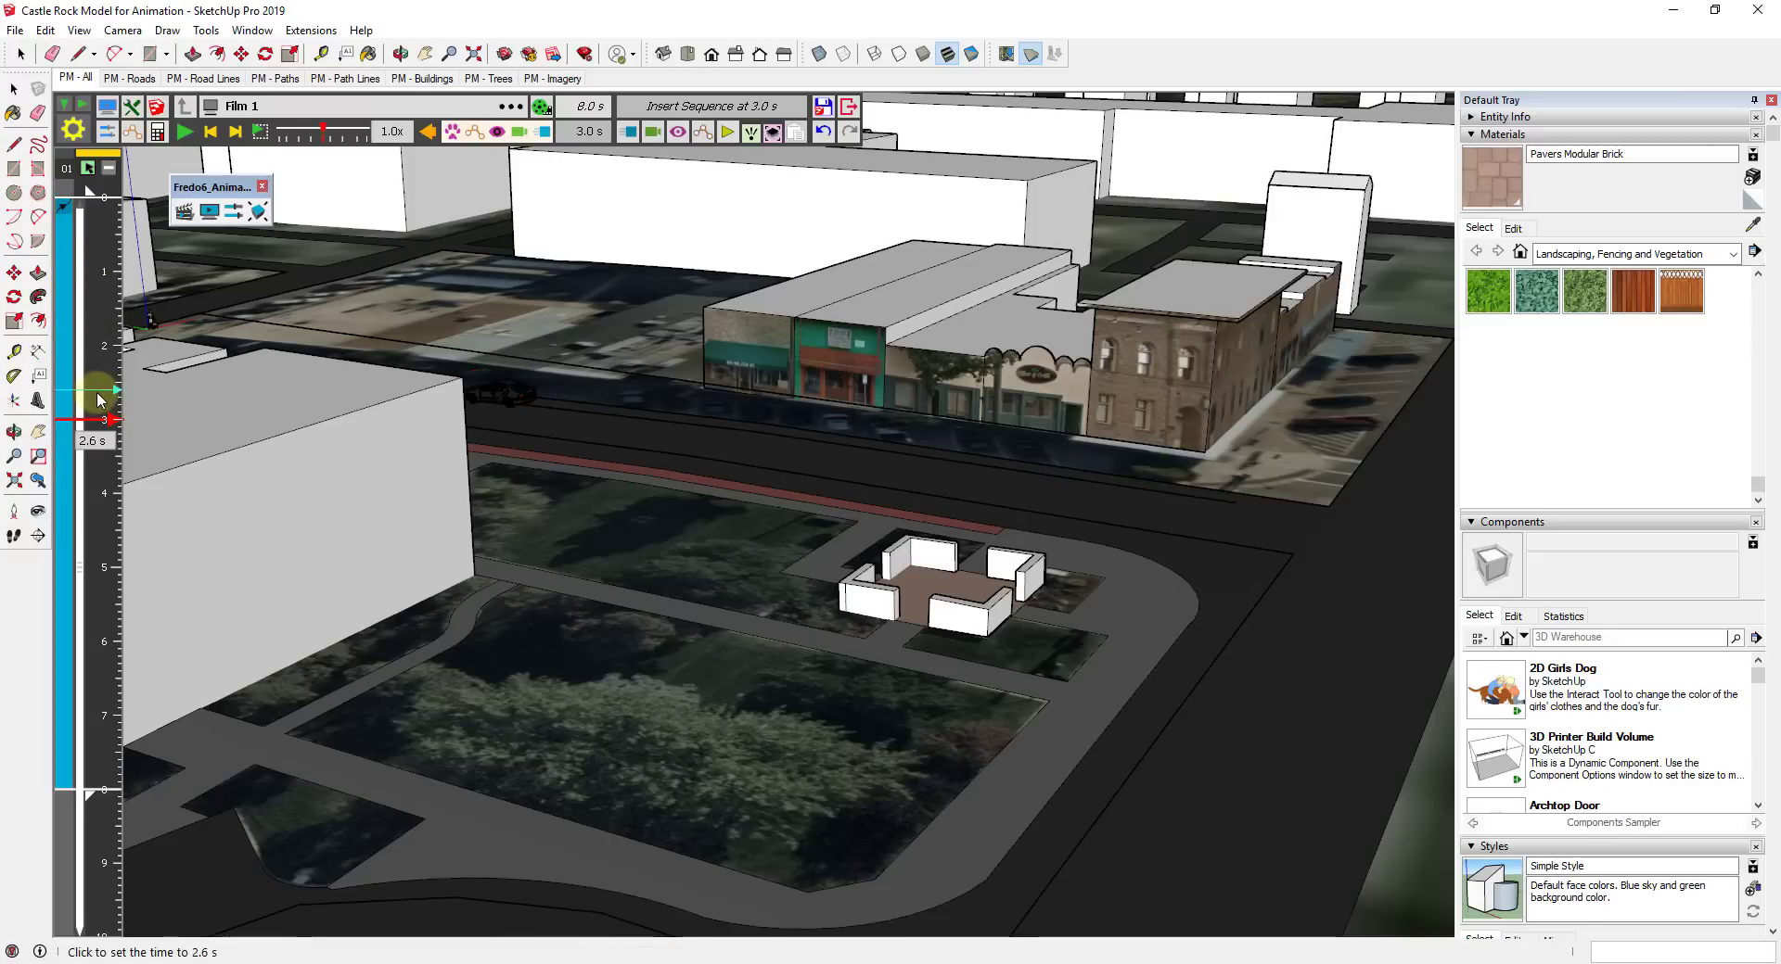
mouse_move(100, 400)
mouse_down()
mouse_move(99, 360)
mouse_move(99, 434)
mouse_up()
middle_drag(246, 475, 202, 443)
mouse_move(107, 485)
mouse_down()
mouse_move(102, 575)
mouse_move(211, 647)
mouse_up()
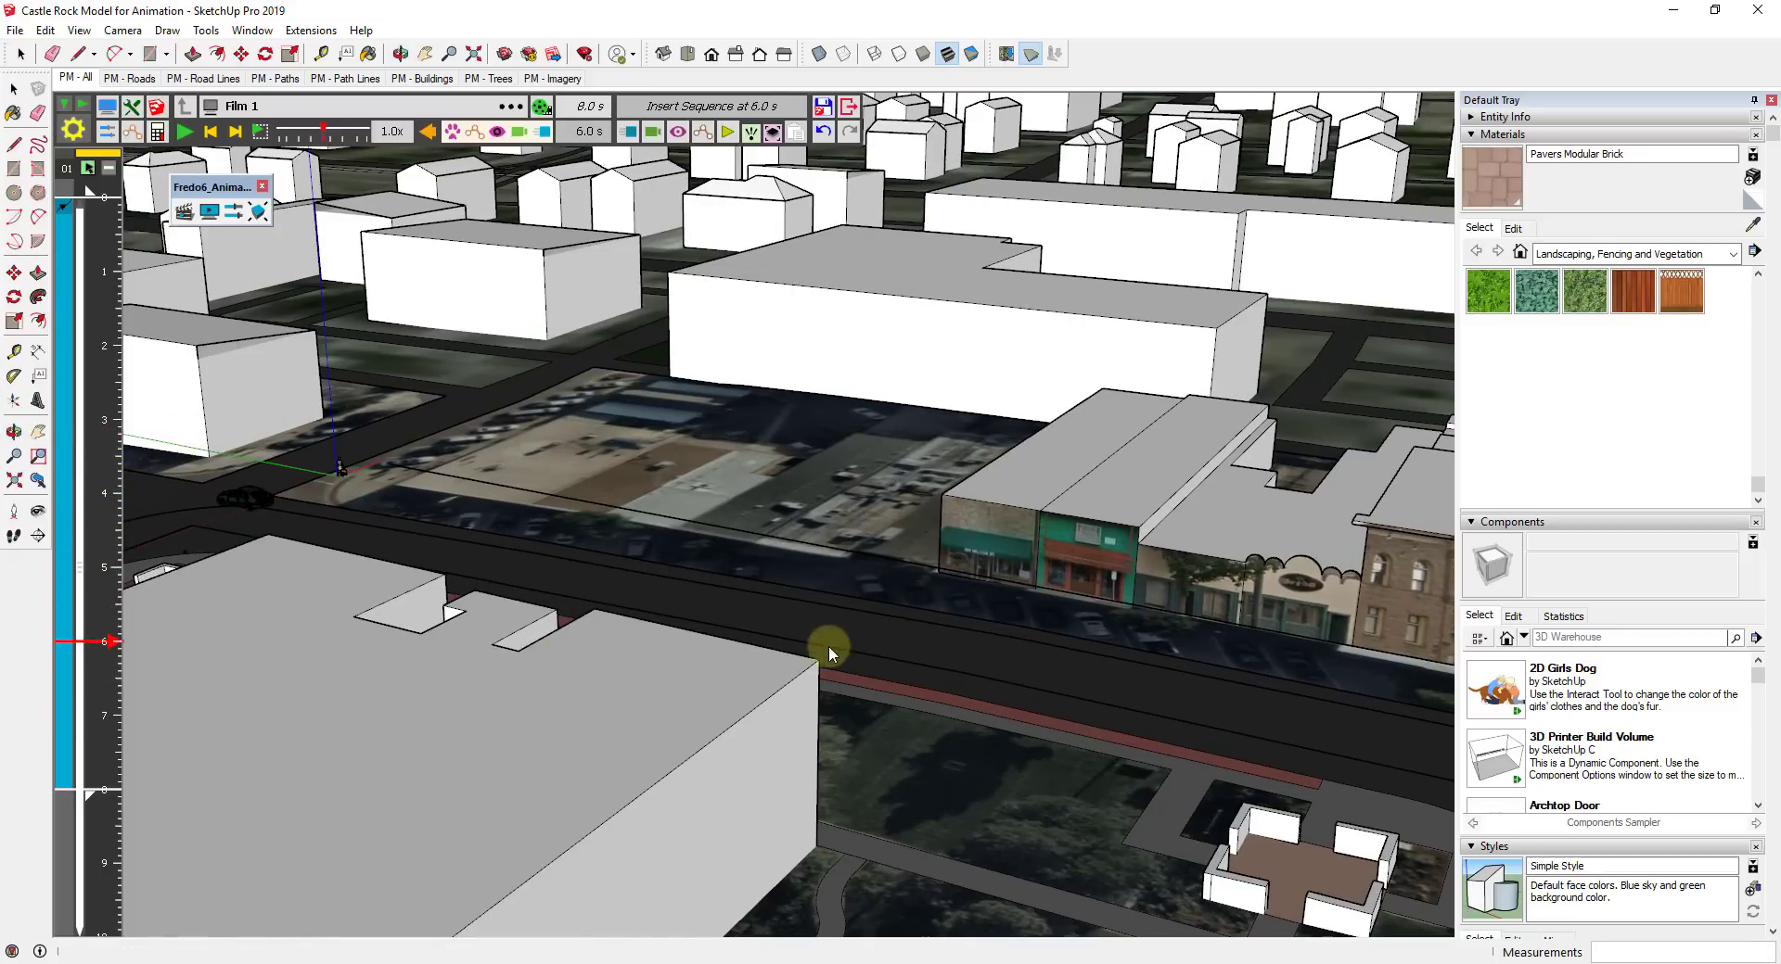
Set the film time to 0.1 s and start a new camera sequence of the tracking camera type.
drag(100, 436, 98, 206)
mouse_move(1143, 687)
middle_down()
mouse_move(768, 568)
mouse_move(709, 568)
mouse_move(744, 596)
middle_up()
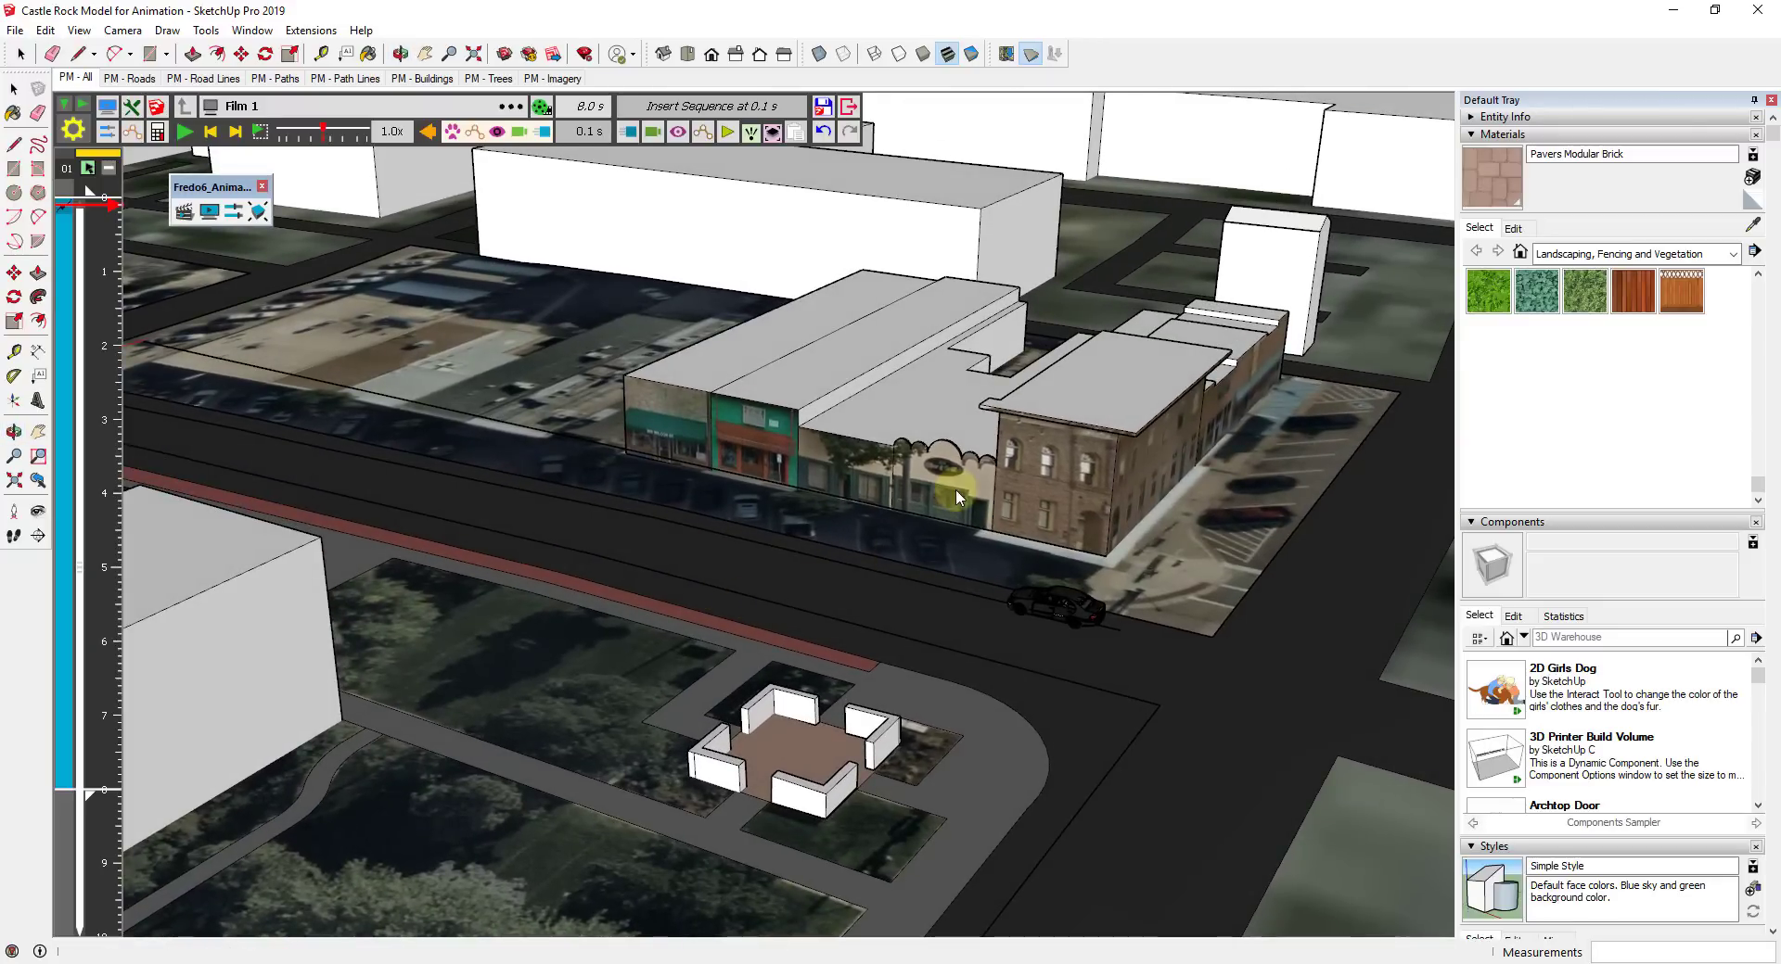
middle_drag(1068, 604, 1060, 607)
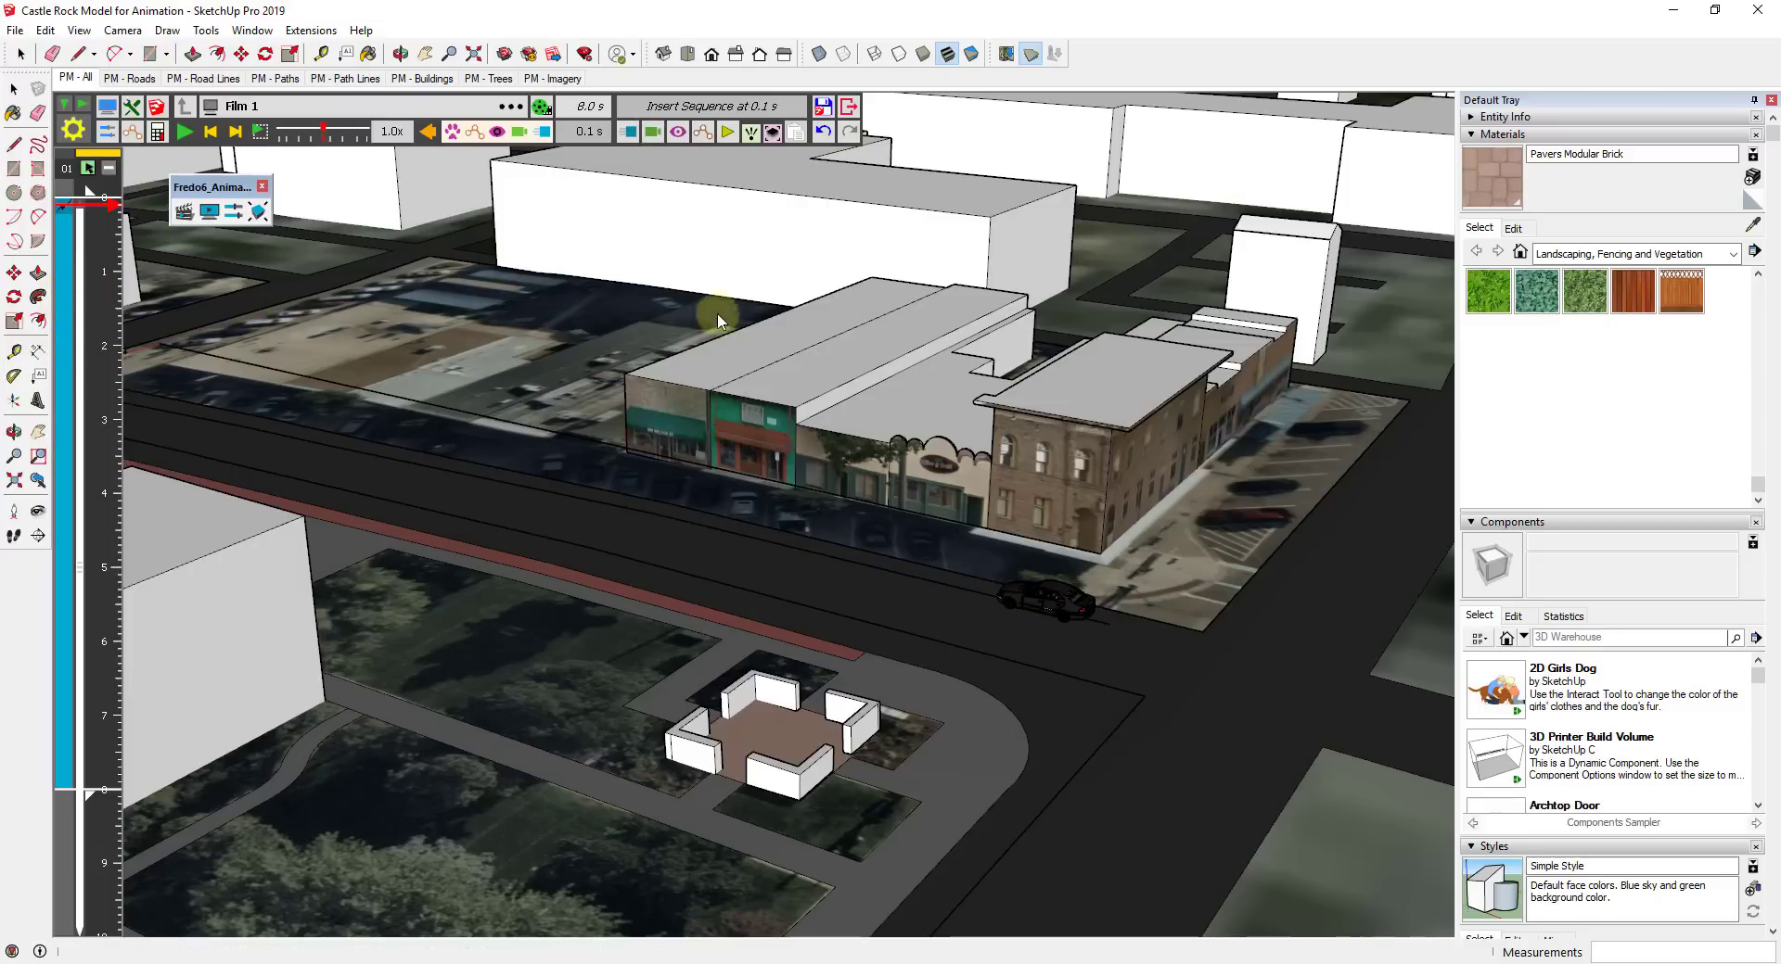
click(653, 140)
click(680, 158)
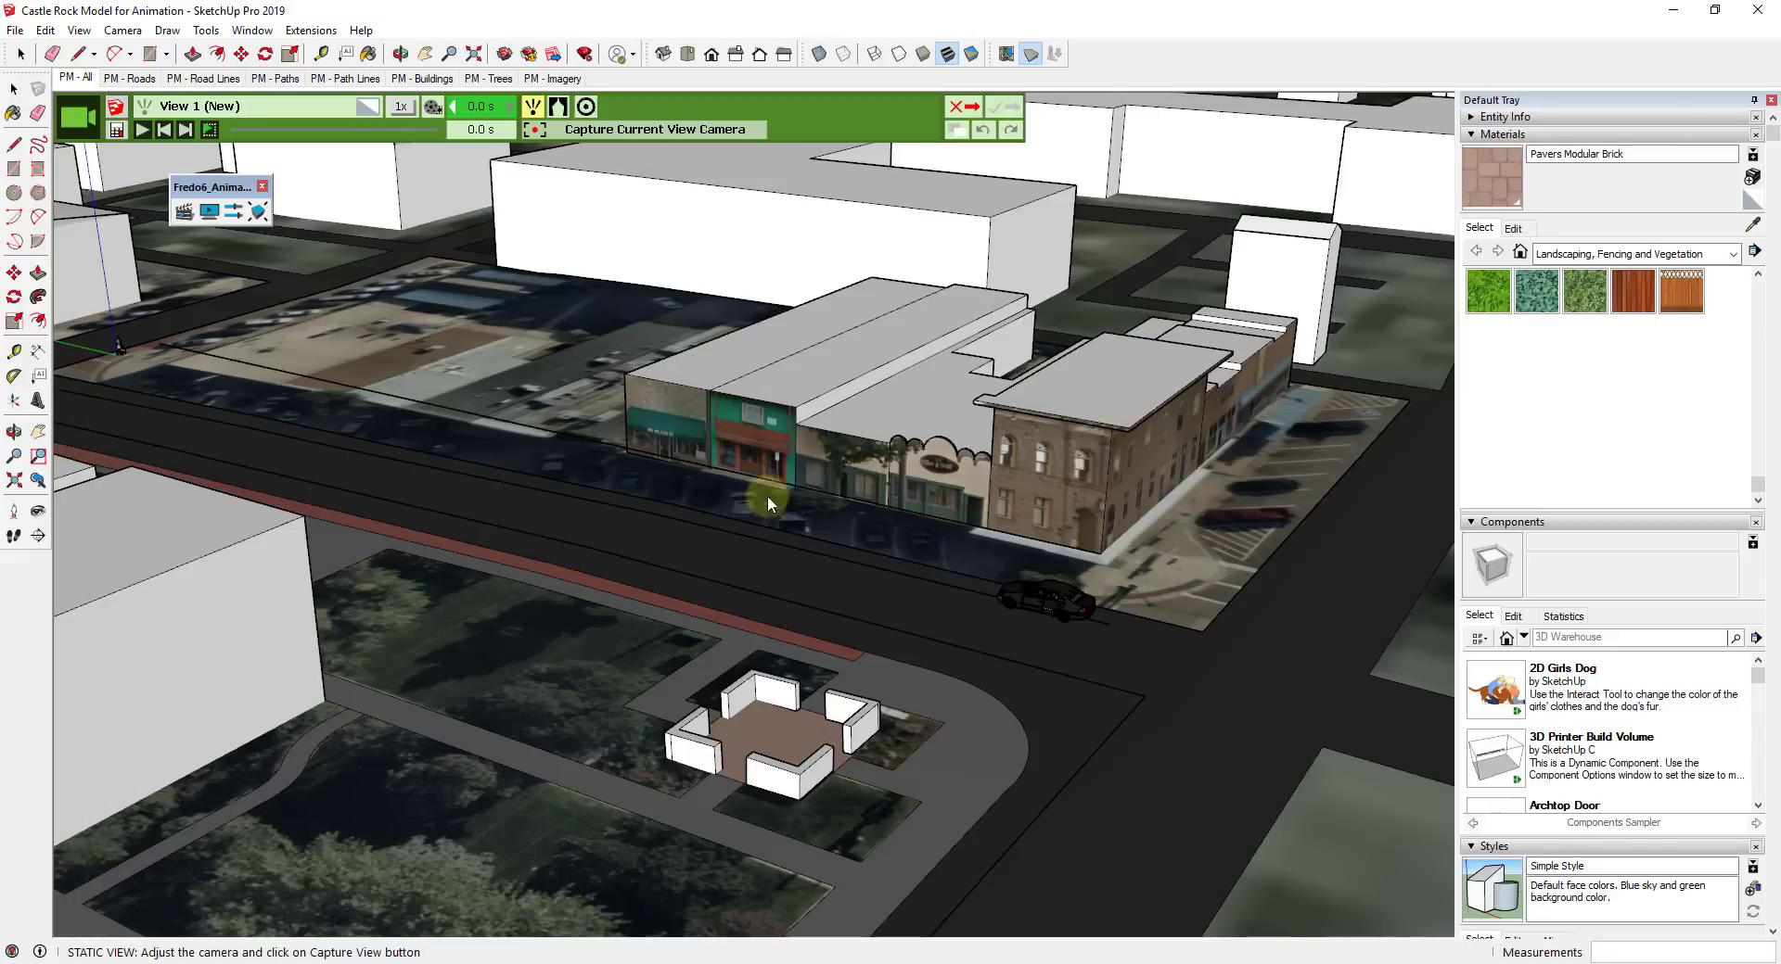
scroll(739, 548, up, 3)
shift+middle_drag(1163, 573, 1092, 549)
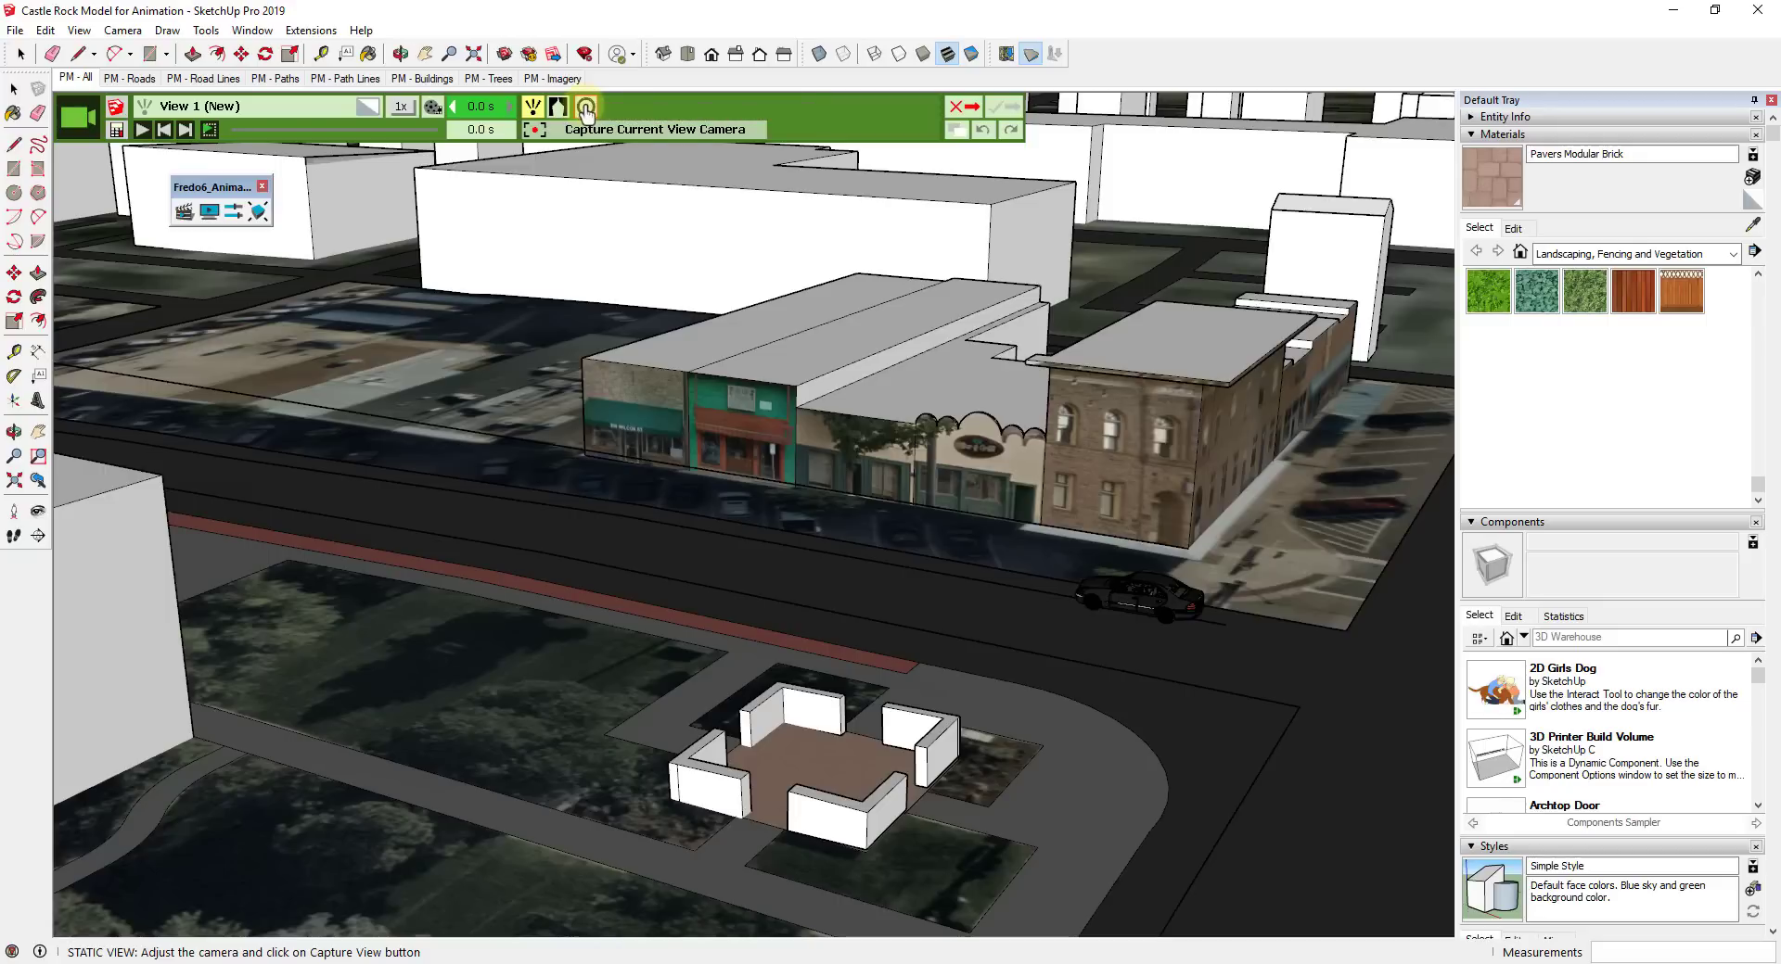
click(586, 107)
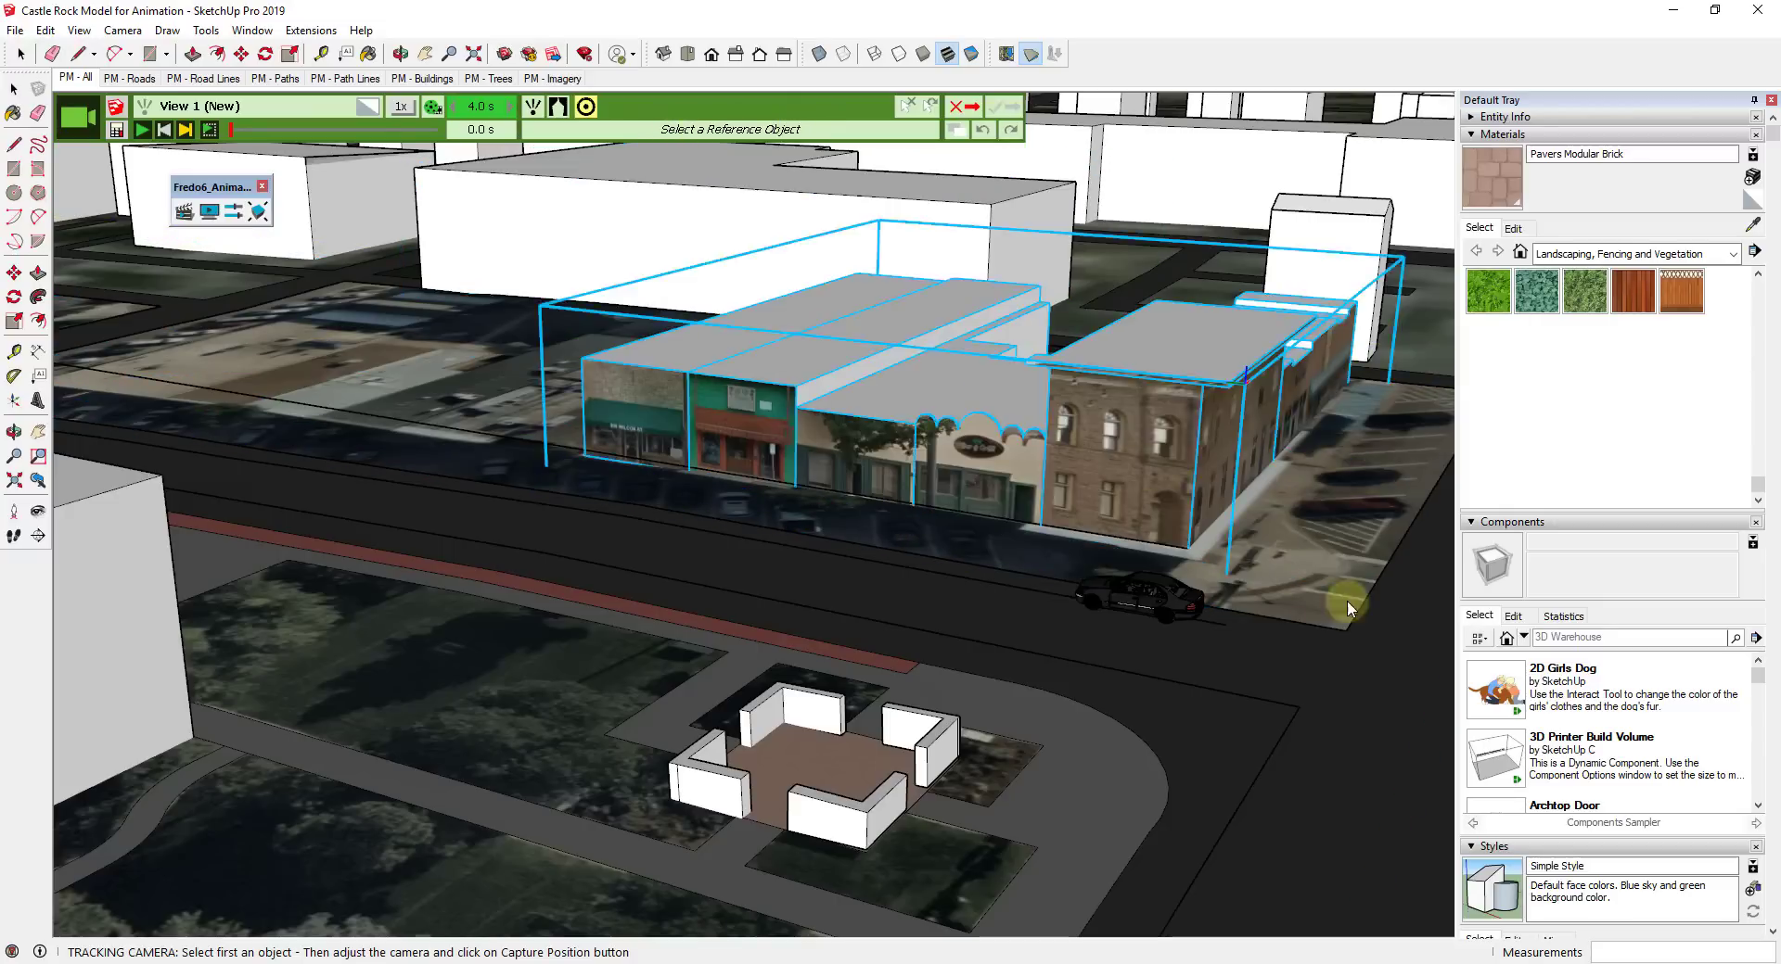
Pick the whole car on the street as the tracking camera's reference object.
click(1142, 610)
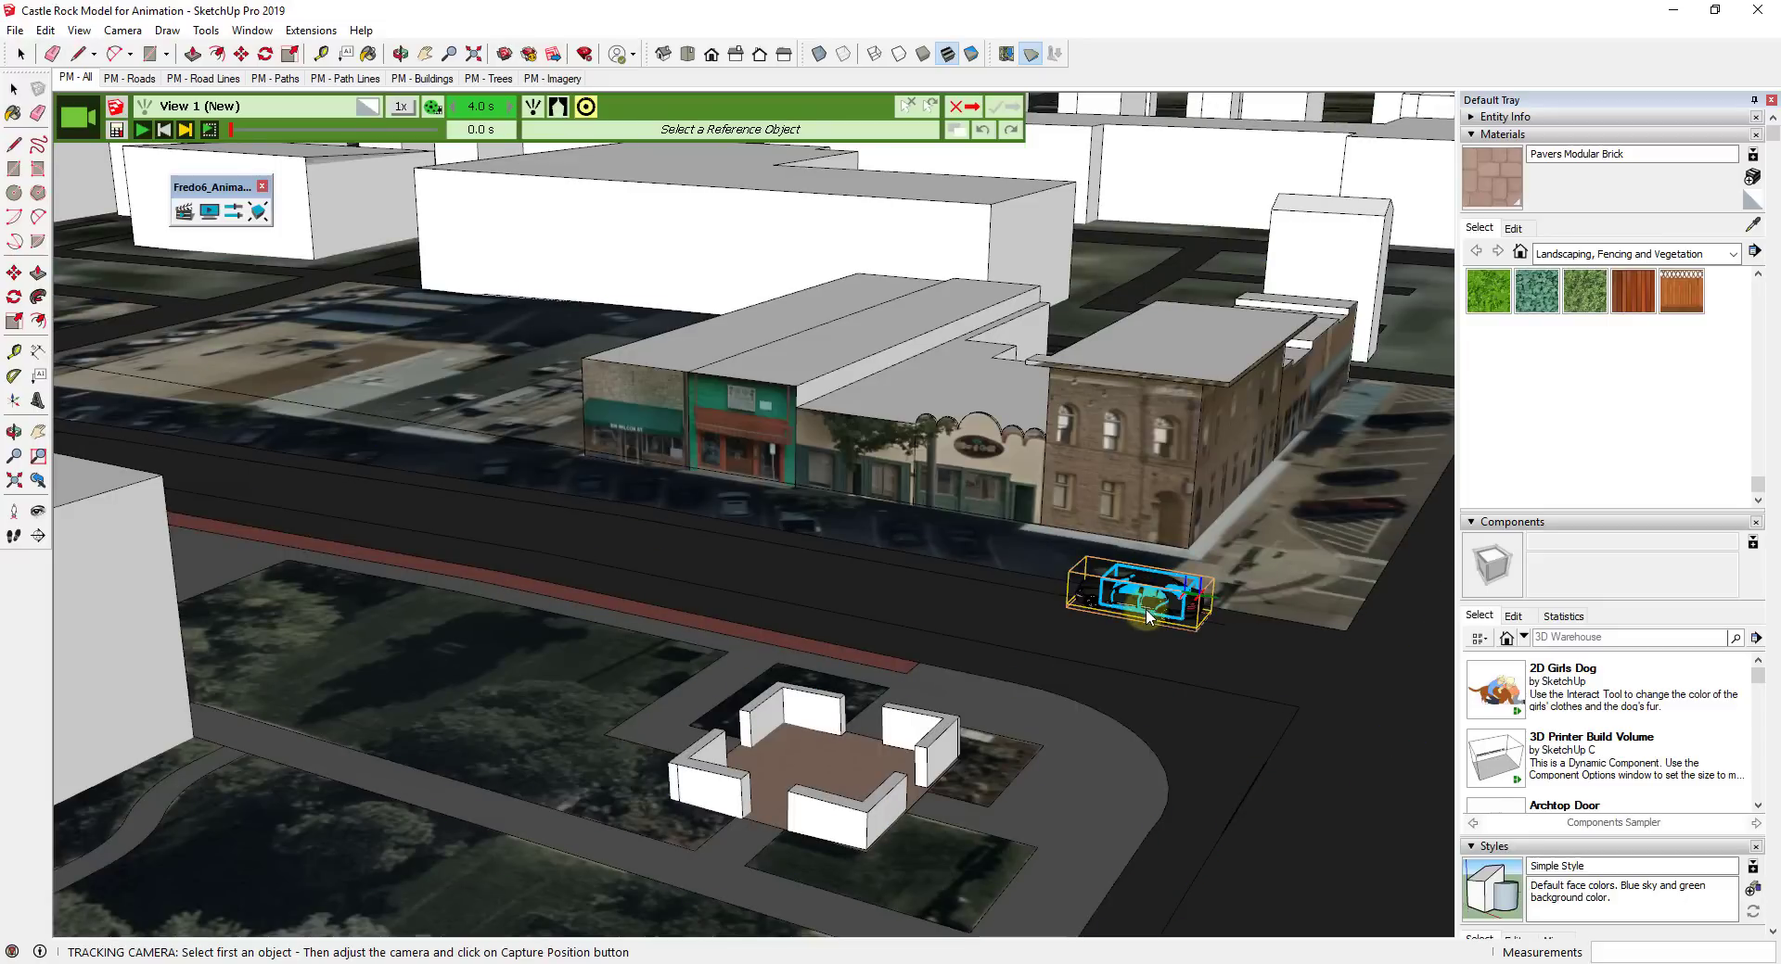
click(1146, 613)
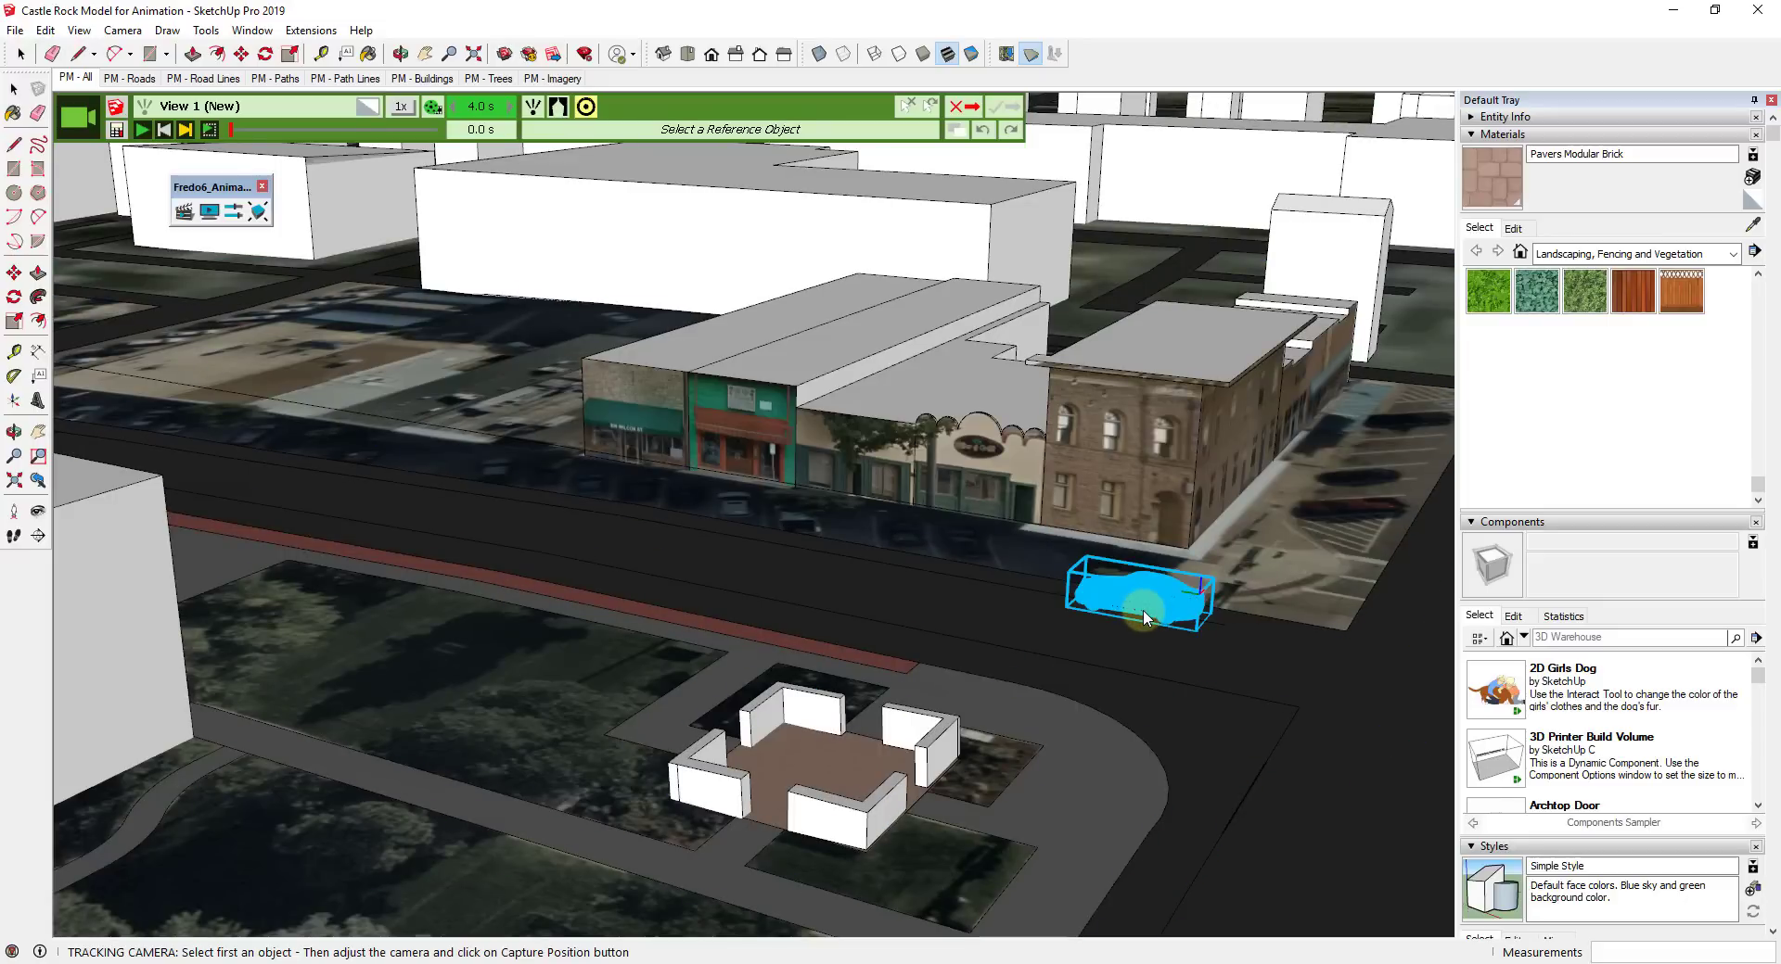
click(1147, 617)
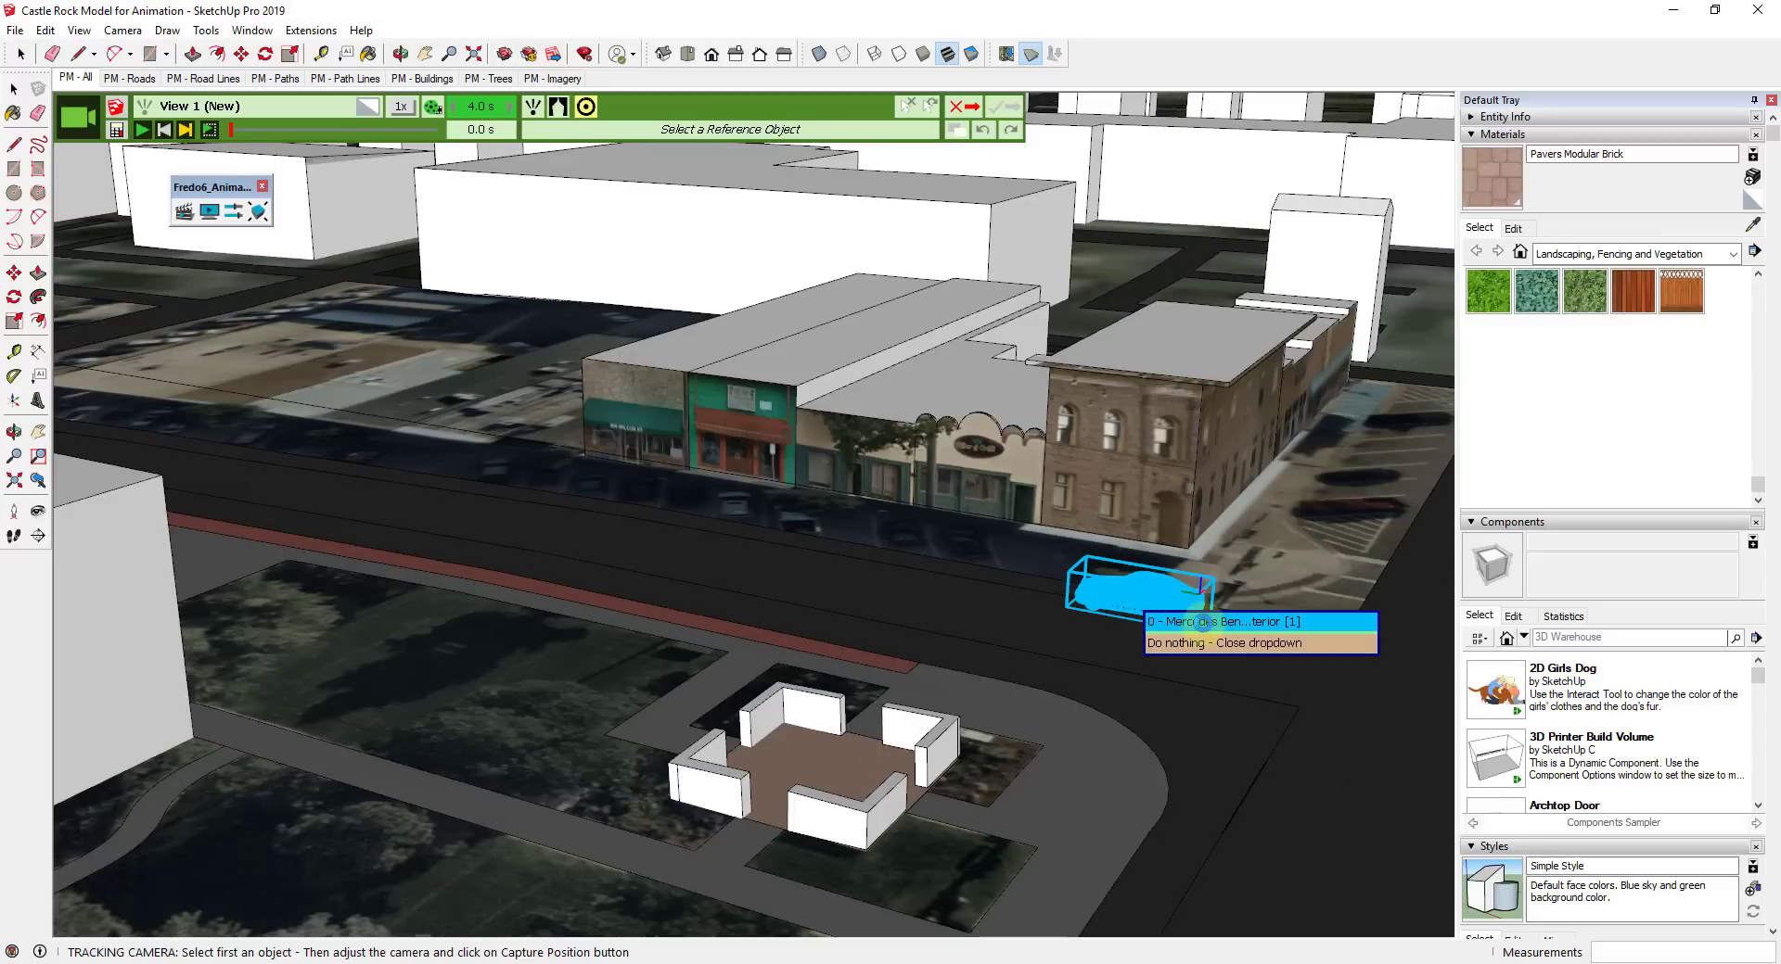
click(1201, 622)
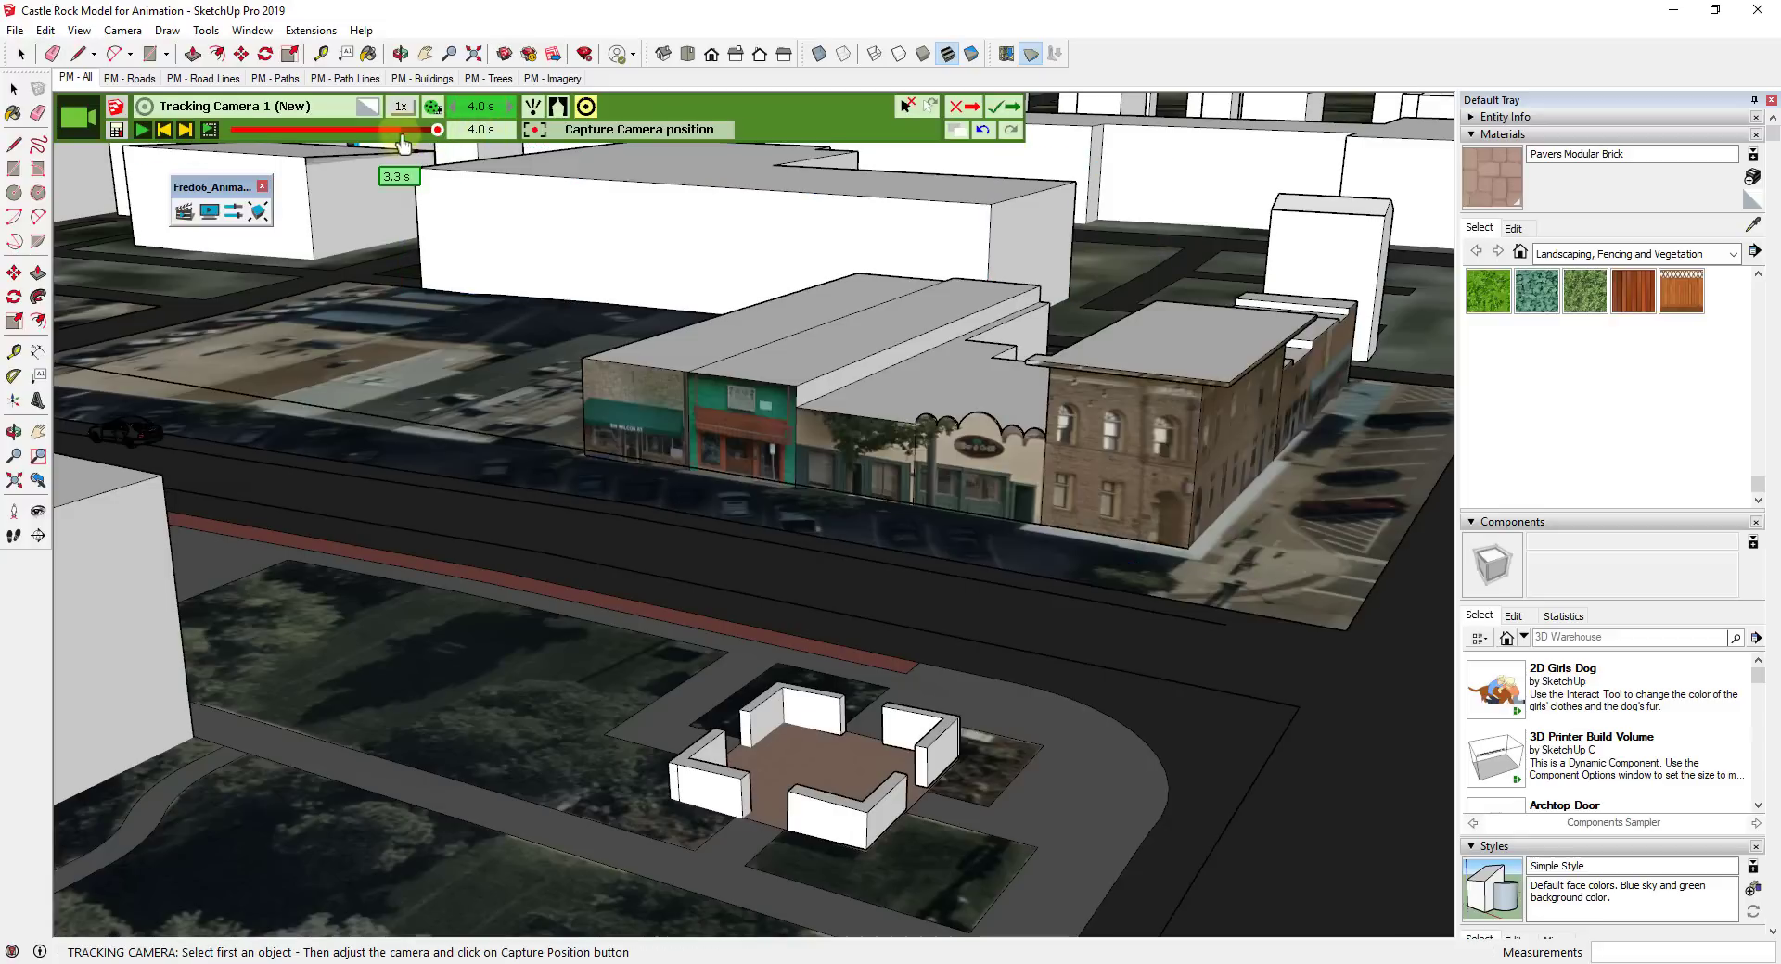
Rewind the tracking camera to 0.0 s, frame the car closely beside the brick corner building, and capture the camera position.
drag(433, 129, 230, 136)
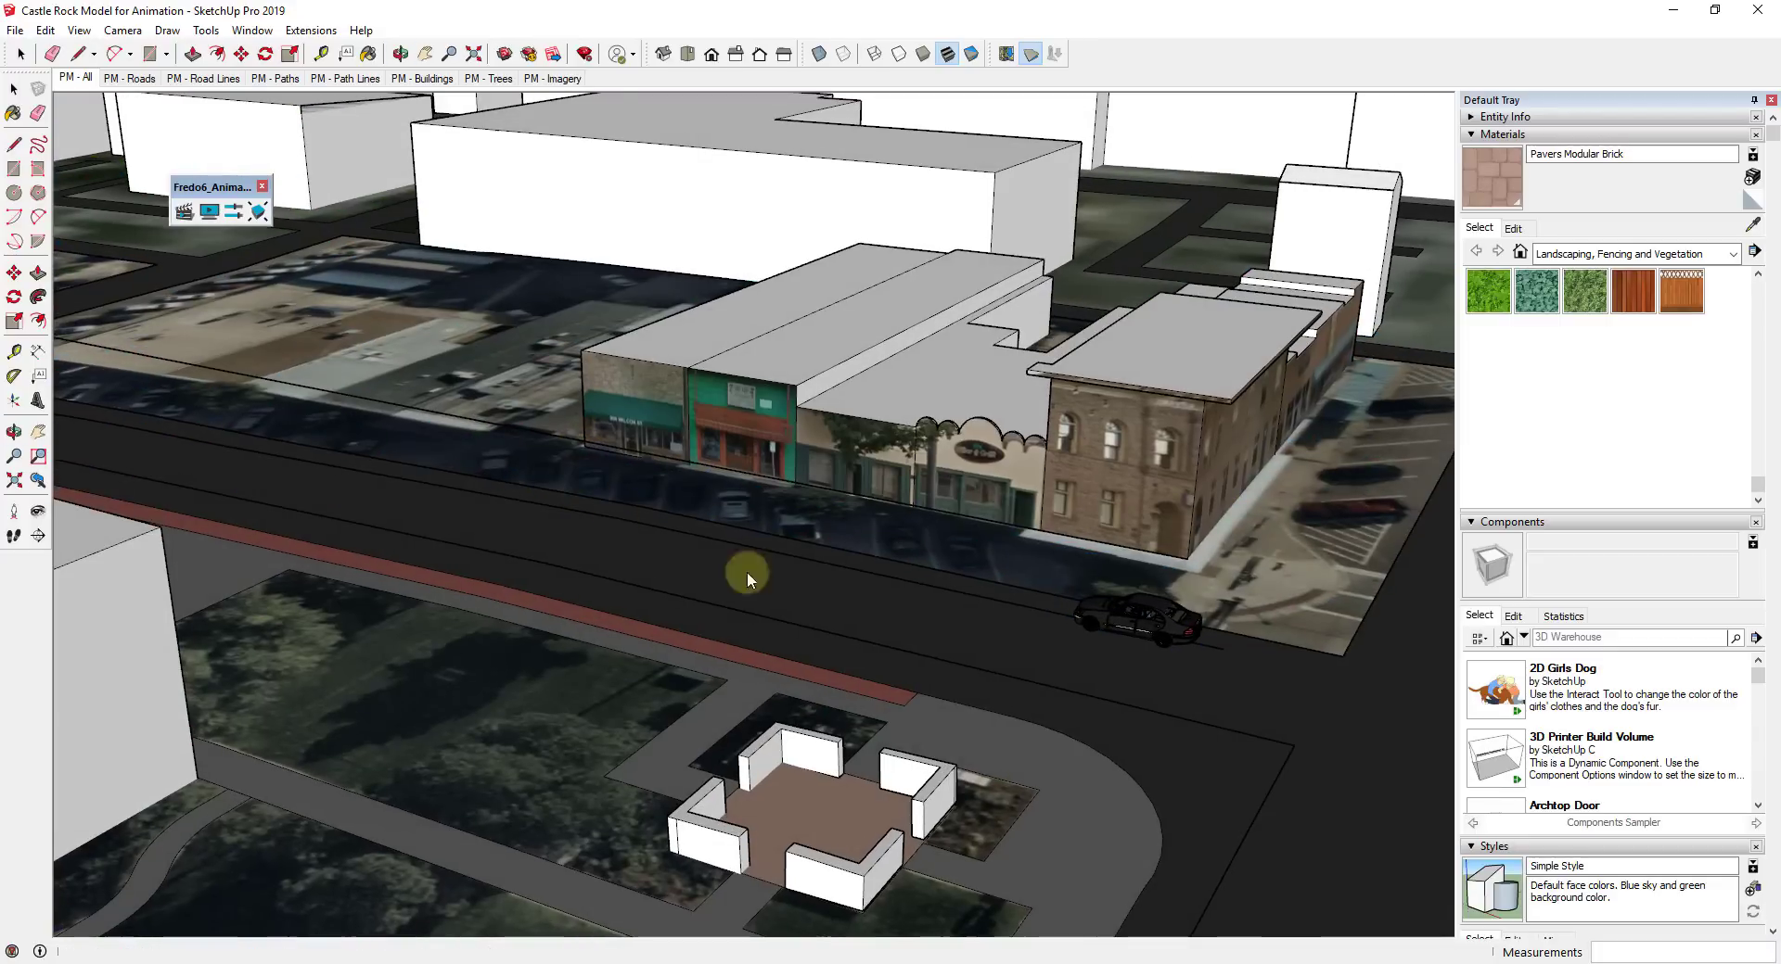
scroll(747, 571, up, 3)
middle_drag(1229, 631, 1099, 603)
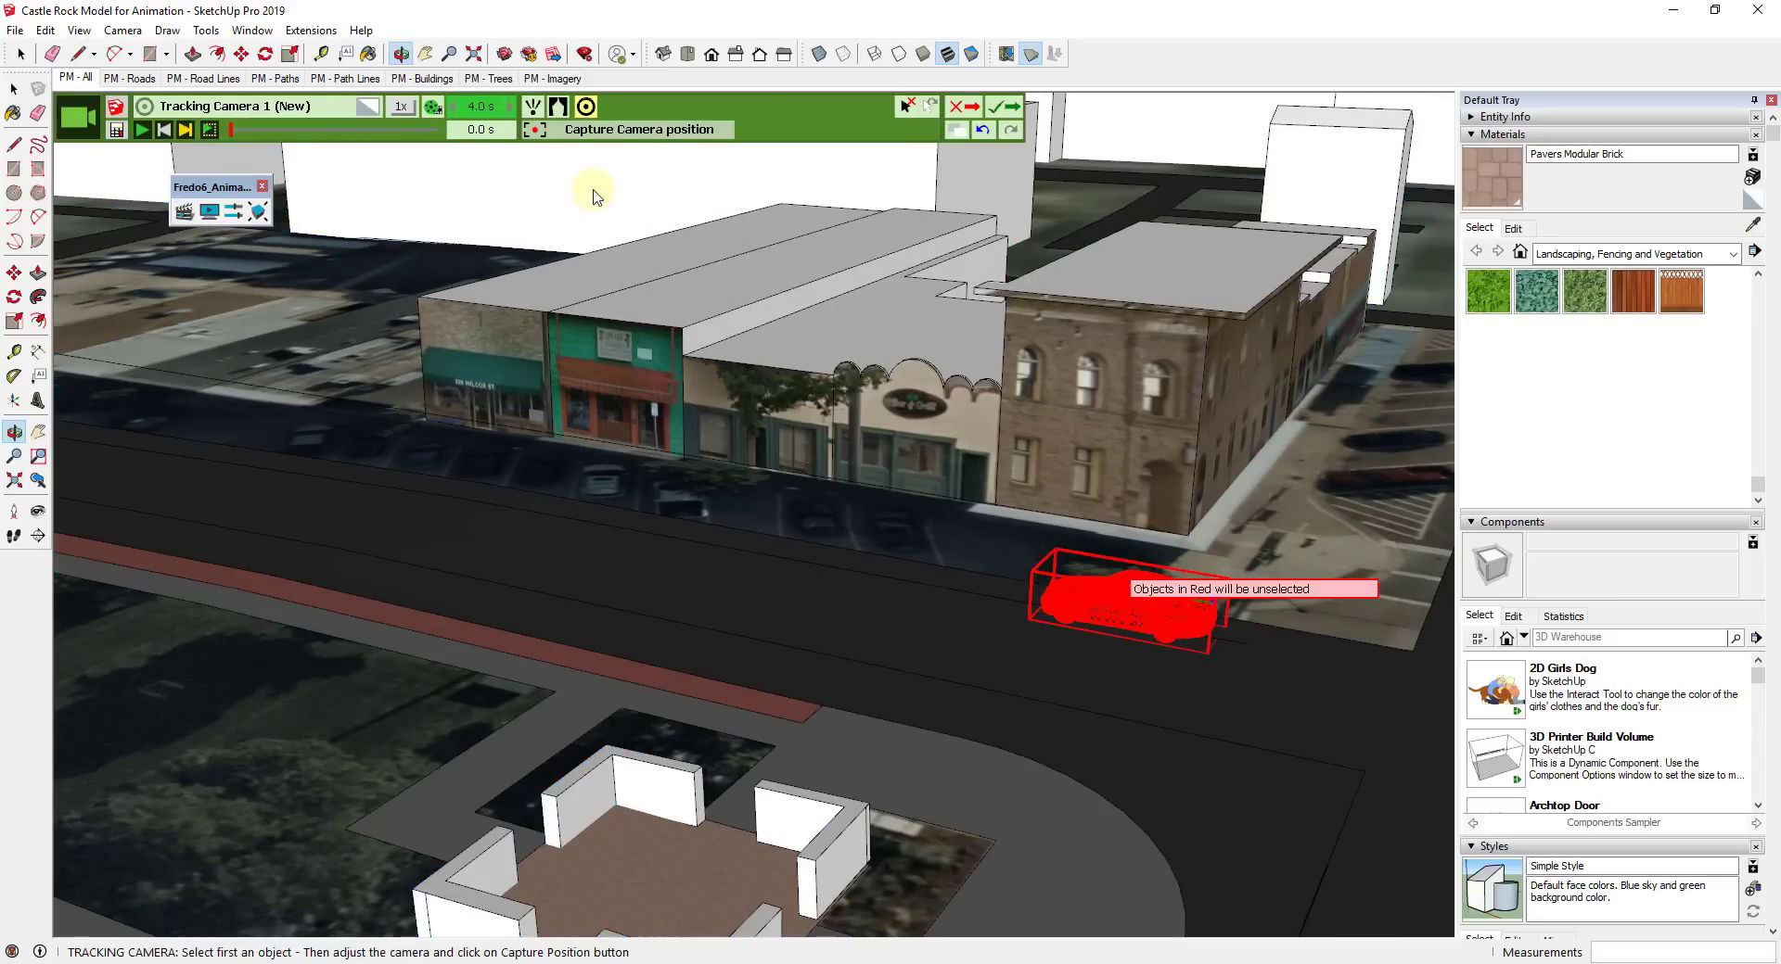
click(1150, 619)
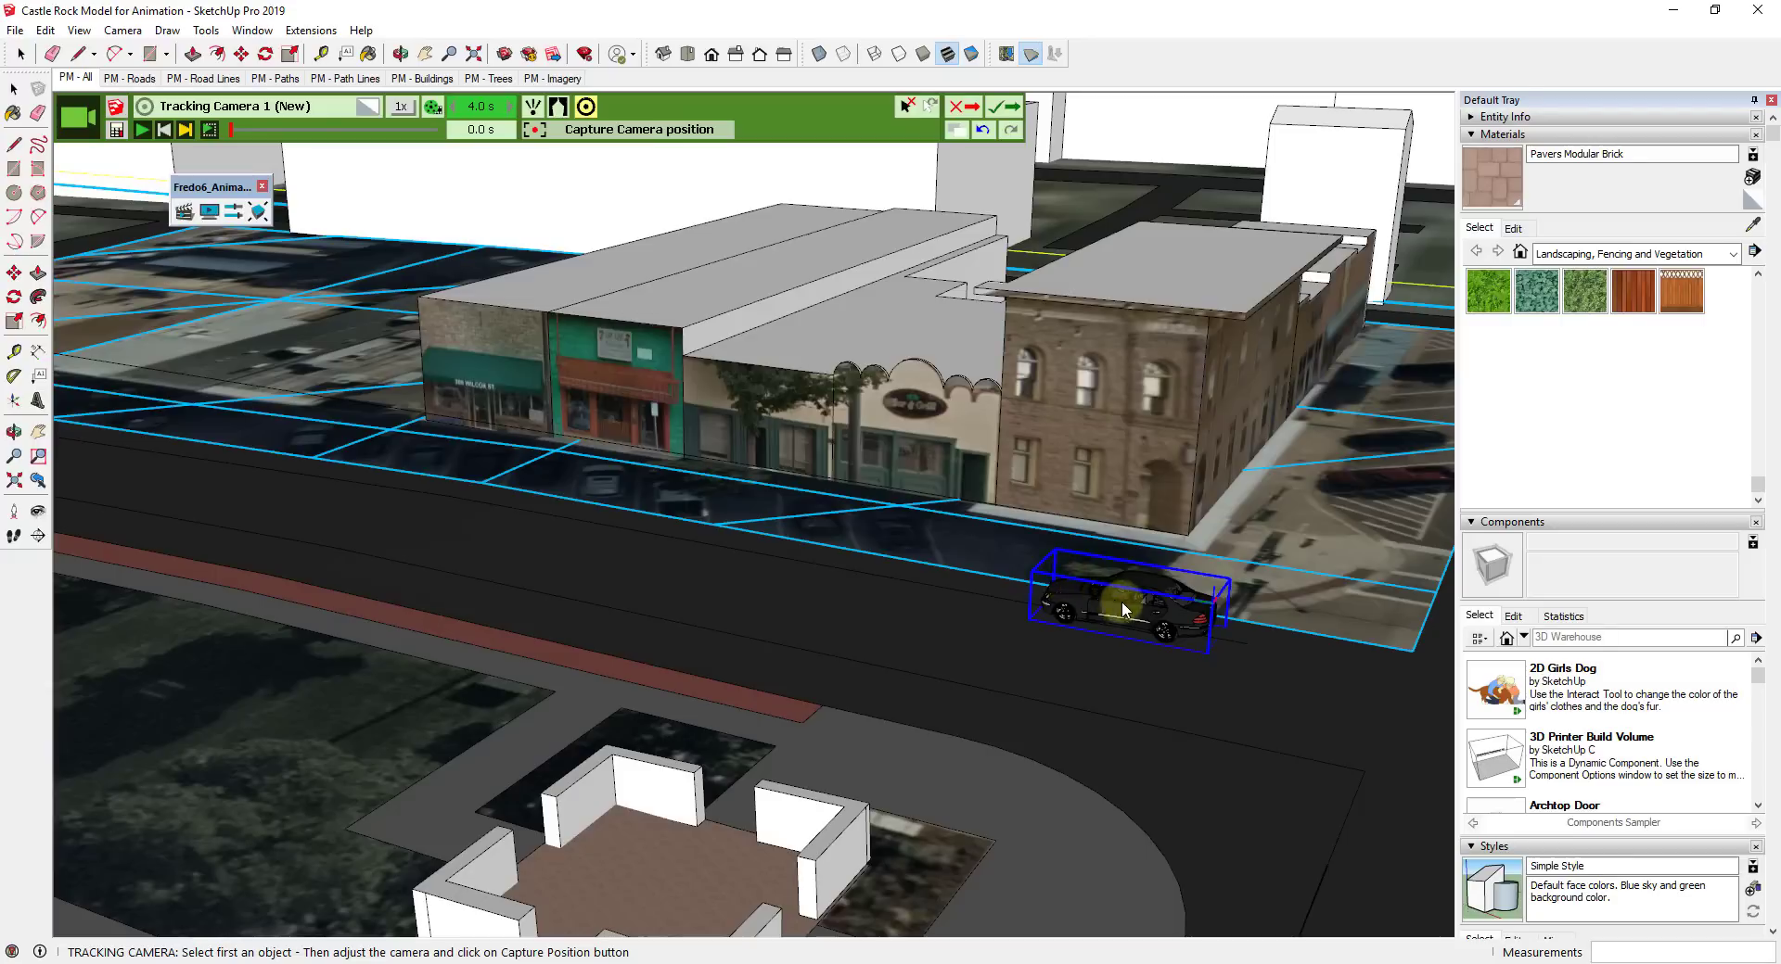
click(1160, 621)
click(1118, 634)
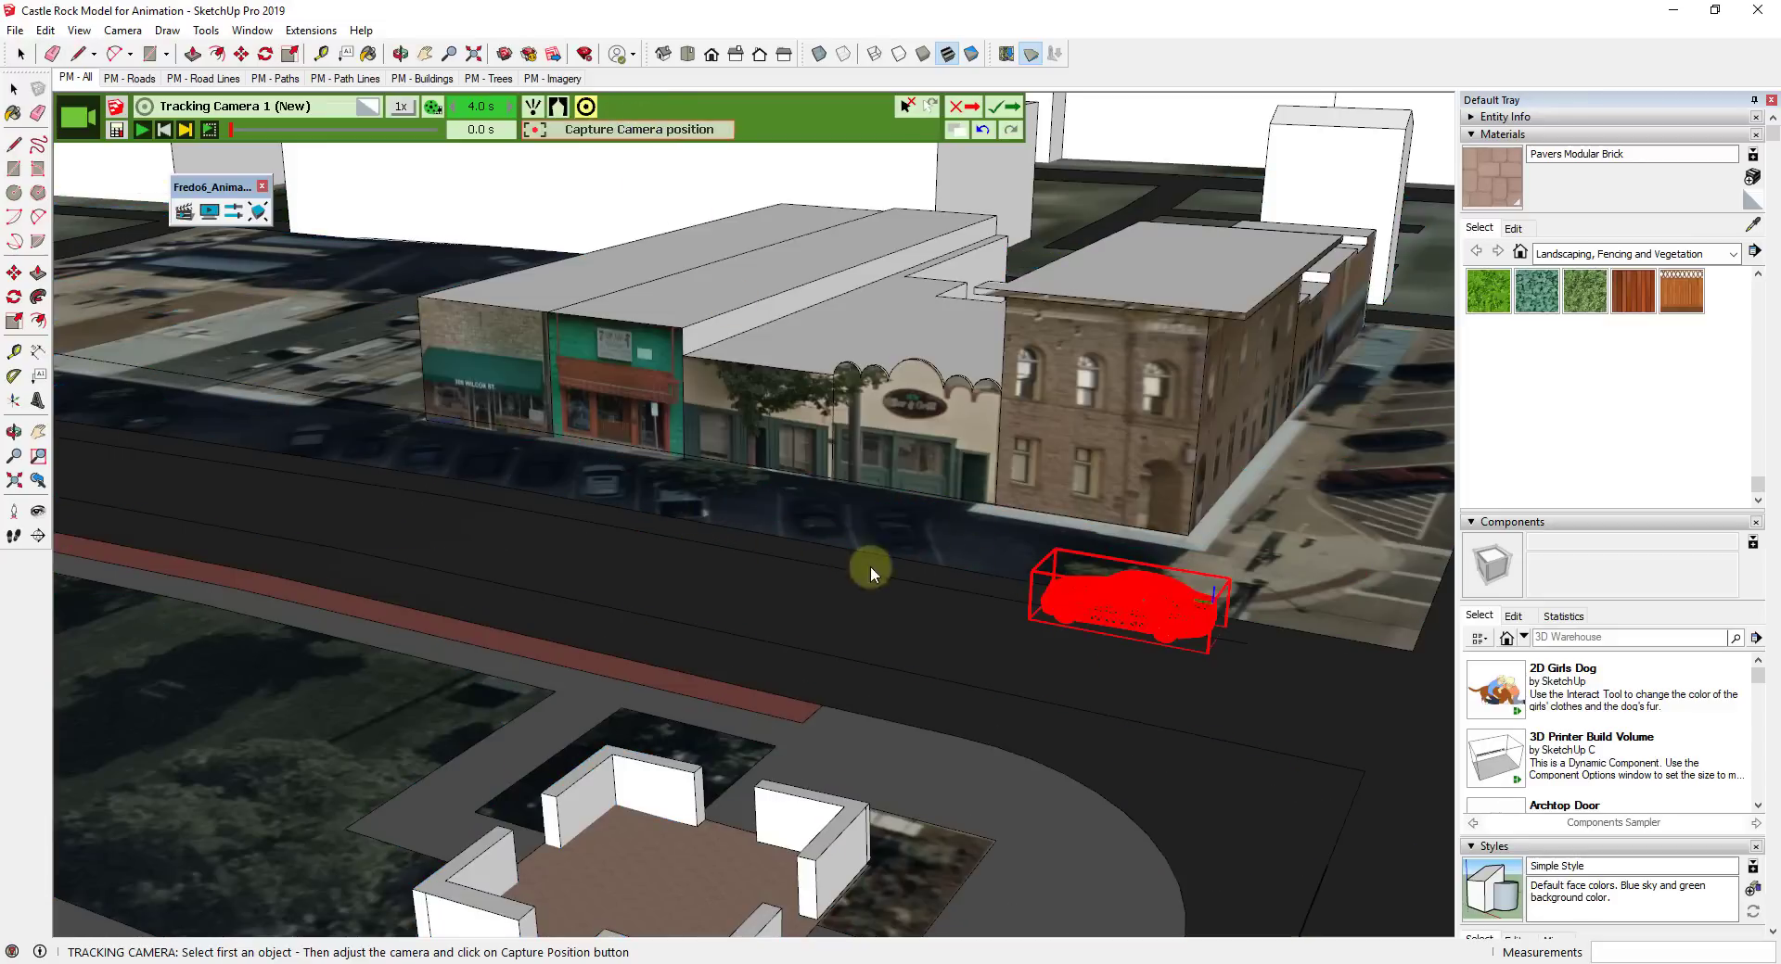
click(1148, 594)
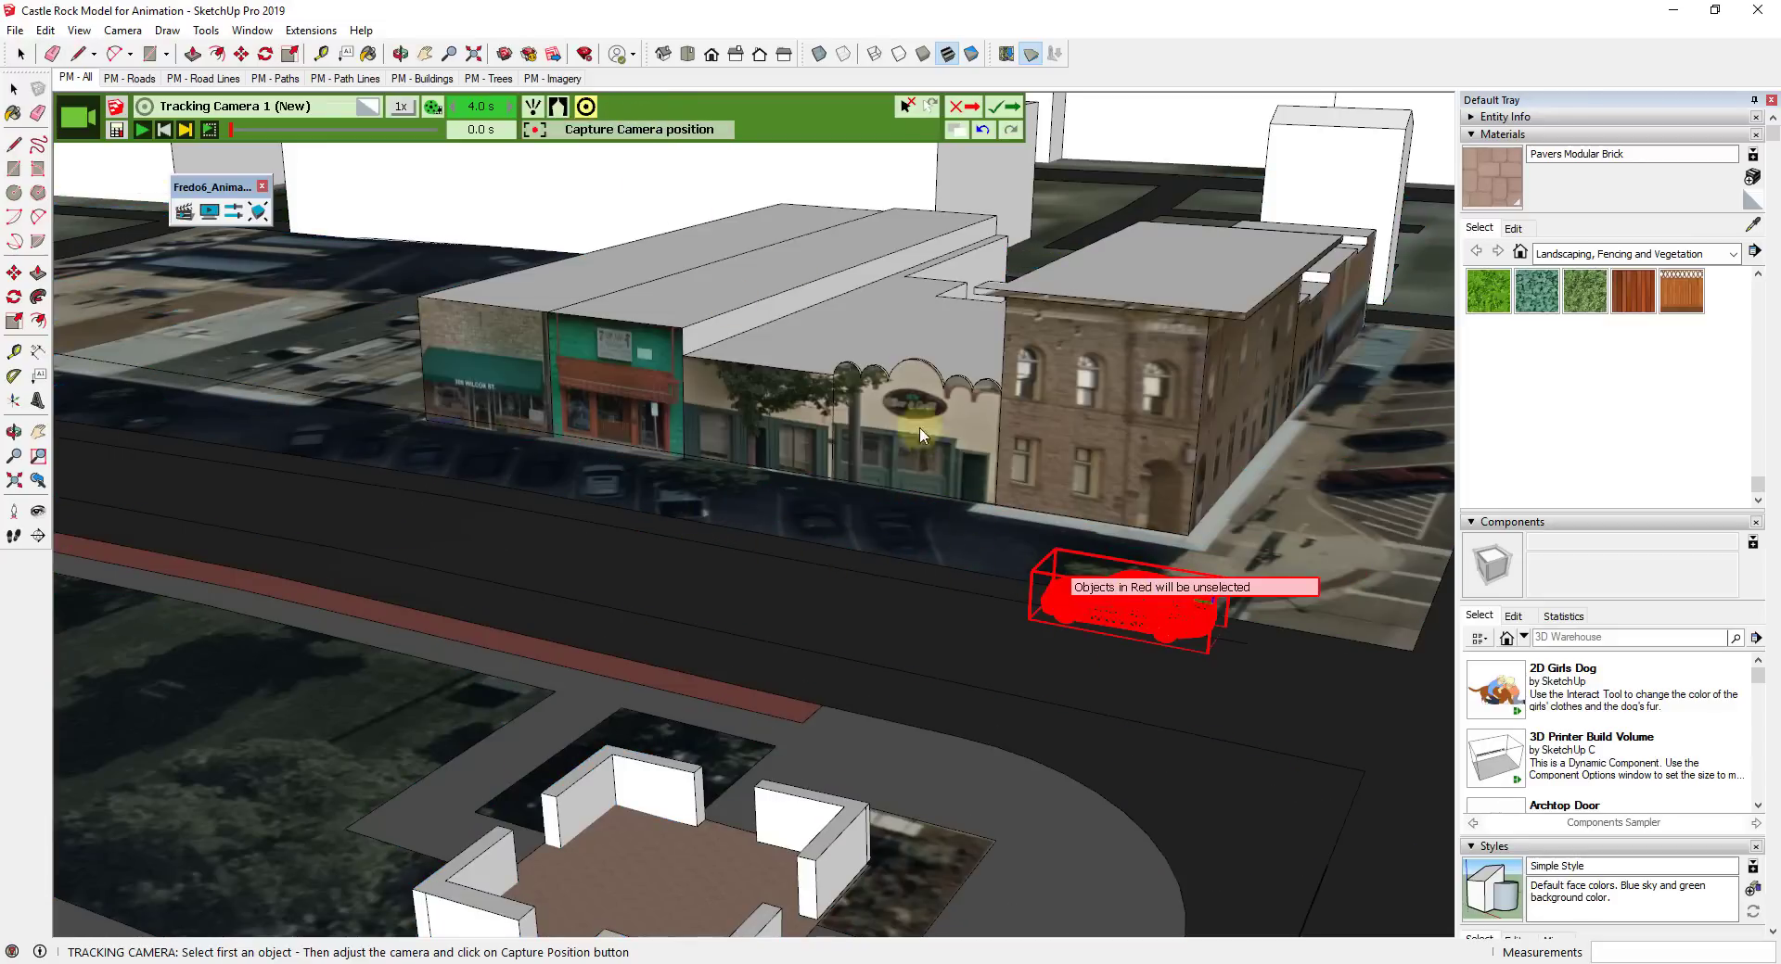
click(664, 134)
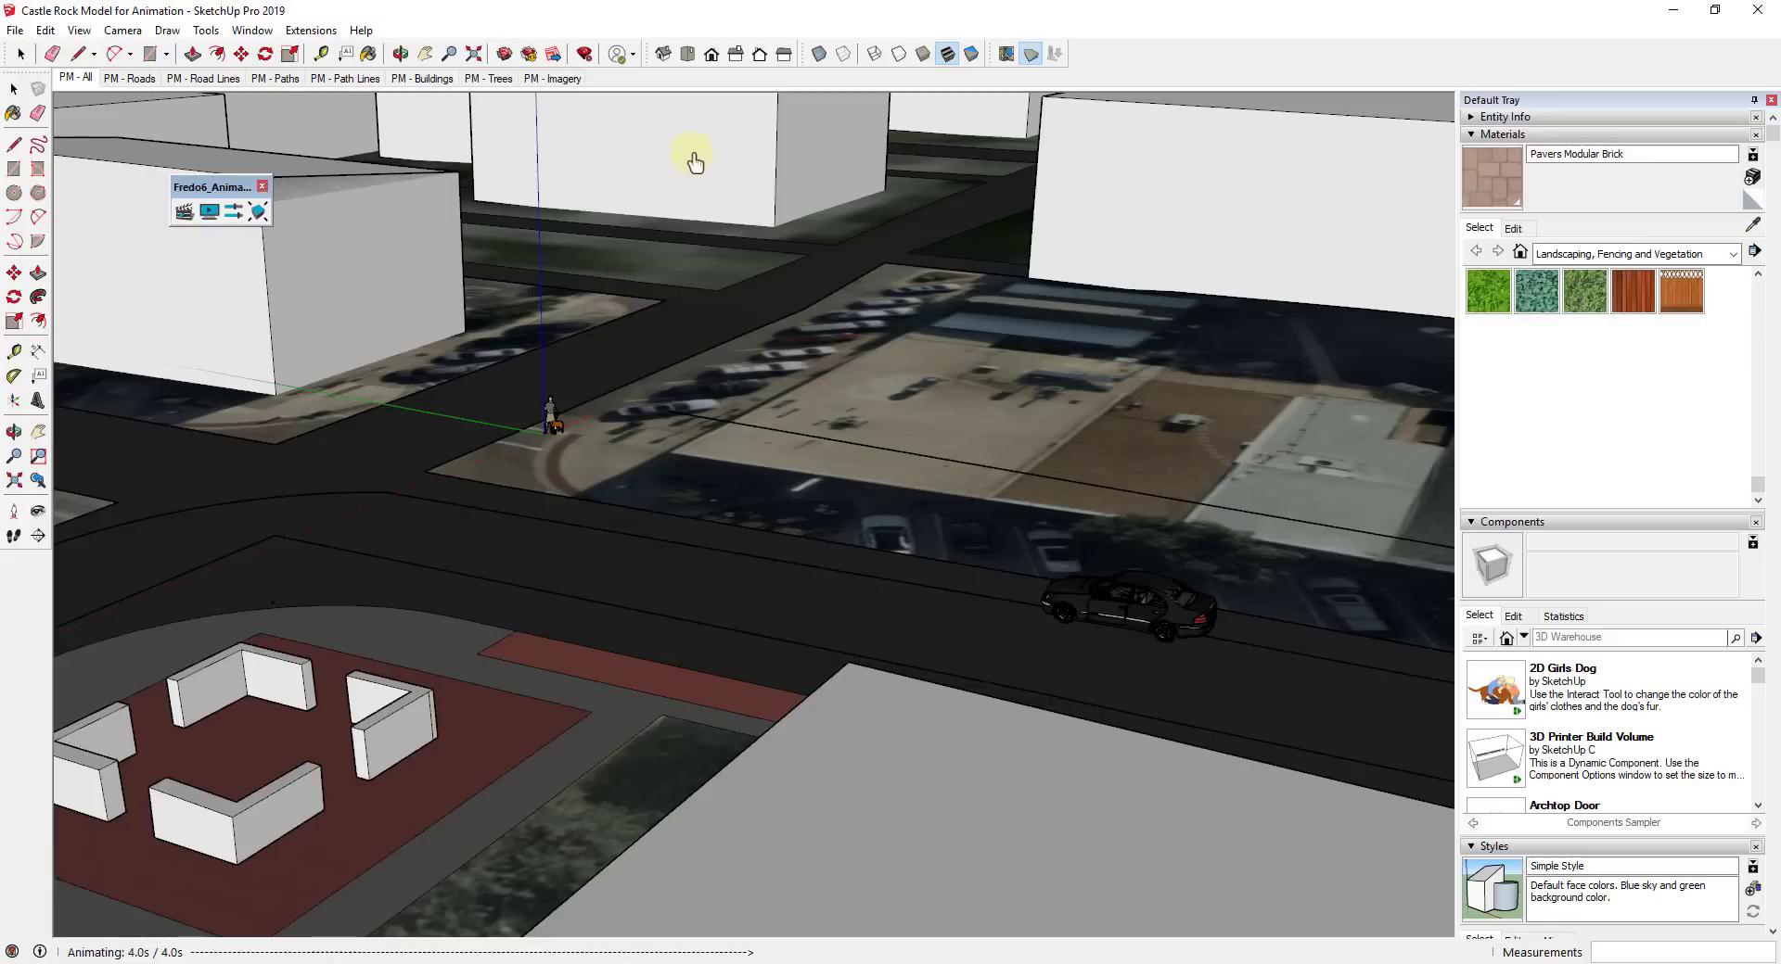
Rewind the tracking shot to 0.0 s and replay it, examining how the camera follows the car.
click(881, 449)
click(266, 137)
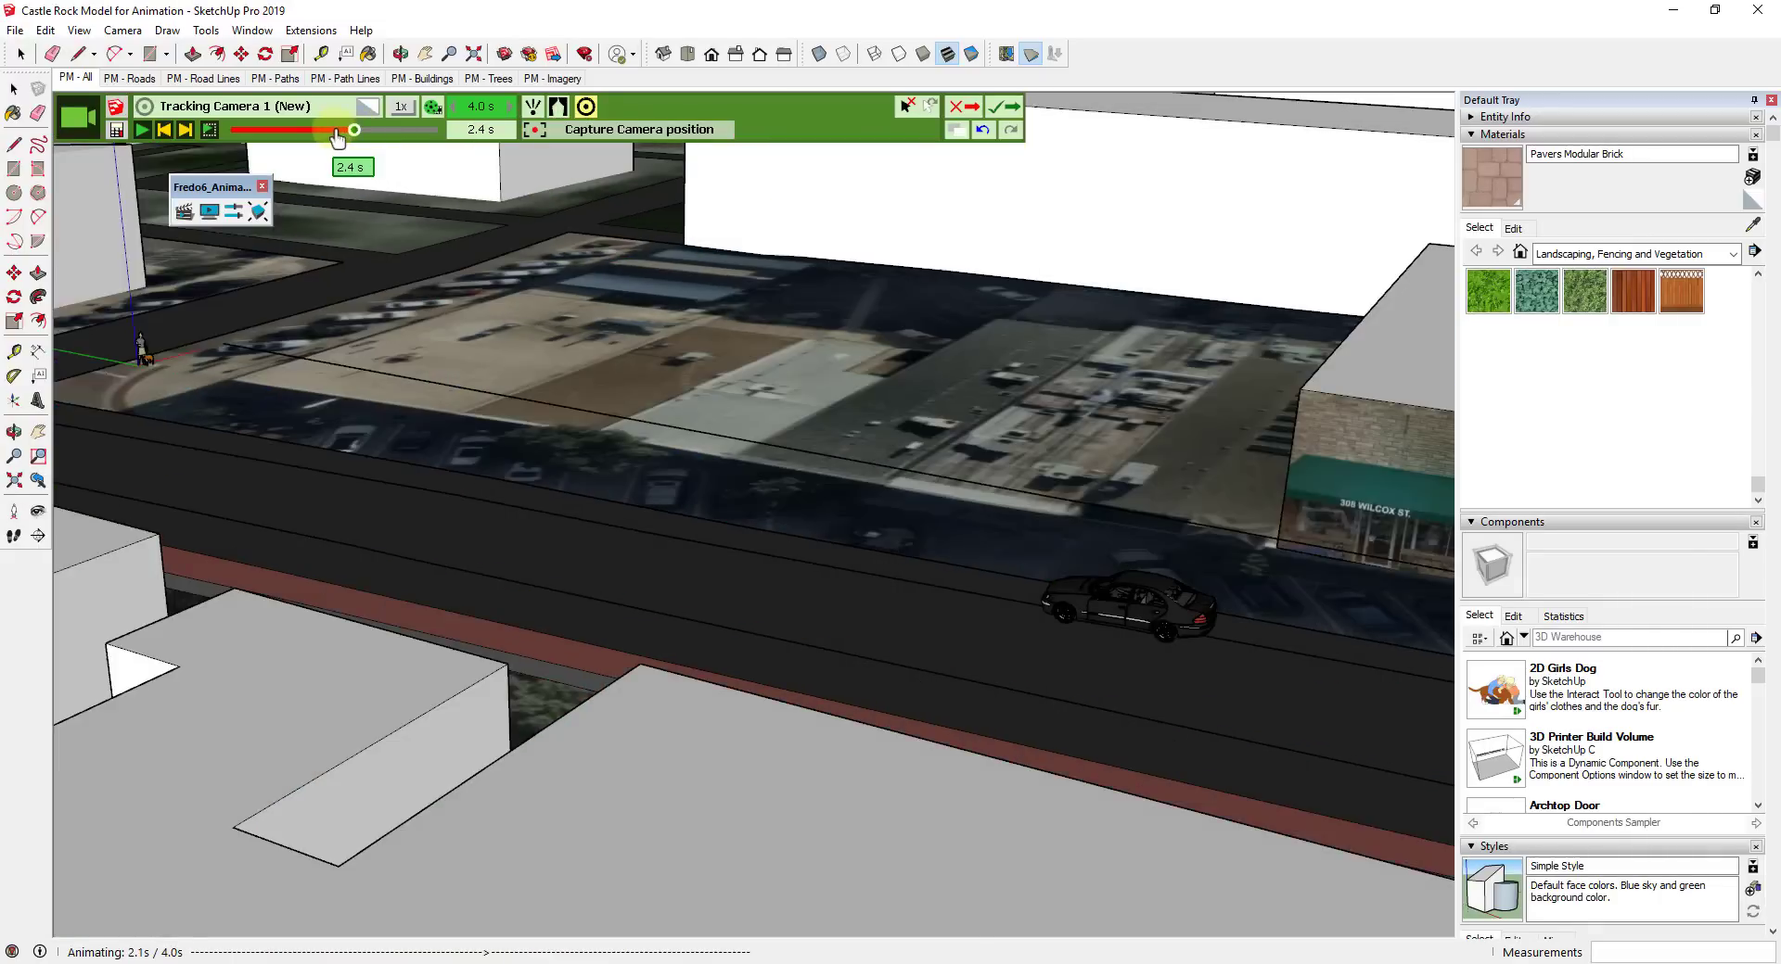
drag(266, 137, 232, 130)
click(1125, 608)
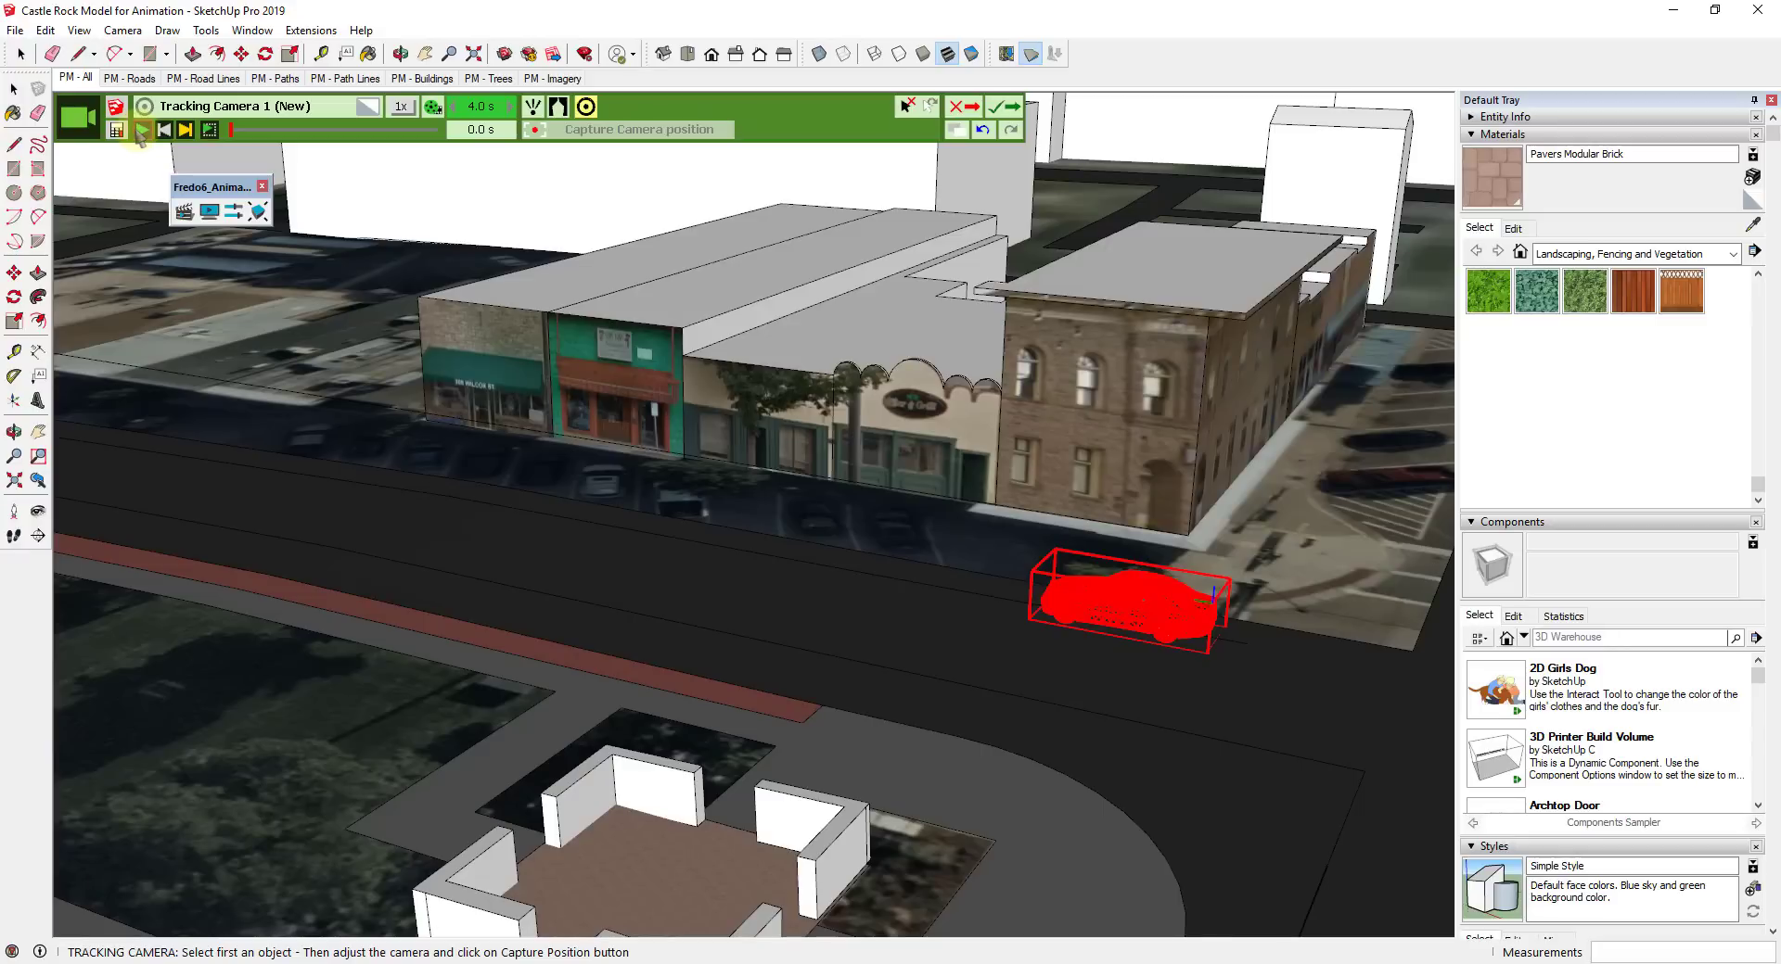
click(141, 129)
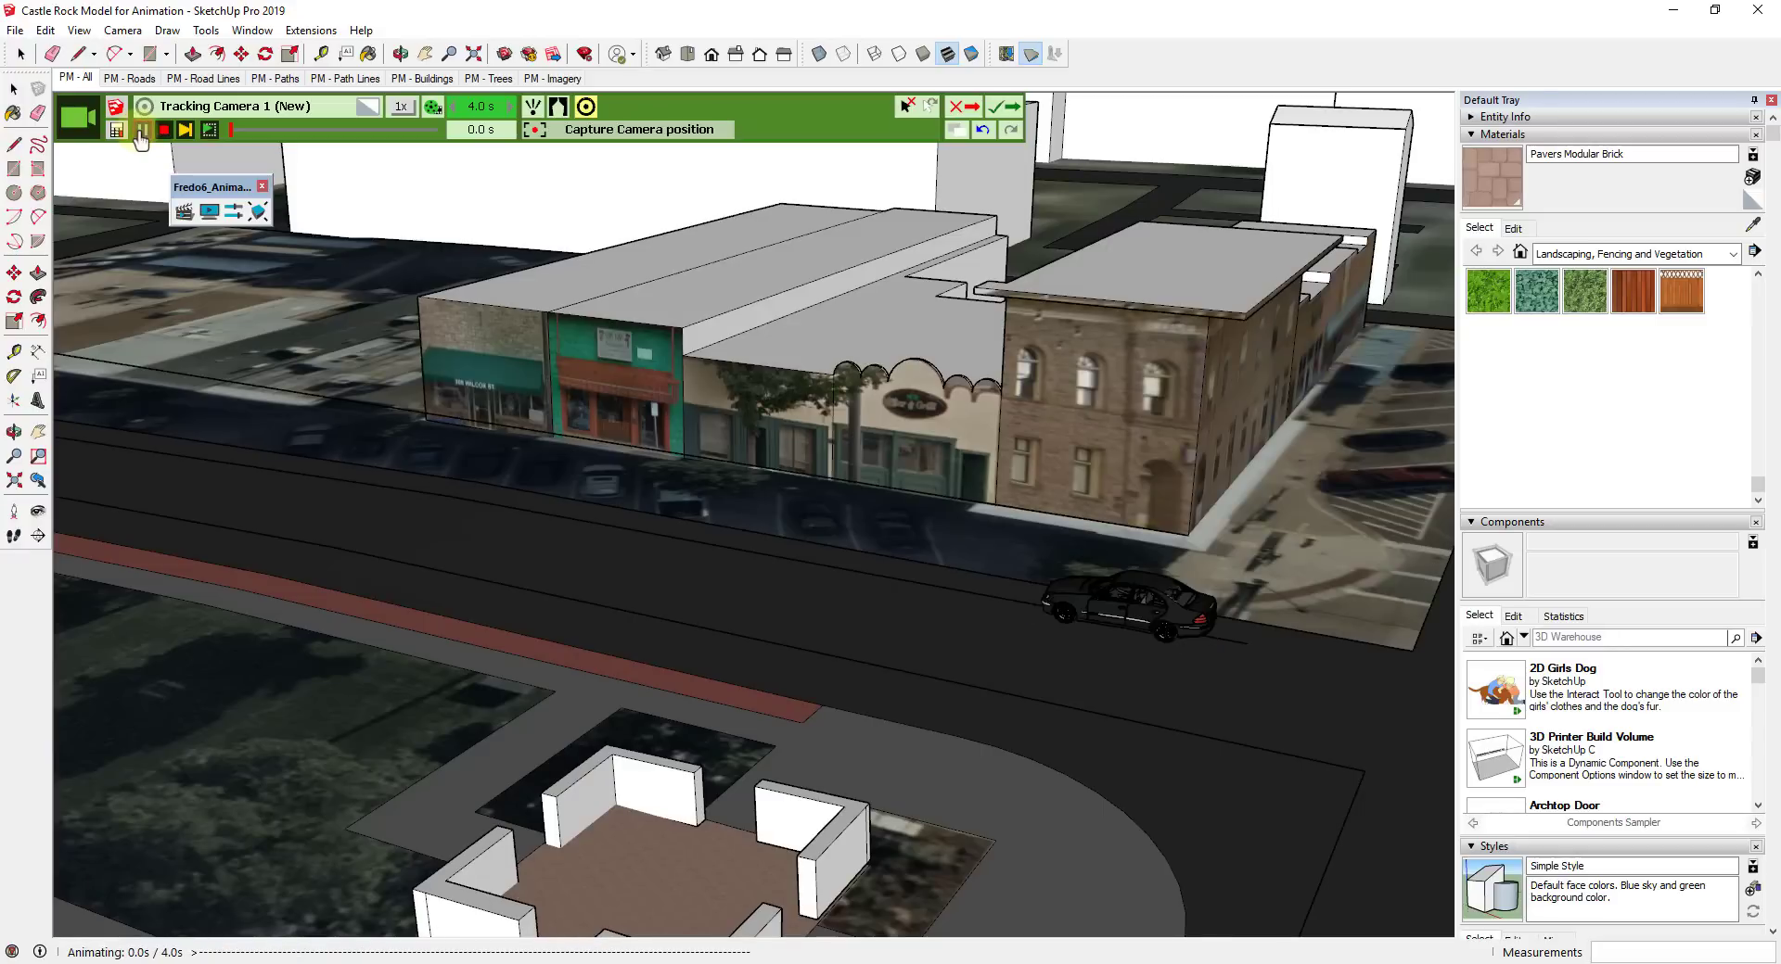
click(141, 130)
click(141, 130)
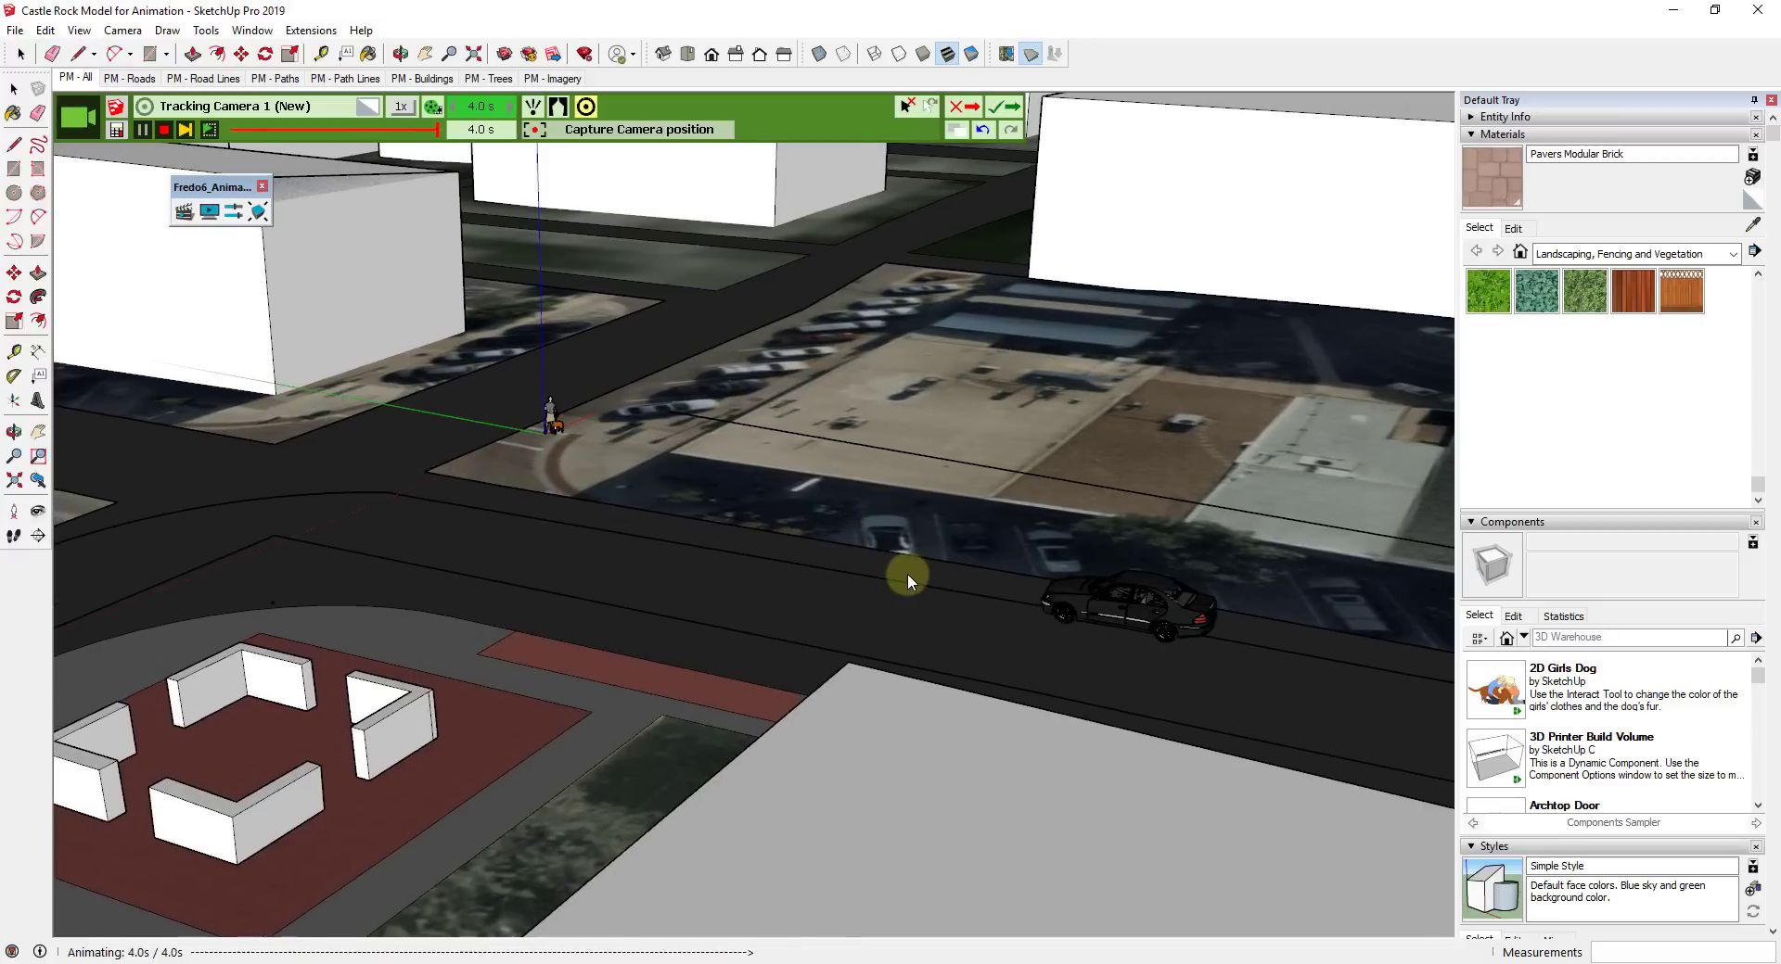
click(1128, 603)
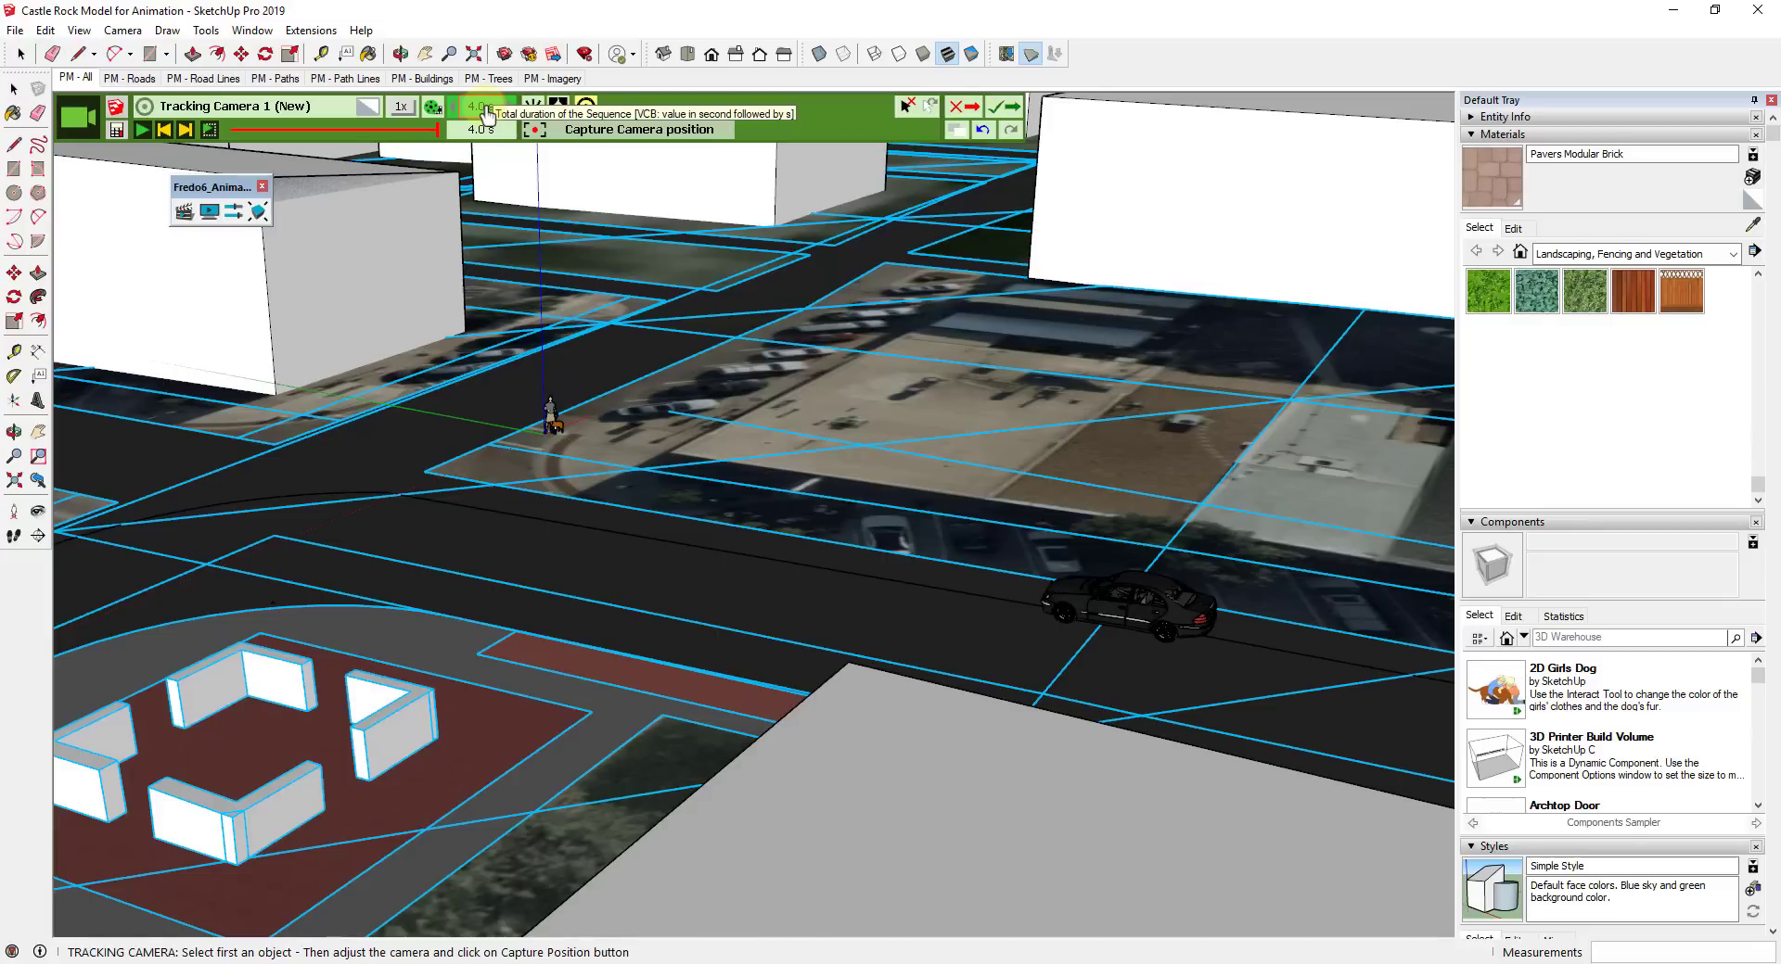
Save the tracking camera to the film, and reopen it to set its total duration to 8.0 s.
click(1002, 113)
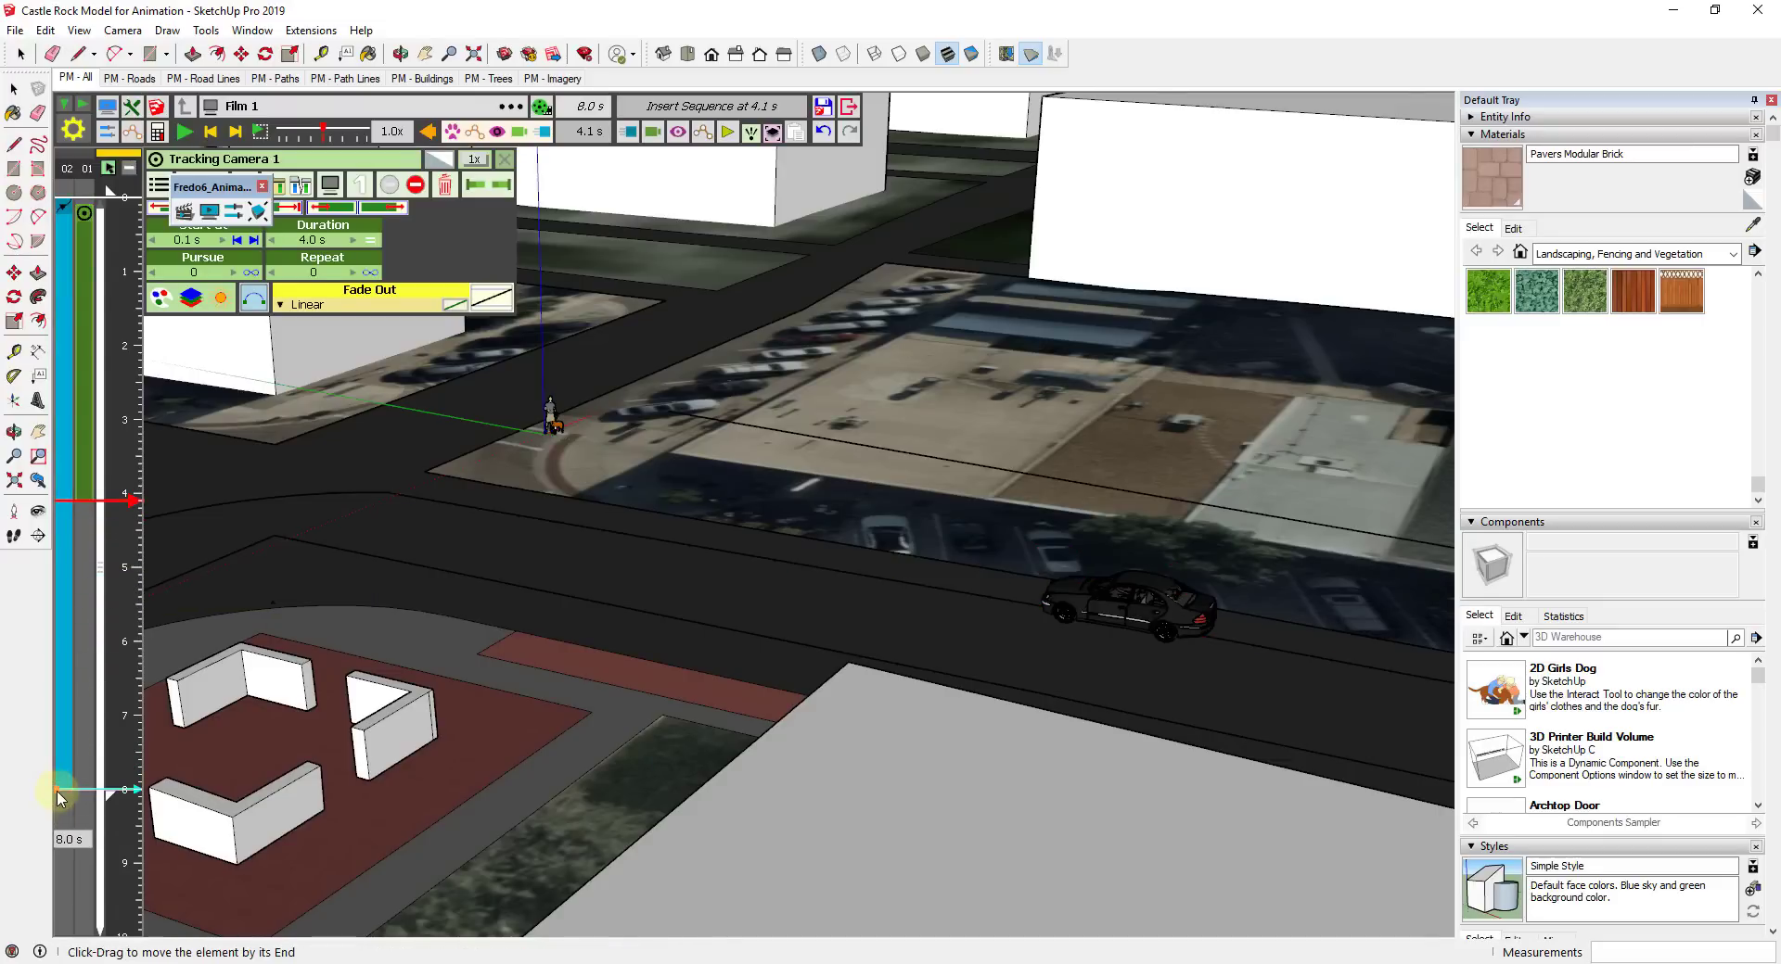
click(86, 450)
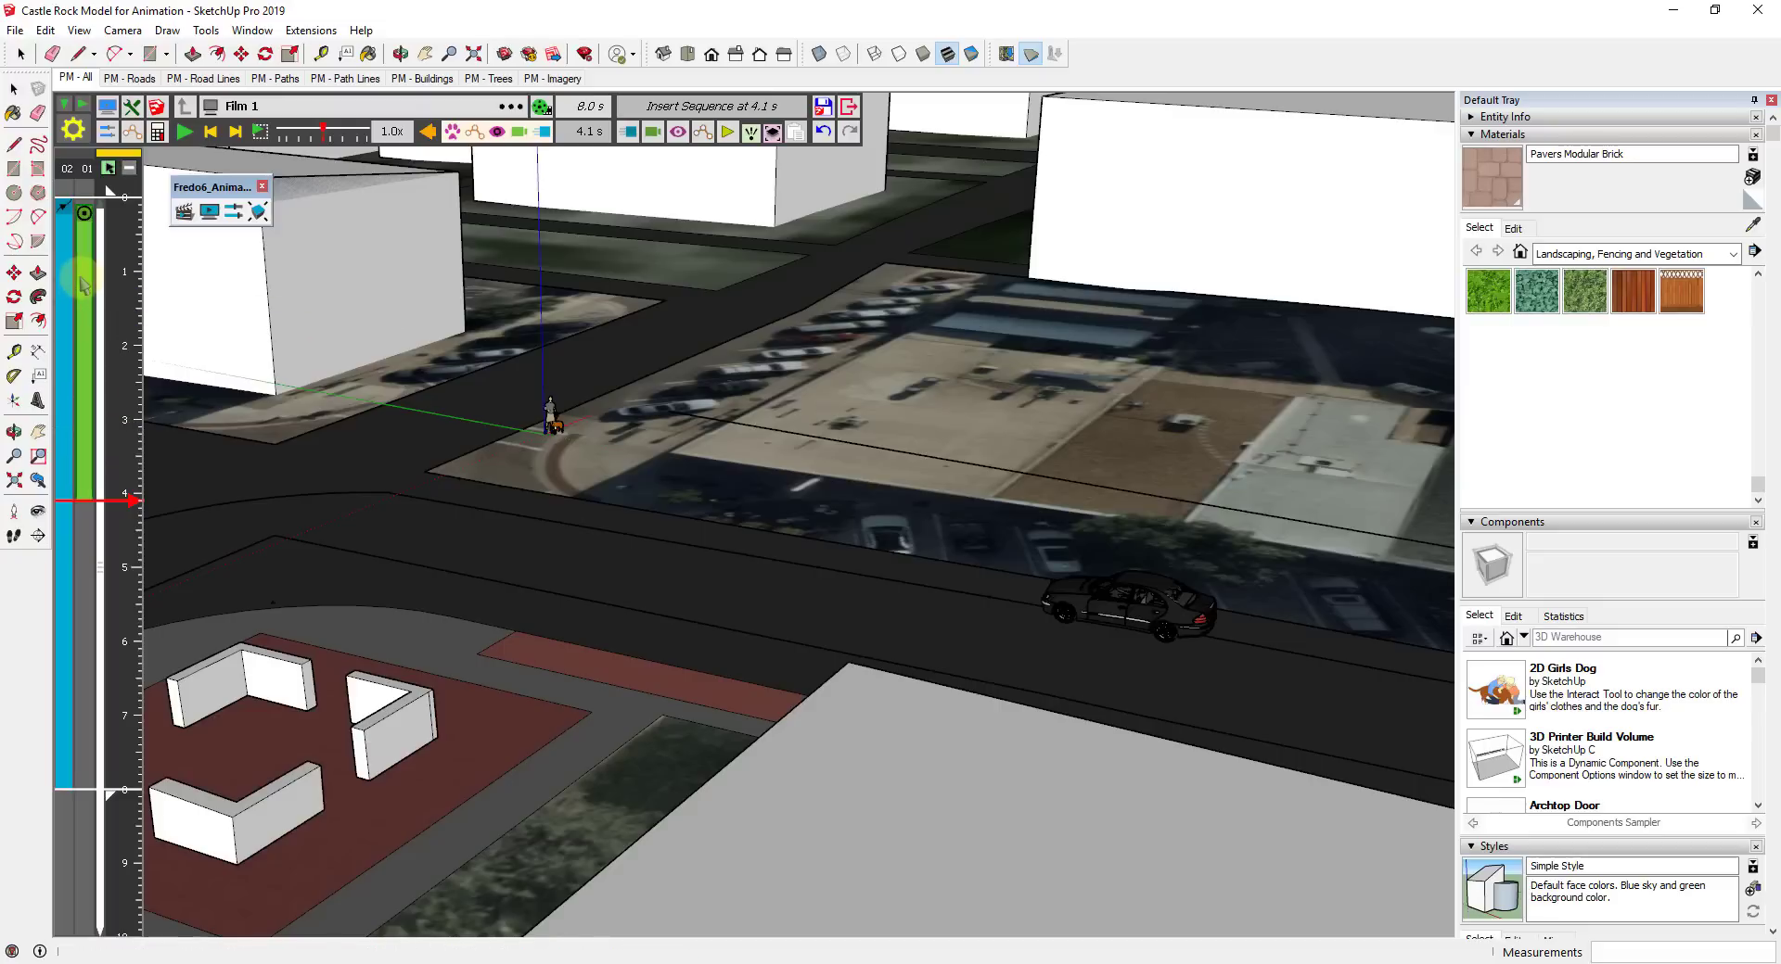
click(84, 296)
click(88, 295)
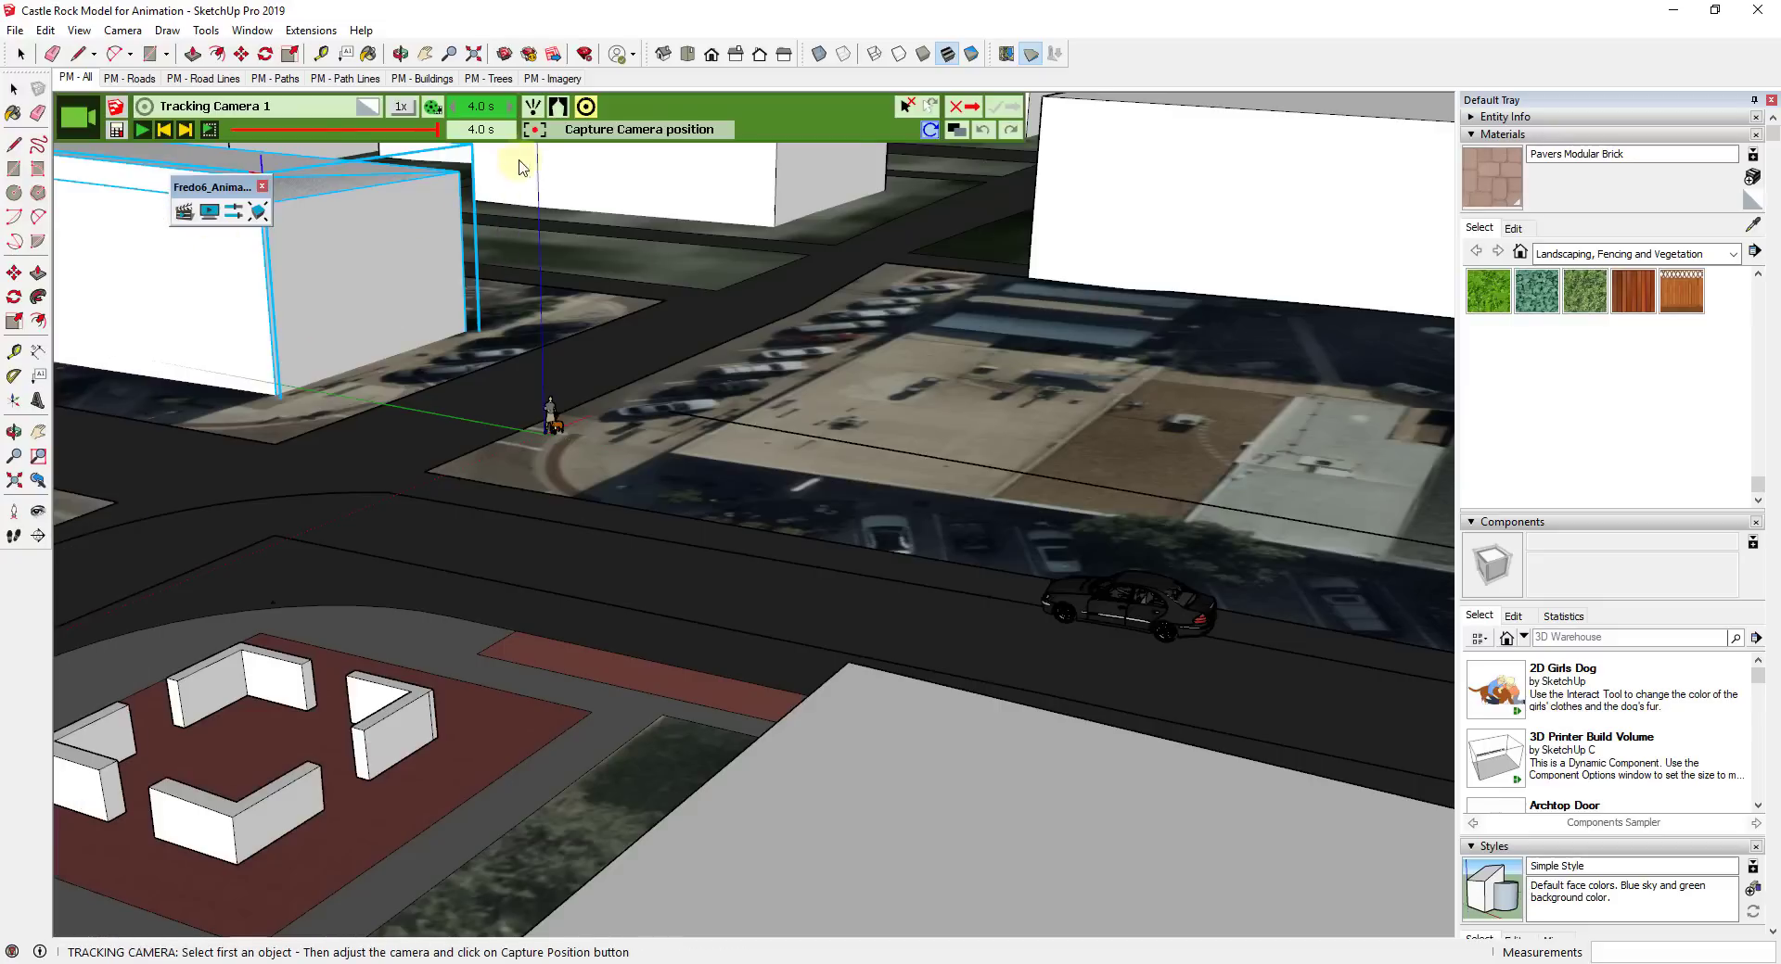
click(489, 107)
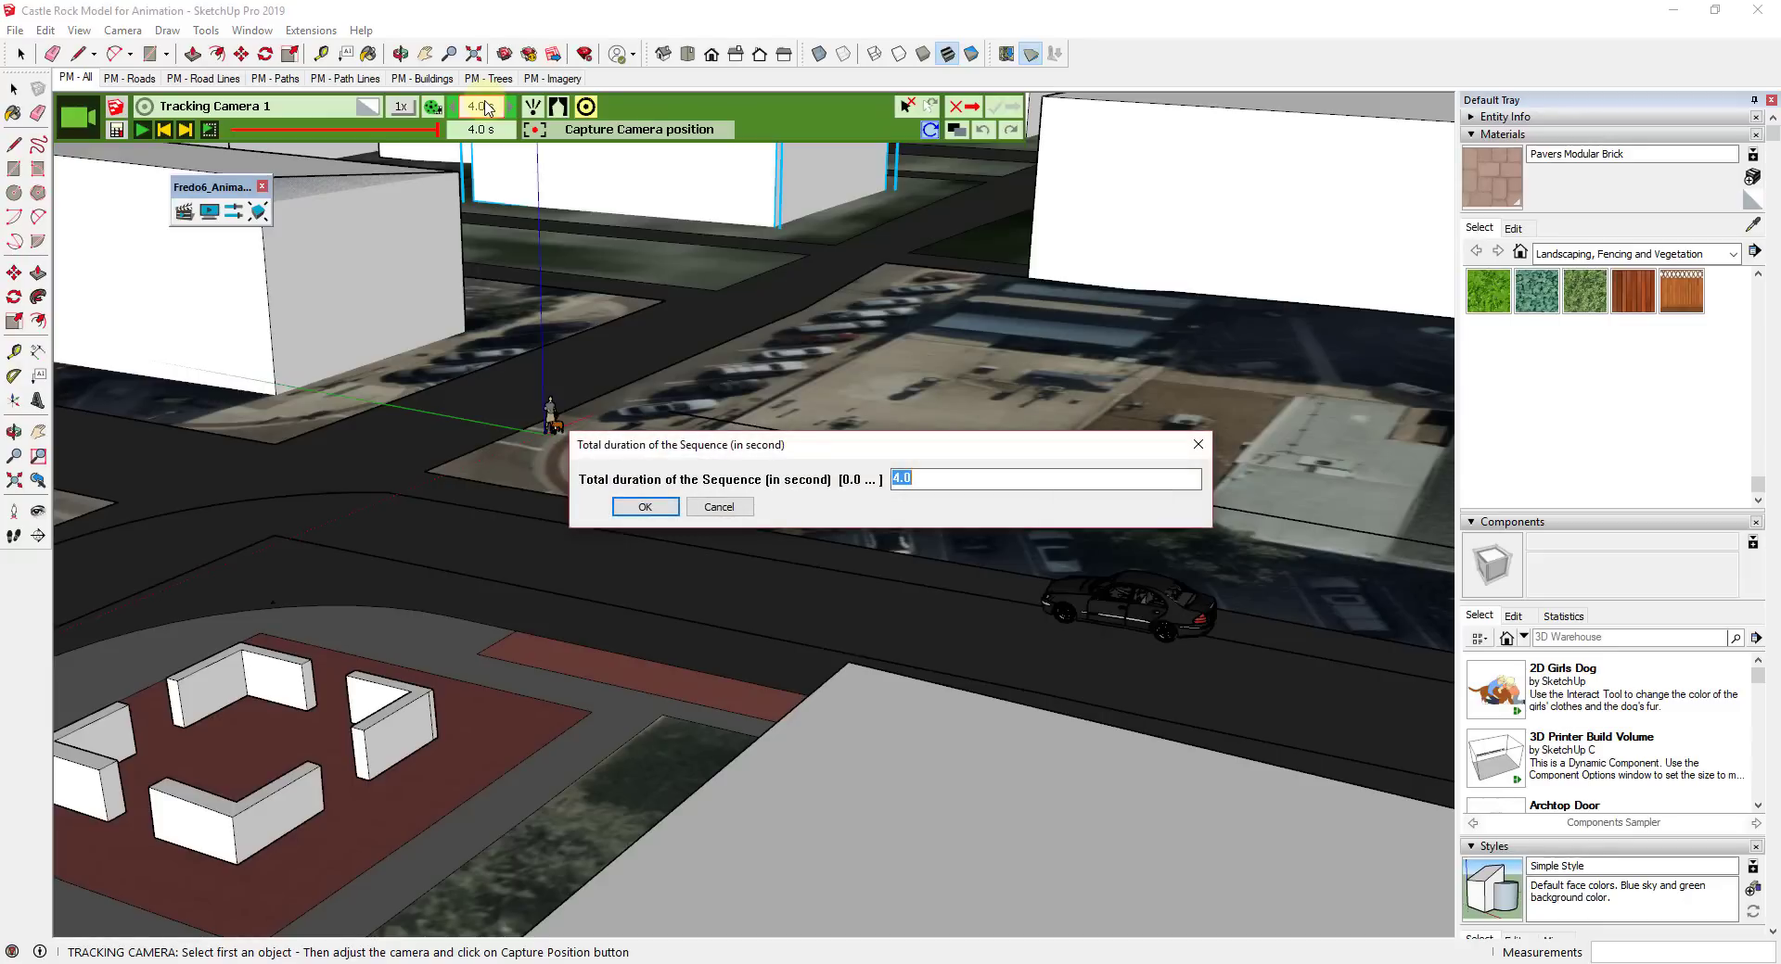
key(Return)
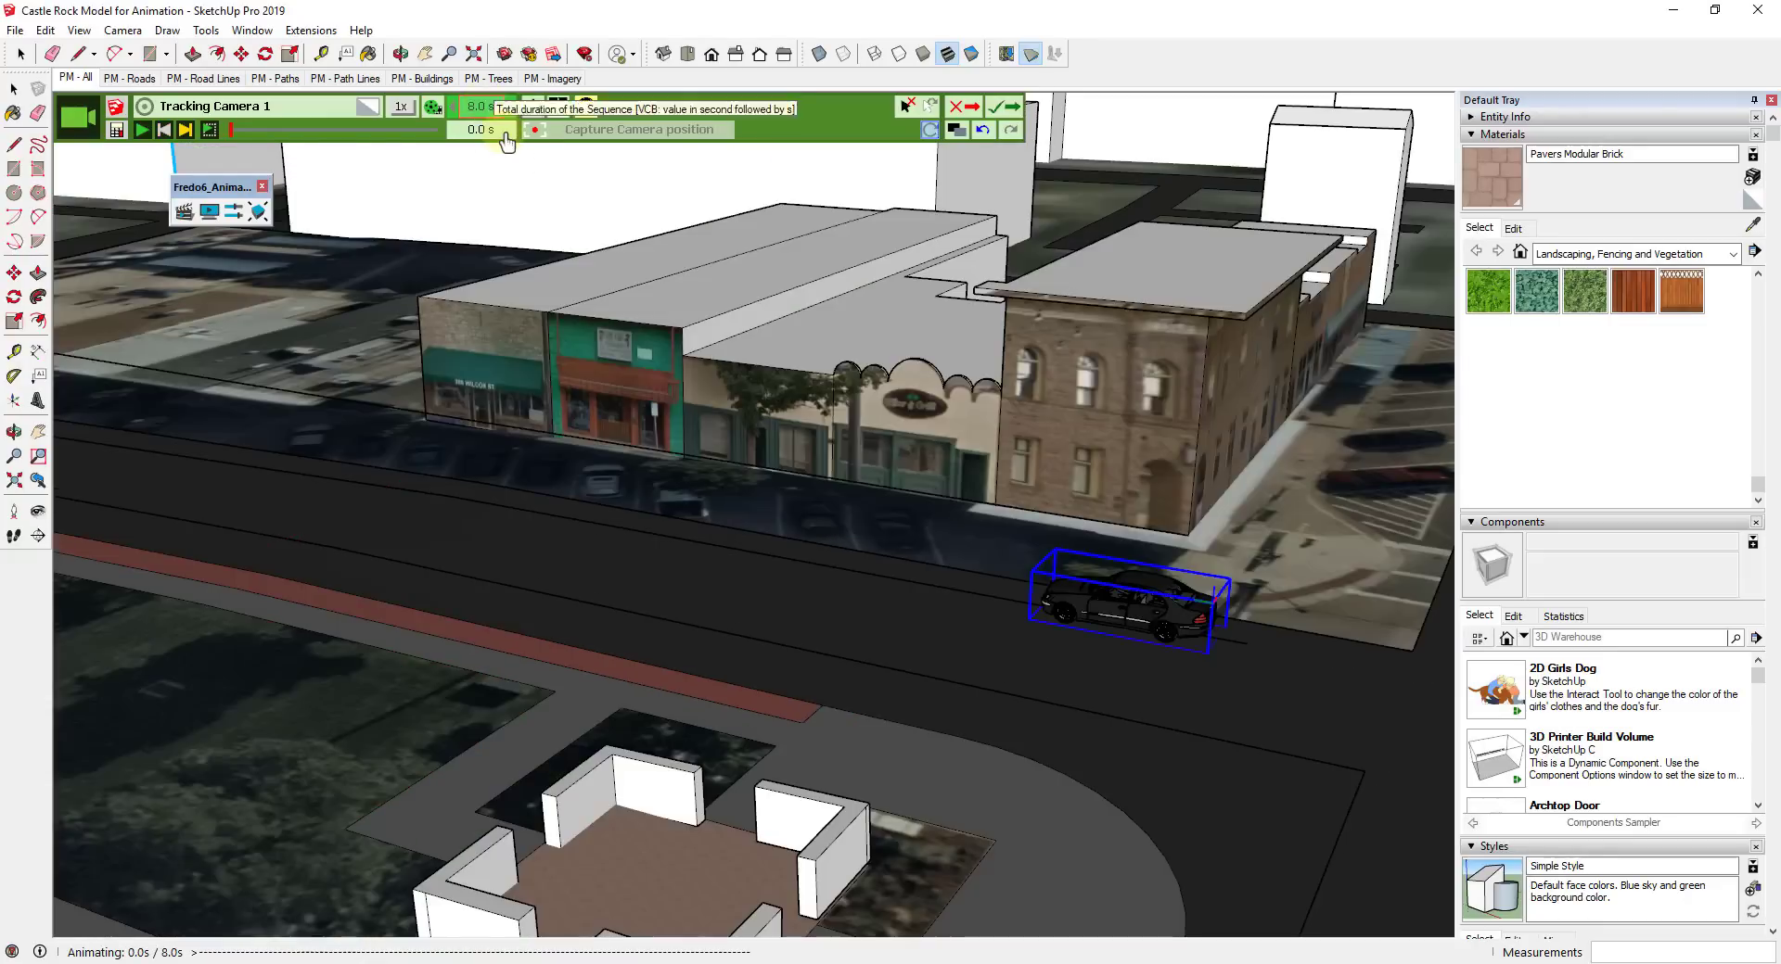
Save the lengthened tracking camera after previewing it, and play the whole film from 0.1 s.
click(141, 132)
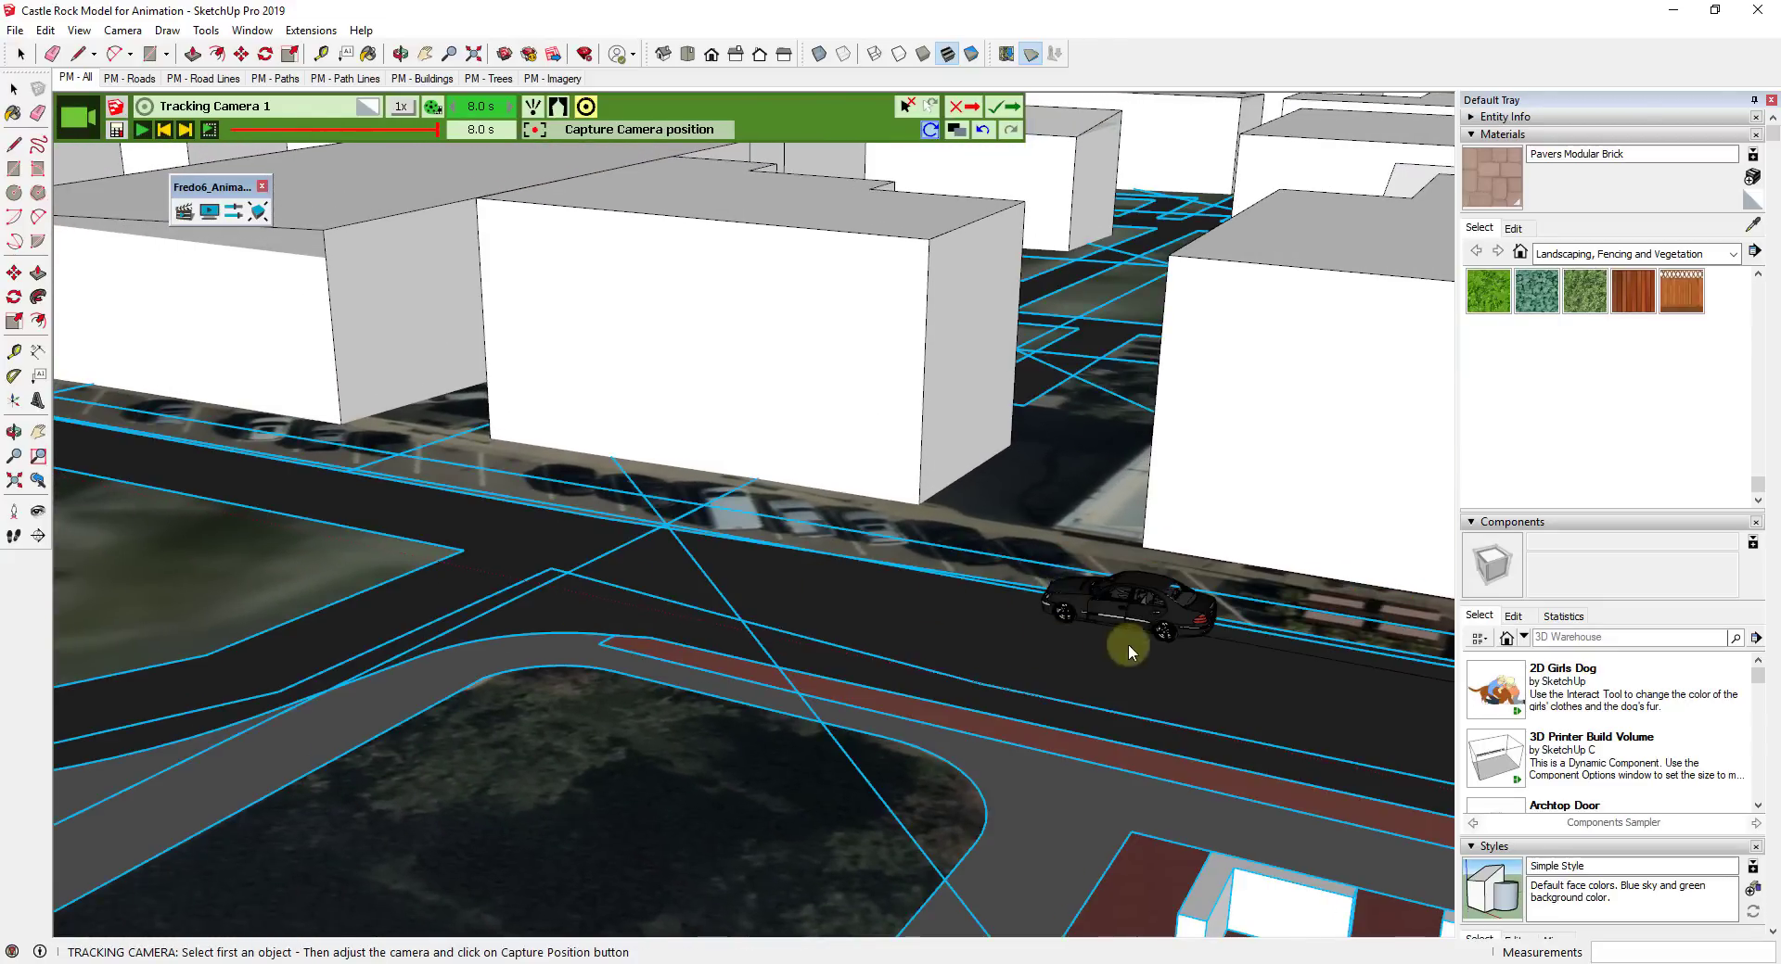
click(1133, 593)
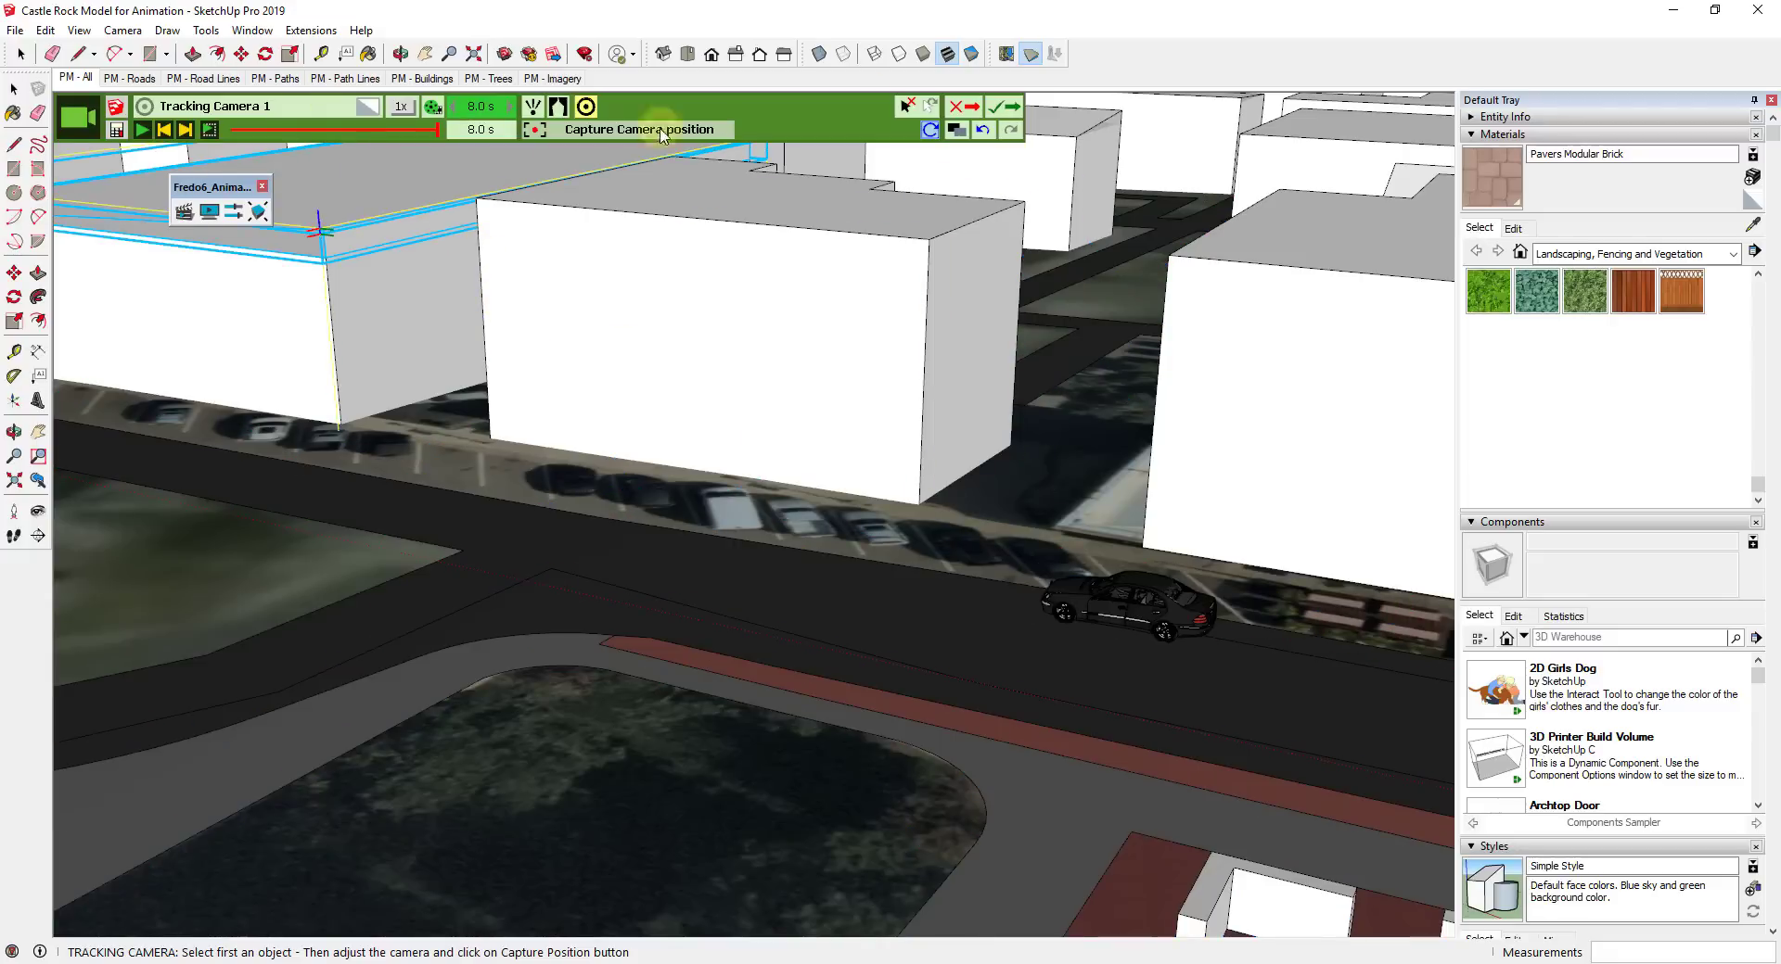
click(1011, 113)
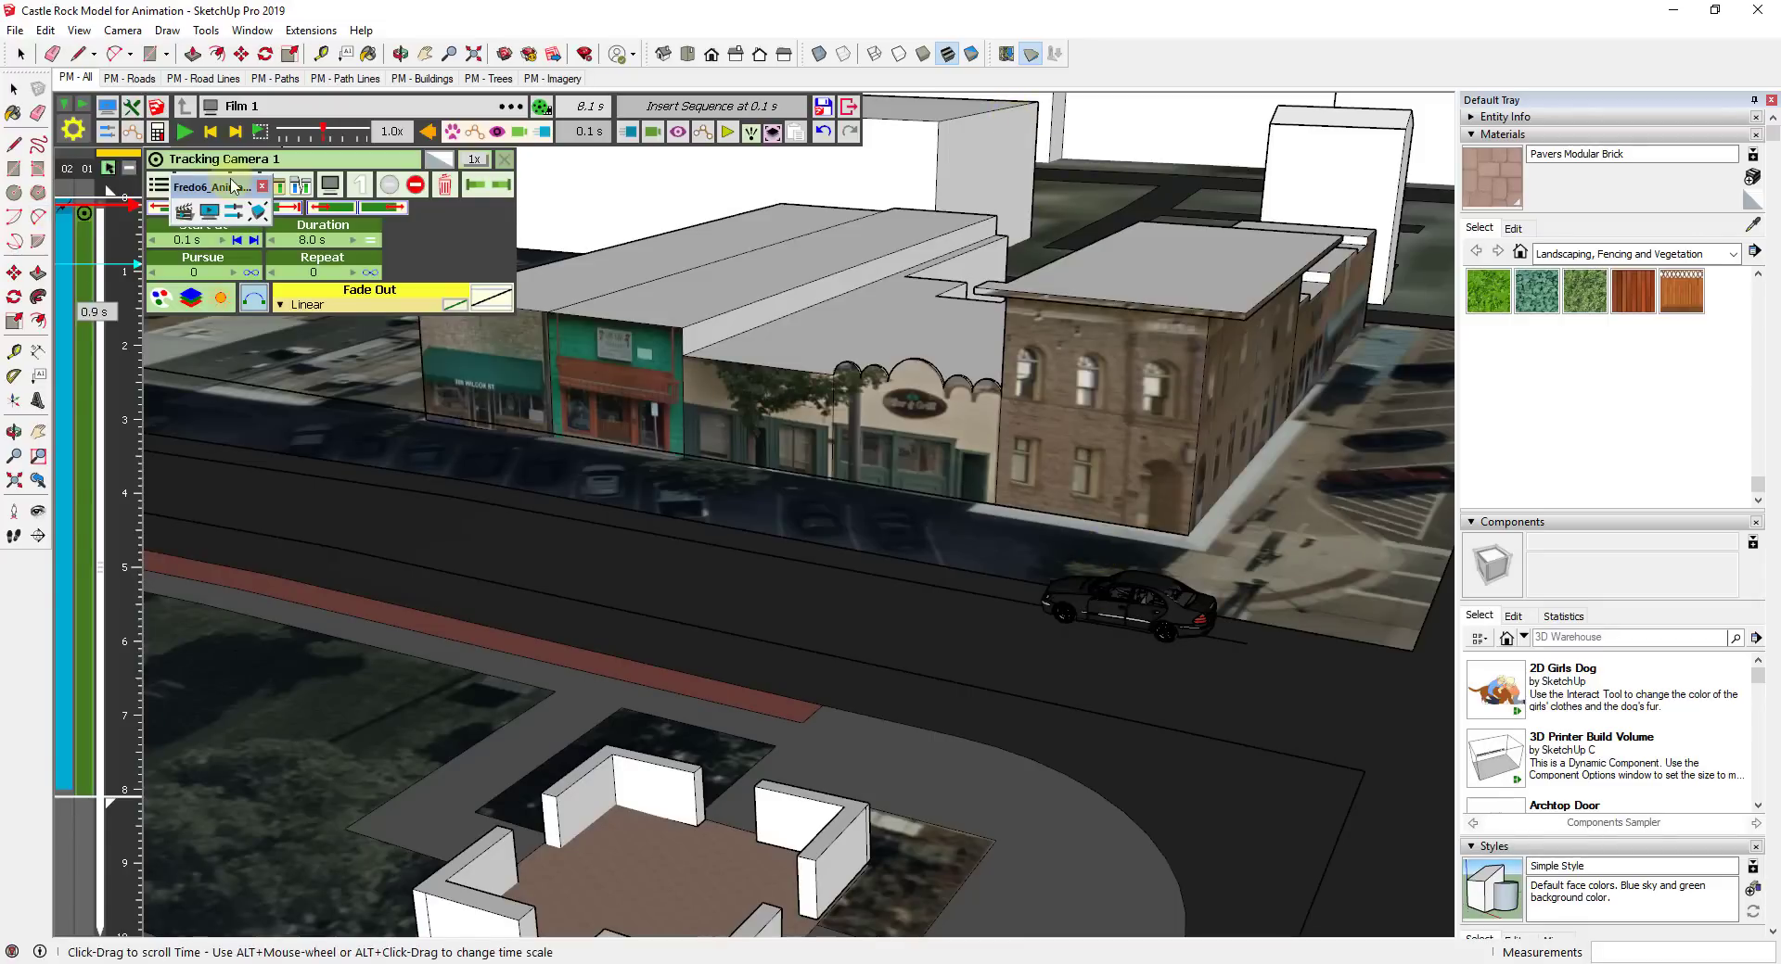
click(185, 131)
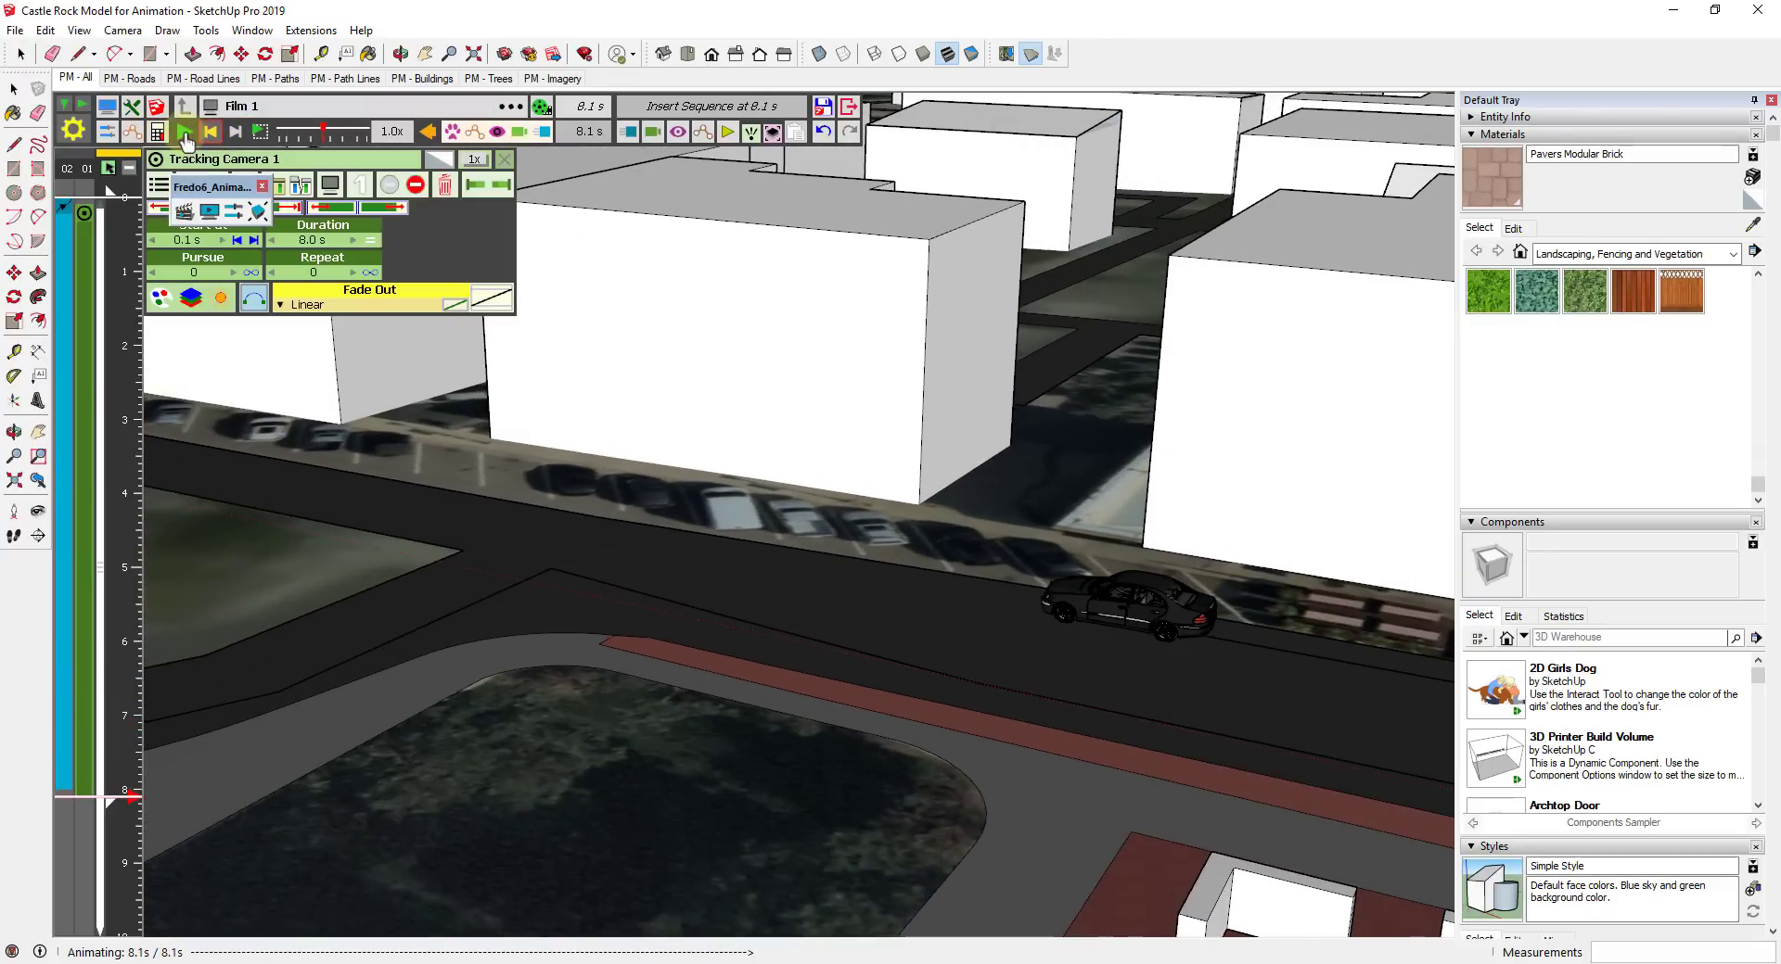
Reopen Tracking Camera 1, set its total duration to 4.0 s, and save it back to the film.
click(127, 503)
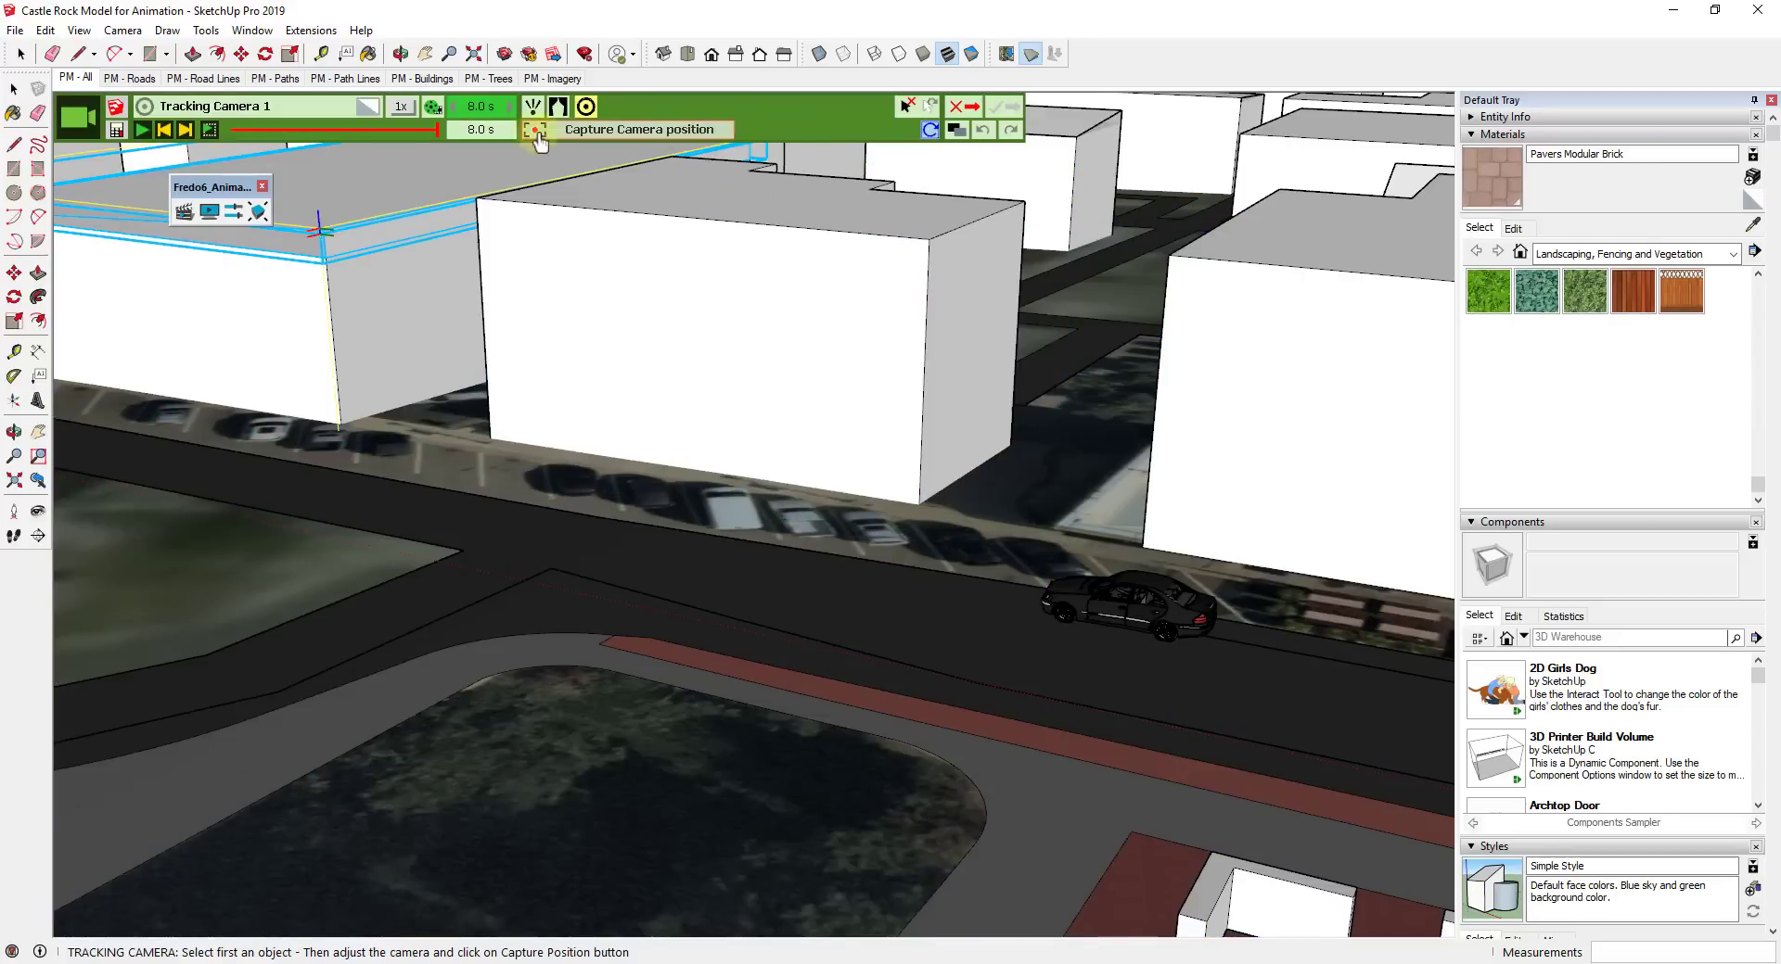
click(495, 109)
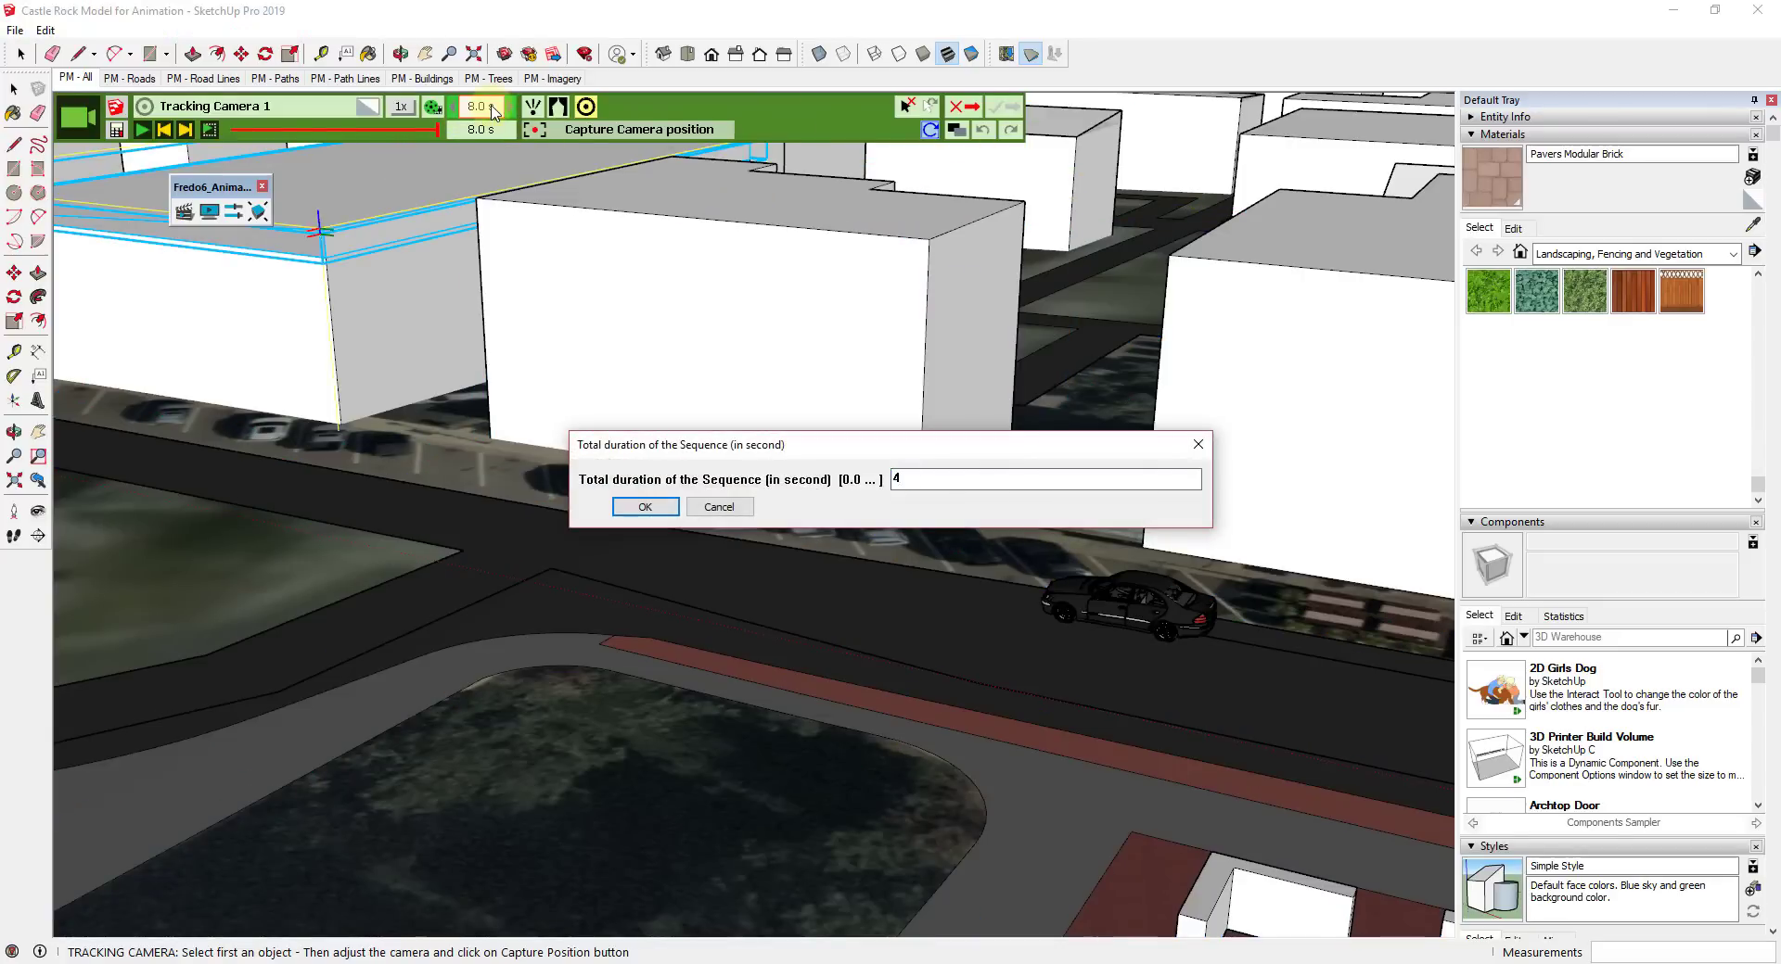
text(4)
key(Return)
click(414, 128)
click(1129, 636)
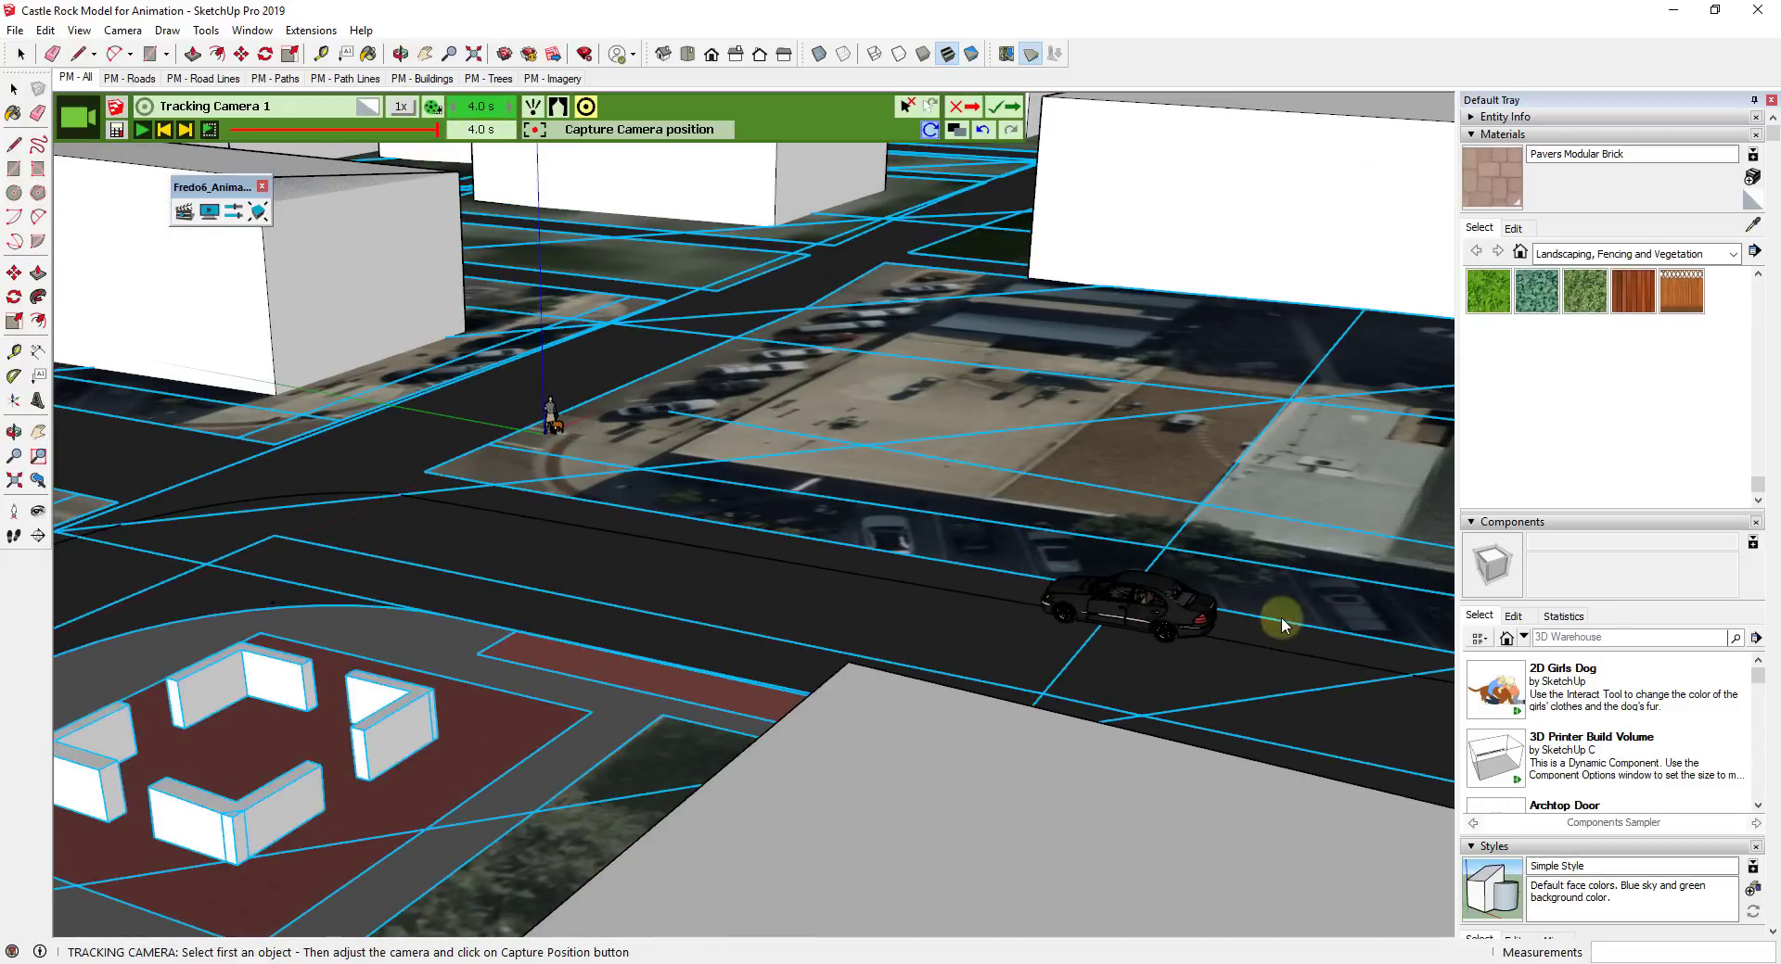
click(996, 107)
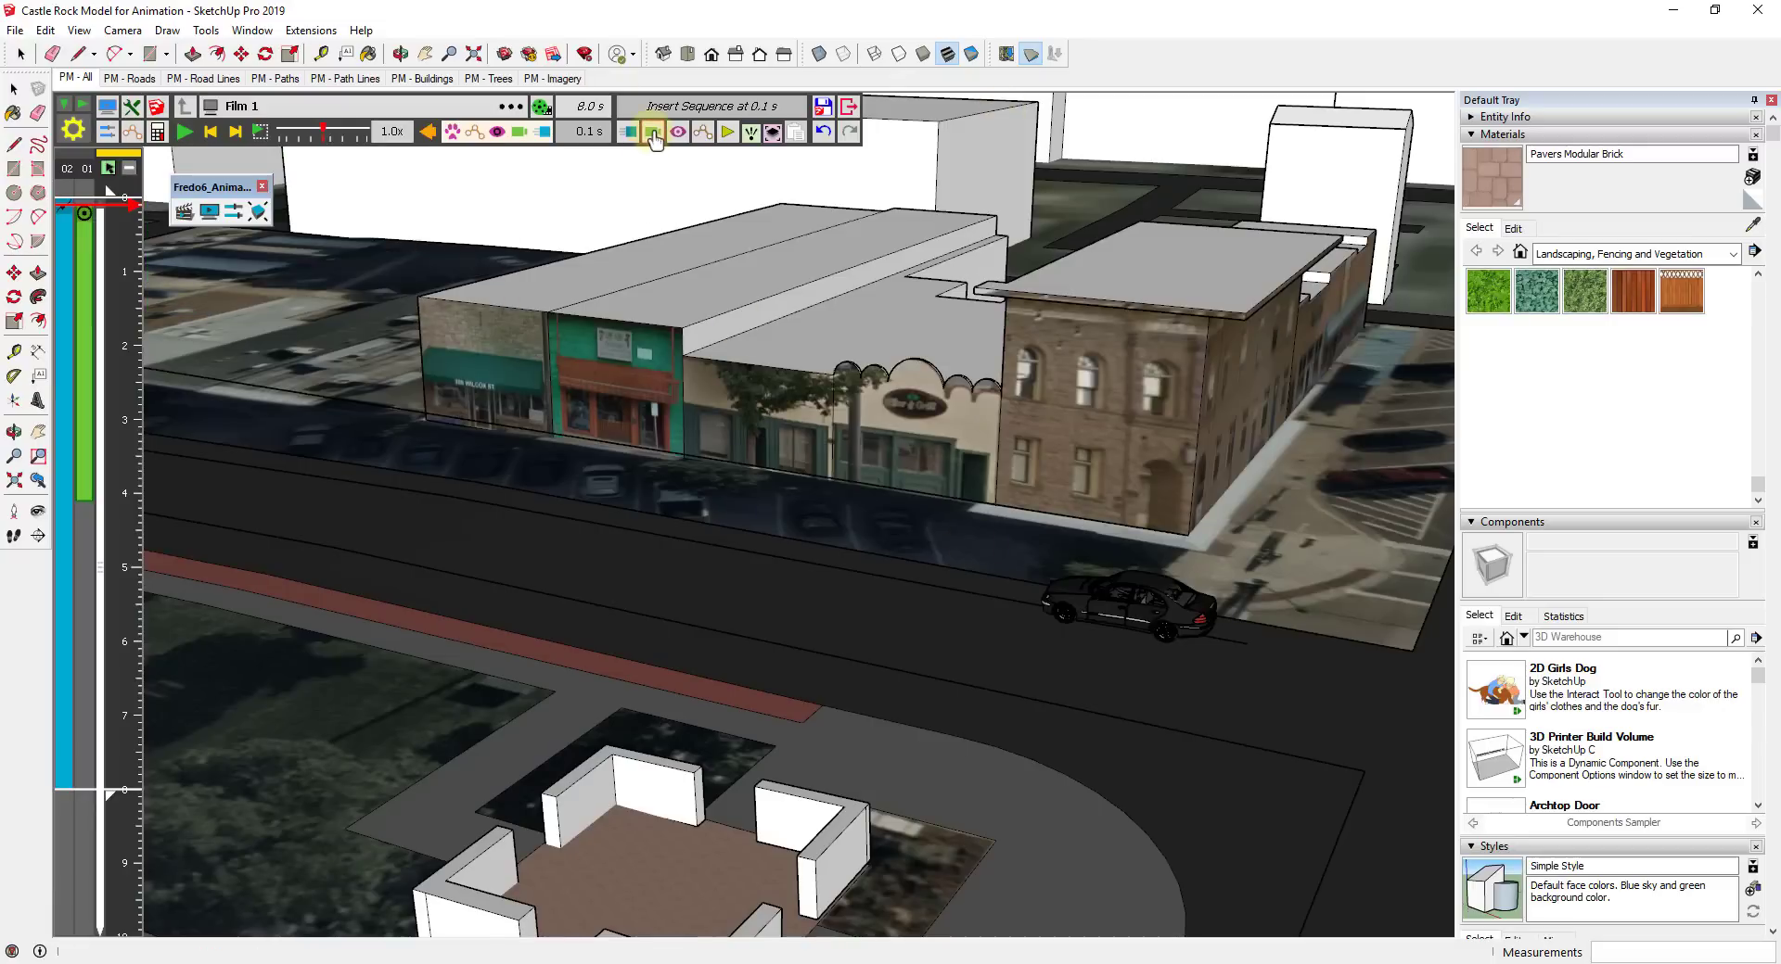
Move the film time to 4.0 s and insert a new tracking camera there.
click(128, 504)
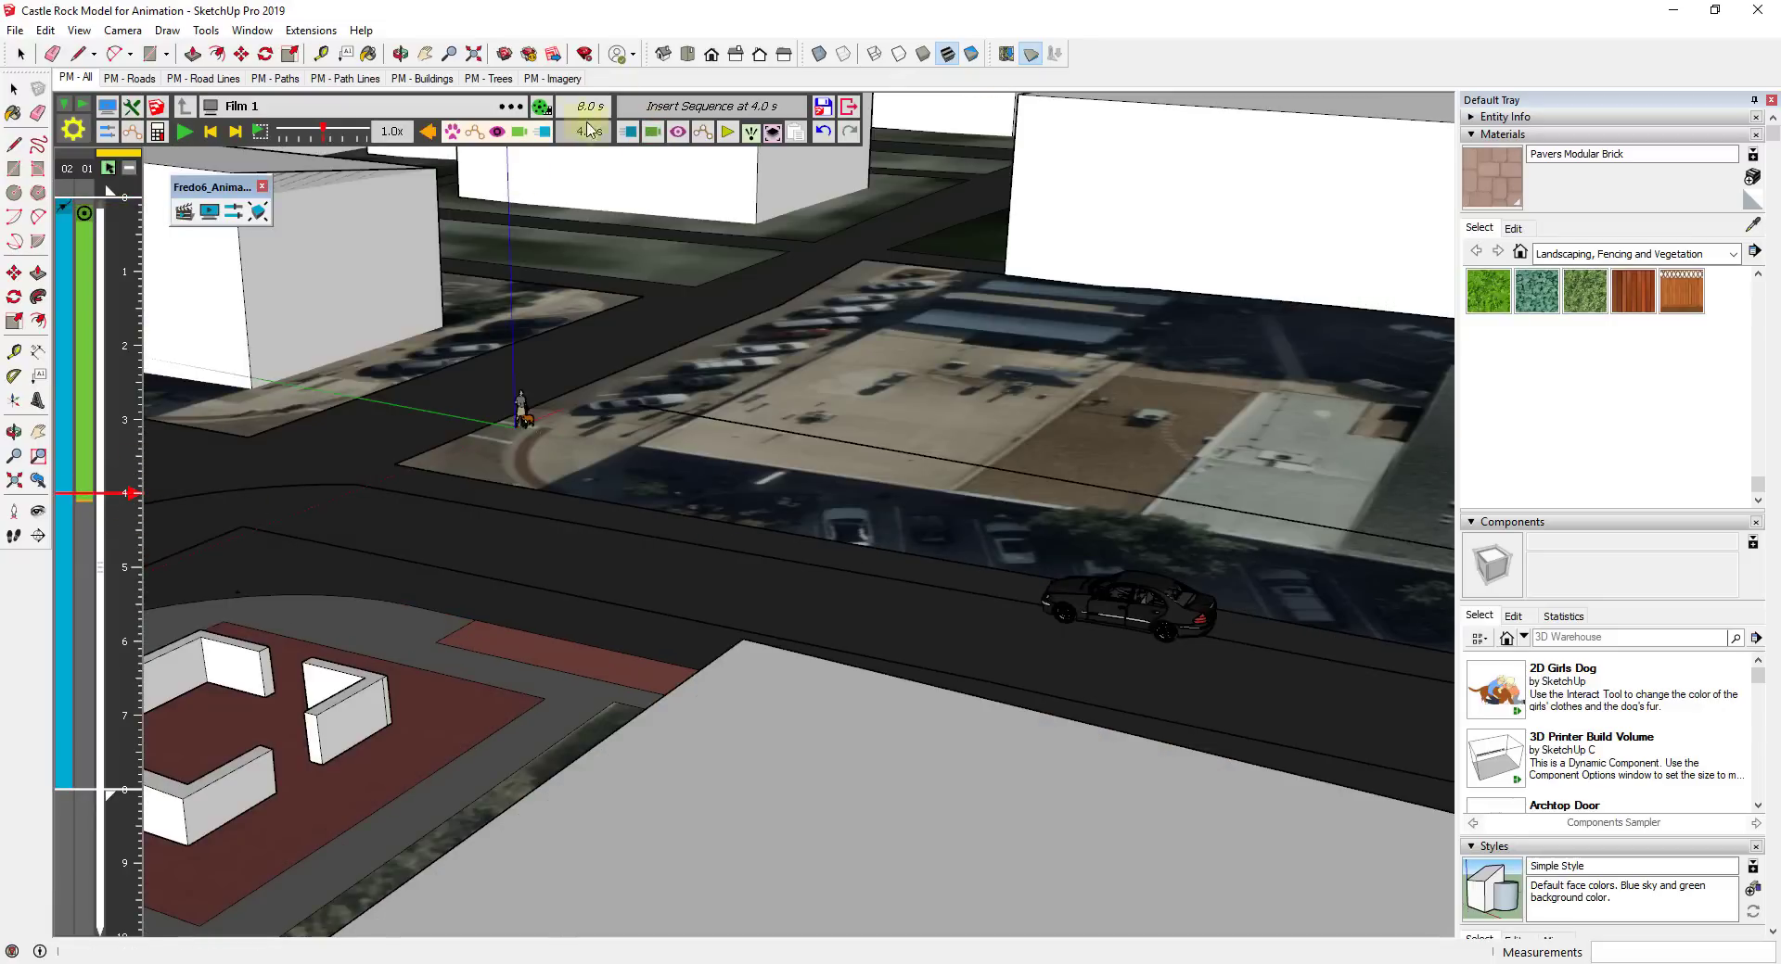
click(652, 132)
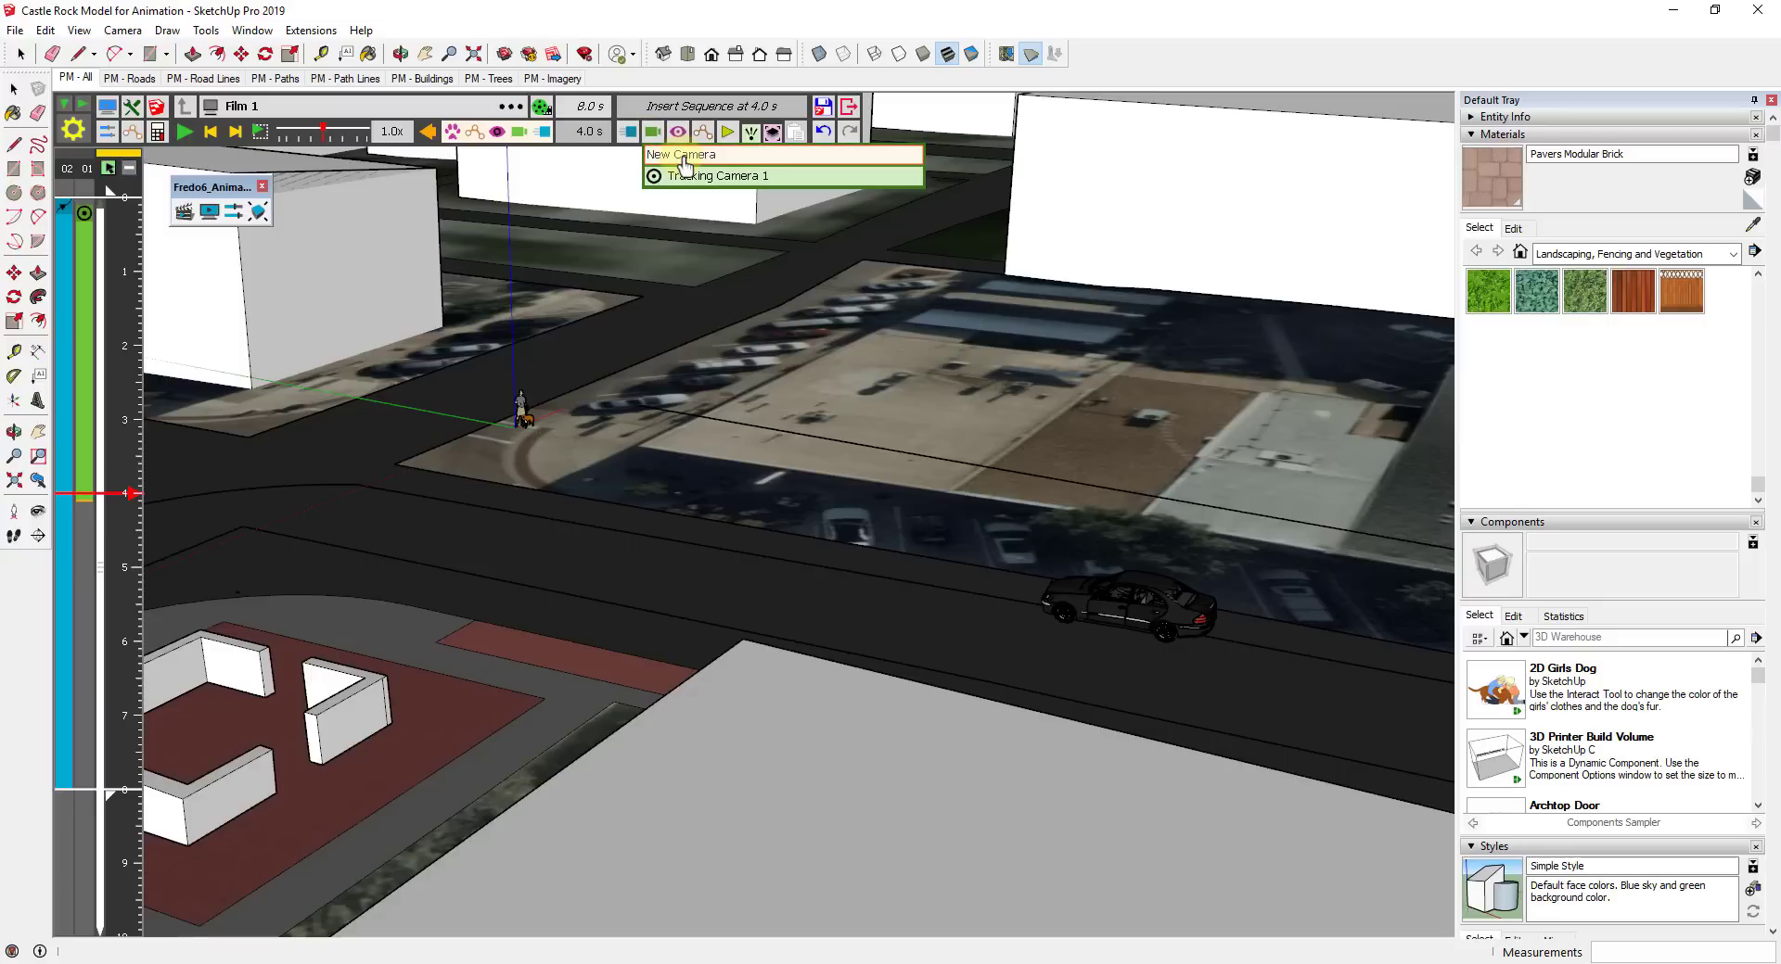
click(683, 155)
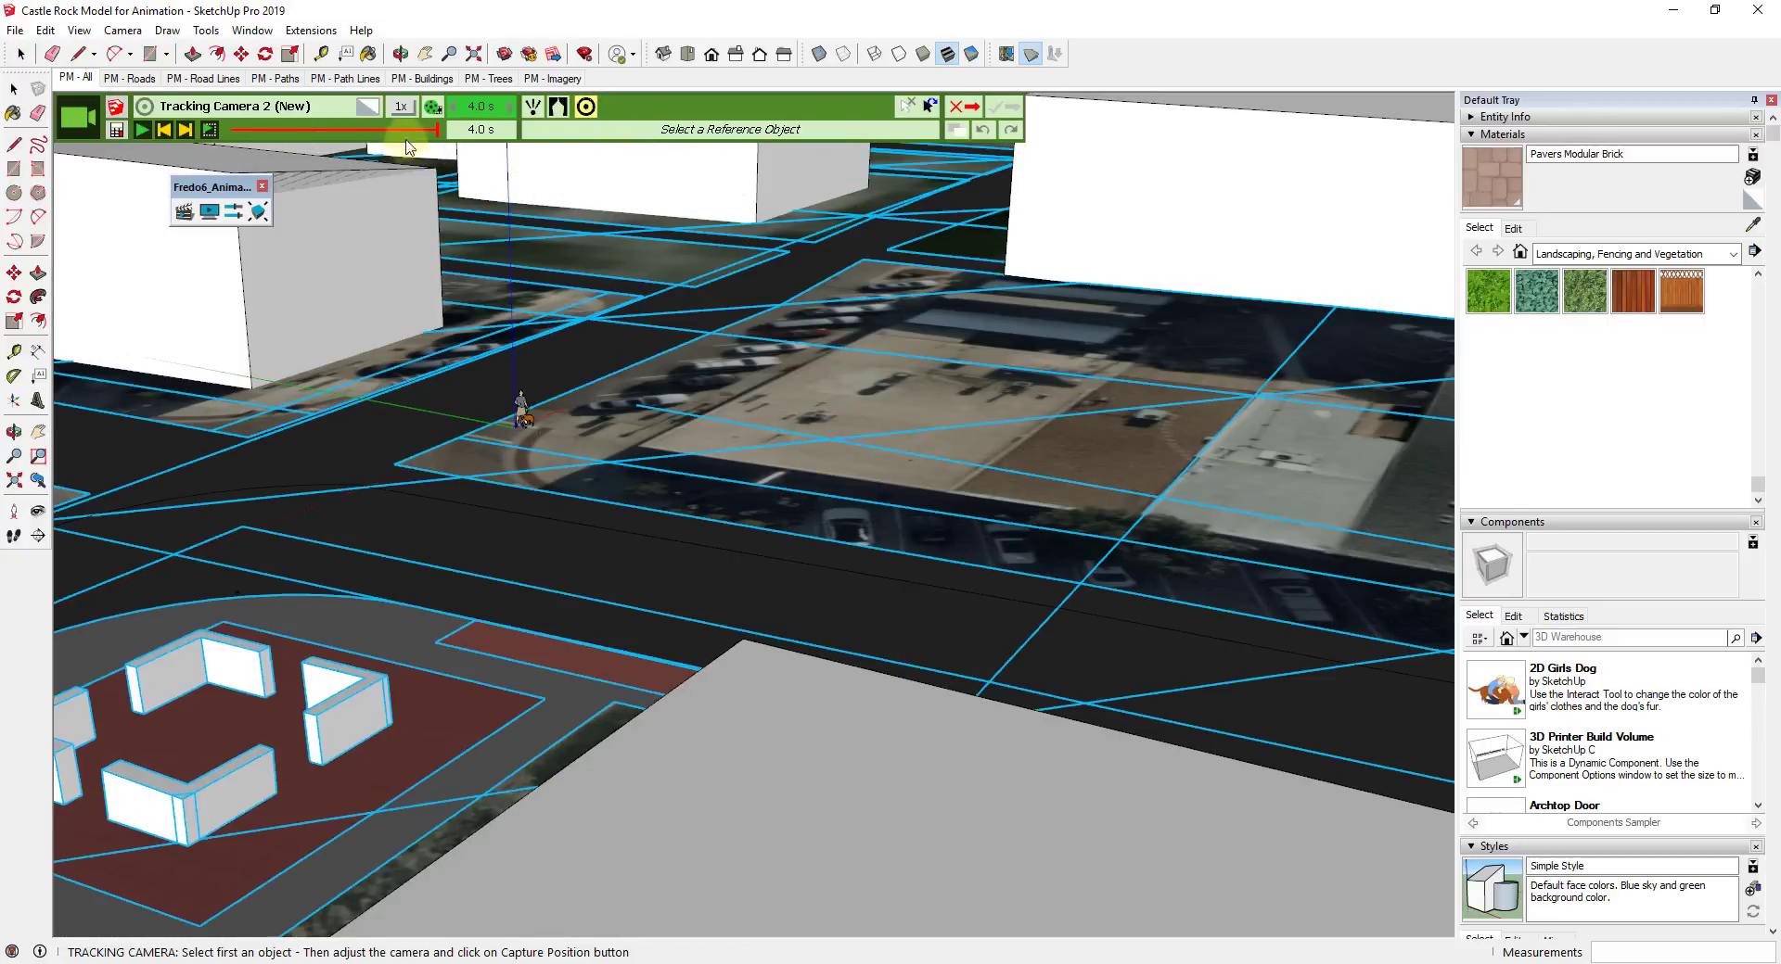
Rewind the new tracking camera to 0.0 s and select the car on the road as its reference object.
scroll(580, 458, down, 6)
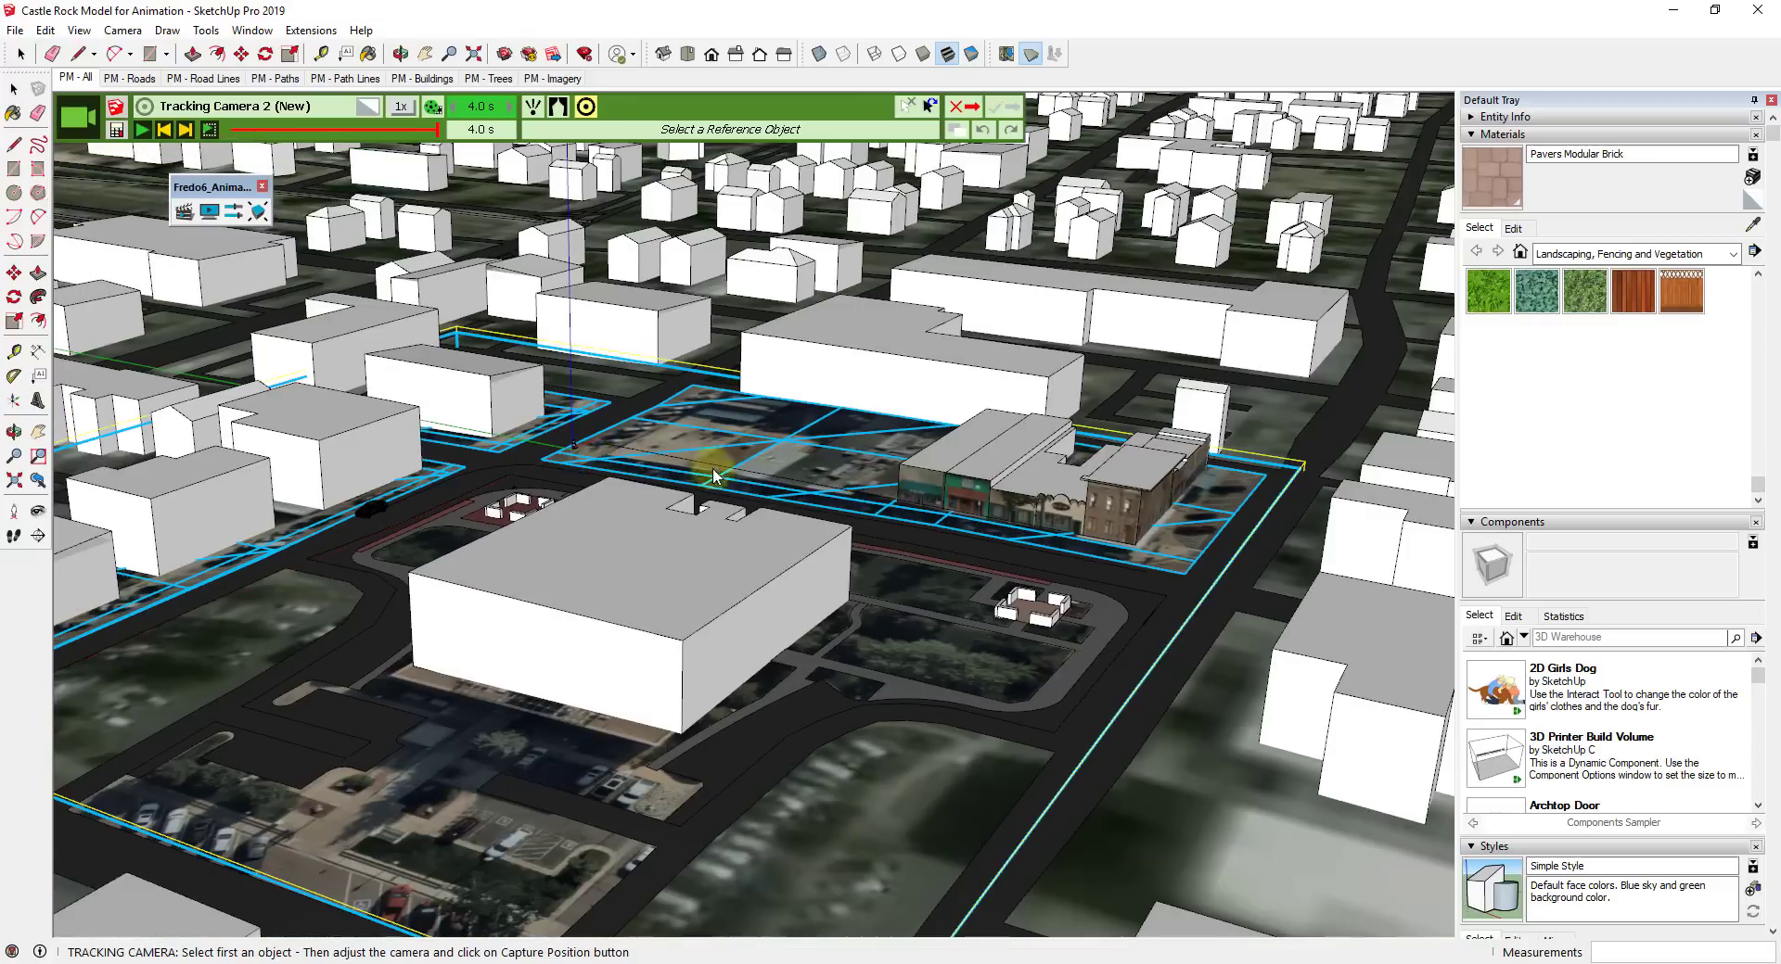
scroll(364, 534, up, 6)
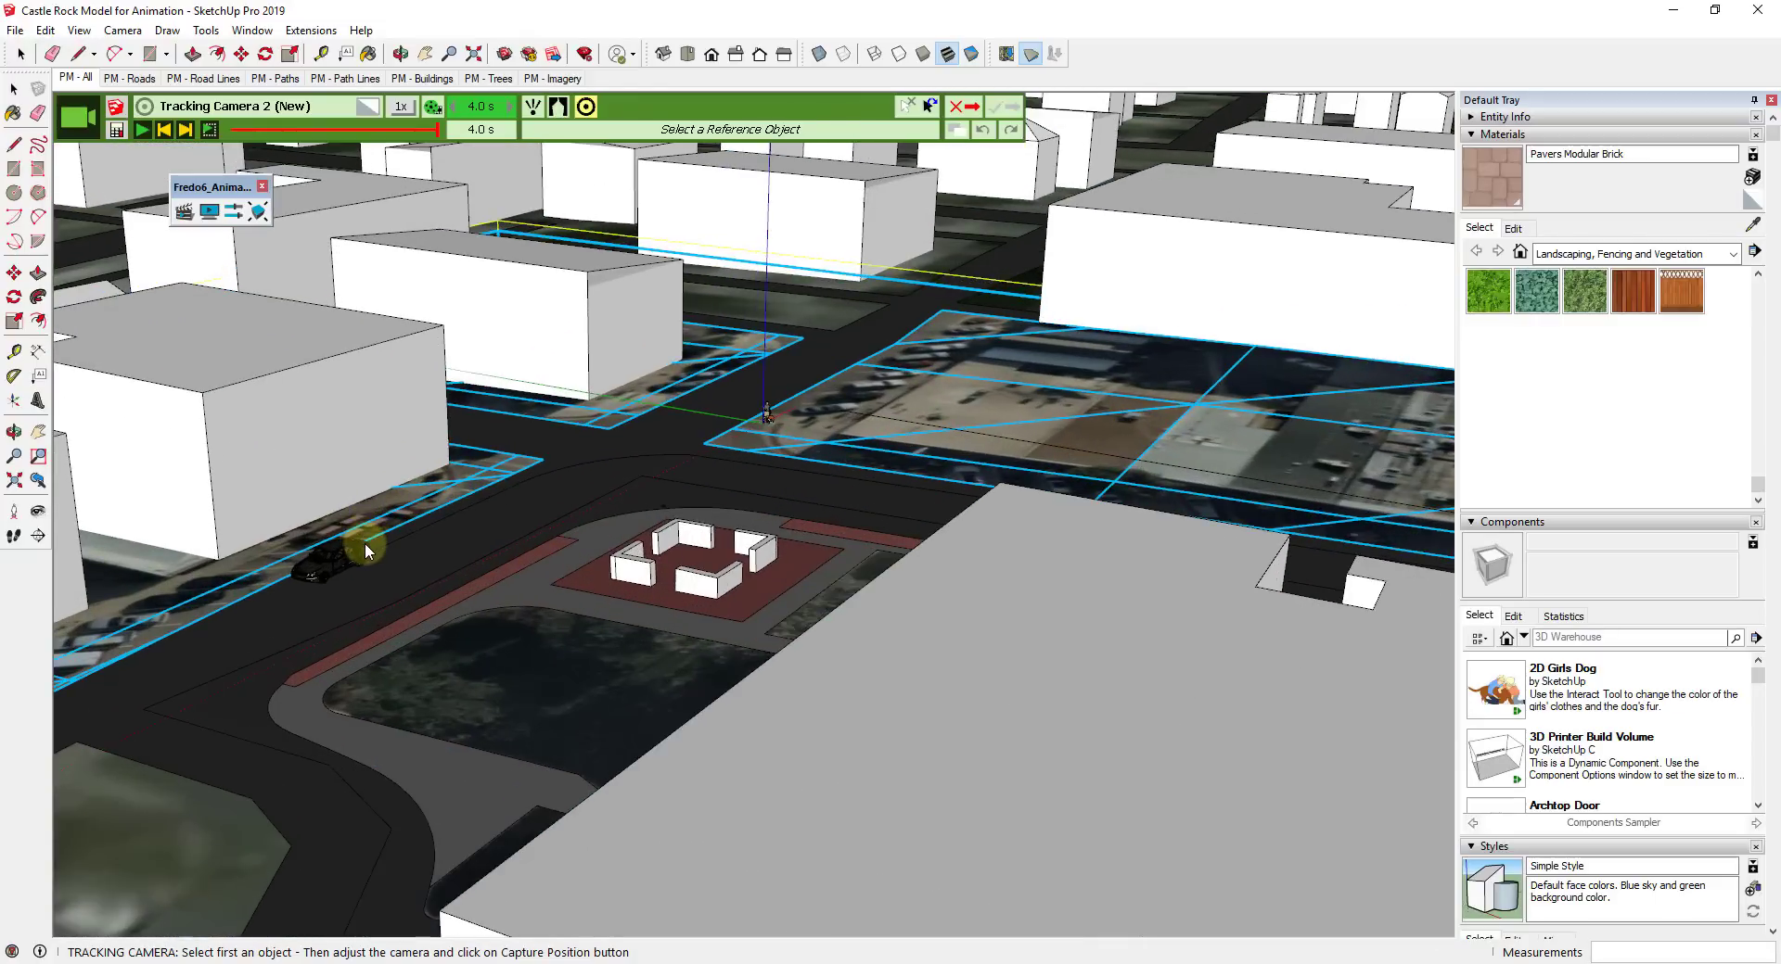
click(343, 558)
scroll(342, 562, up, 3)
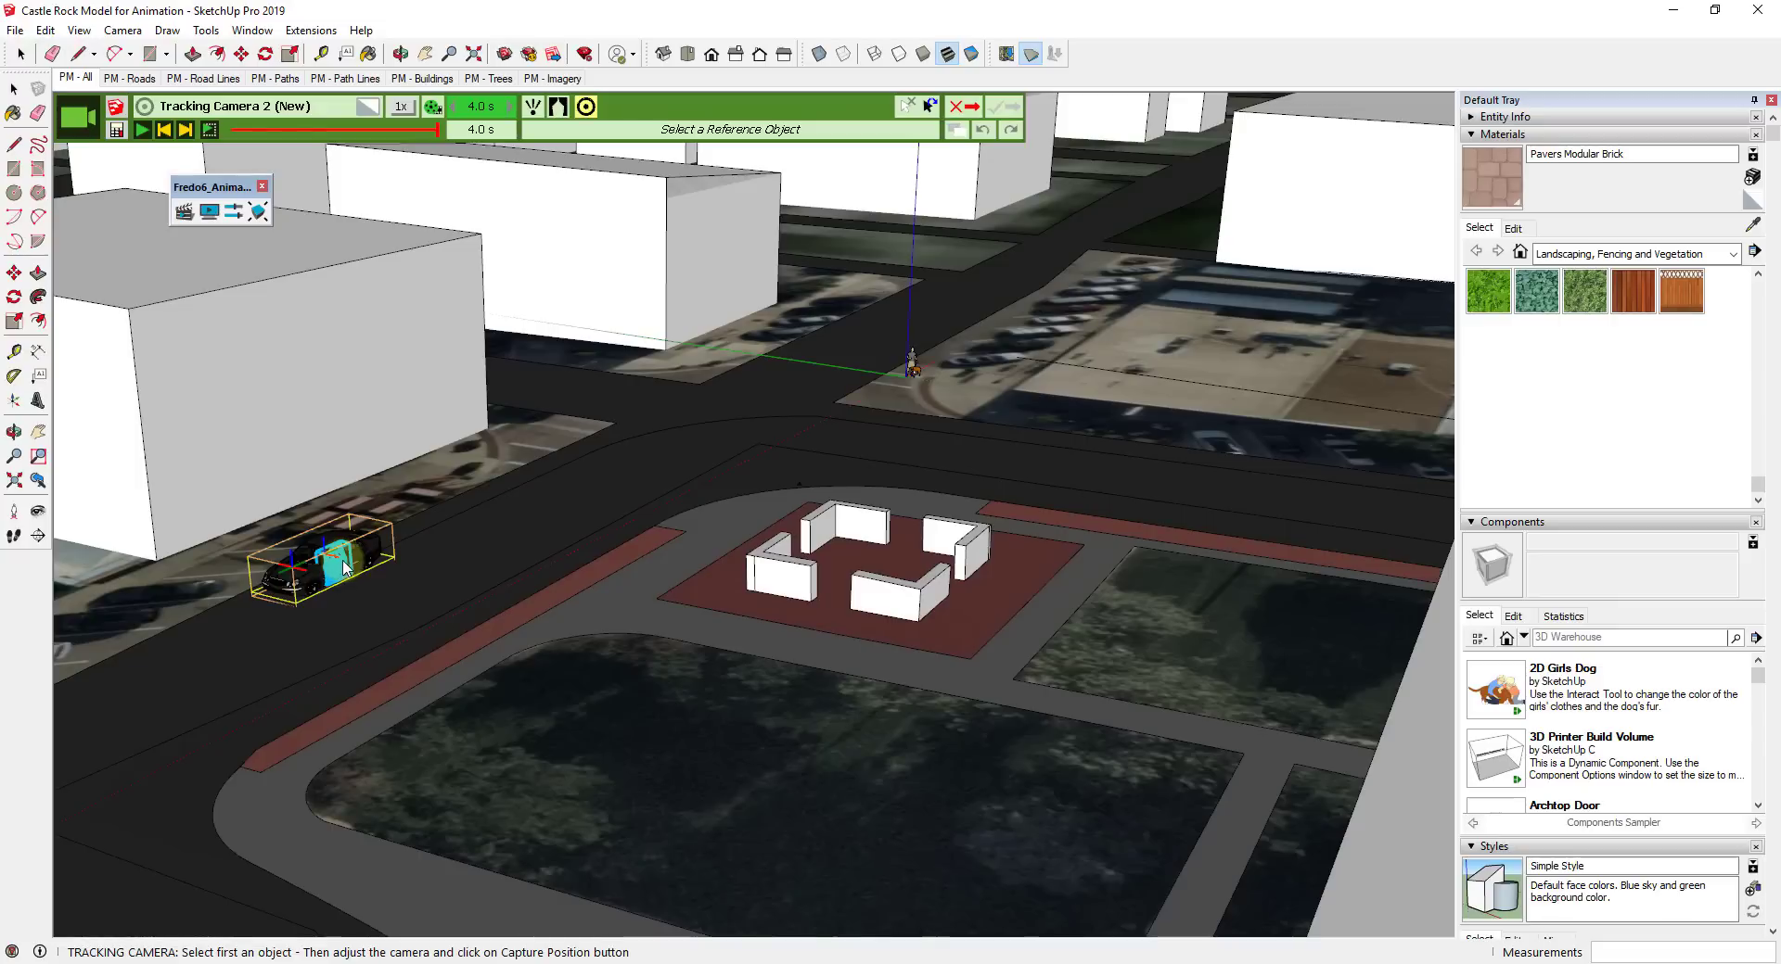
middle_drag(344, 564, 1042, 536)
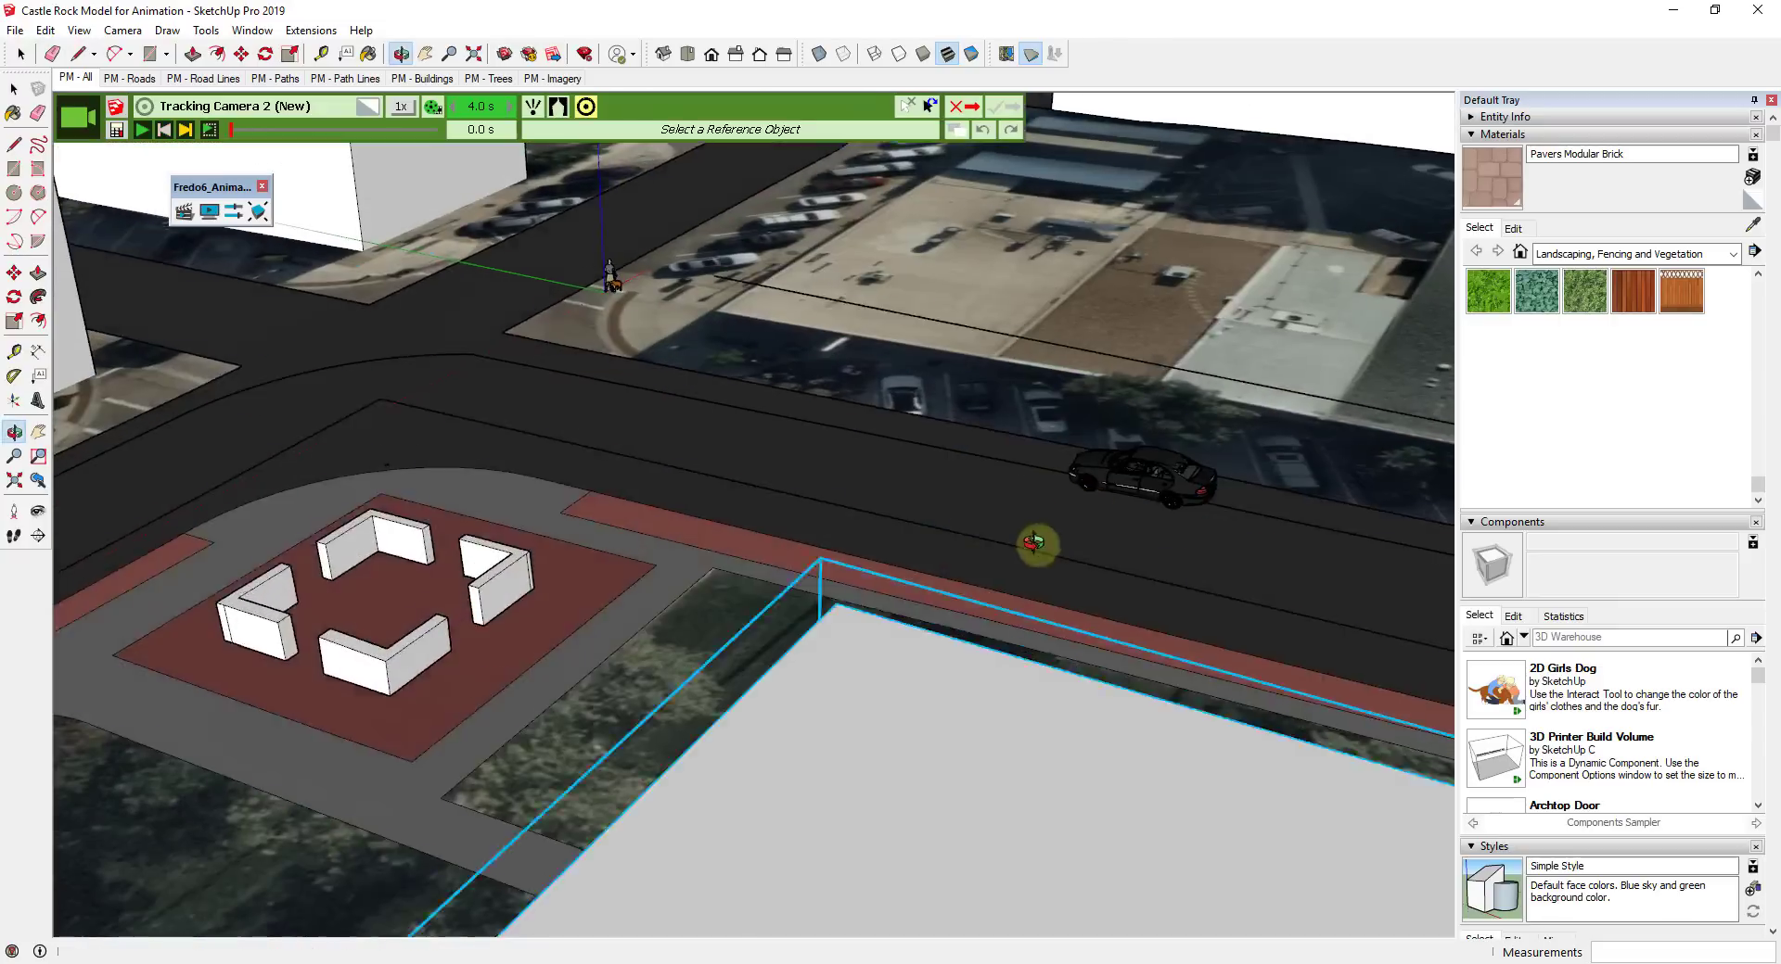
click(1162, 480)
click(1211, 484)
Frame the car closely from behind, looking down the road, capture that camera position, and save the second tracking camera to the film.
middle_drag(1211, 485, 775, 431)
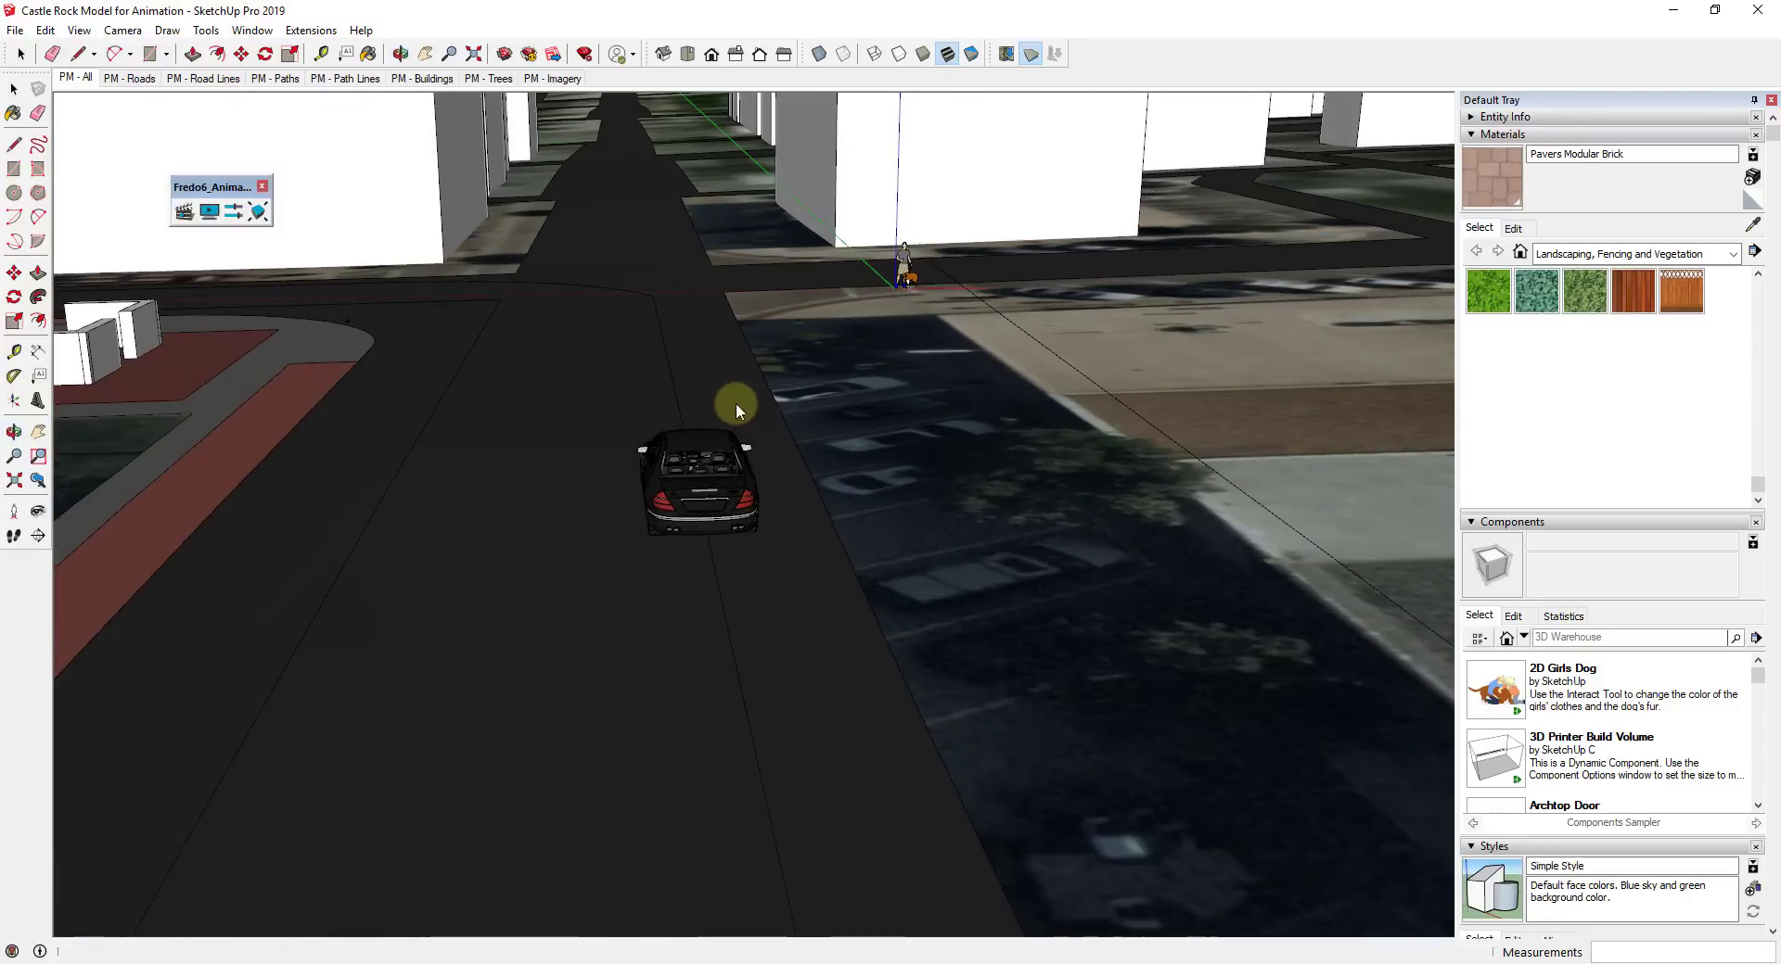
middle_drag(735, 465, 728, 378)
scroll(697, 431, up, 3)
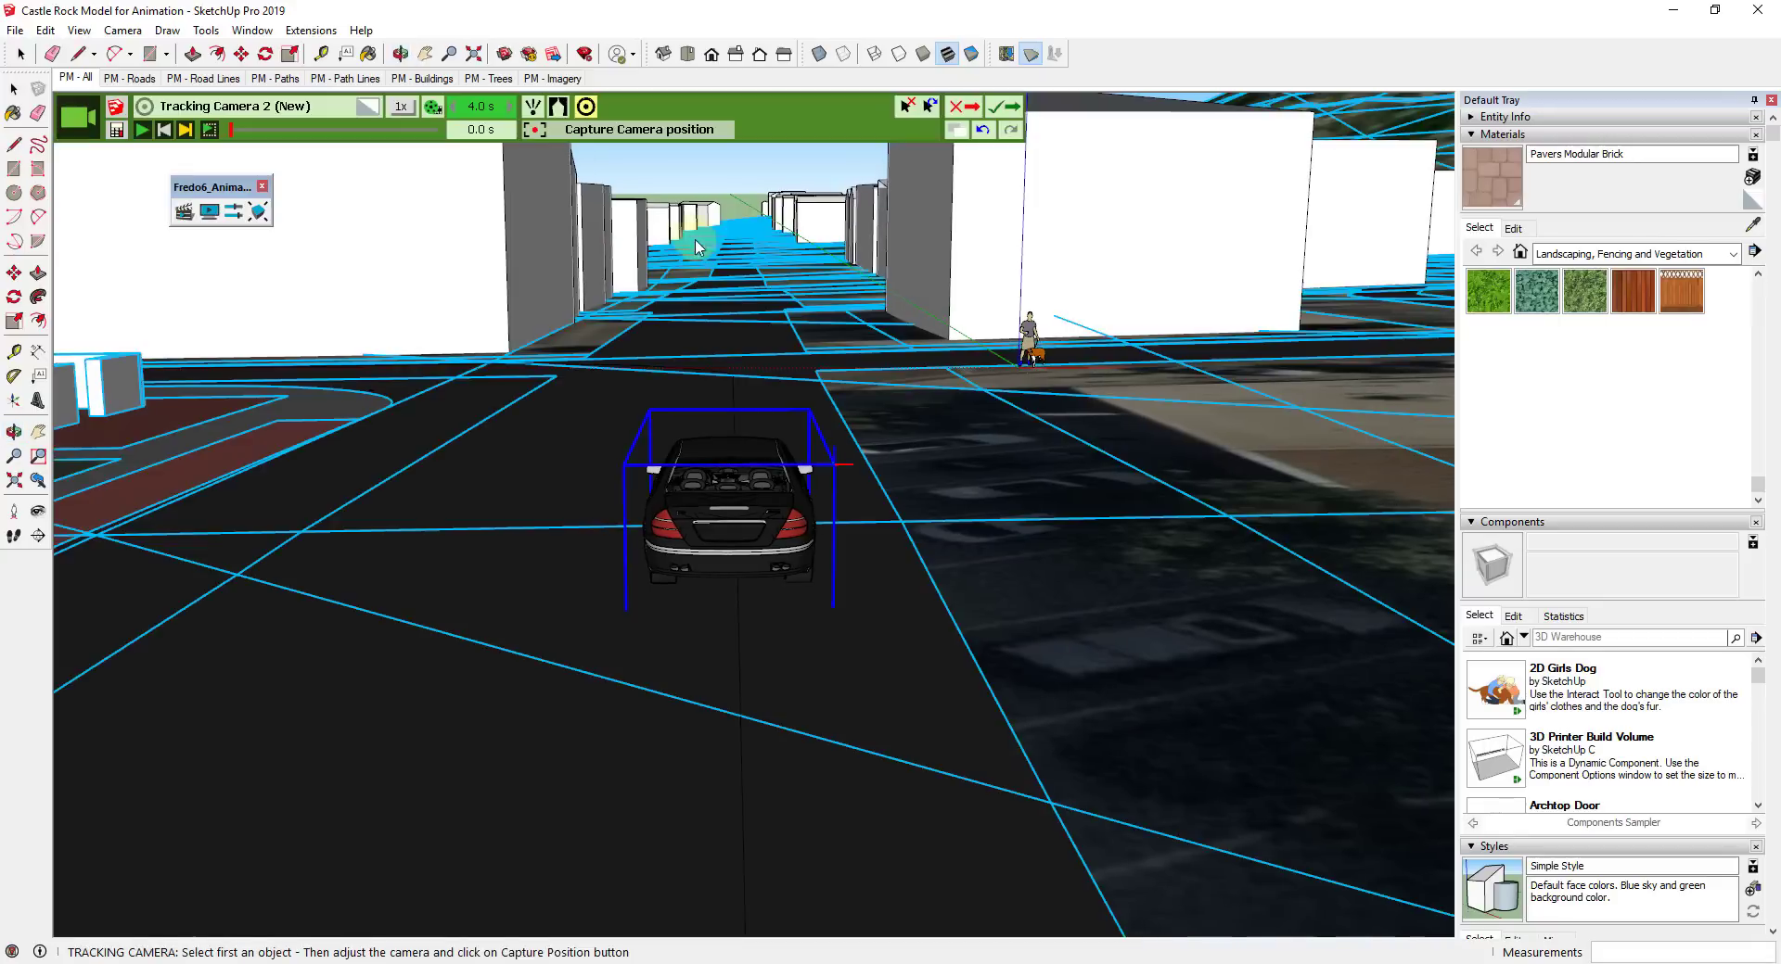
click(627, 130)
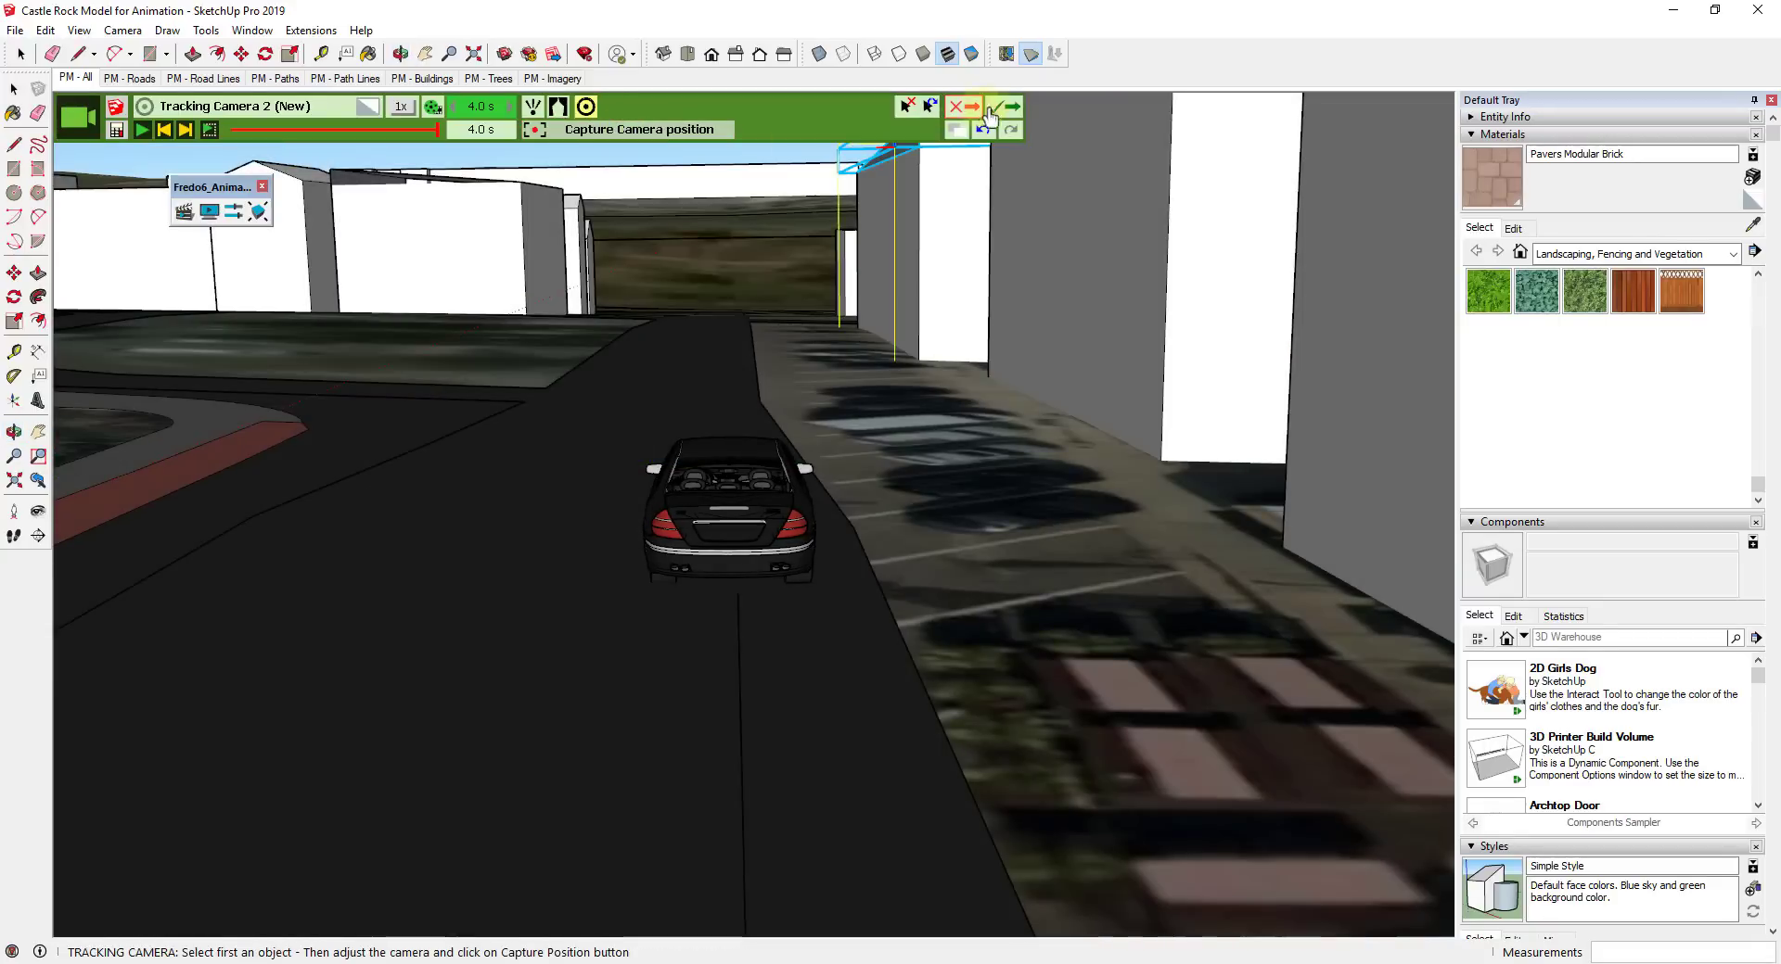
click(1009, 112)
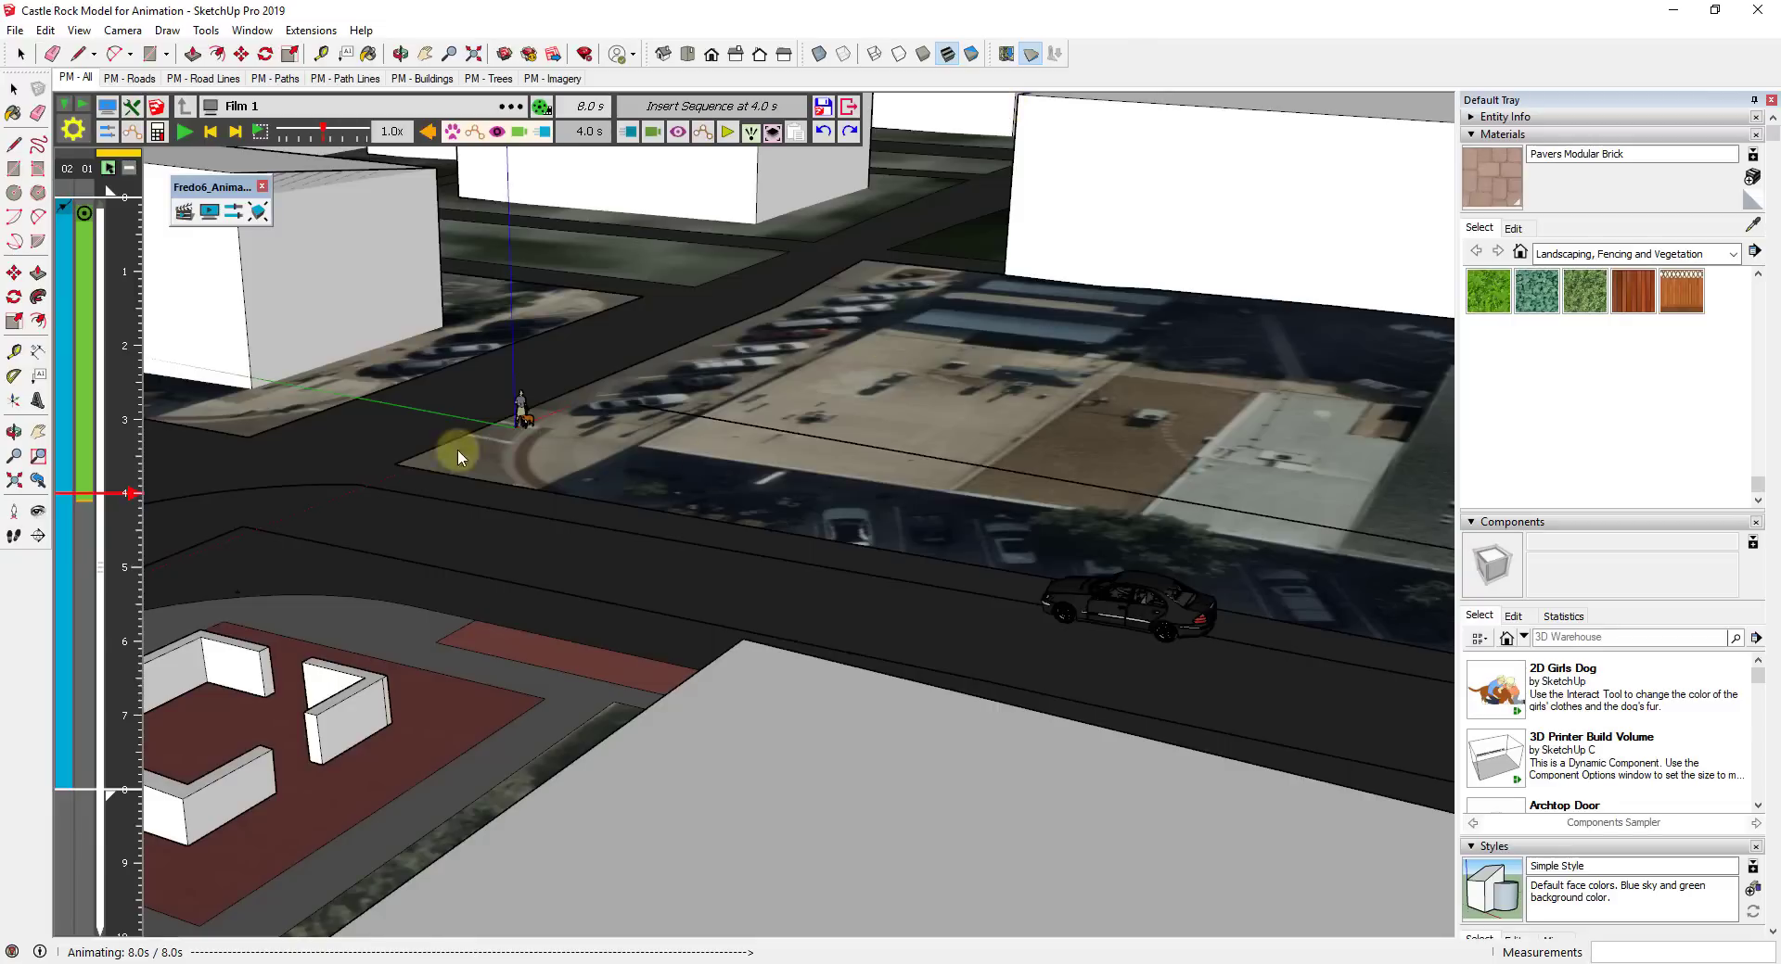
Extend Tracking Camera 1 to 4.2 s so it meets Tracking Camera 2, and end the film's camera track at 8.0 s.
click(109, 493)
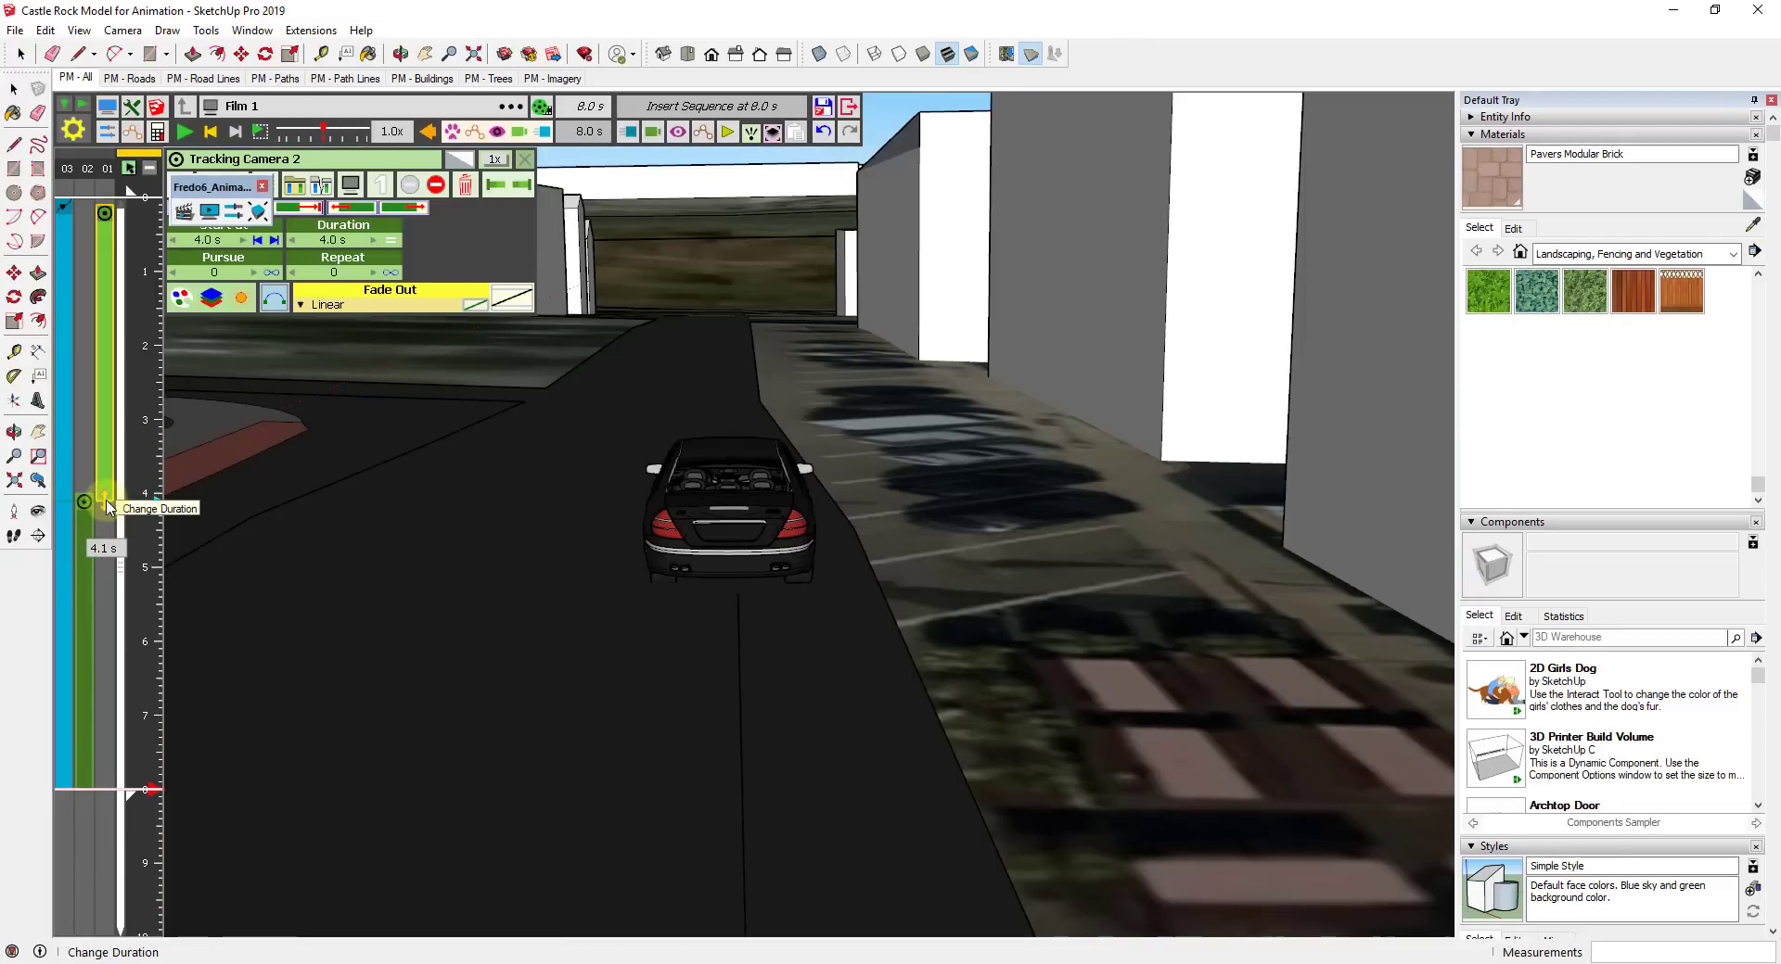
drag(92, 509, 92, 523)
click(183, 136)
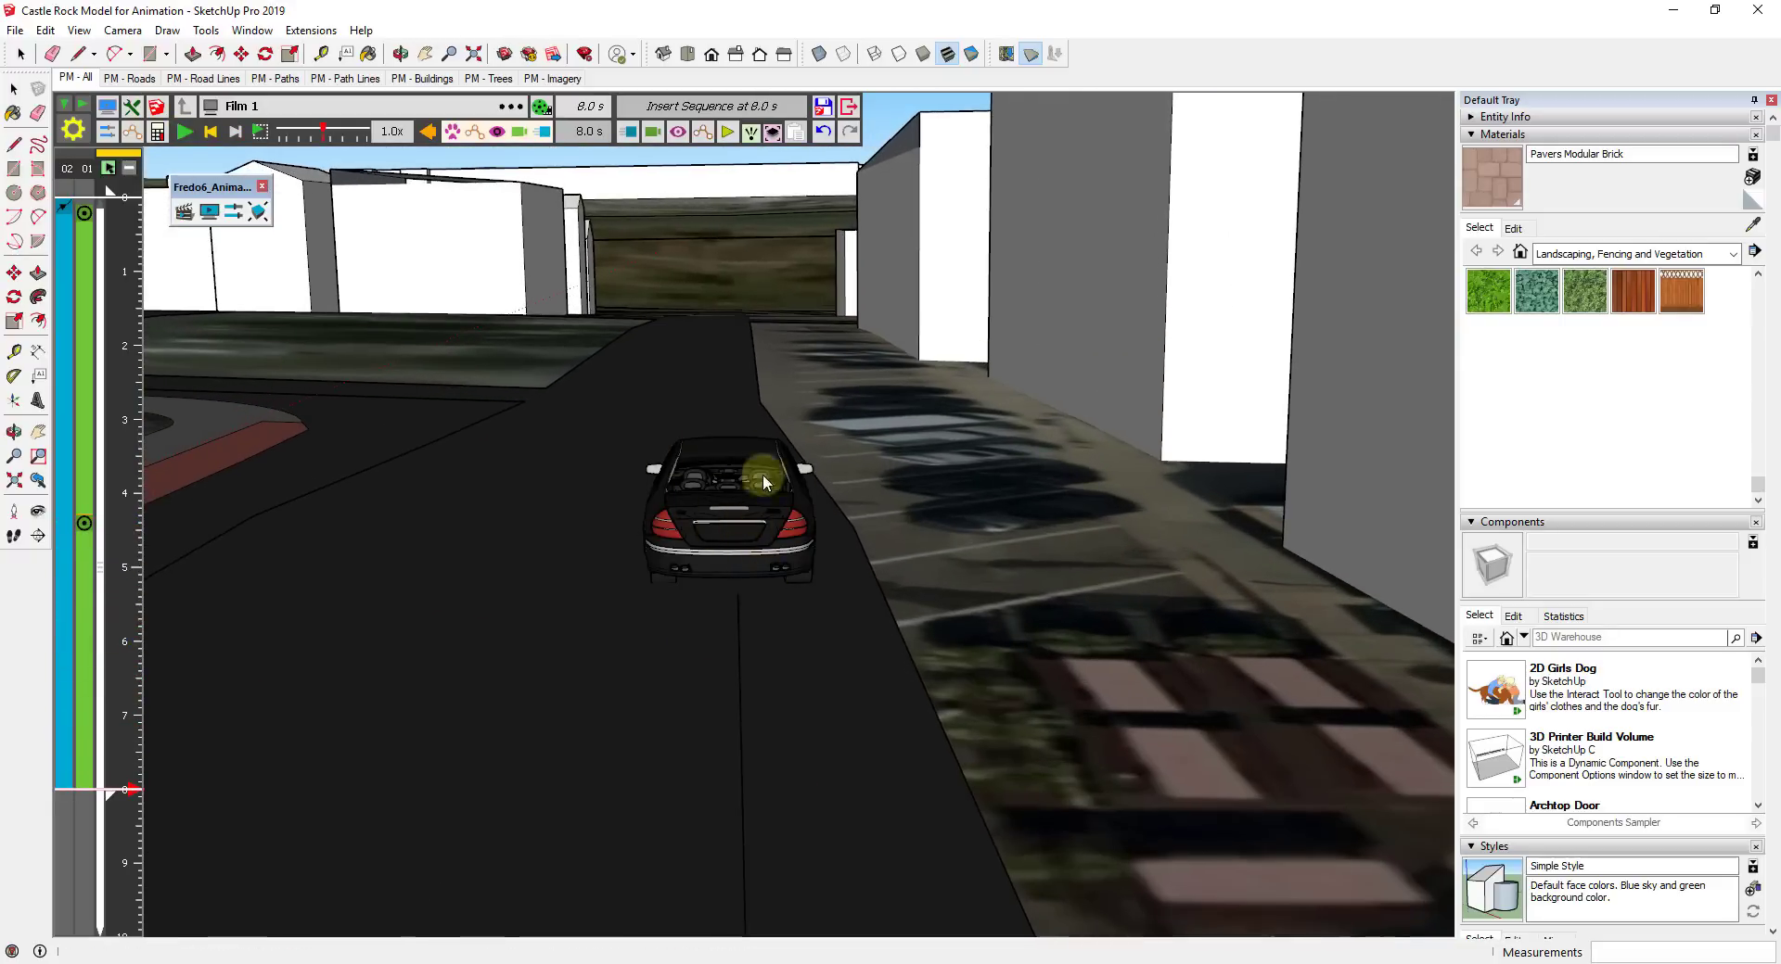
click(712, 460)
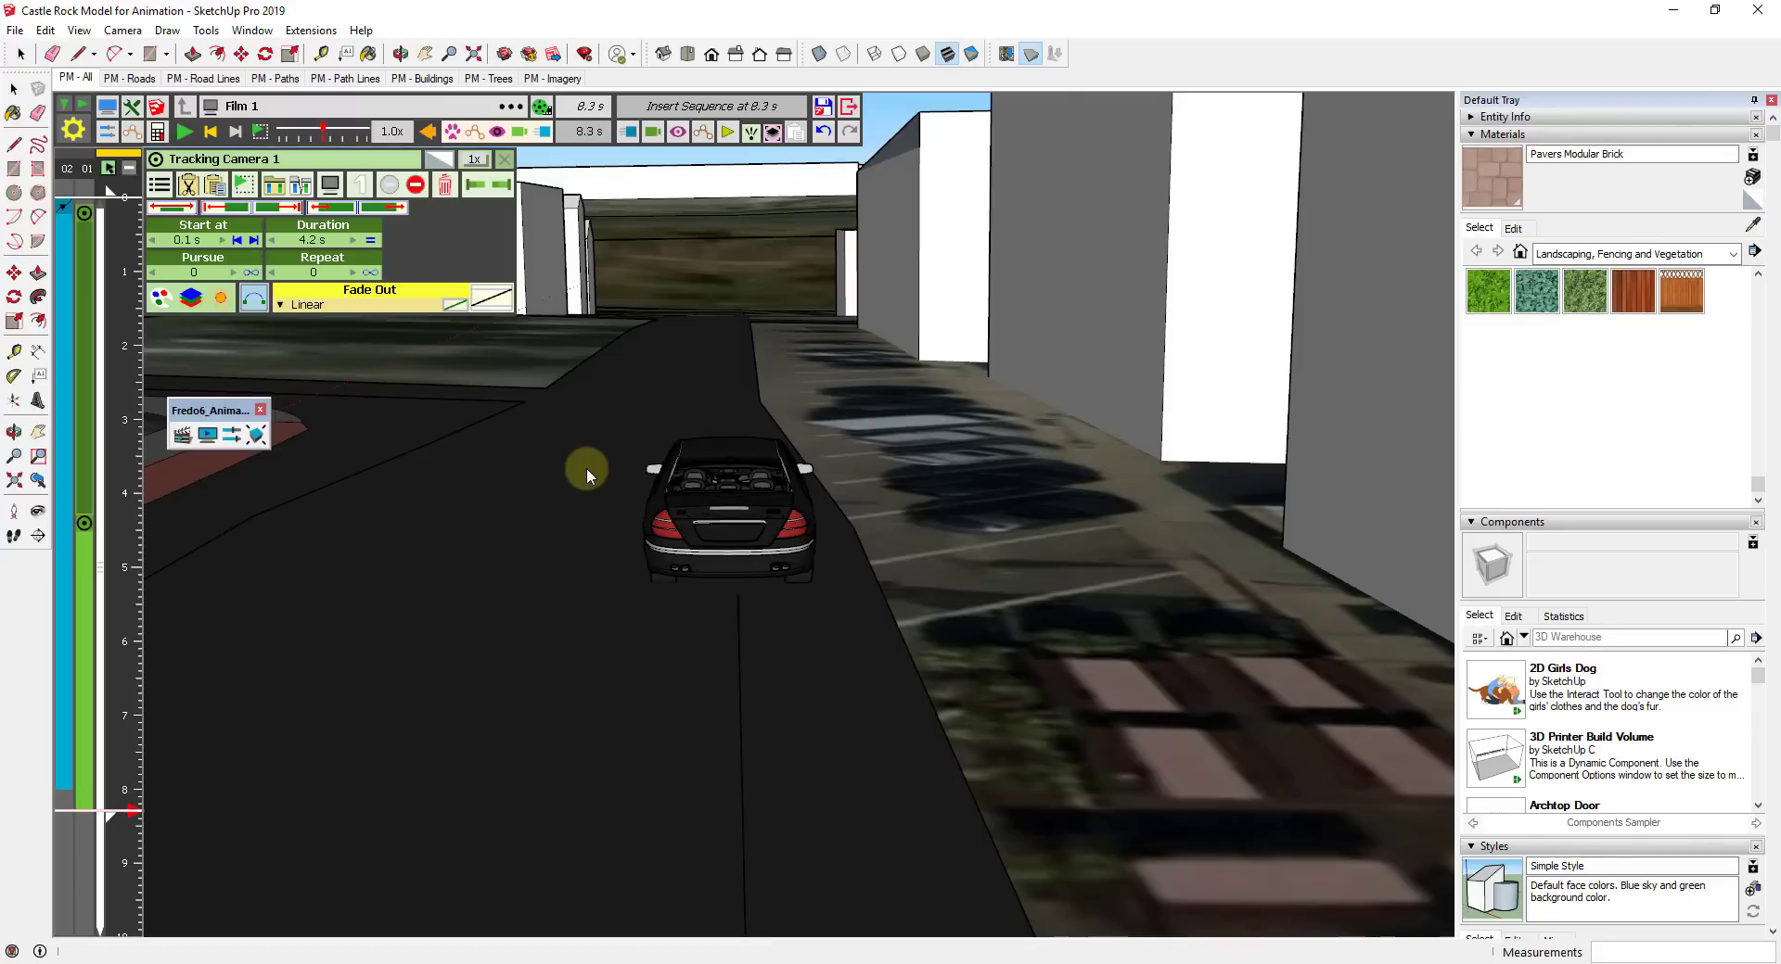
mouse_move(88, 786)
mouse_down()
mouse_move(83, 814)
mouse_move(84, 789)
mouse_up()
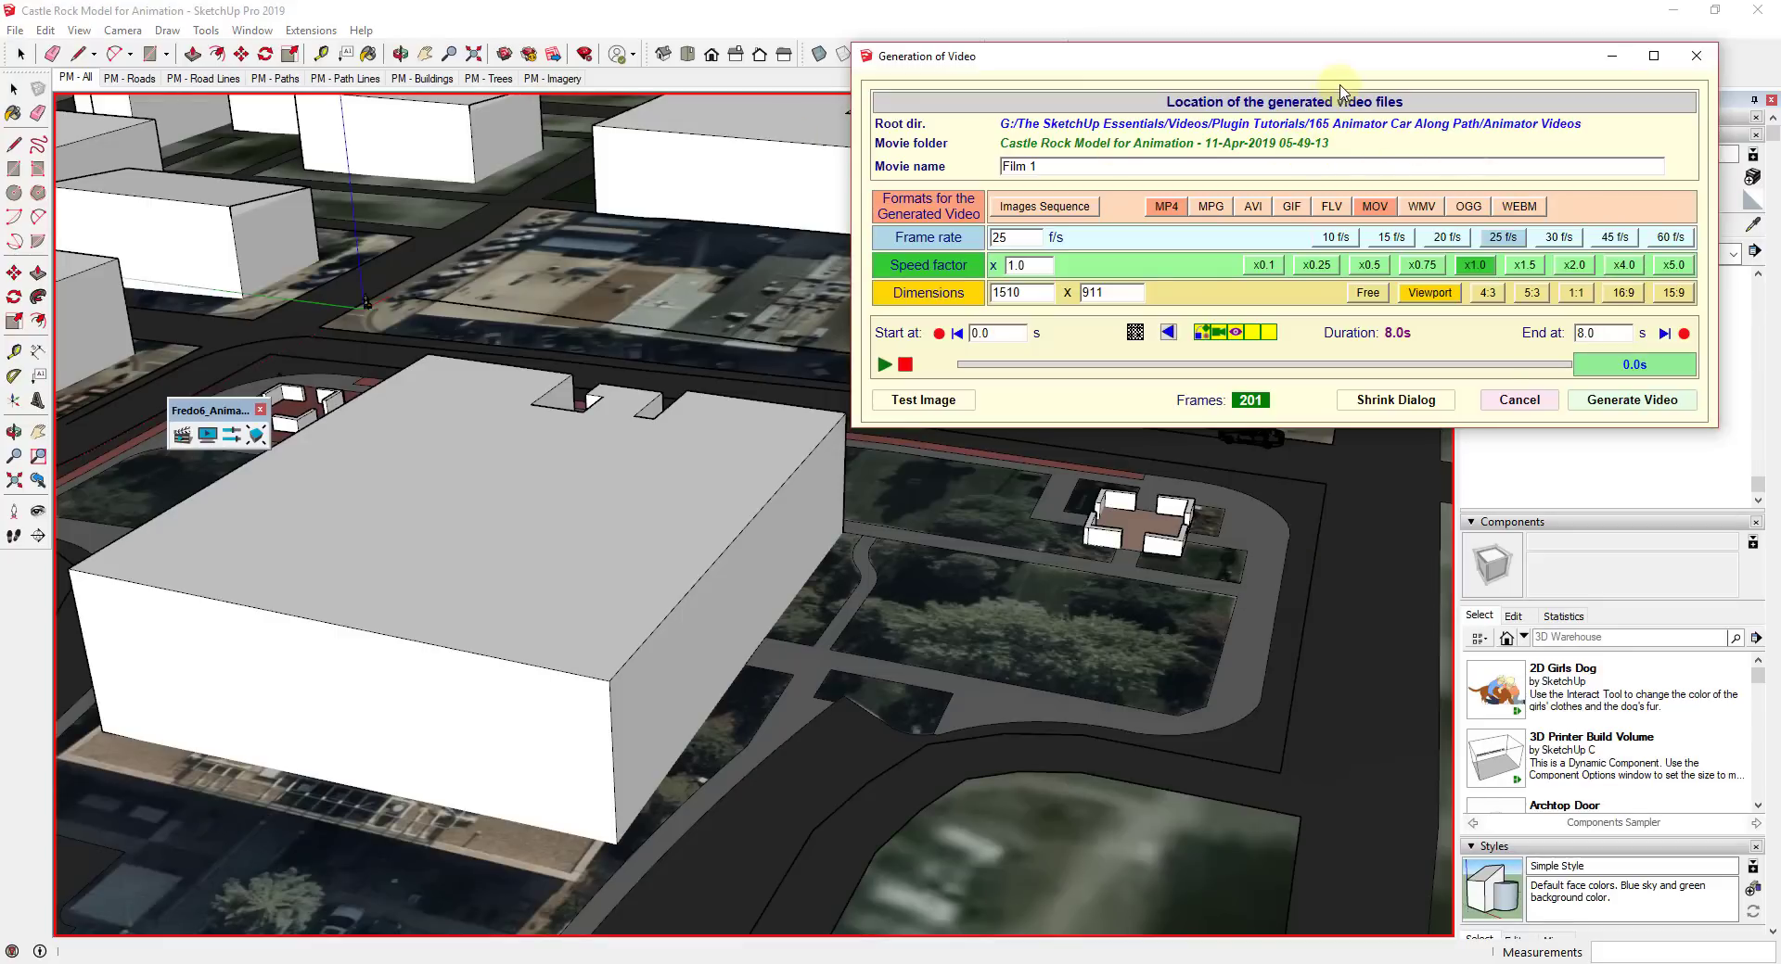
Limit the video output to the MP4 format, dropping MOV, and view a test image of the film.
drag(1355, 57, 1307, 123)
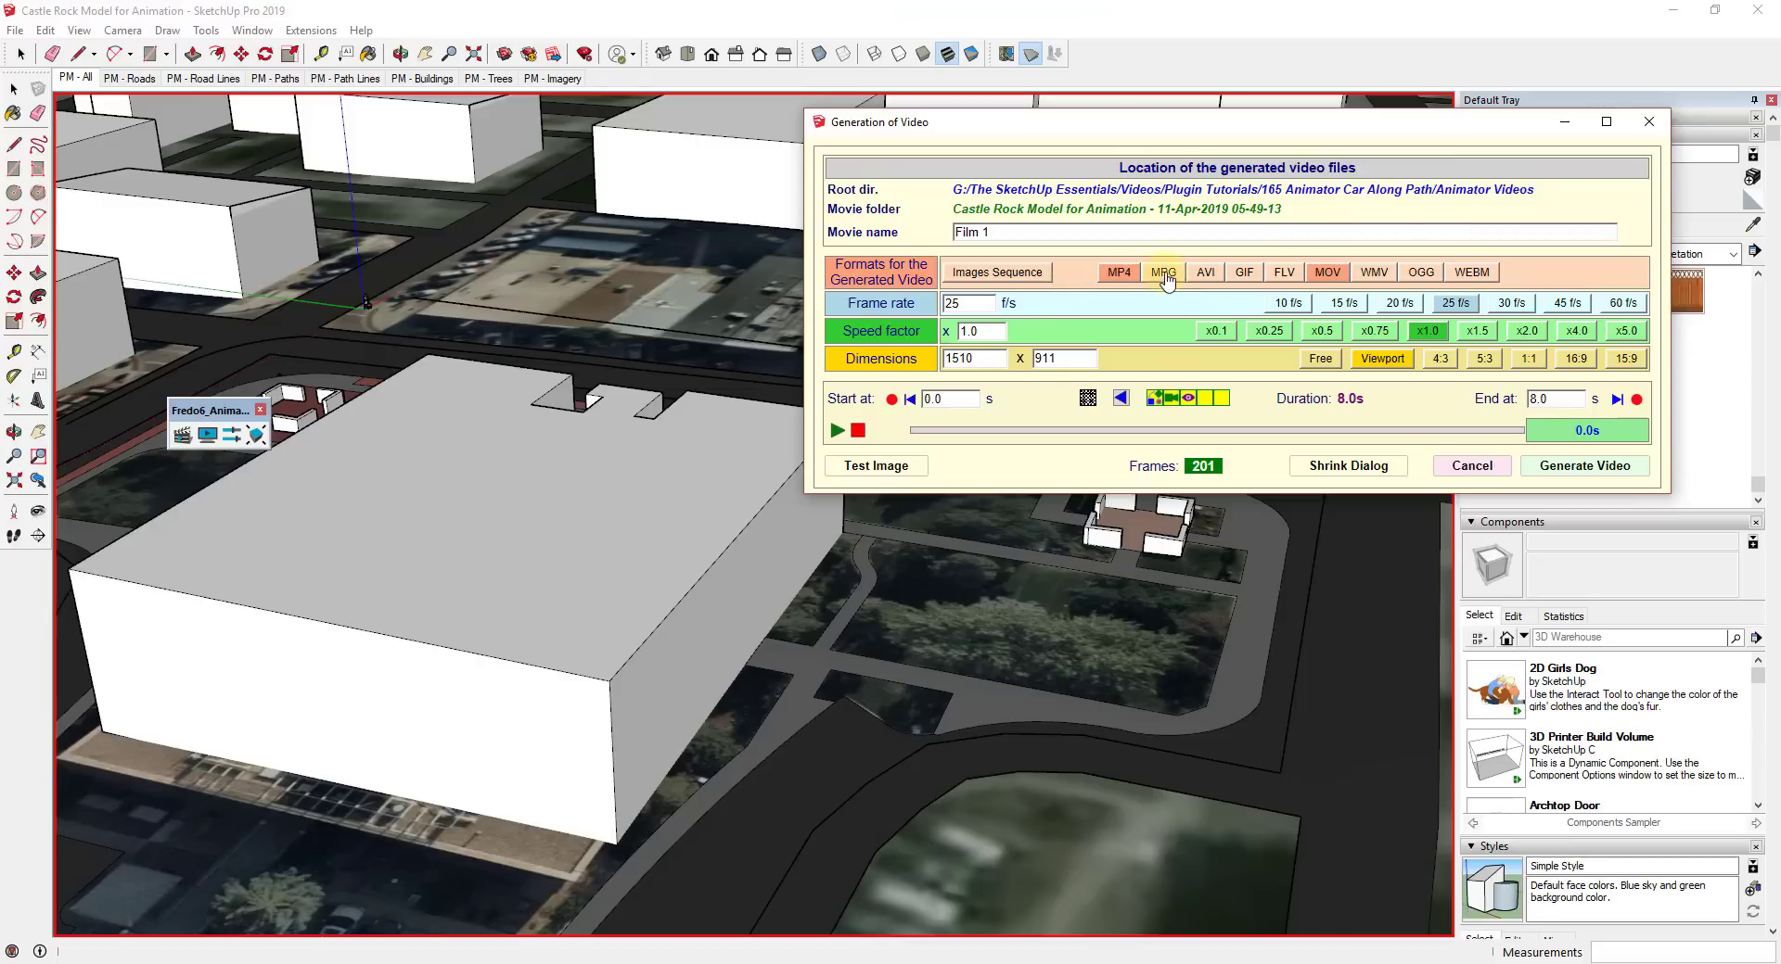
click(1119, 273)
click(1326, 272)
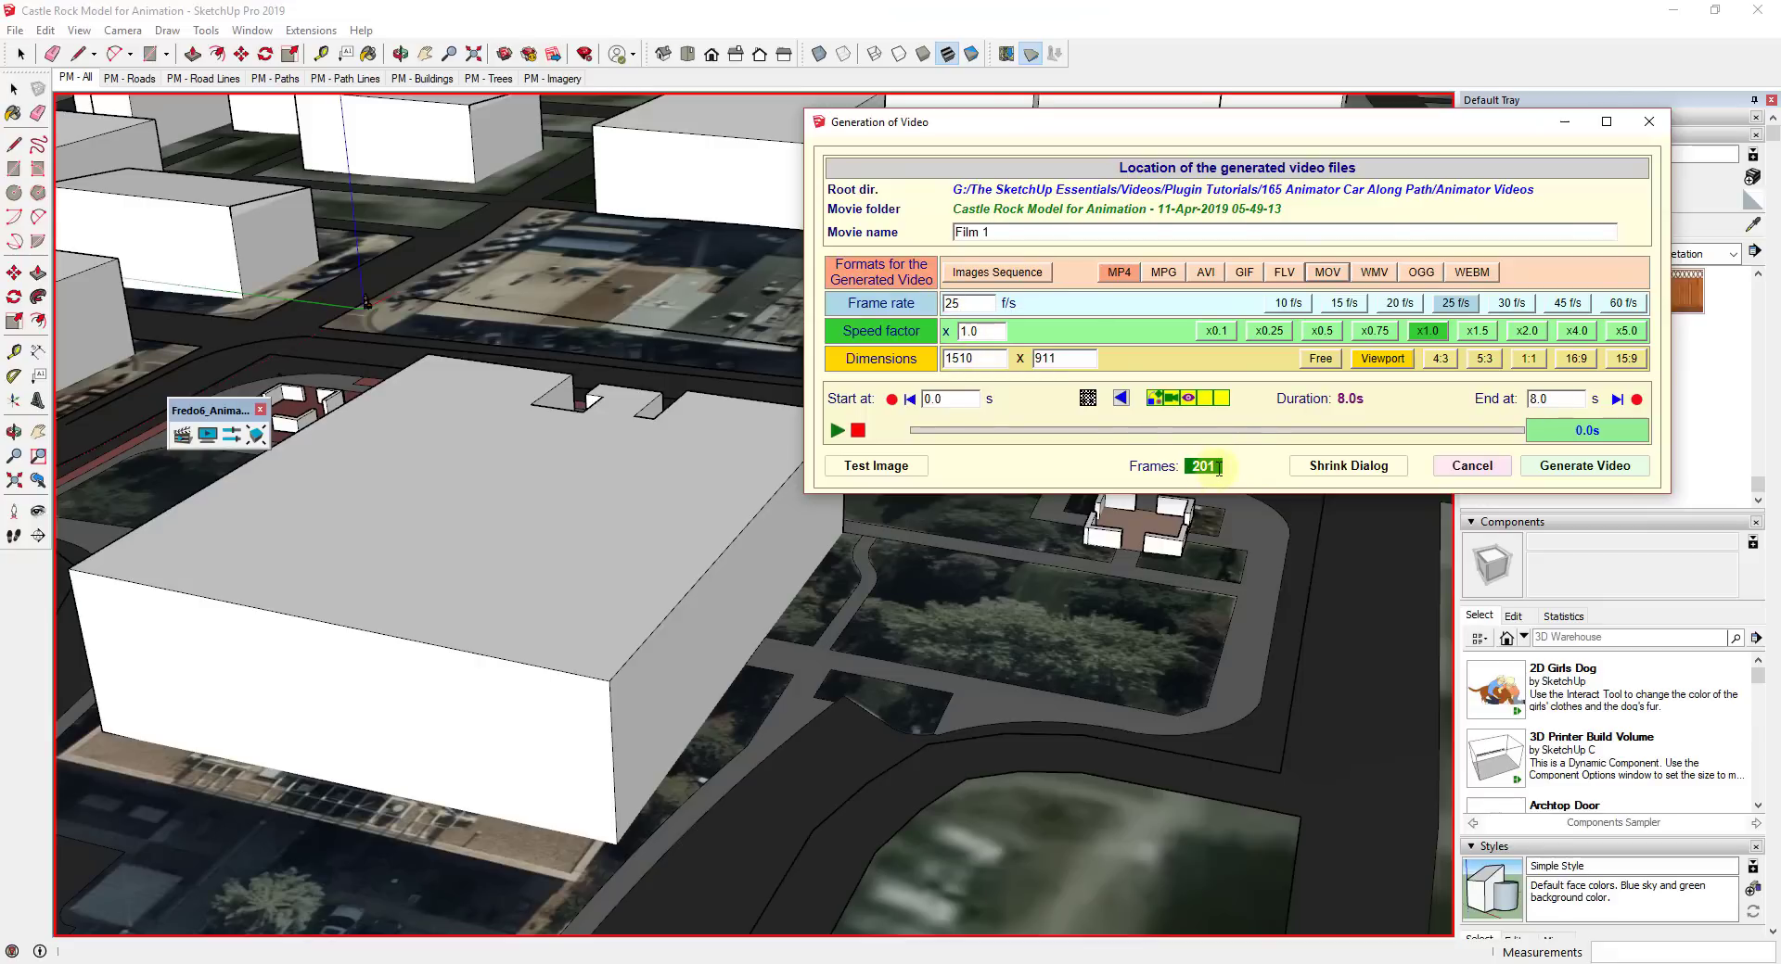
click(883, 476)
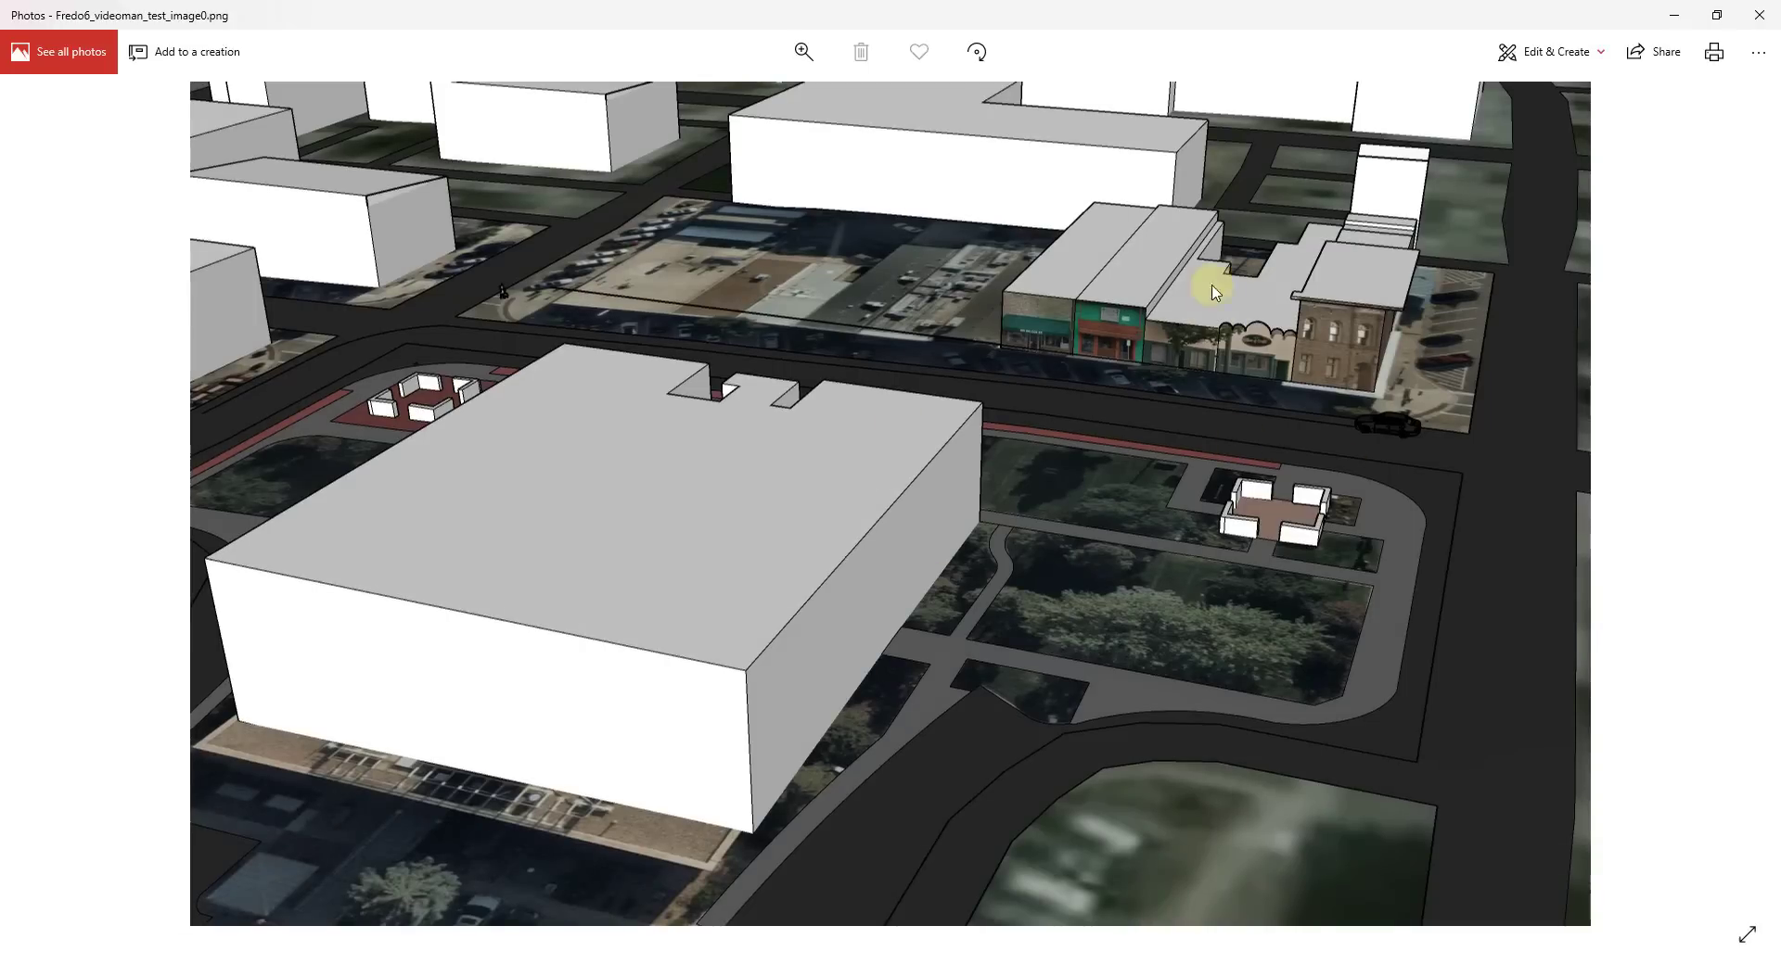
click(1762, 13)
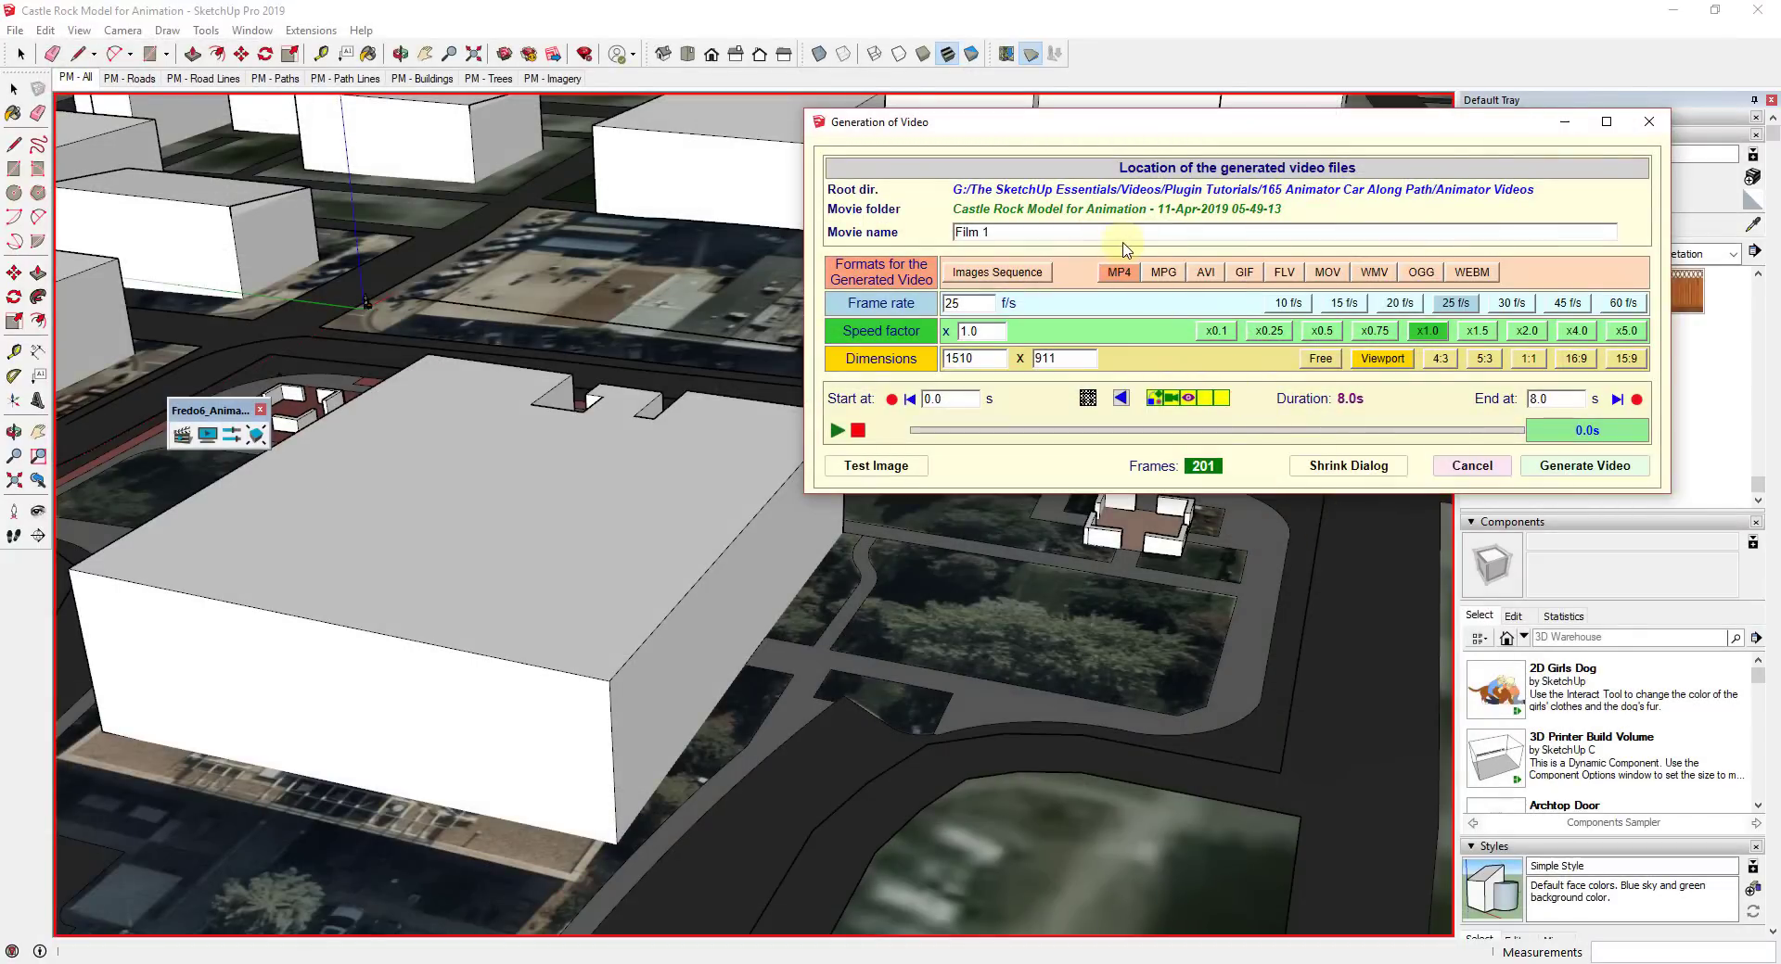
Name the movie Car Moving and generate the video.
click(1041, 235)
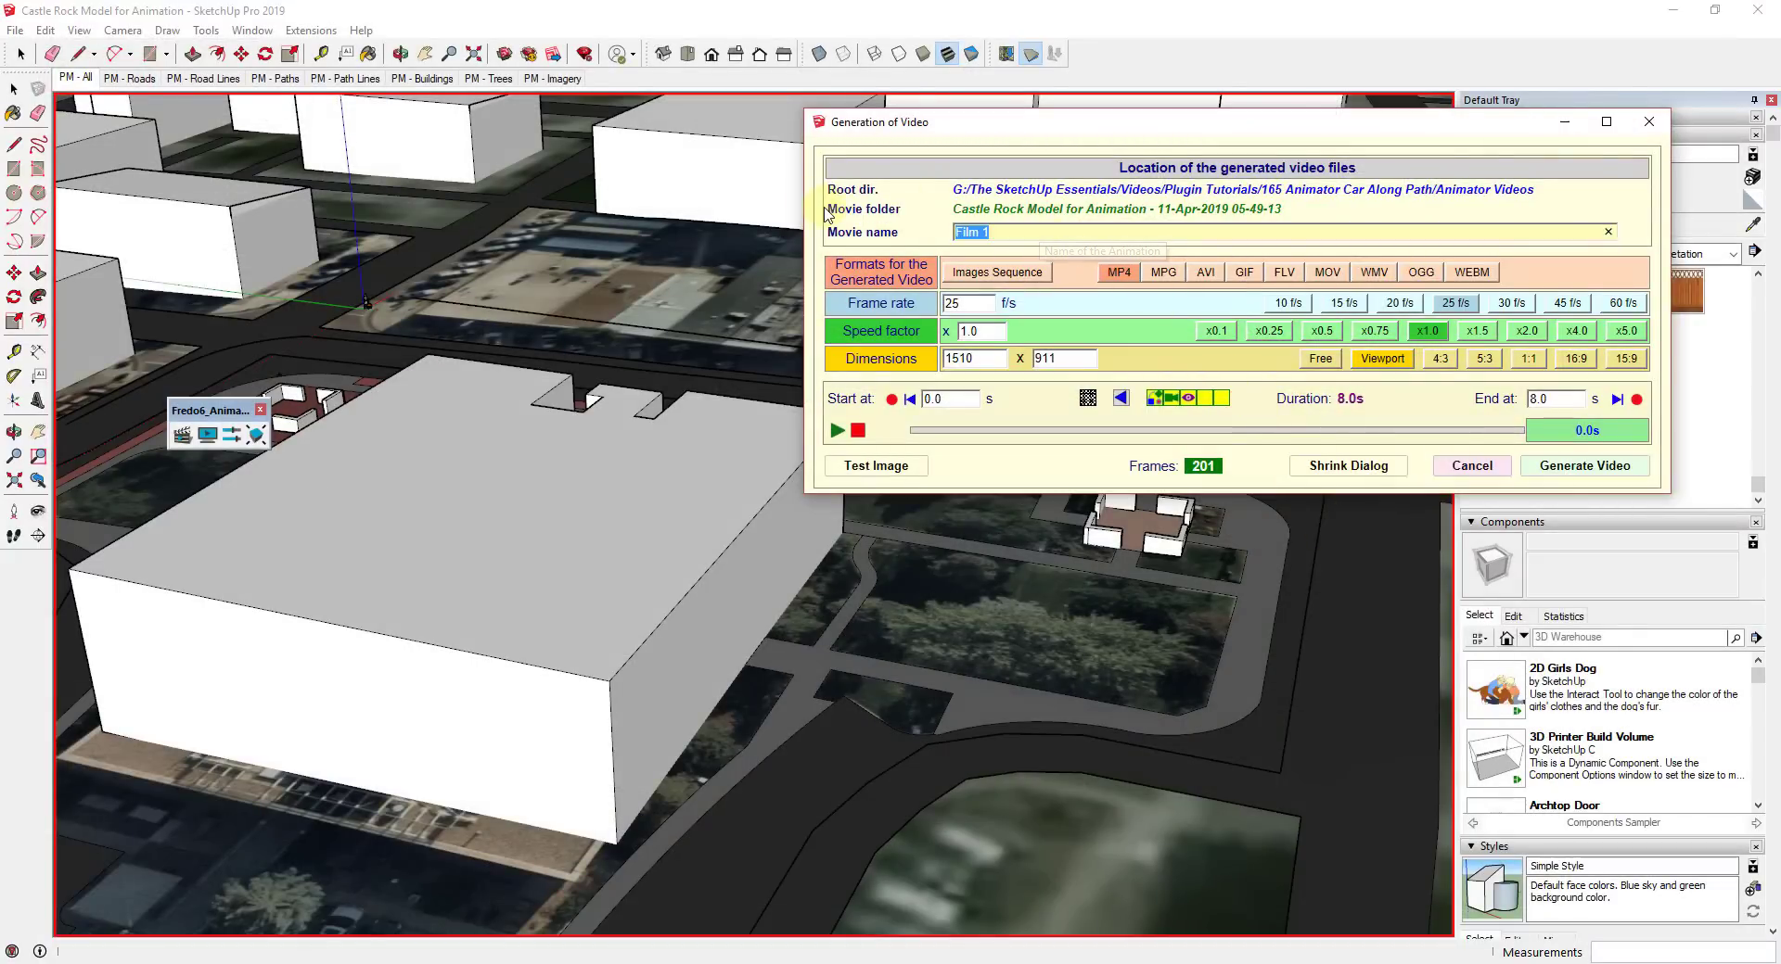
text(Car Moving)
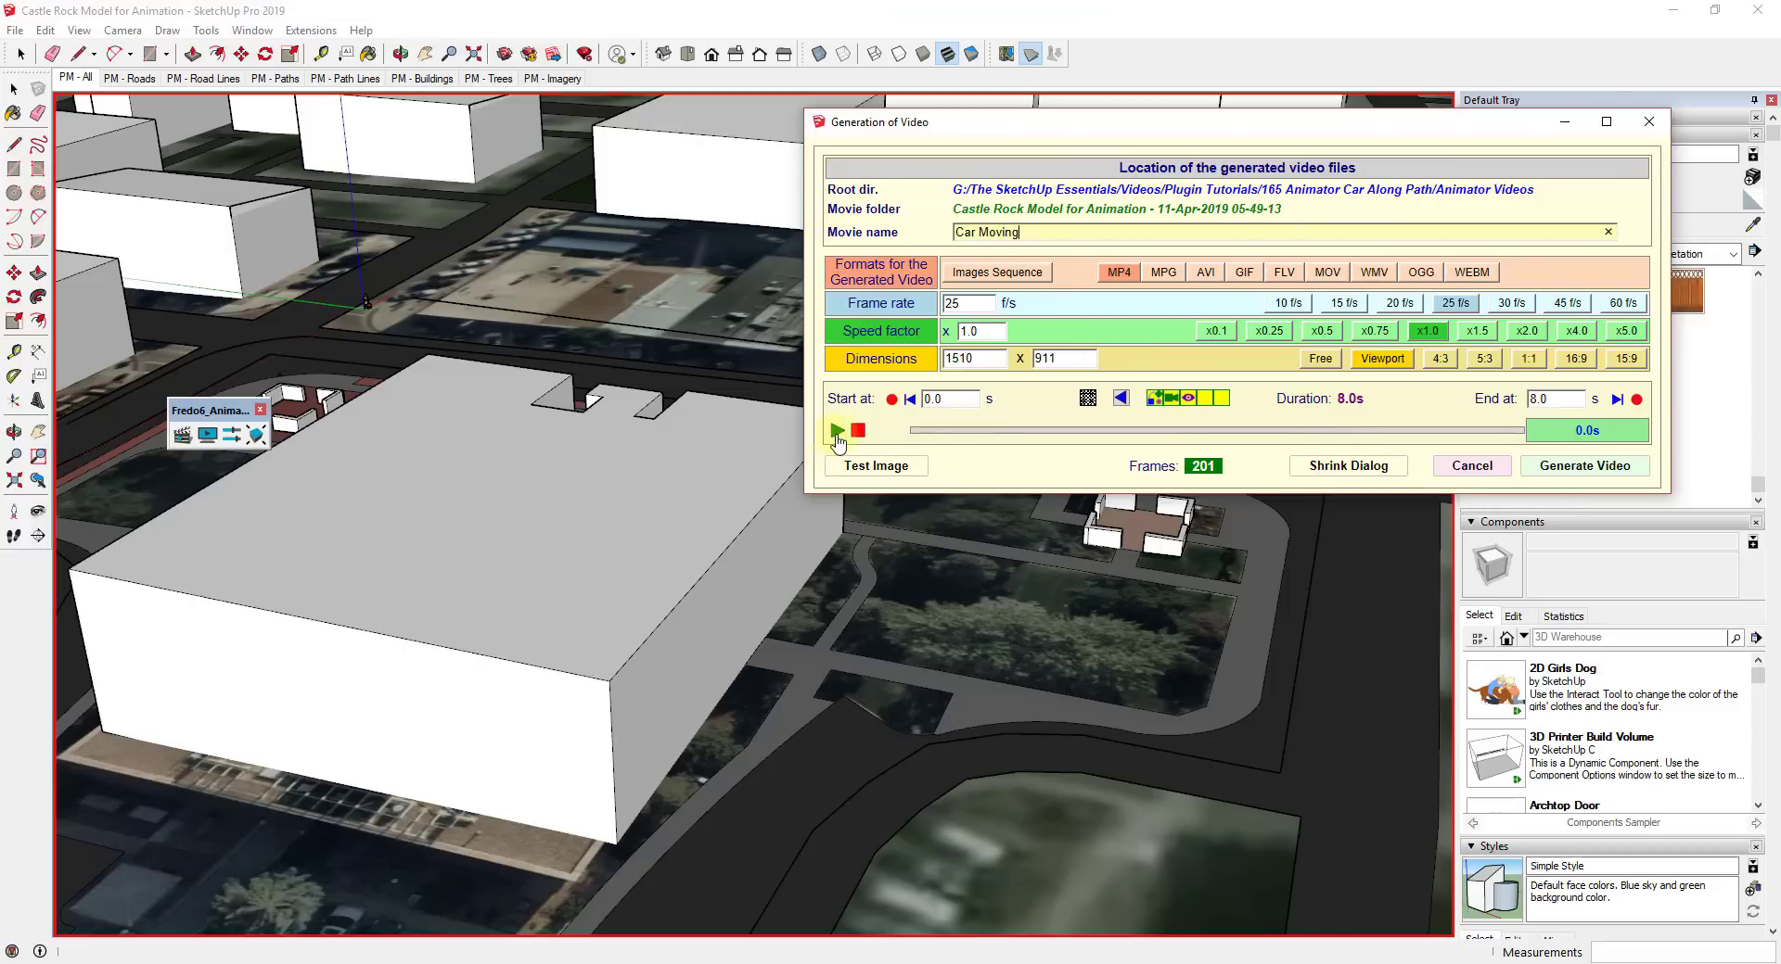
click(1582, 466)
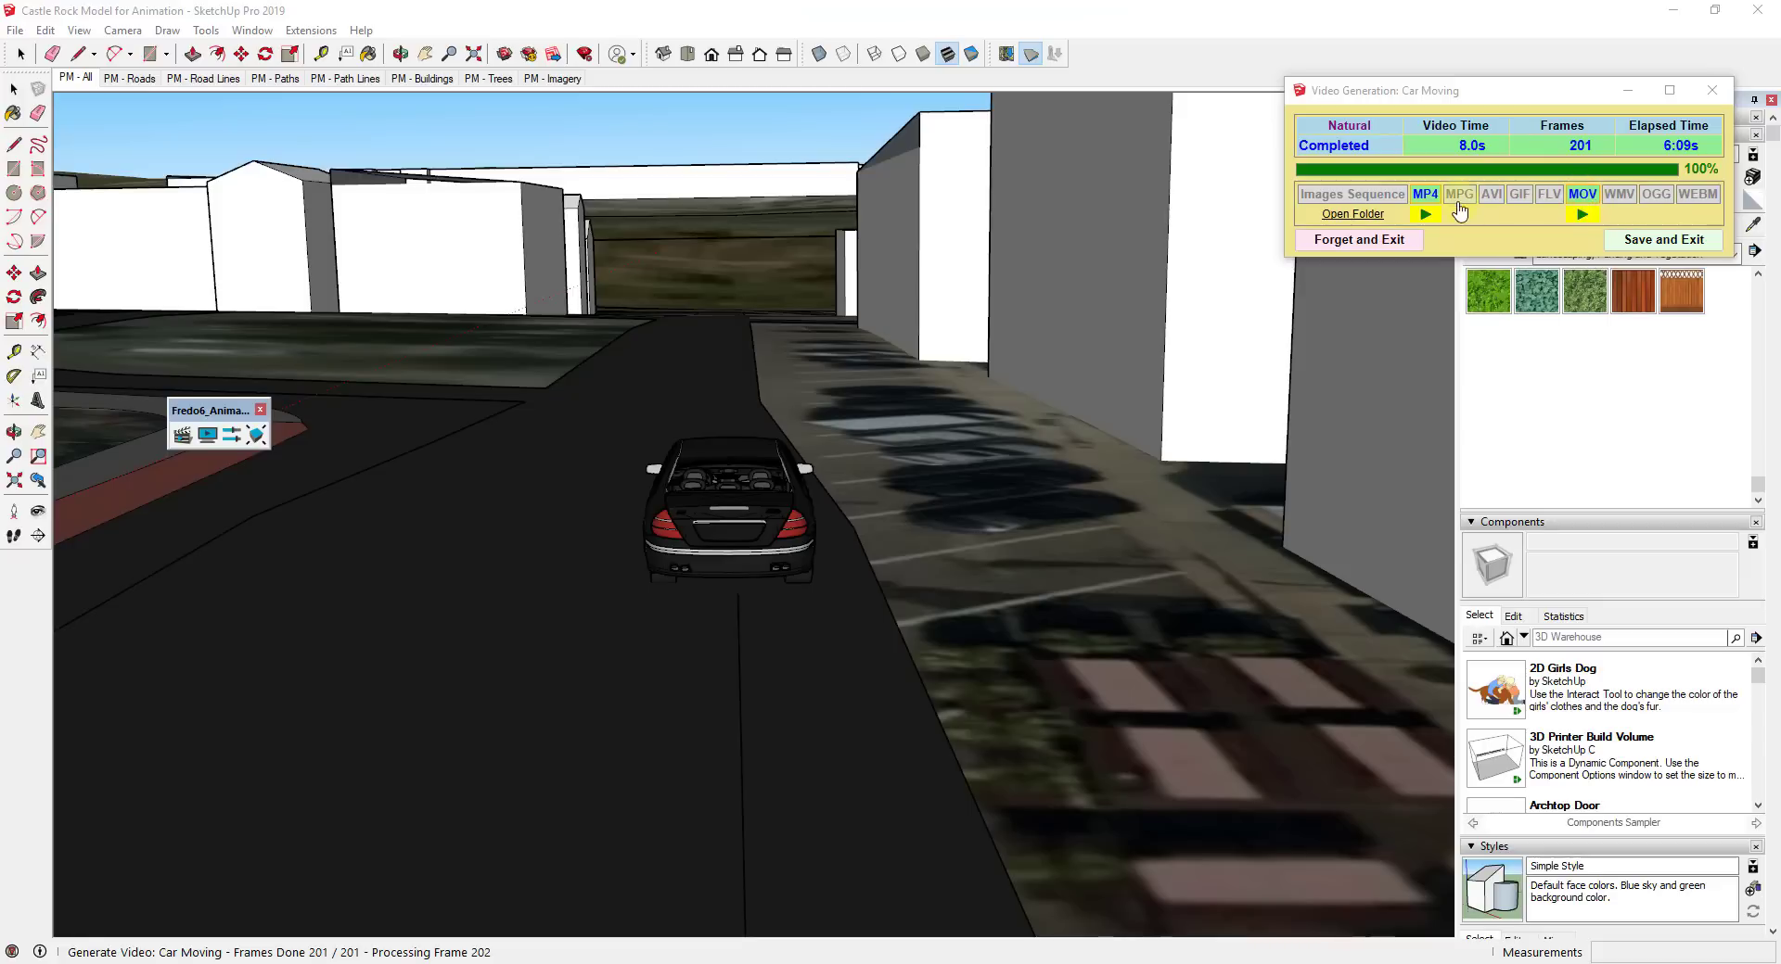
Play the generated MP4 and replay it from near the beginning, examining the car's movement and both camera shots.
click(1426, 214)
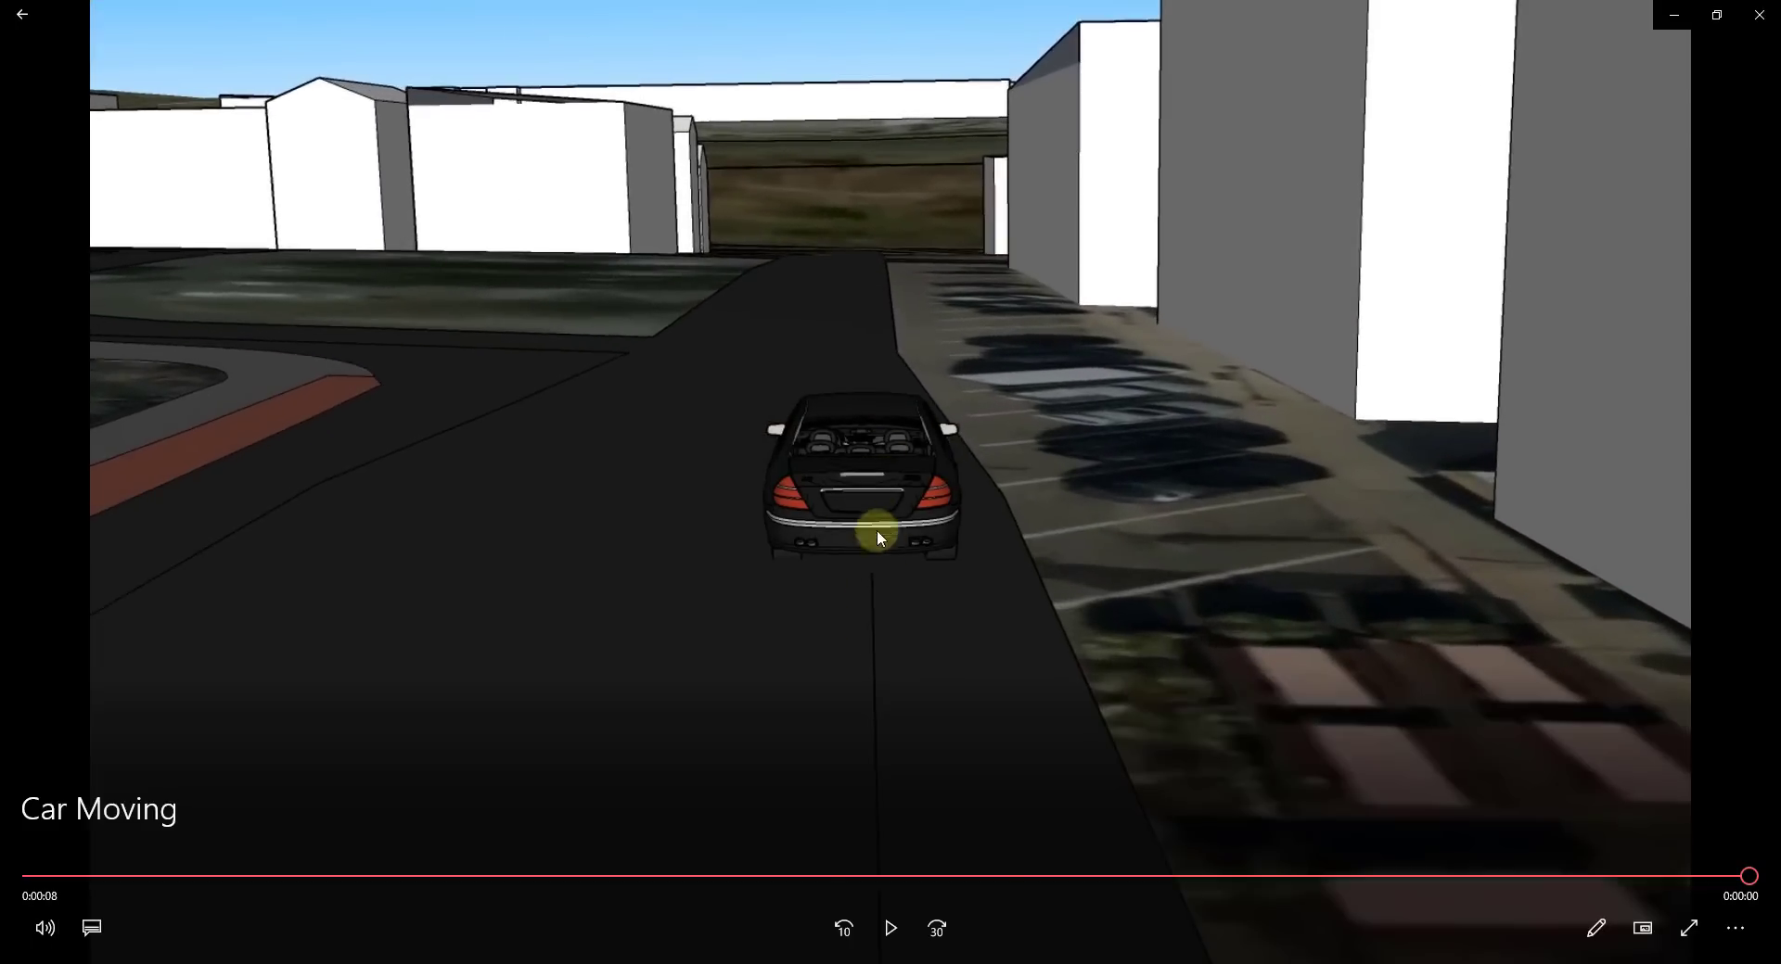
drag(1489, 876, 41, 874)
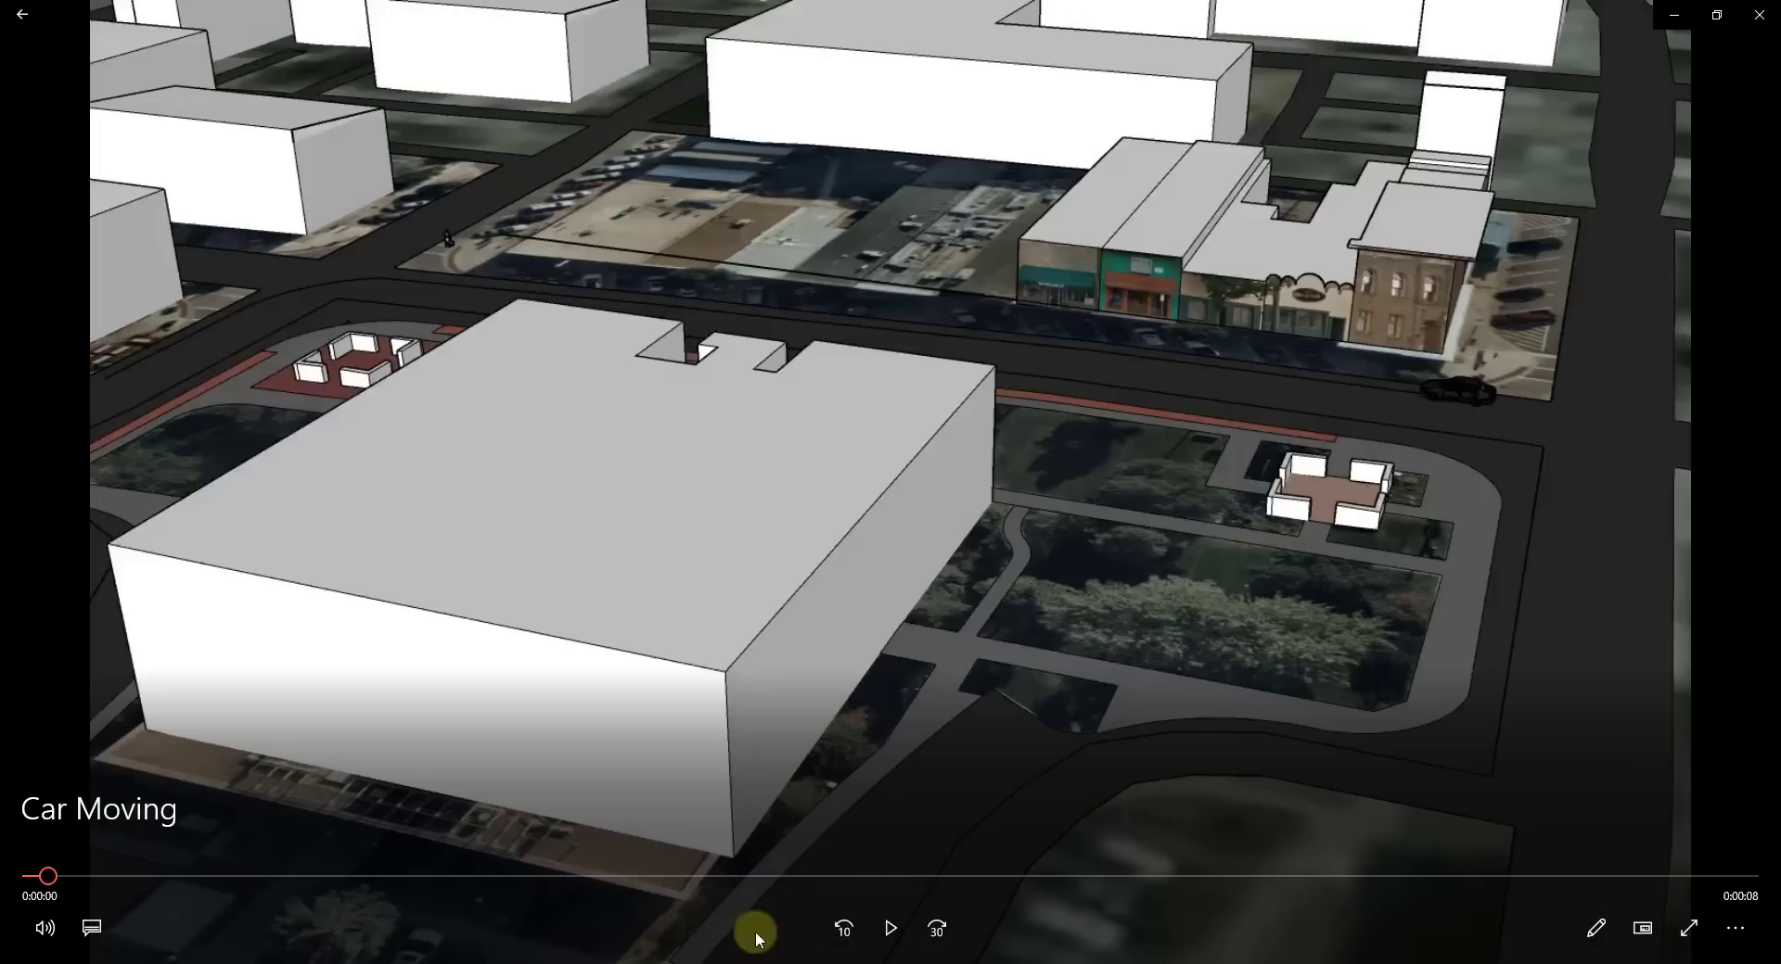
click(889, 928)
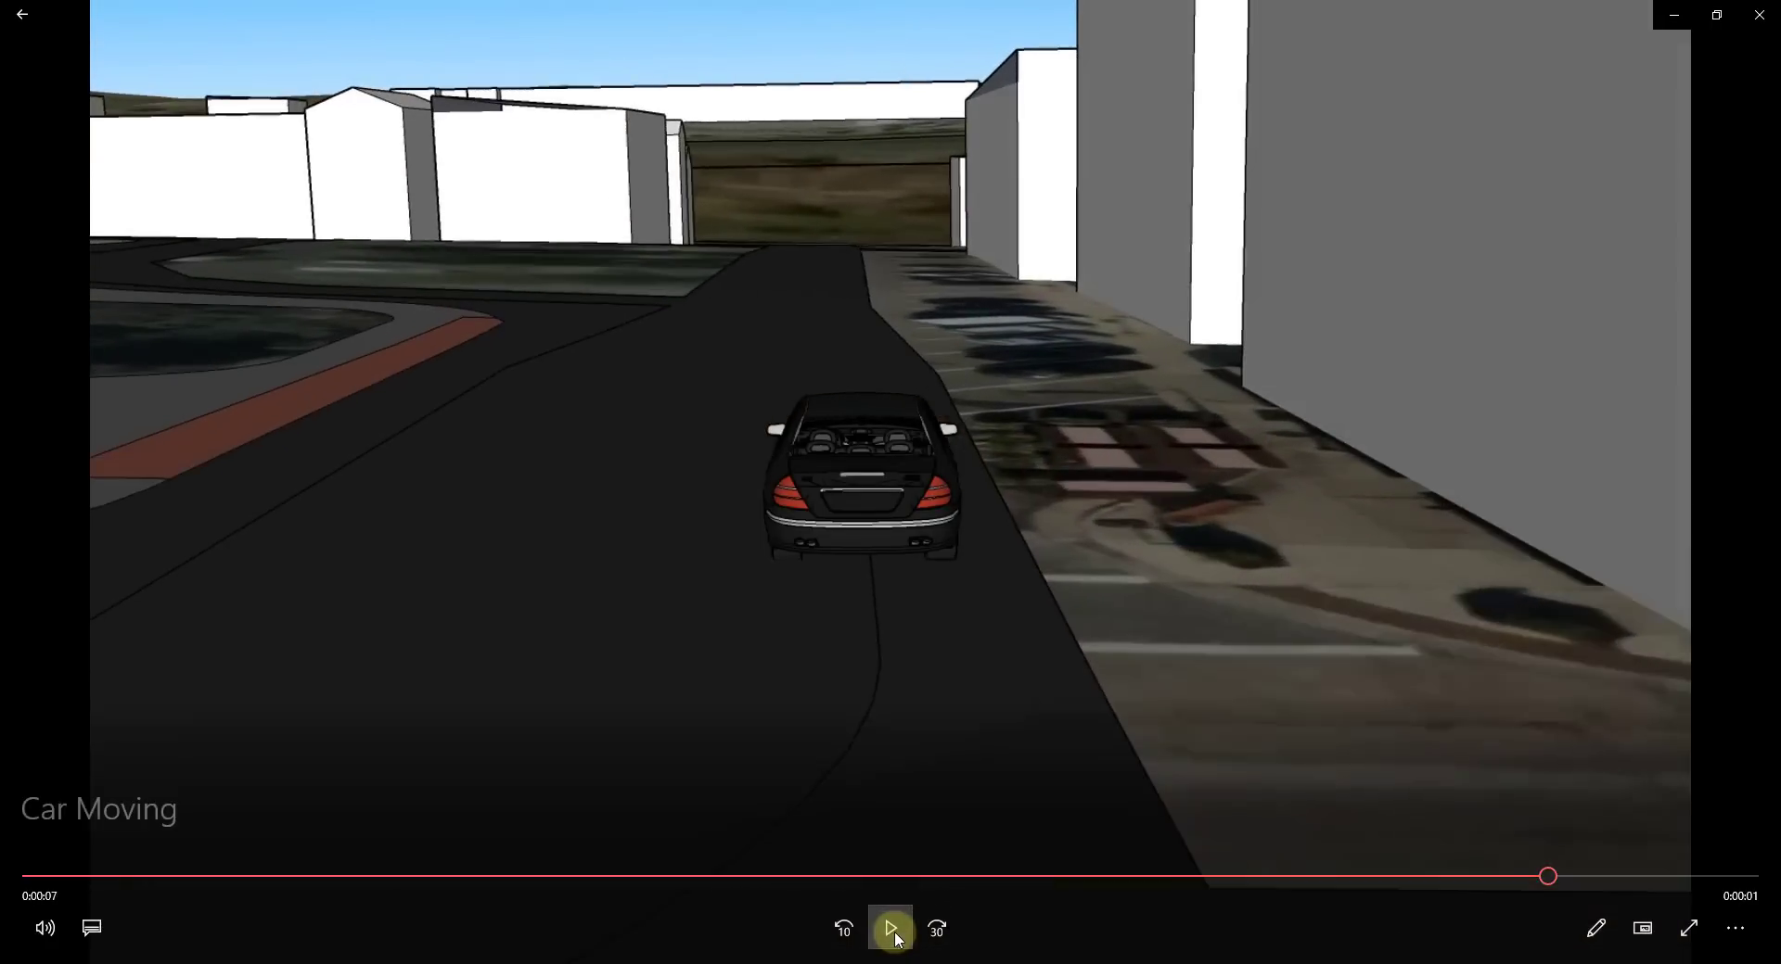
click(893, 931)
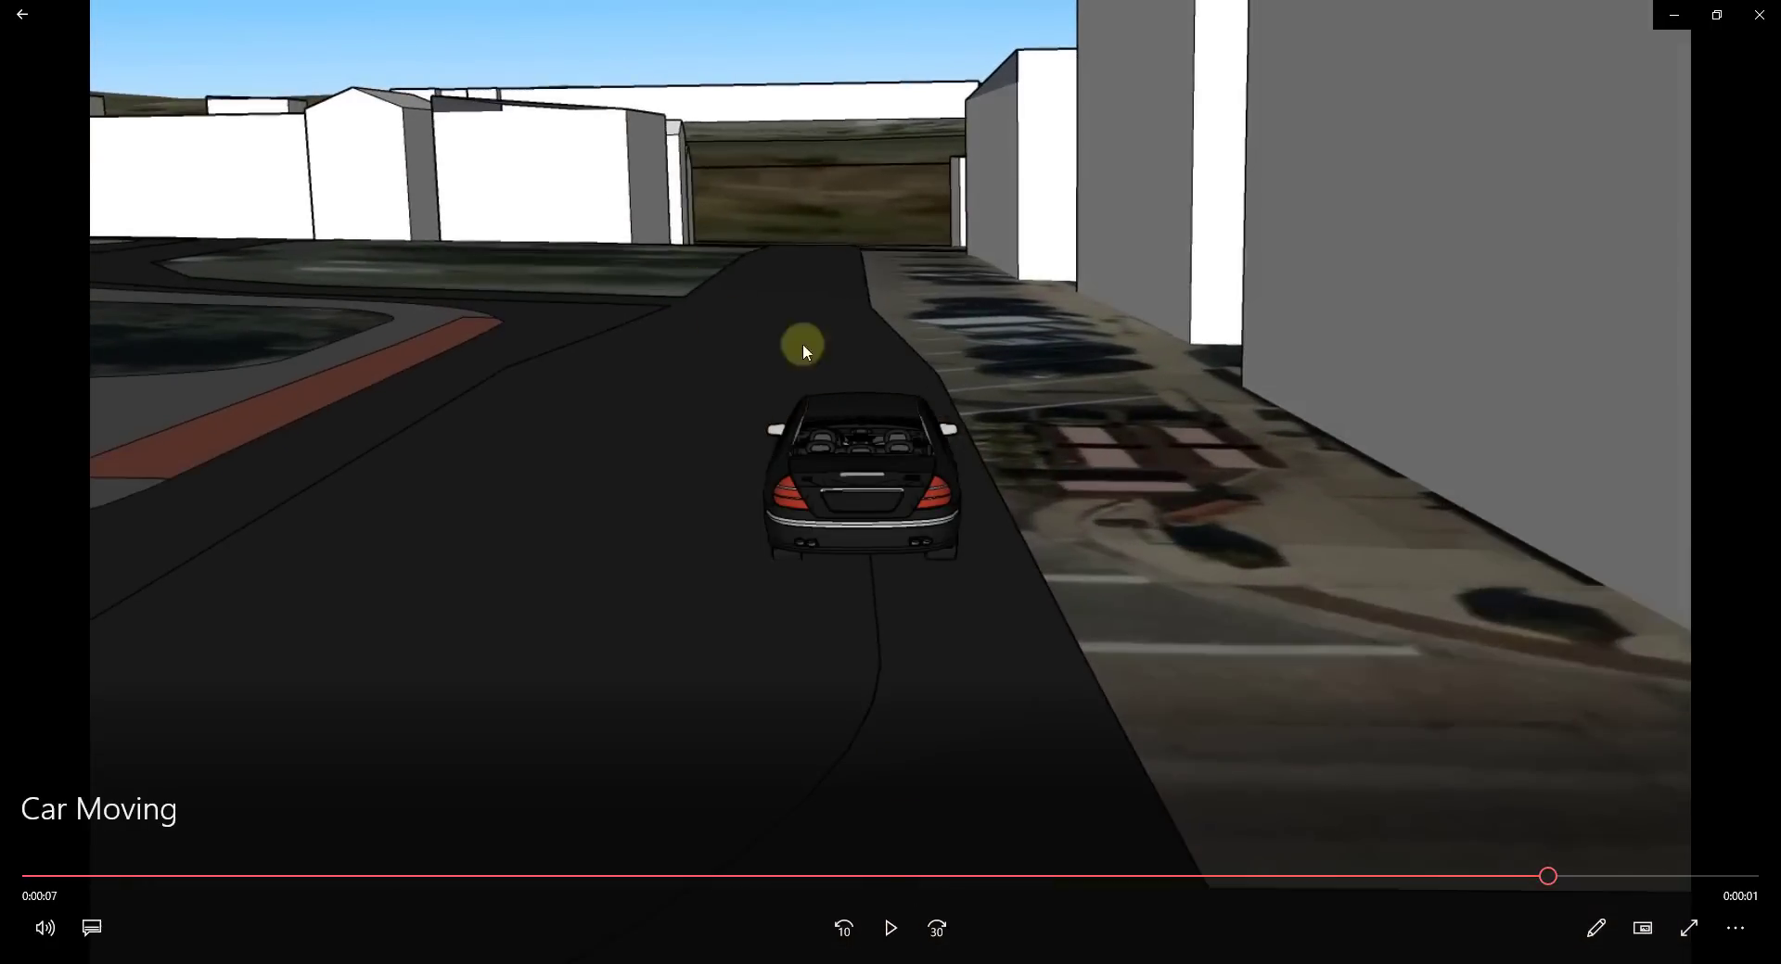